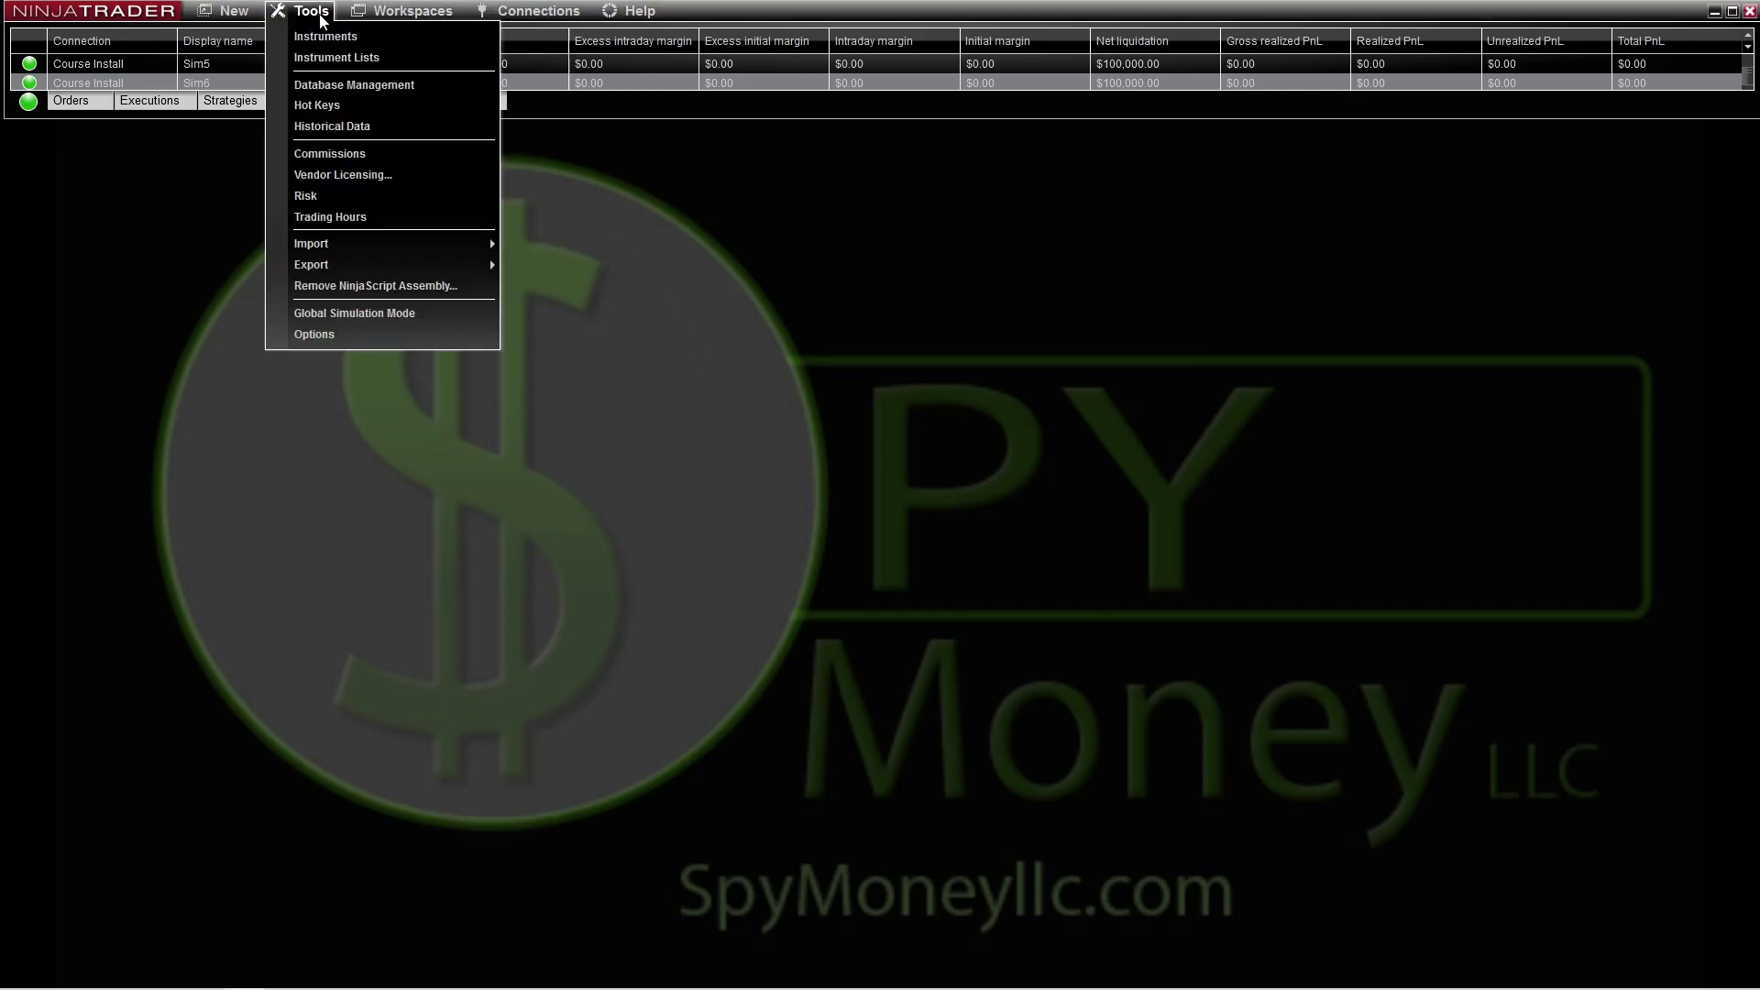
# Create a new ES 03-21 chart with the default 240-minute data series and place its window below the accounts grid
pyautogui.moveTo(234, 11)
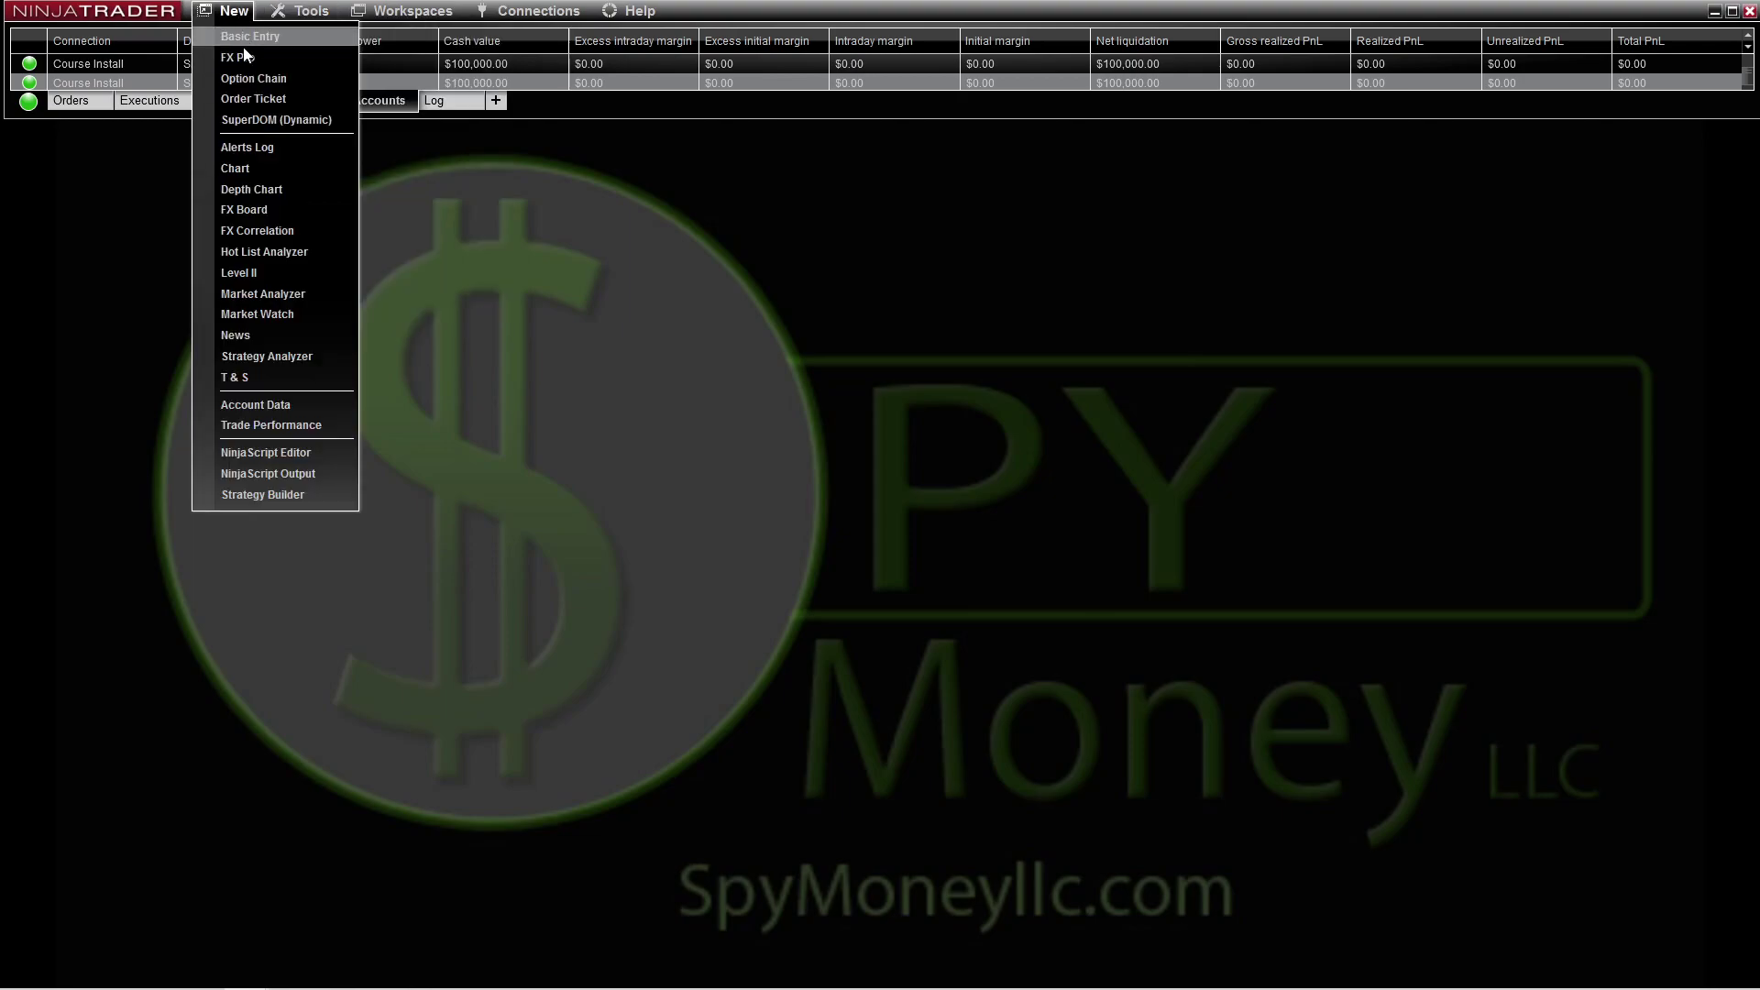
pyautogui.click(245, 168)
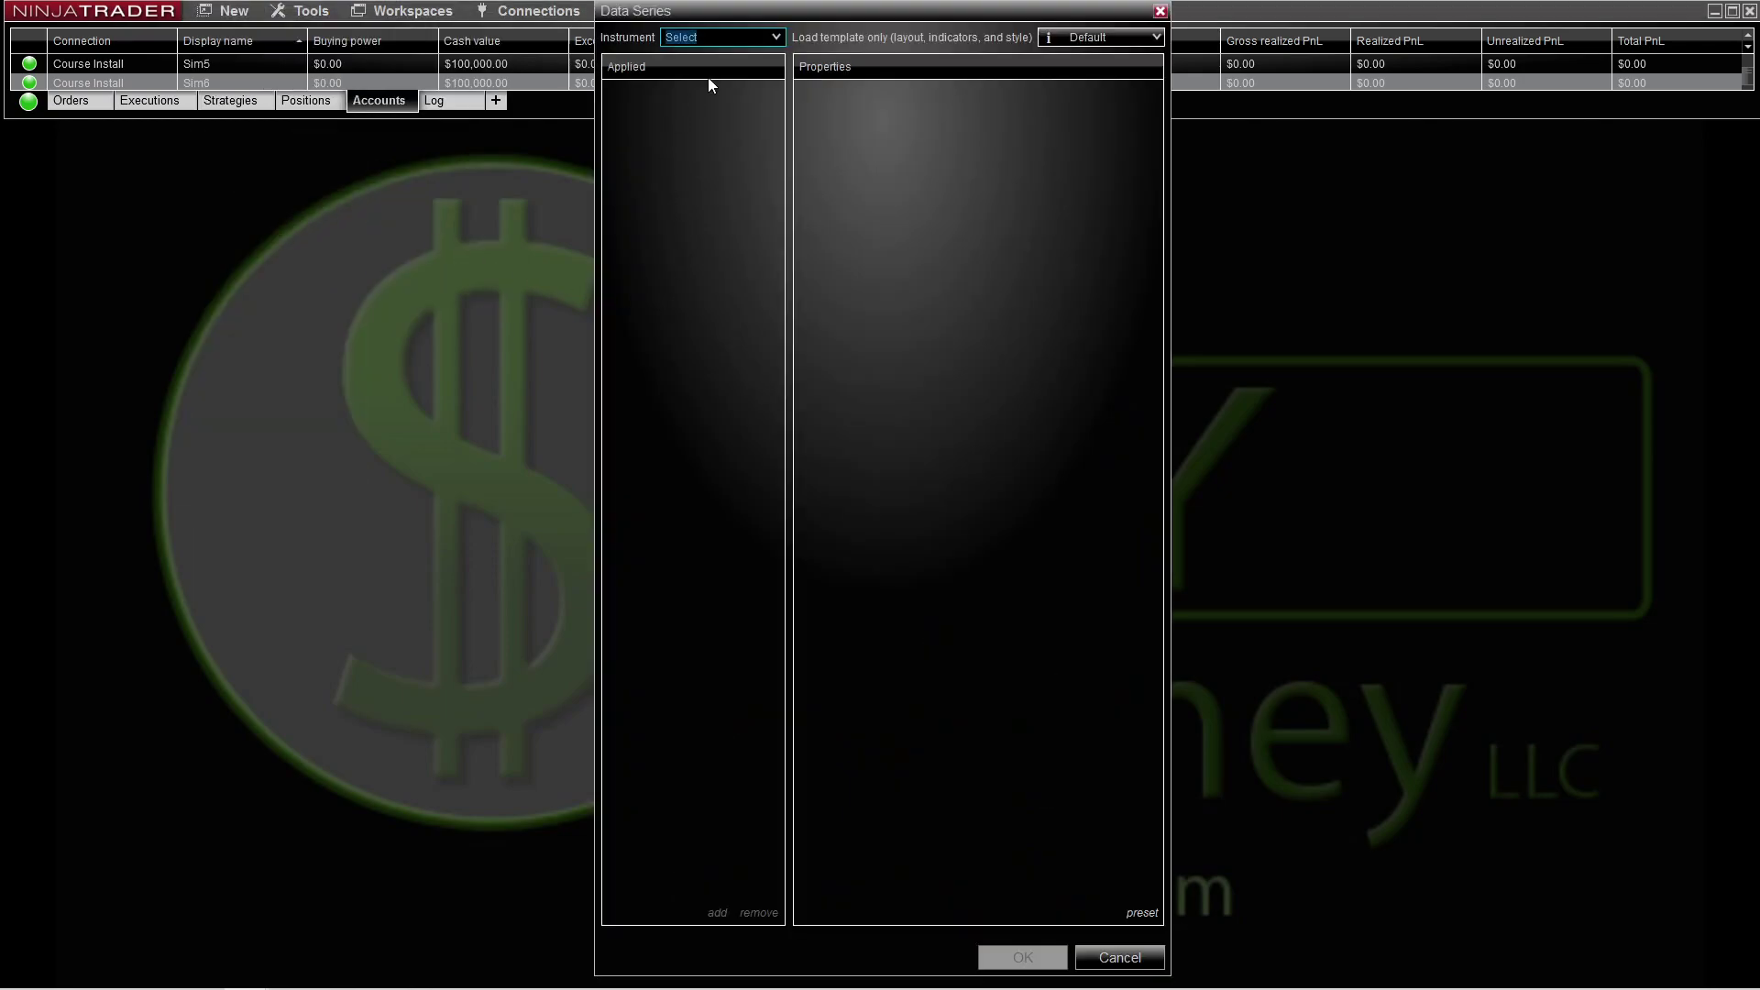
pyautogui.click(774, 41)
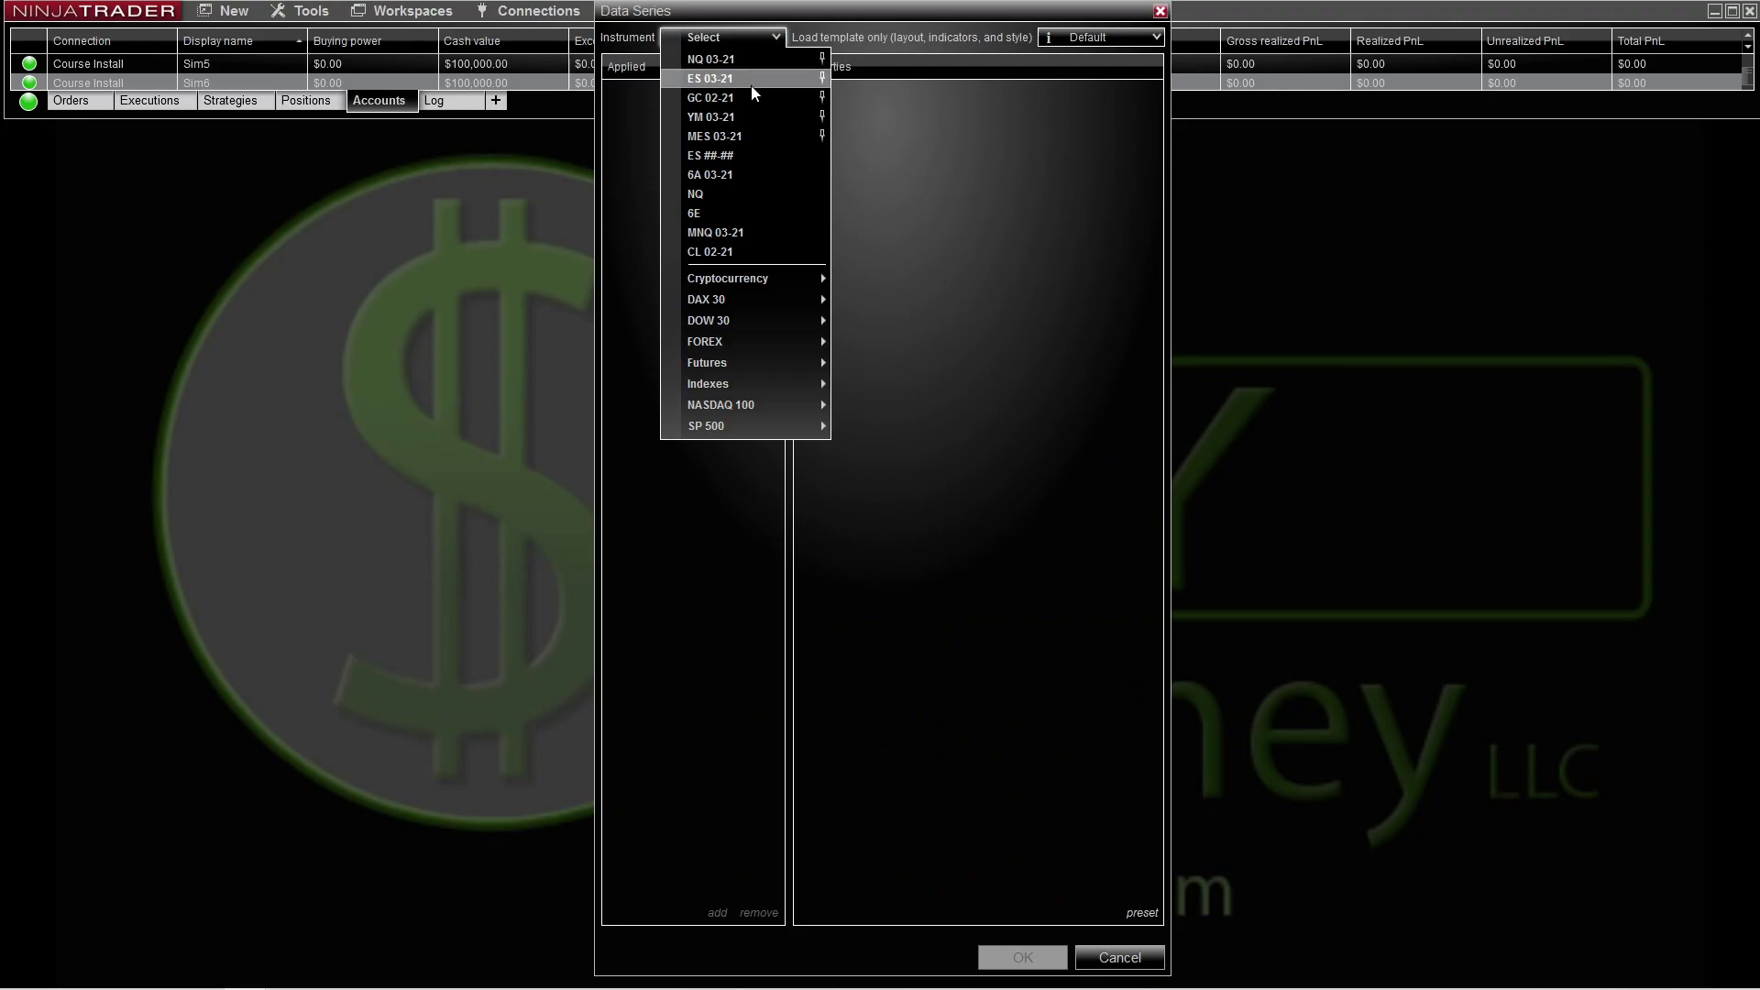
pyautogui.click(732, 75)
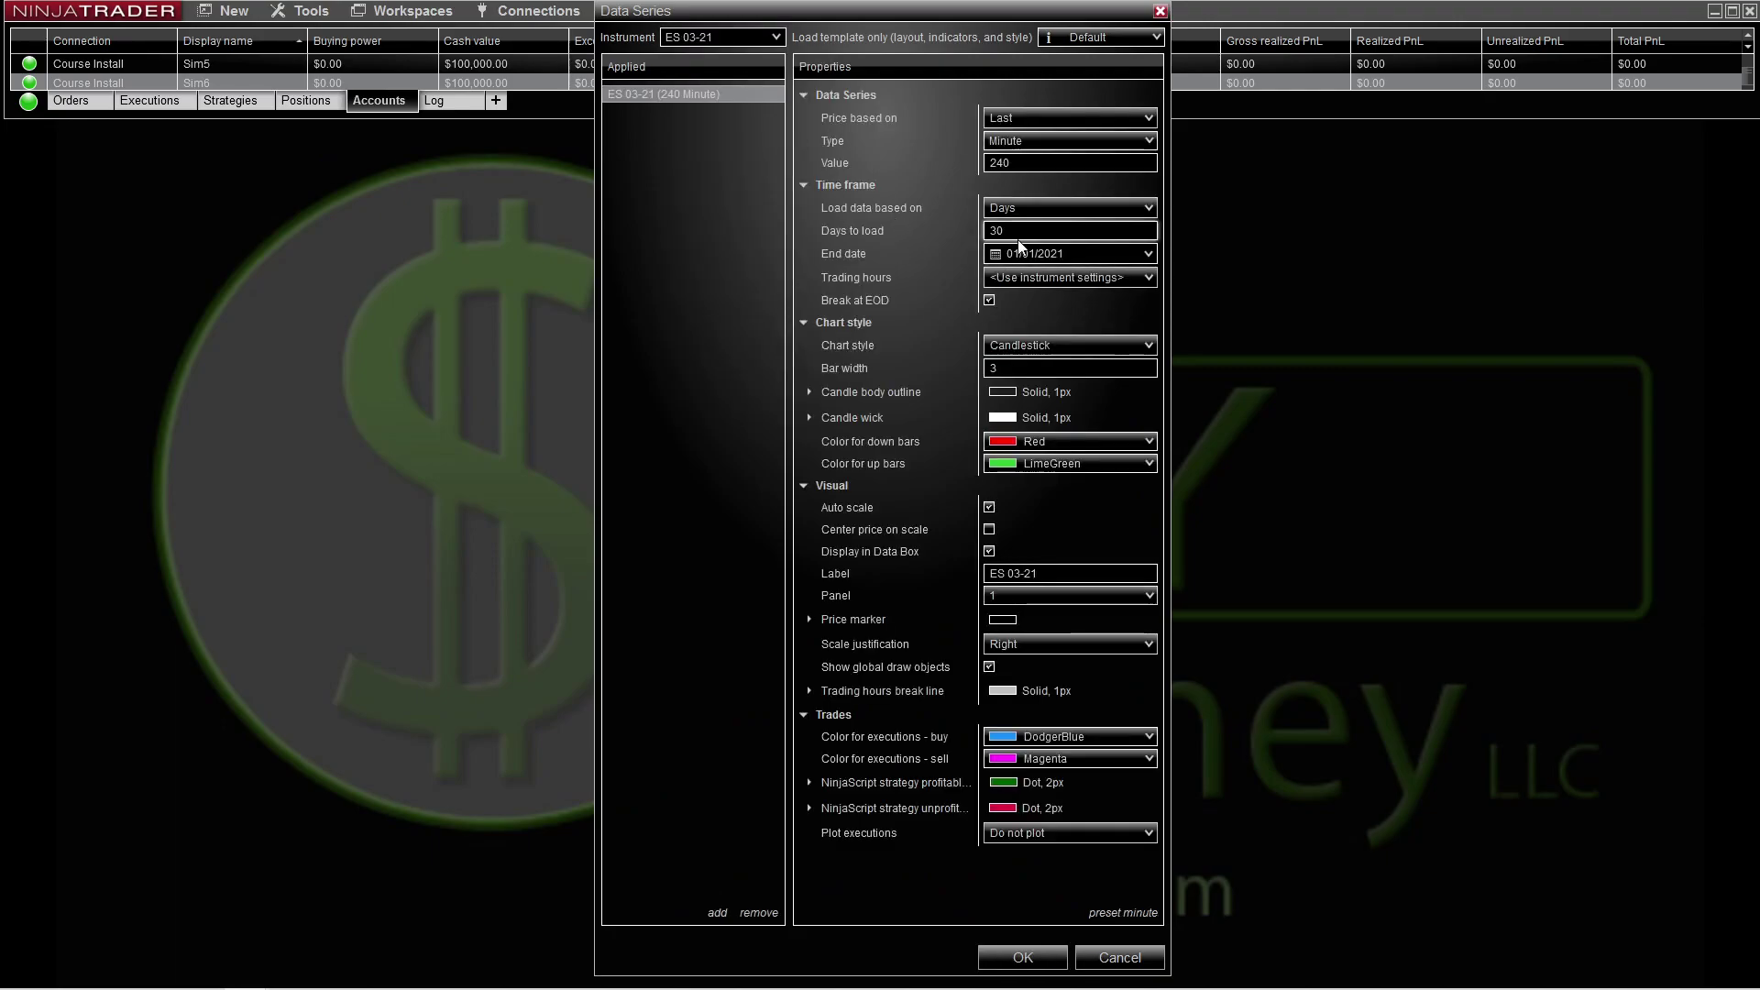
pyautogui.click(1019, 957)
pyautogui.moveTo(5, 202); pyautogui.dragTo(961, 123)
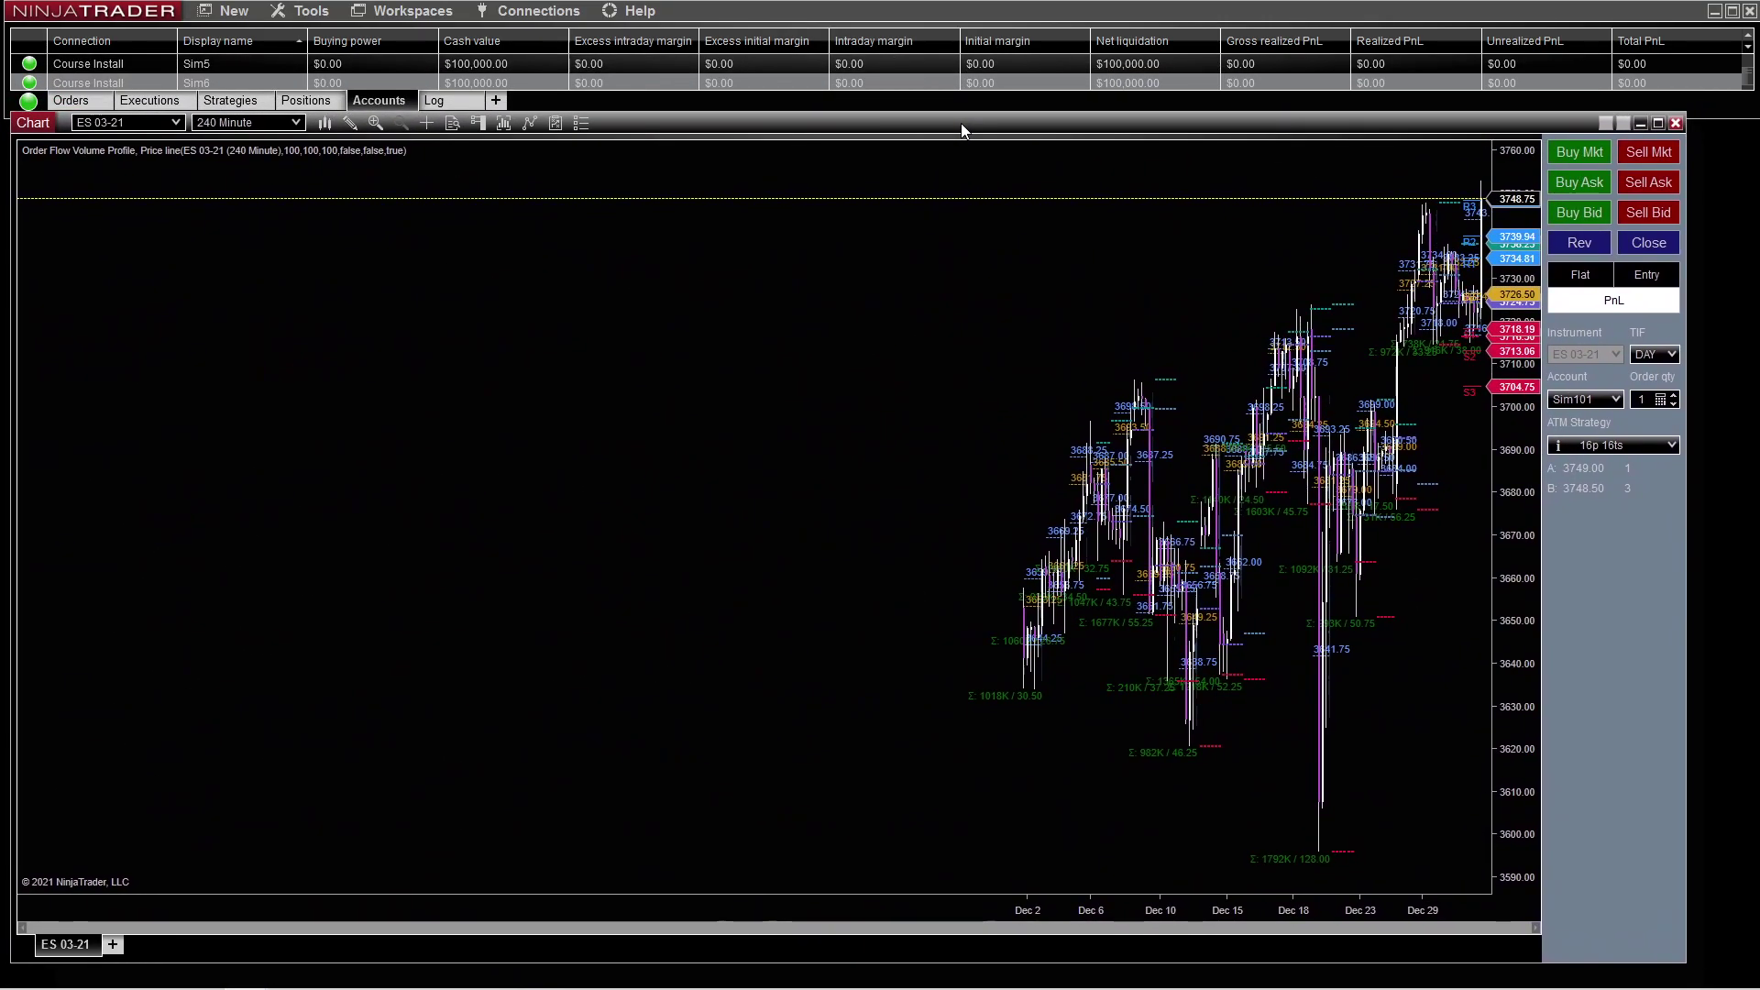
pyautogui.moveTo(1206, 903); pyautogui.dragTo(975, 569)
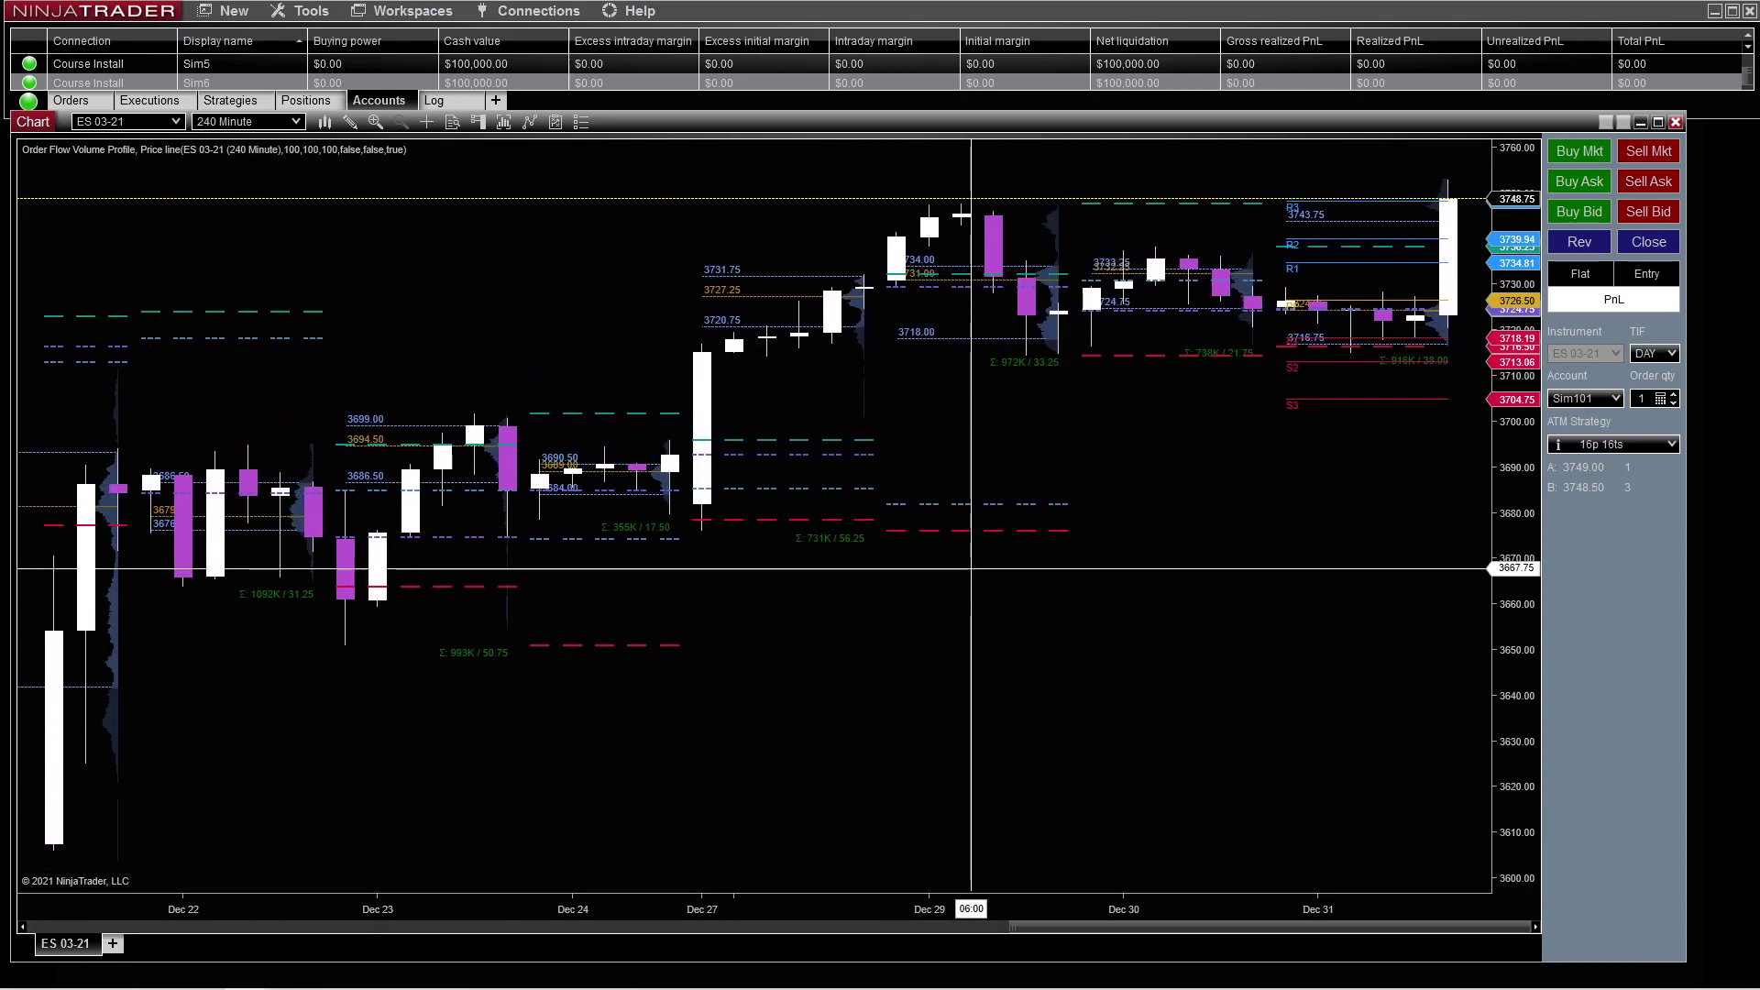
# Remove all configured indicators from the ES 03-21 chart, including PriorDayOHLC, FibonacciPivots, Price line and Order Flow Volume Profile
pyautogui.click(537, 122)
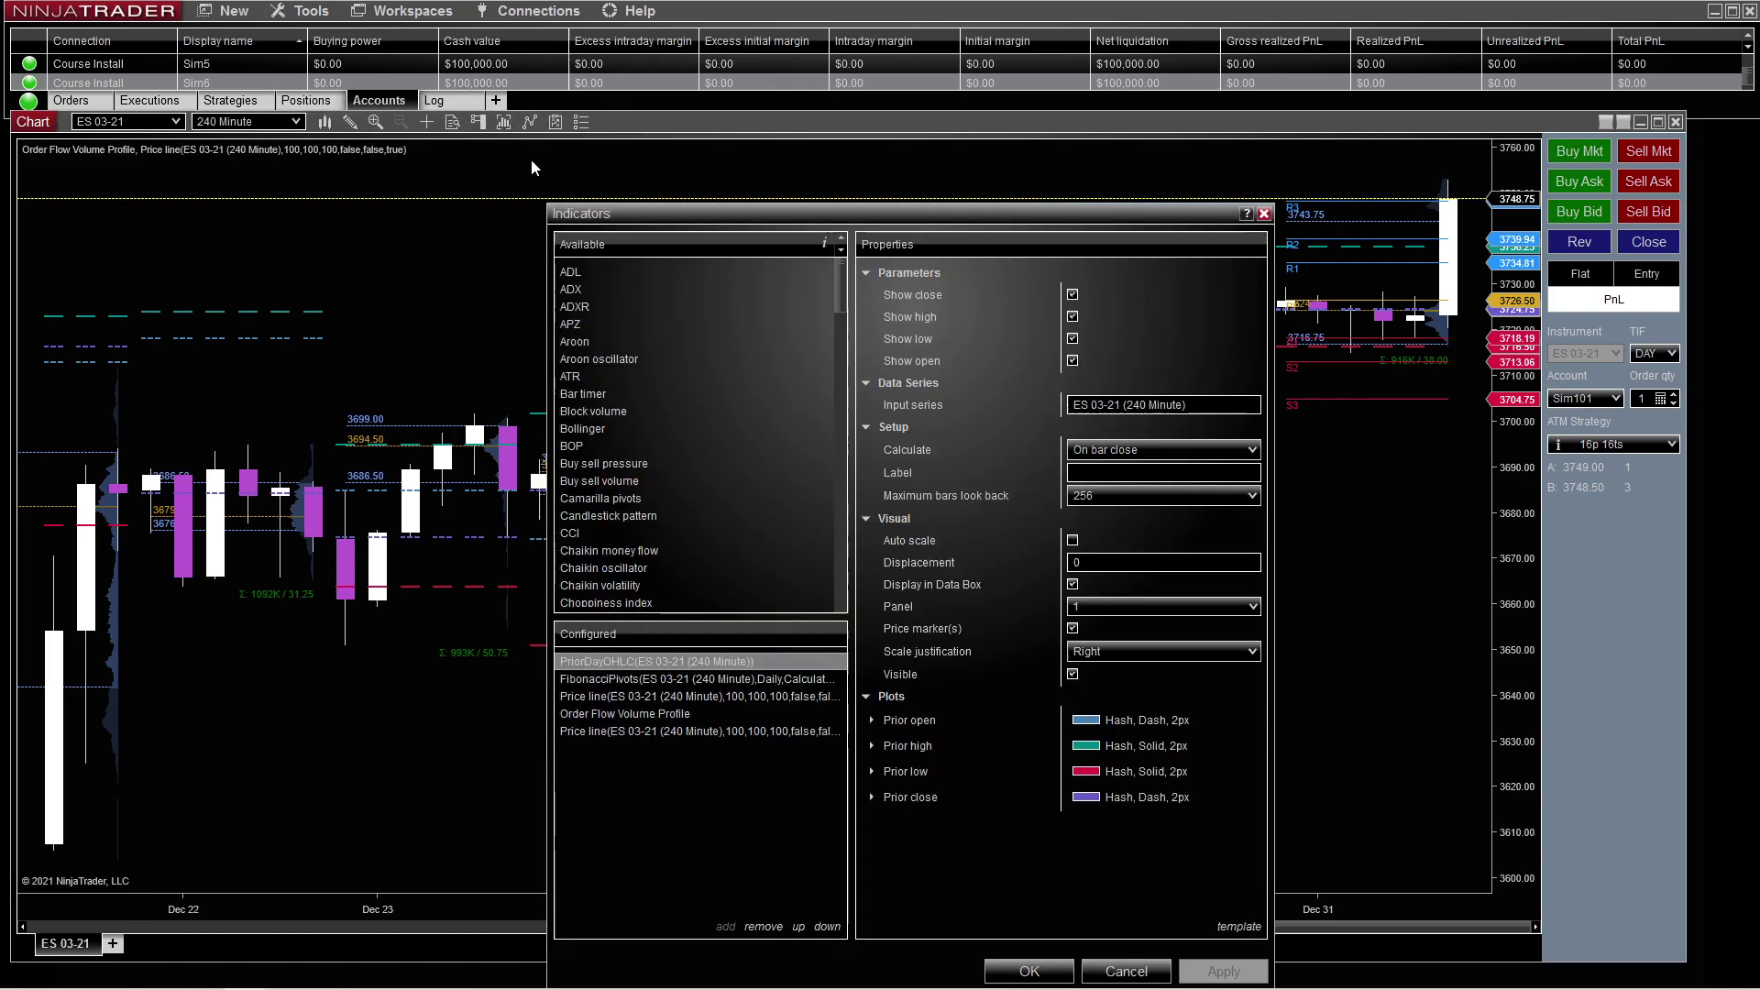
pyautogui.click(766, 928)
pyautogui.click(766, 928)
pyautogui.click(766, 927)
pyautogui.click(769, 928)
pyautogui.click(768, 928)
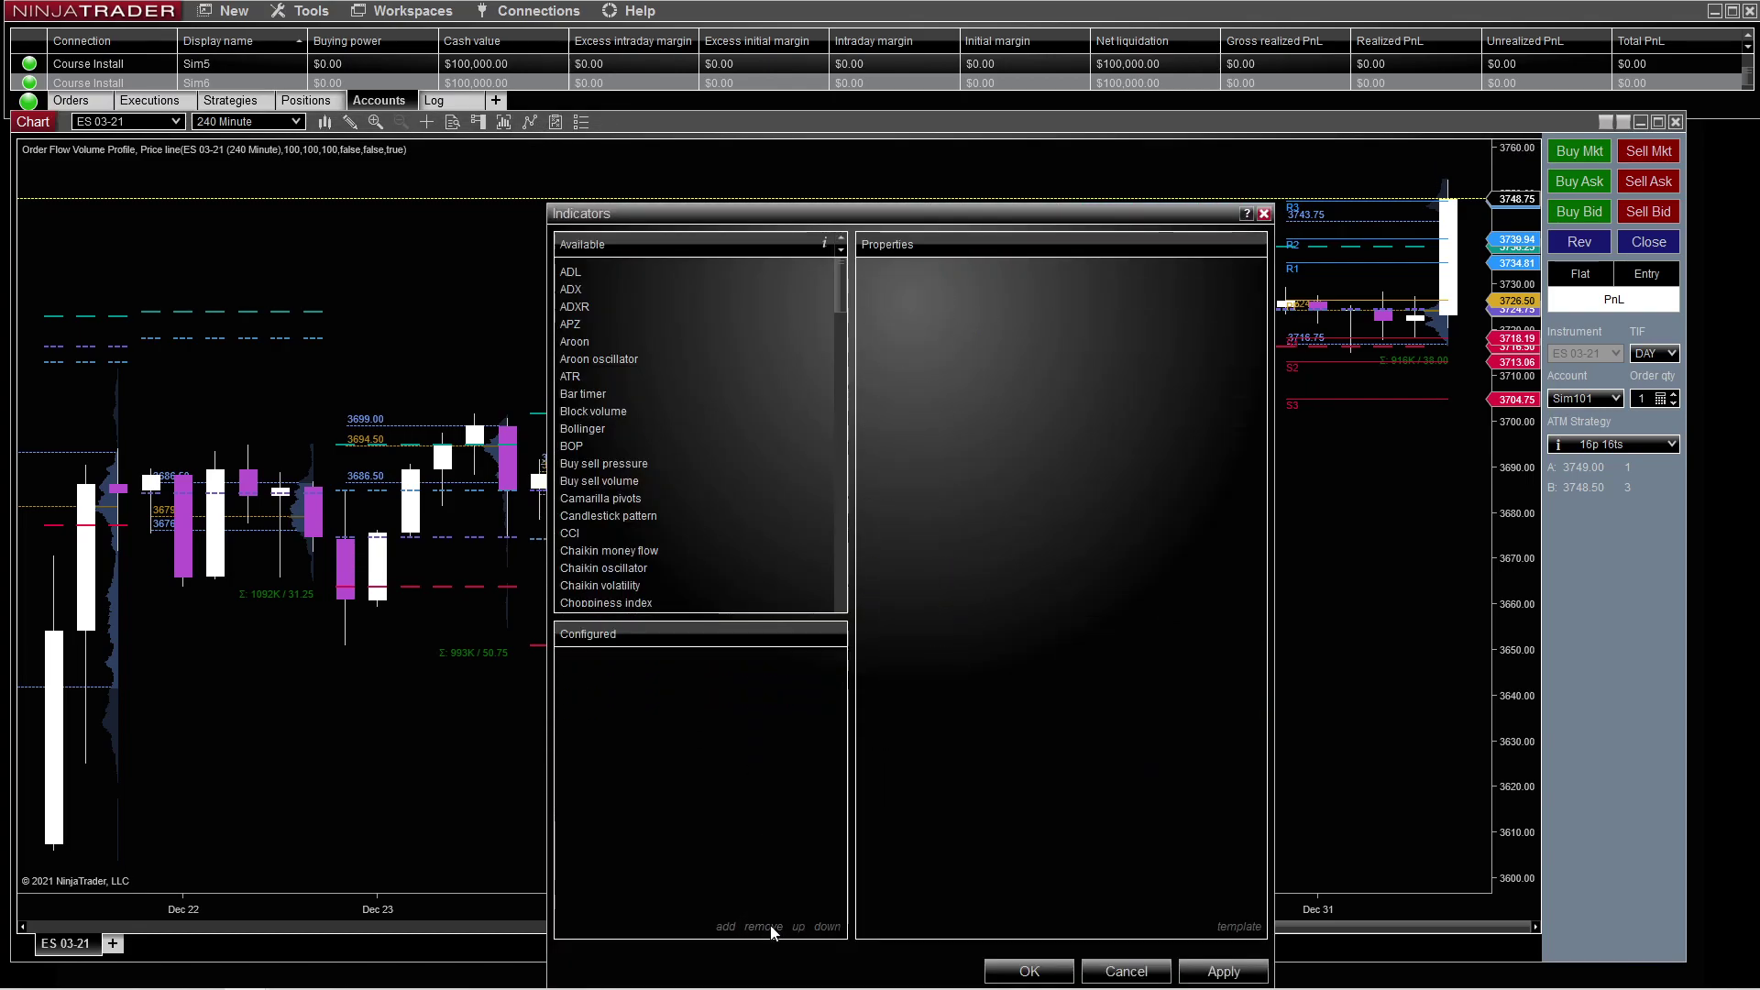
pyautogui.click(1029, 970)
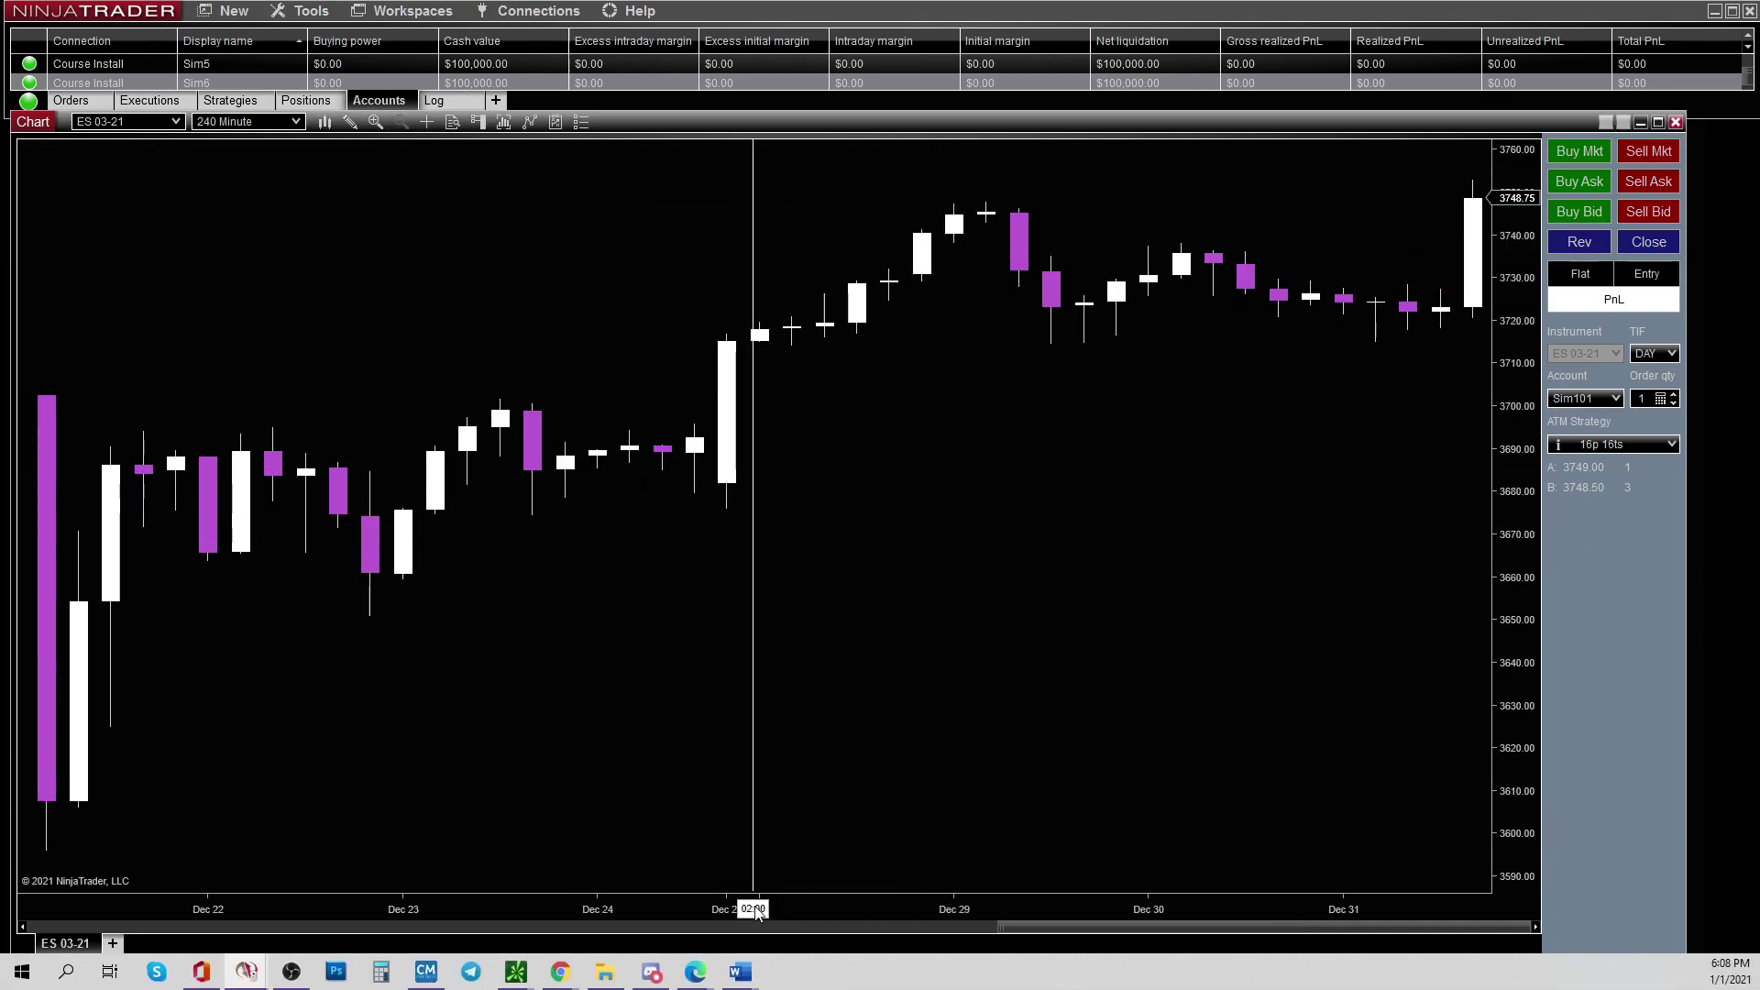
# Set the chart's data series interval to 5 minutes and its bar width to 3
pyautogui.rightClick(790, 447)
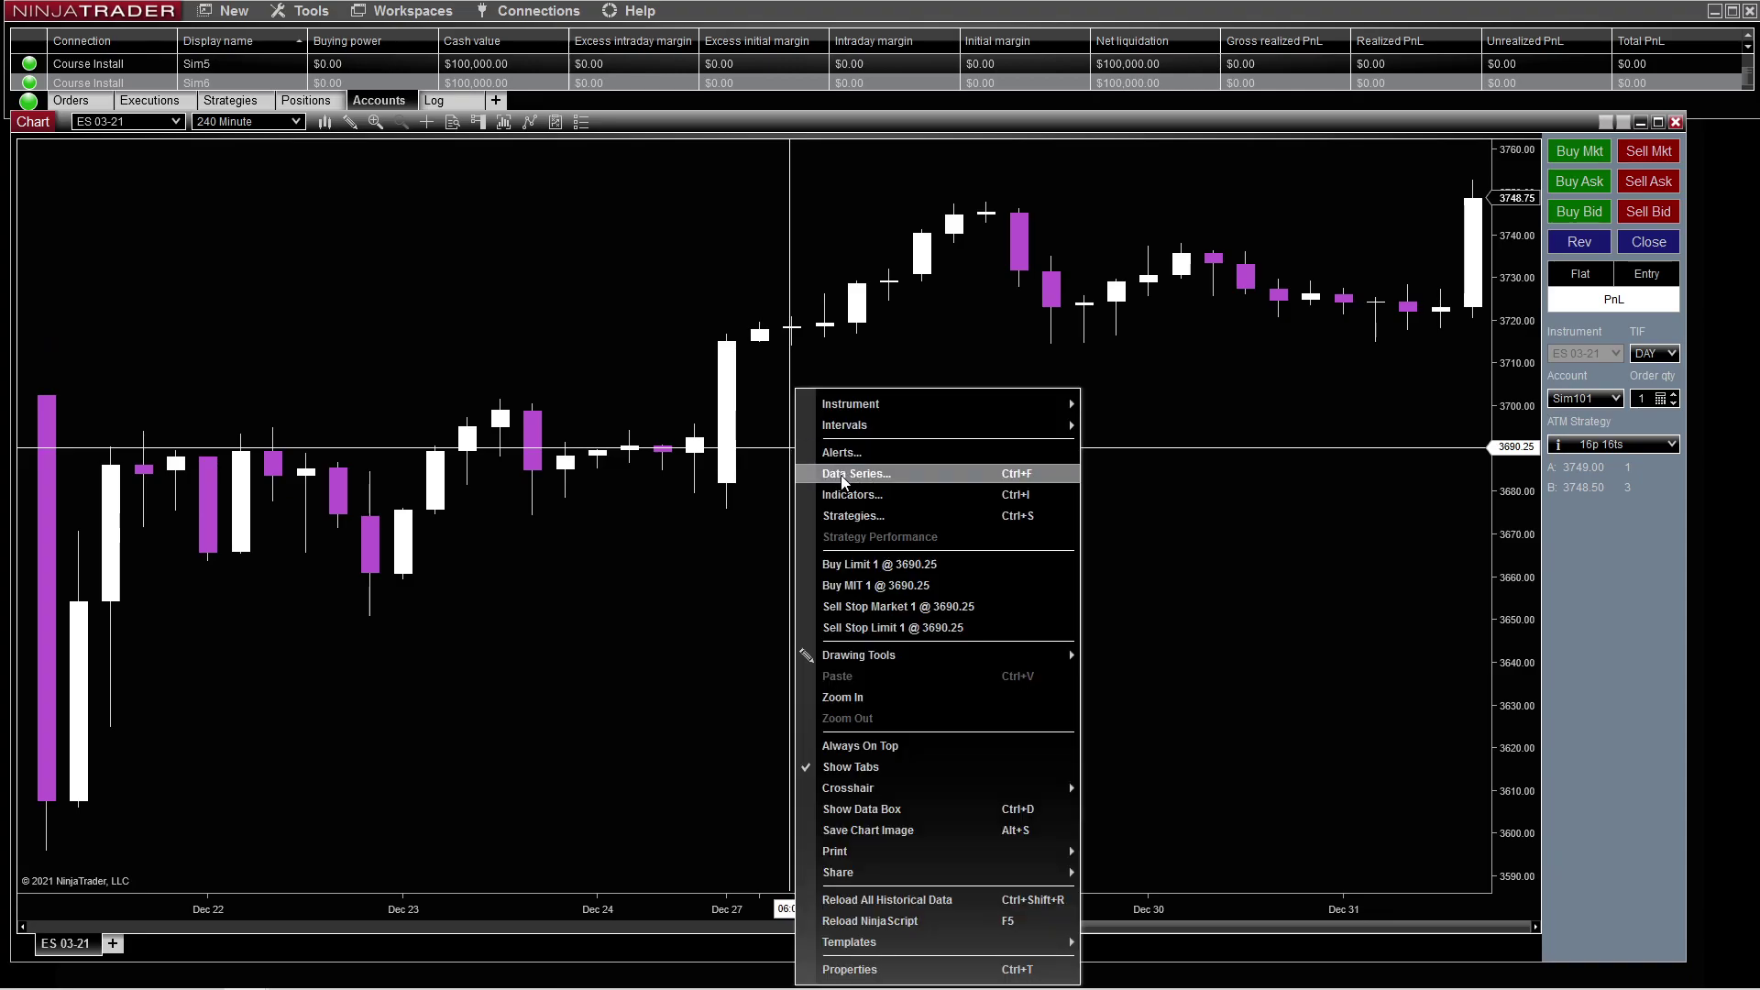
pyautogui.click(845, 476)
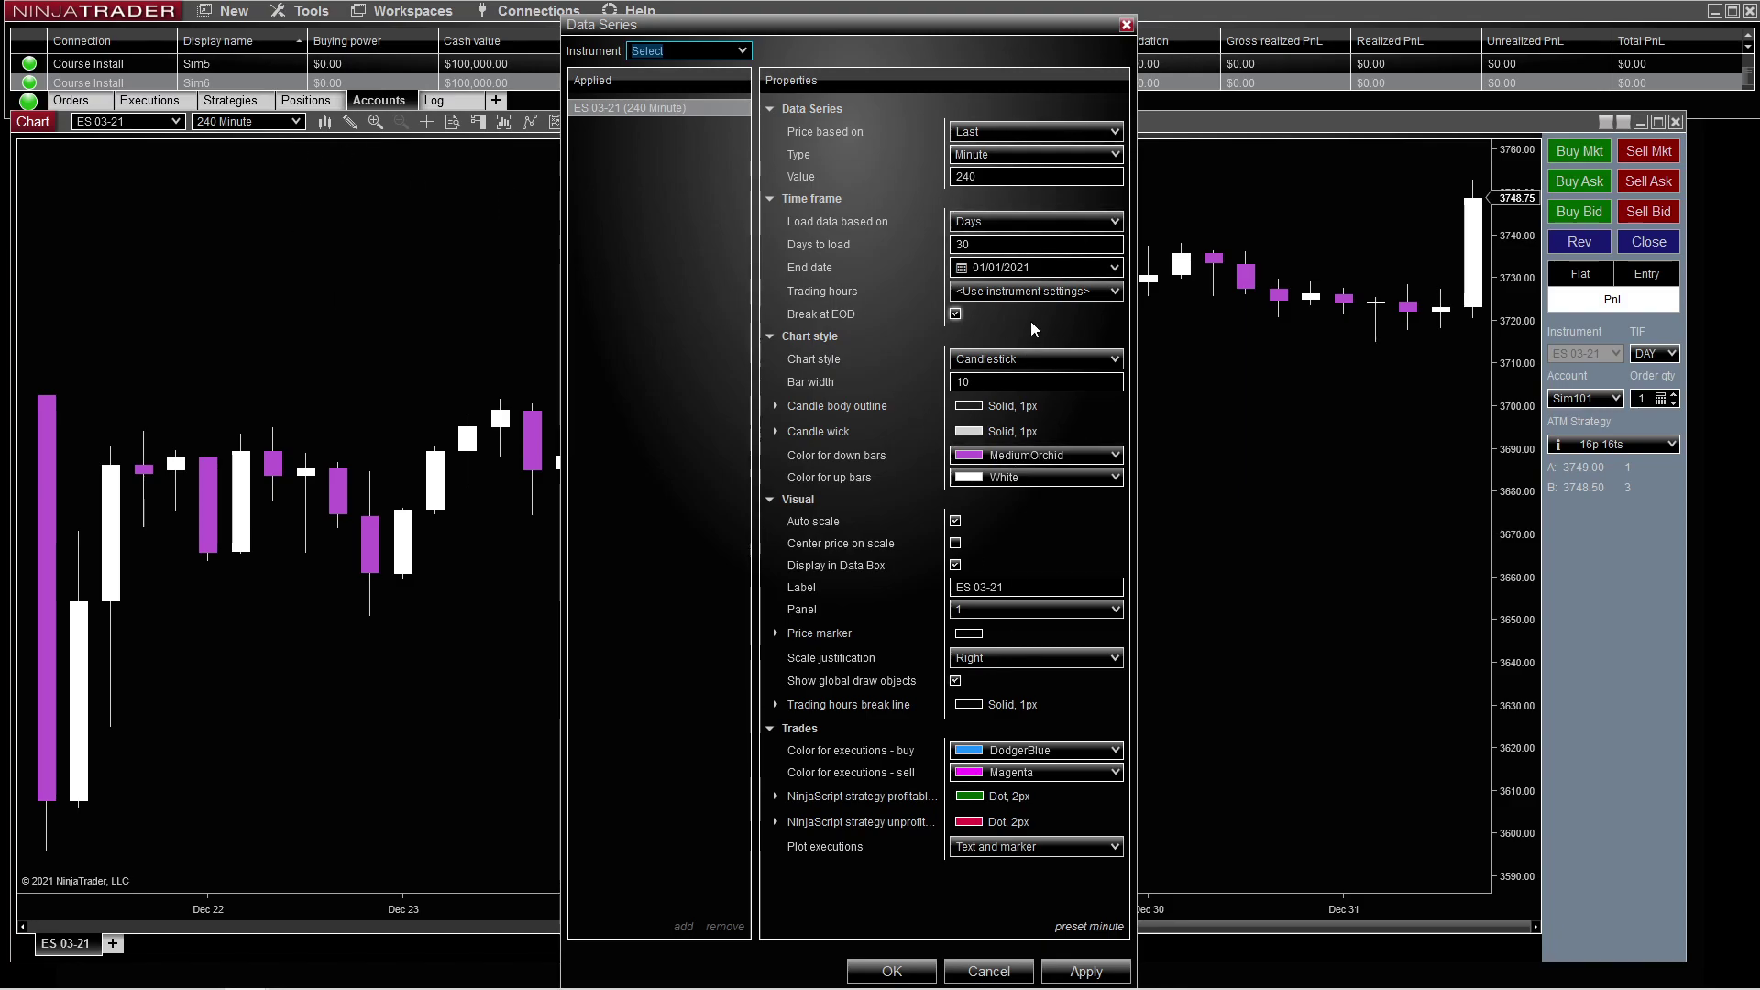
pyautogui.press('Tab')
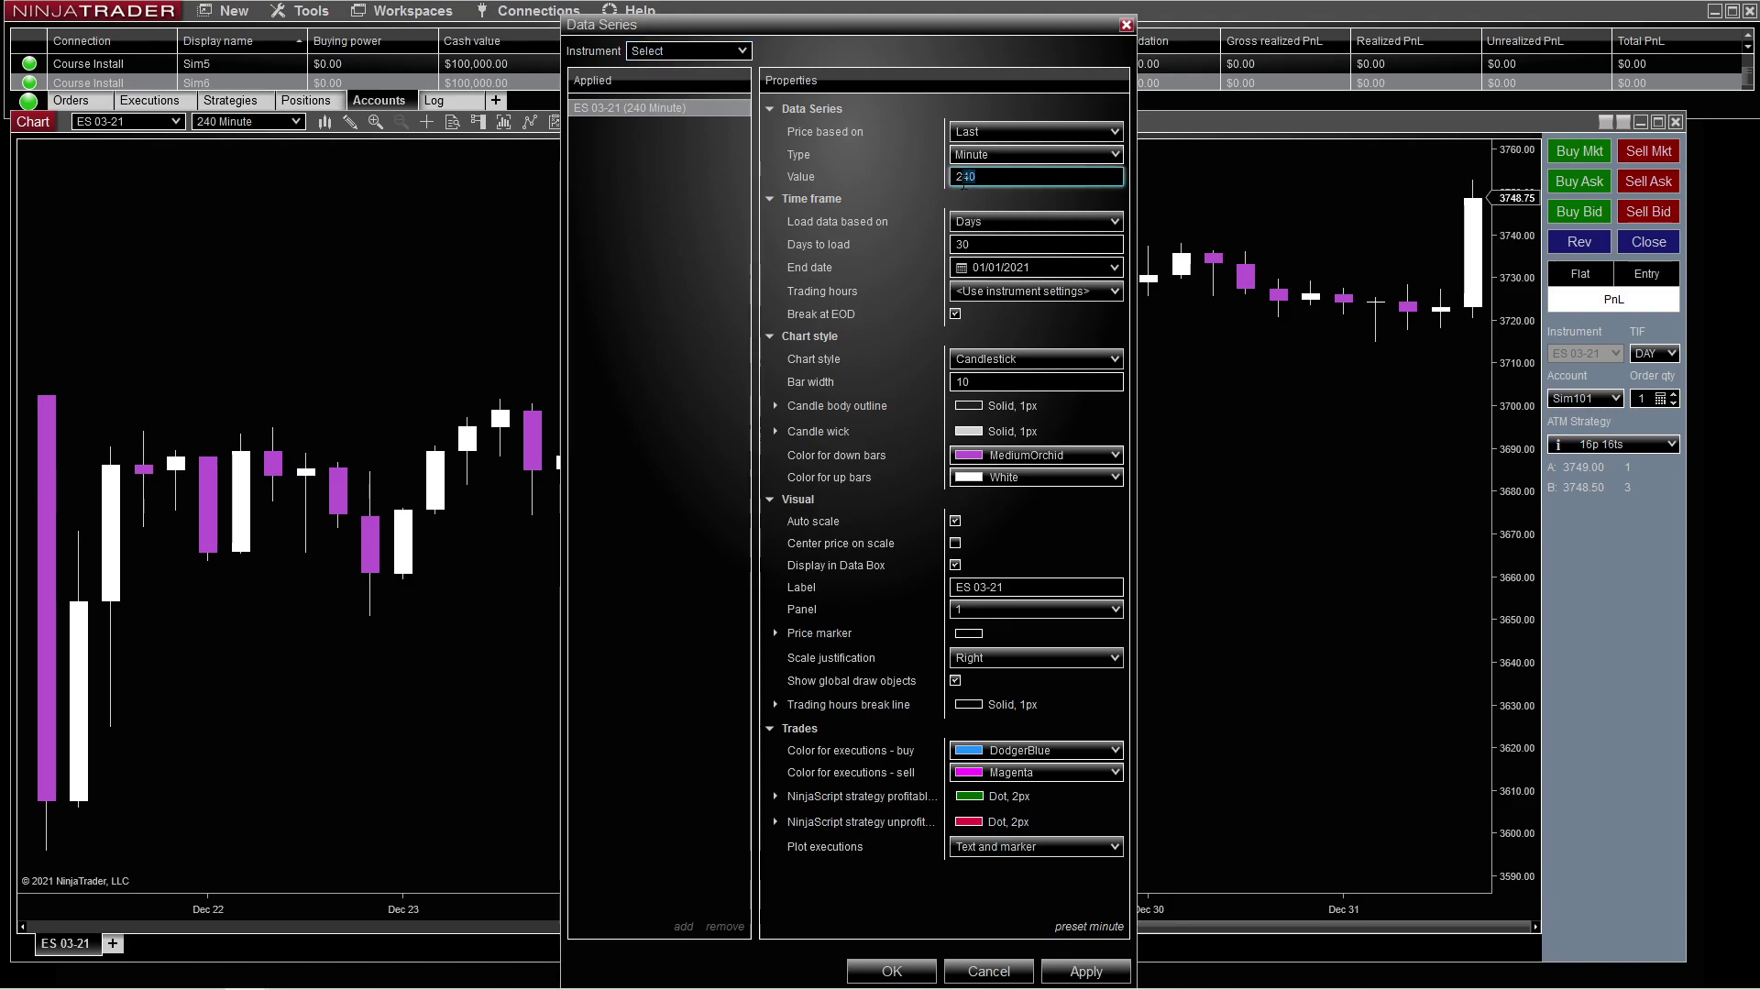
pyautogui.write('5')
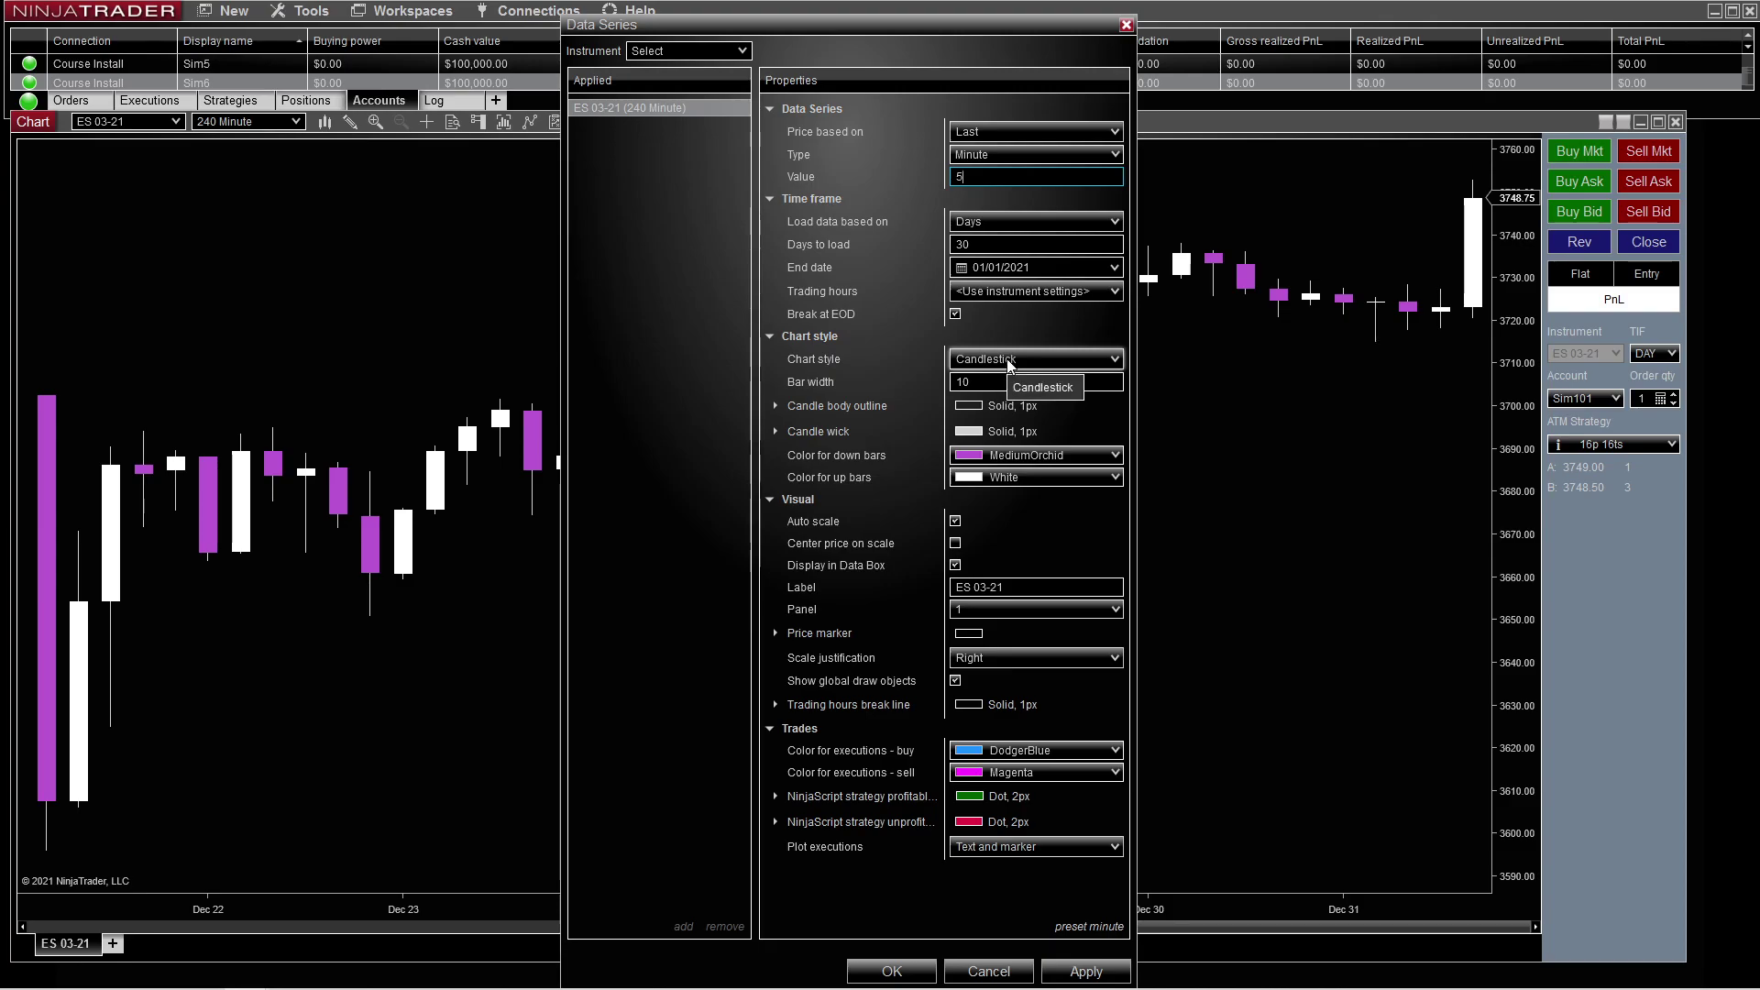
pyautogui.click(980, 389)
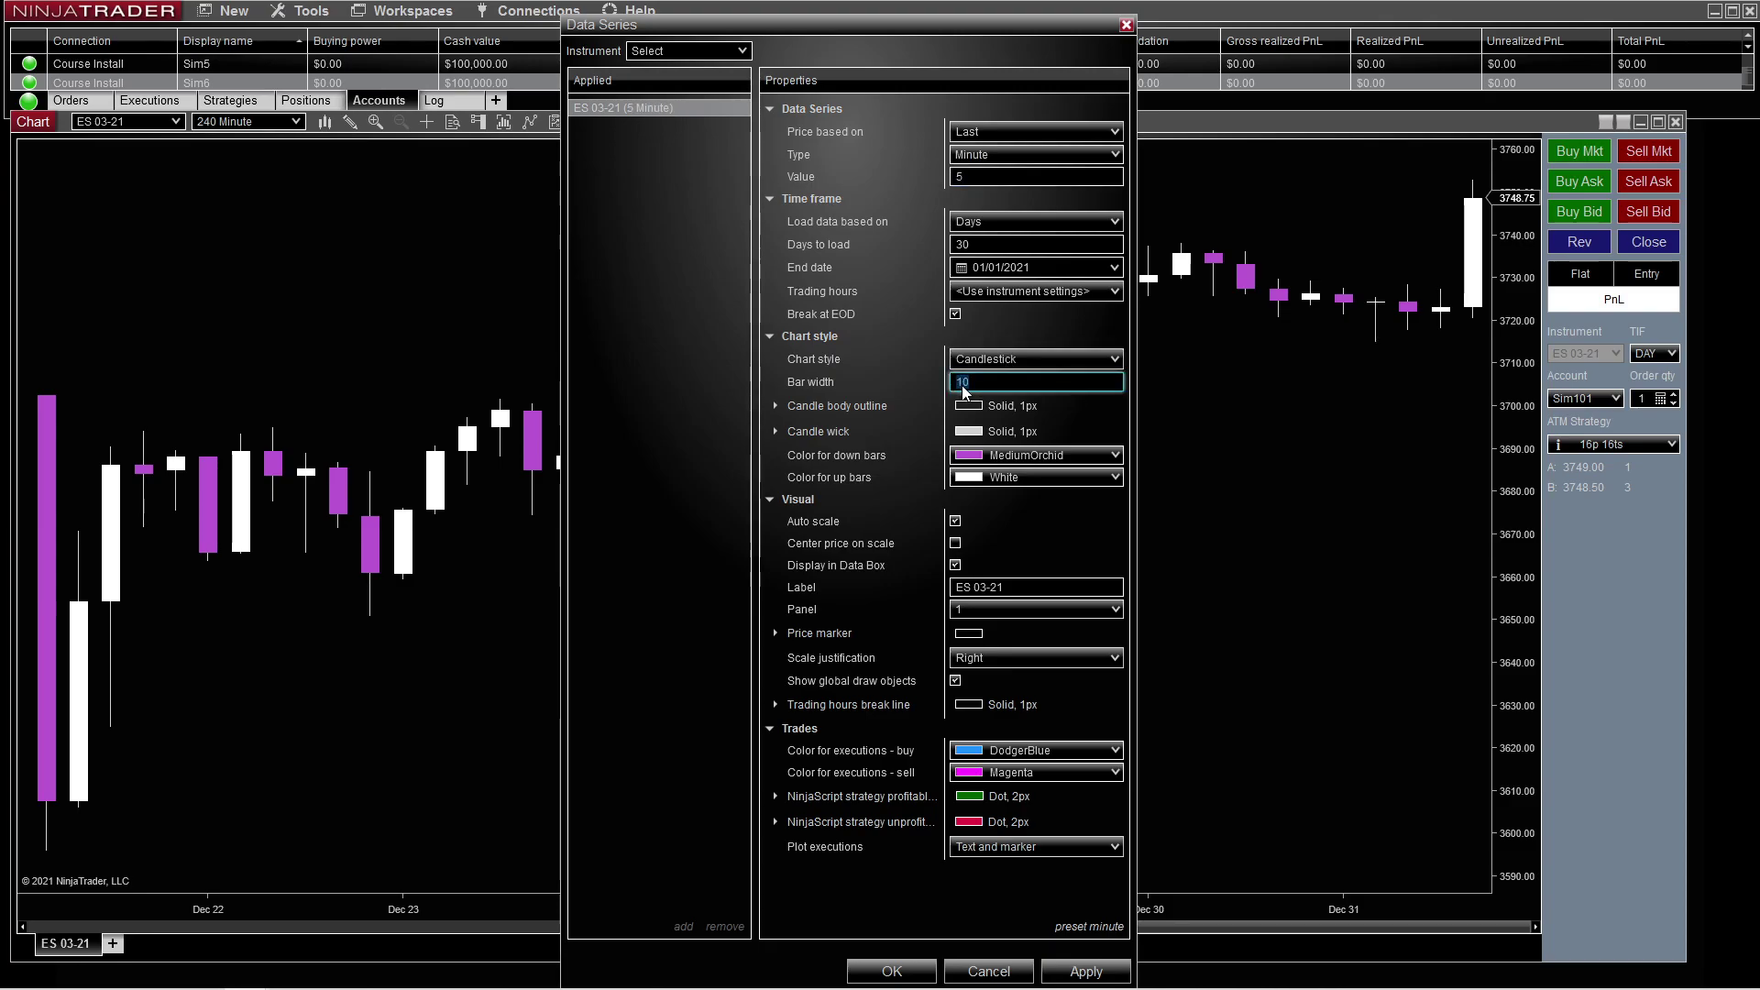
pyautogui.write('3')
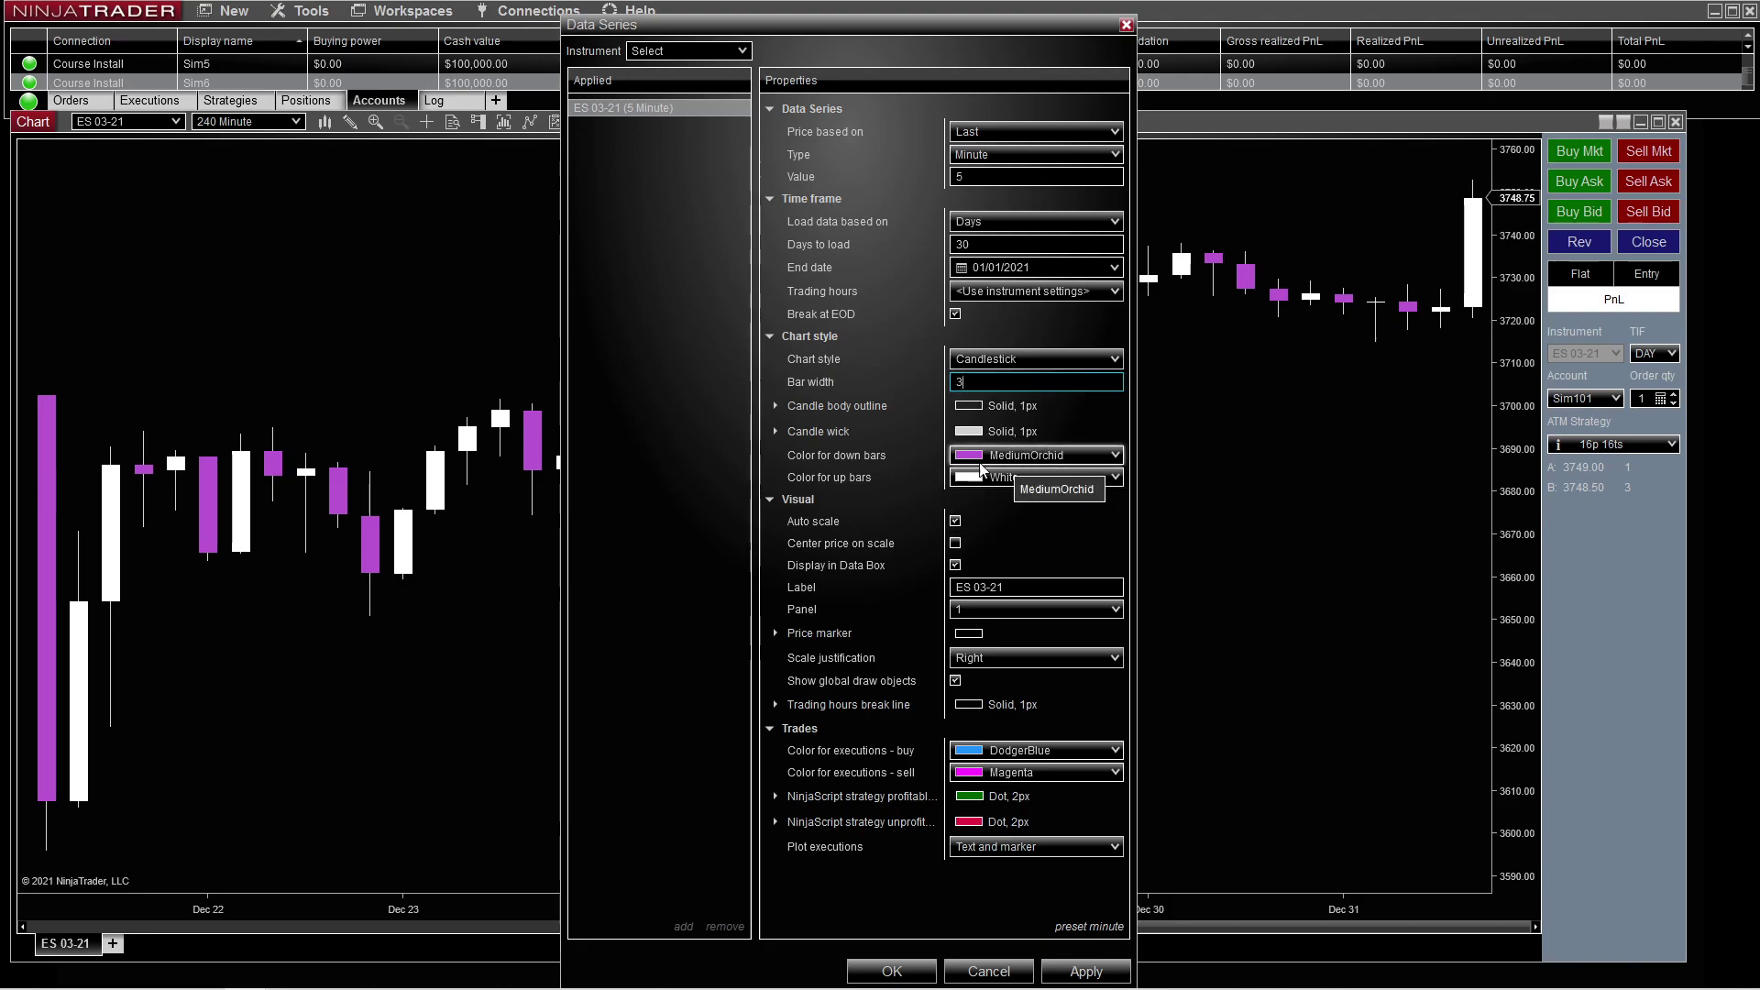
# Set the data series colour for down bars to Red and for up bars to LimeGreen
pyautogui.click(1113, 456)
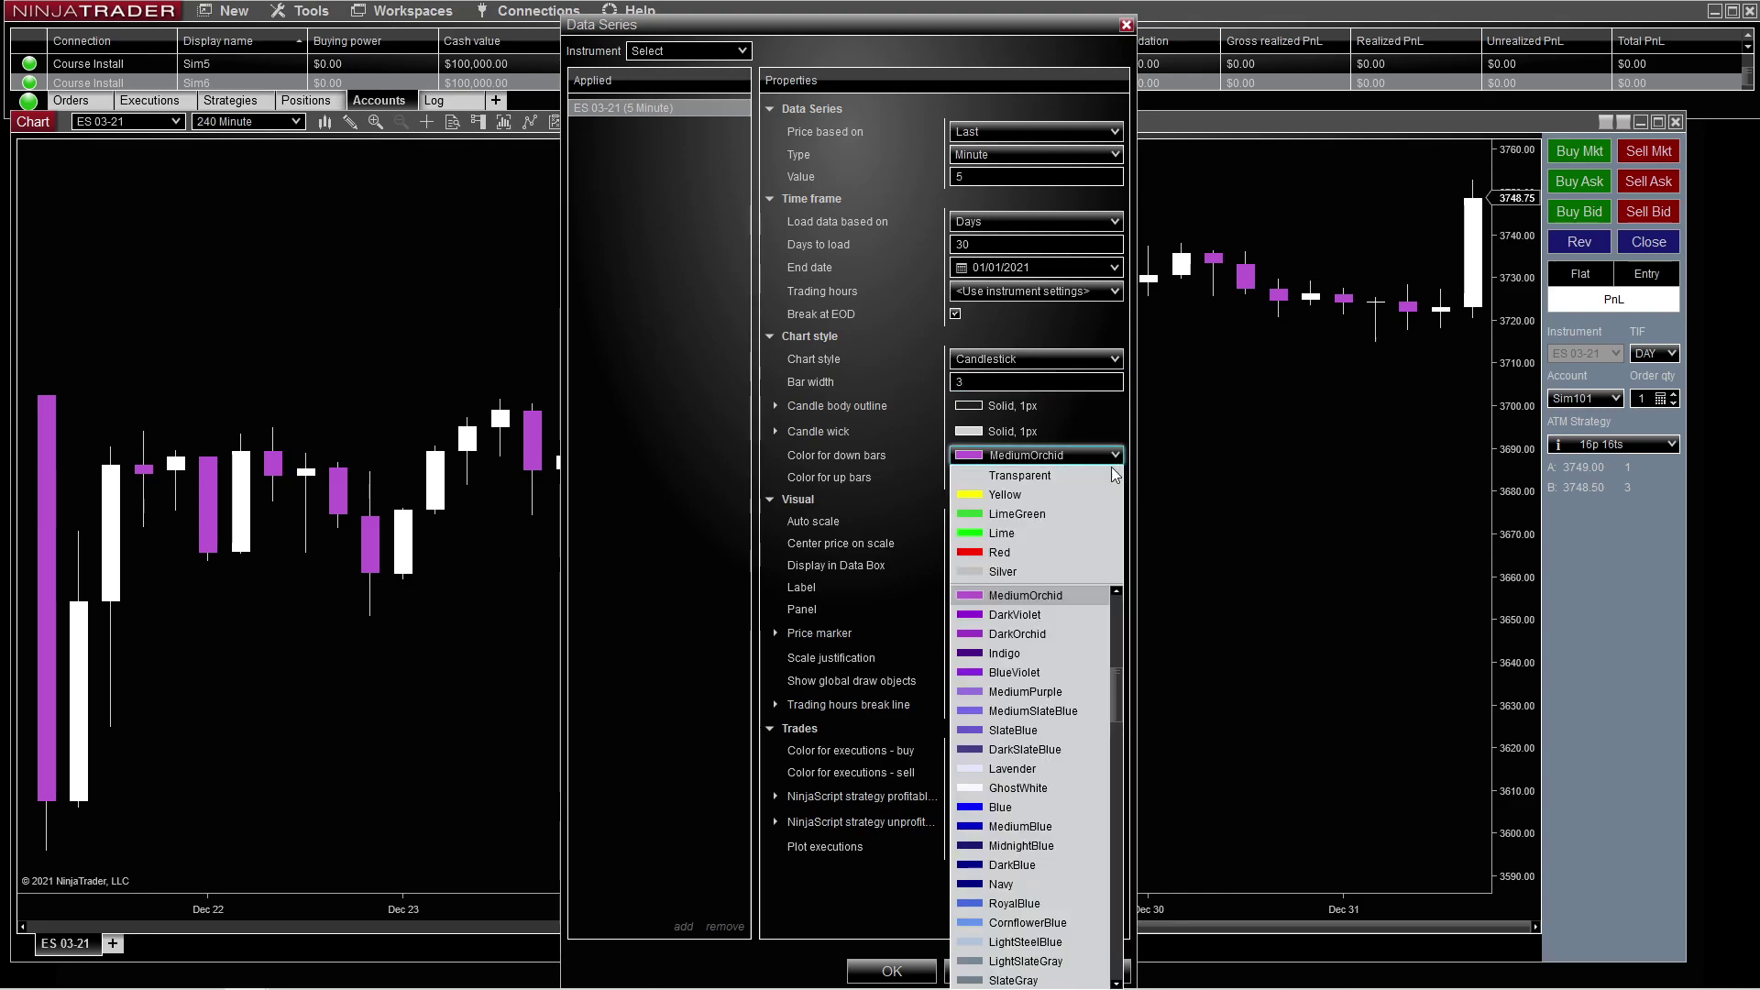
pyautogui.click(1073, 552)
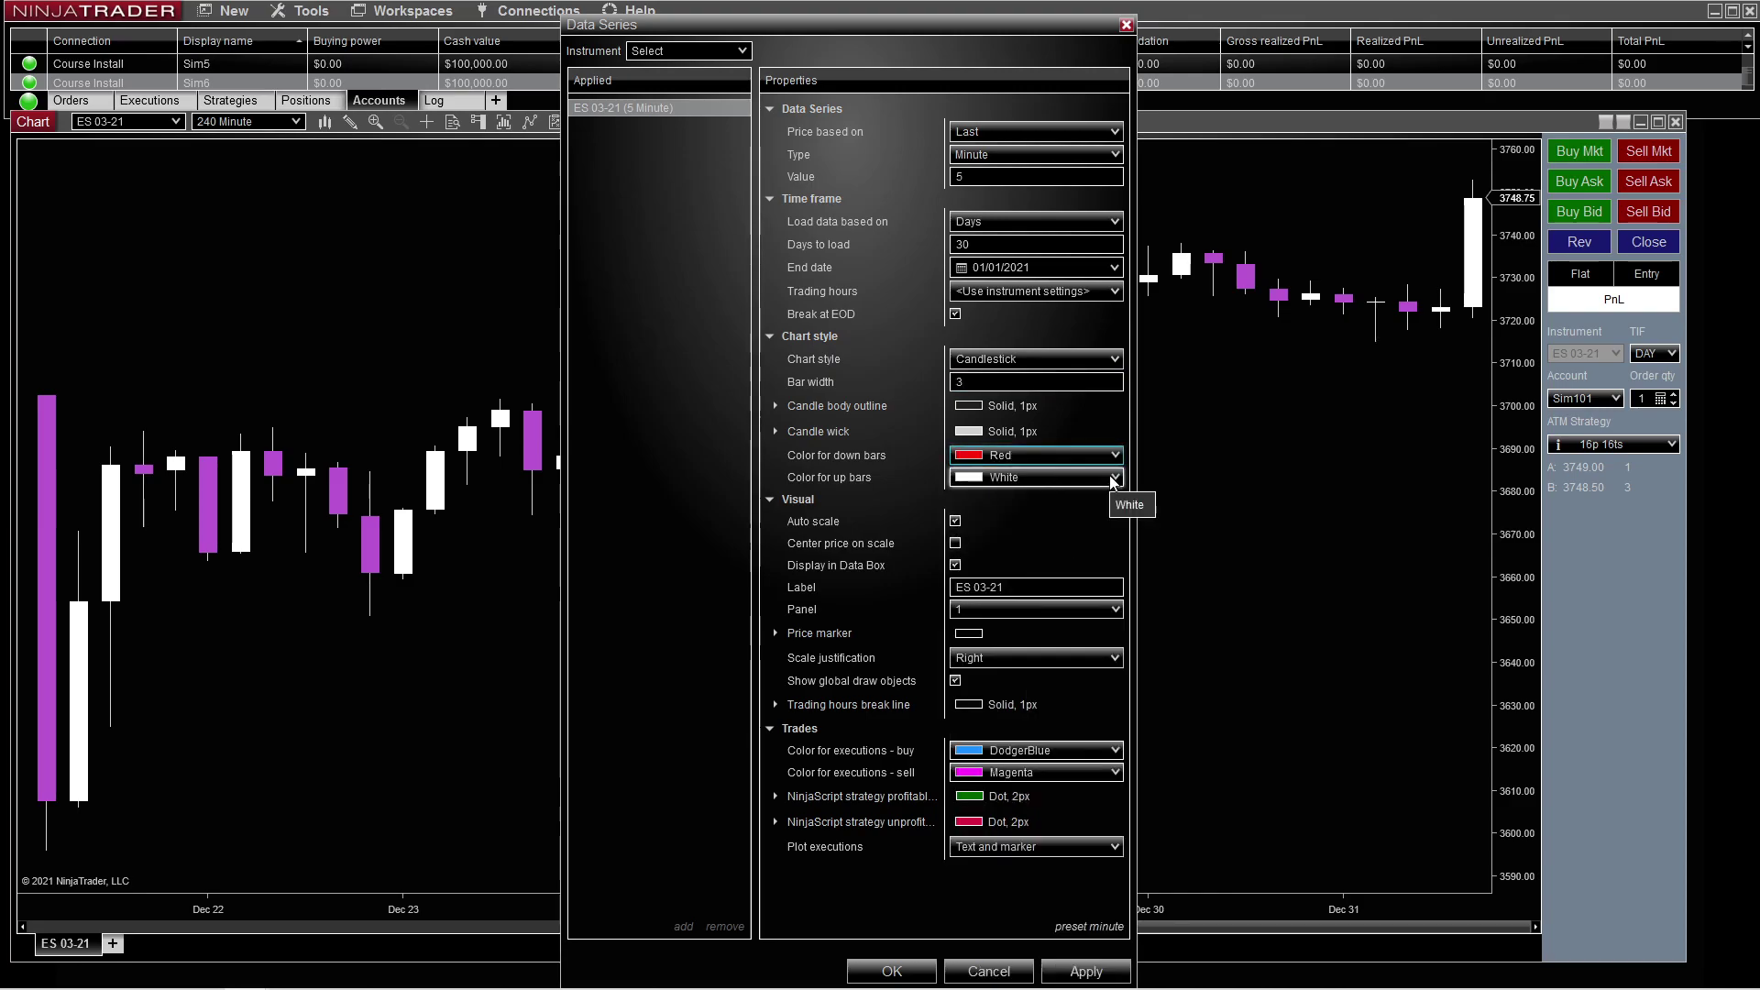
pyautogui.click(1113, 479)
pyautogui.click(1051, 553)
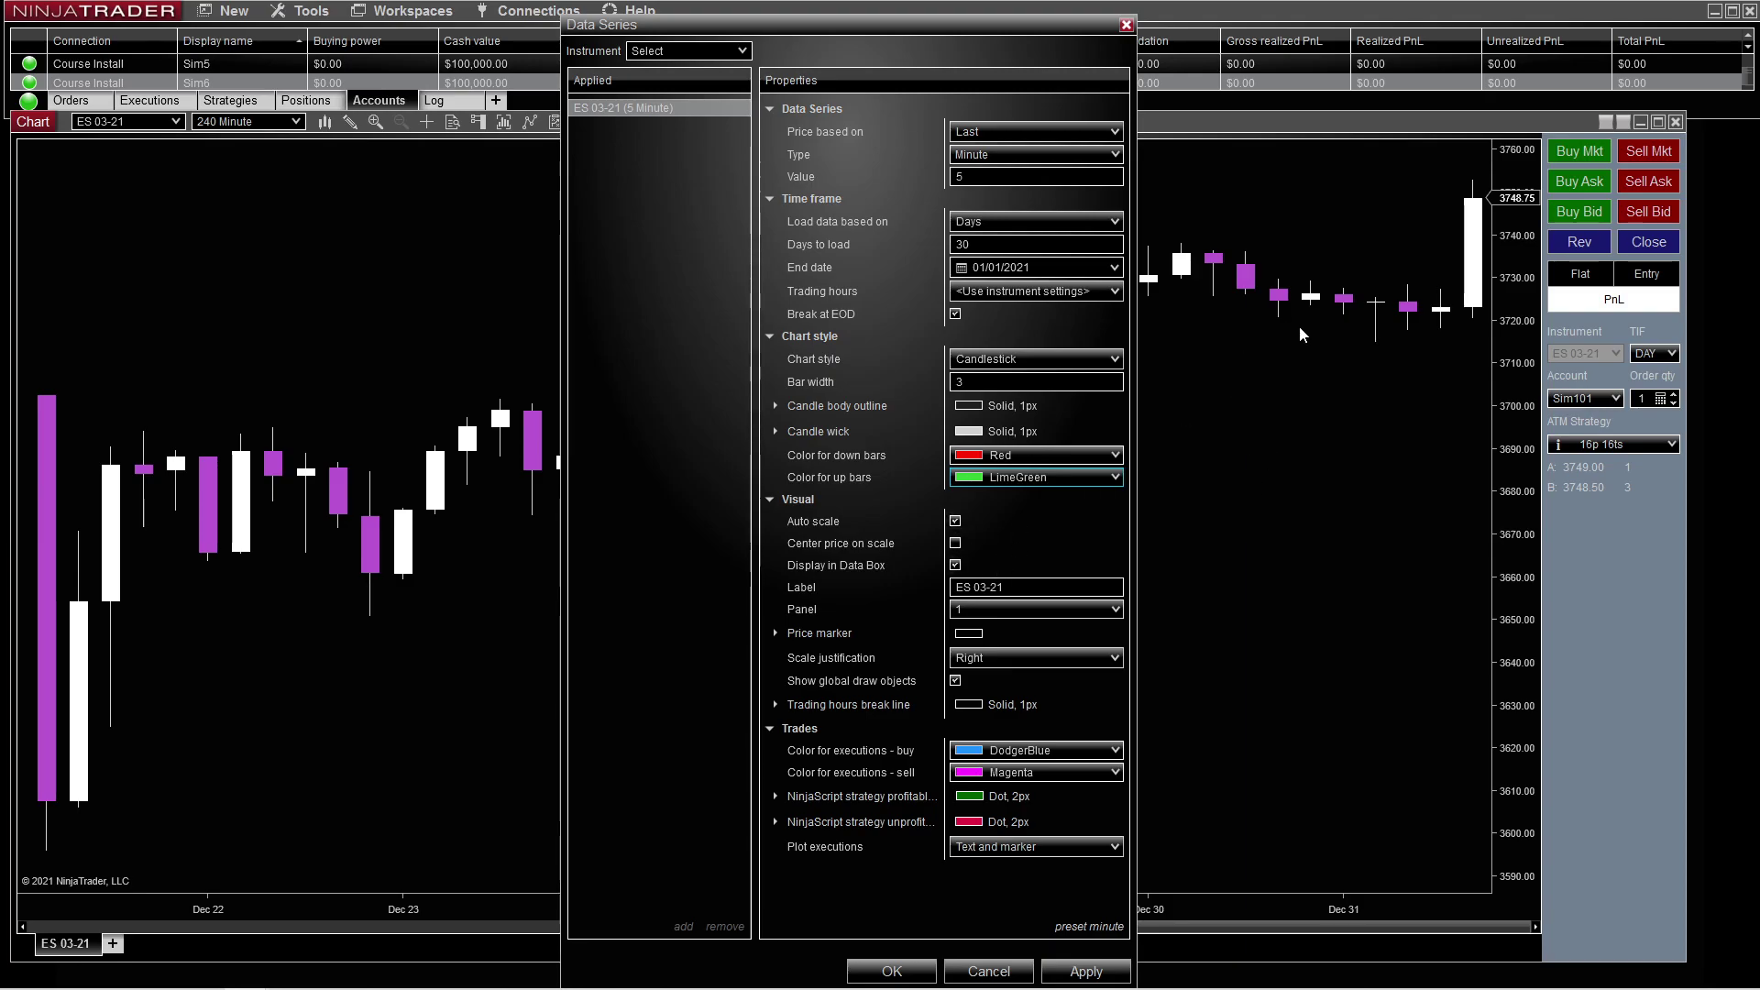
# Enable centering the price on the scale, disable display in the Data Box, and clear the data series label
pyautogui.click(955, 544)
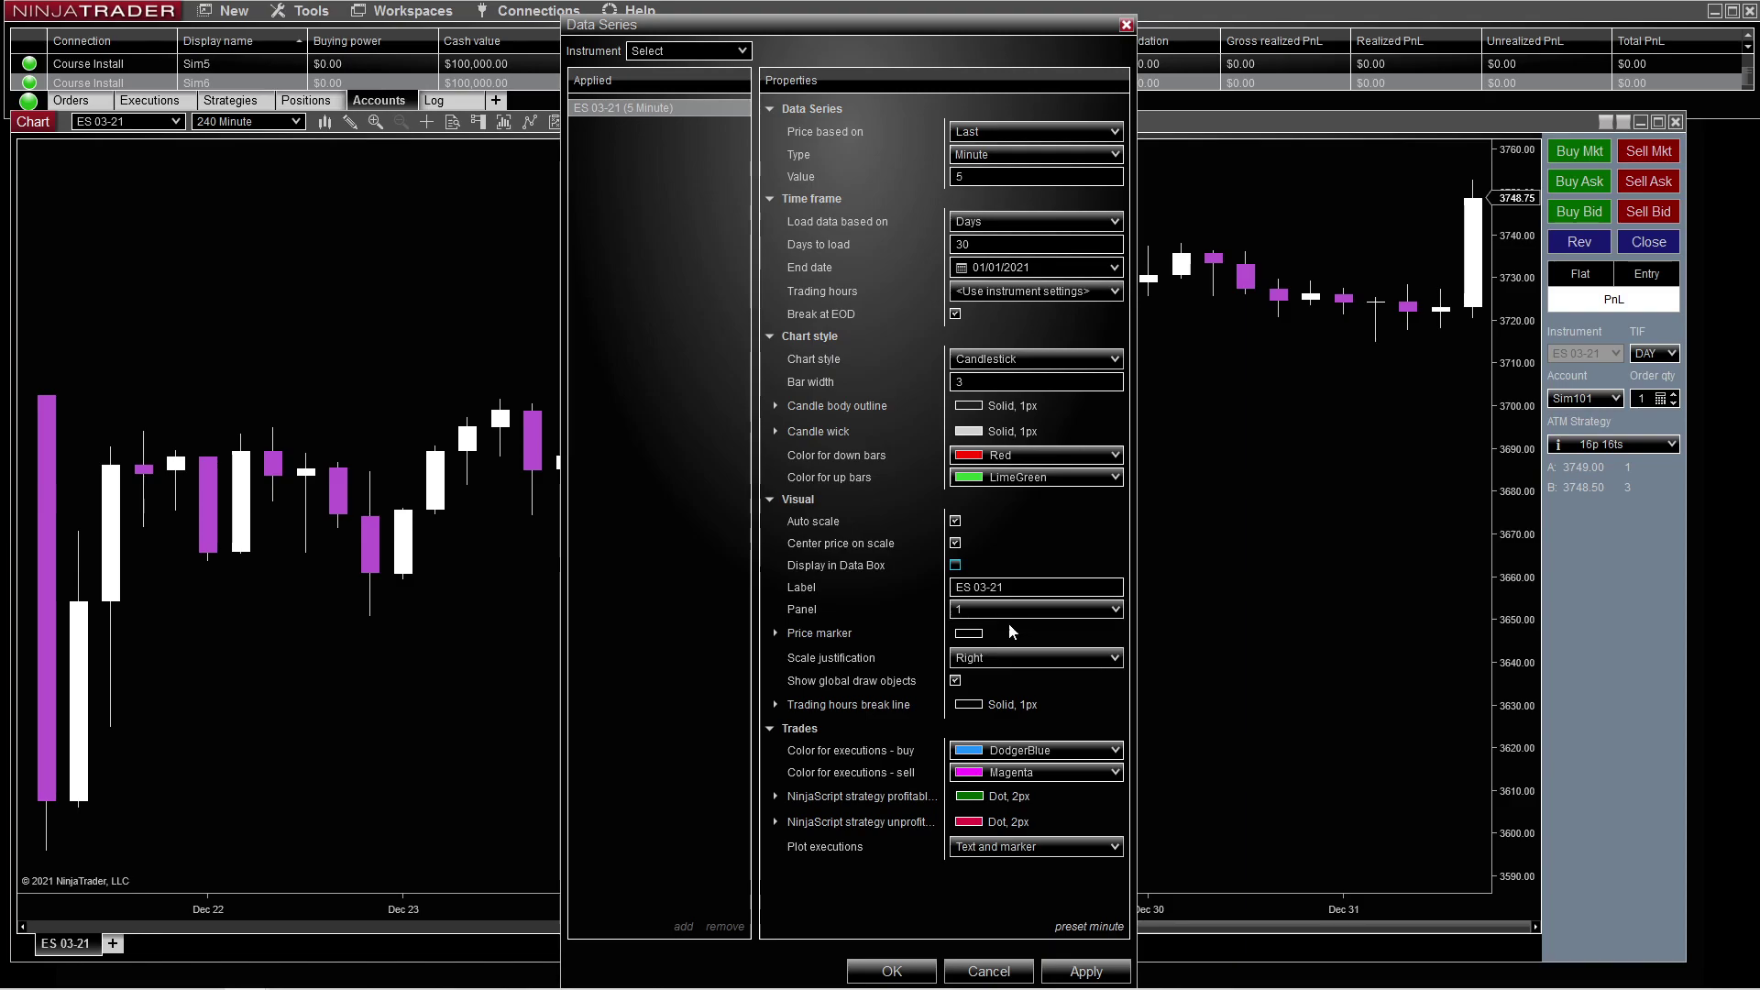
pyautogui.click(1009, 592)
pyautogui.press('BackSpace')
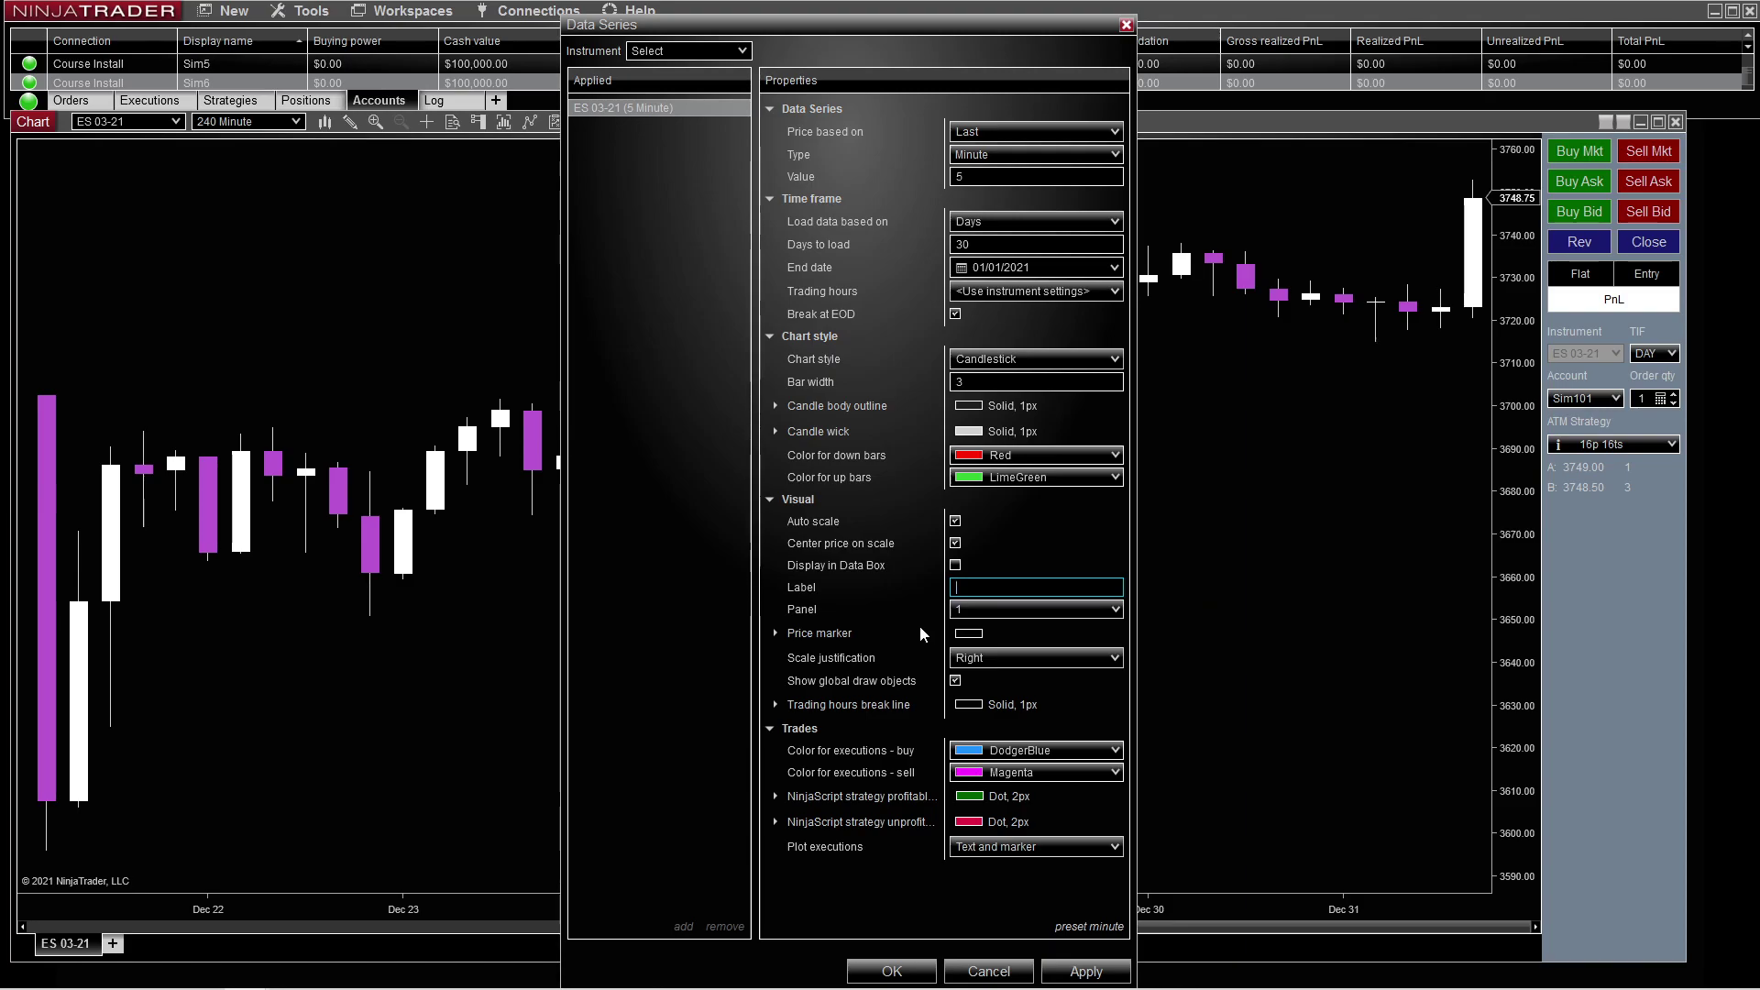
# Set the trading hours break line's color to Gray and make it visible for EOD only
pyautogui.click(776, 704)
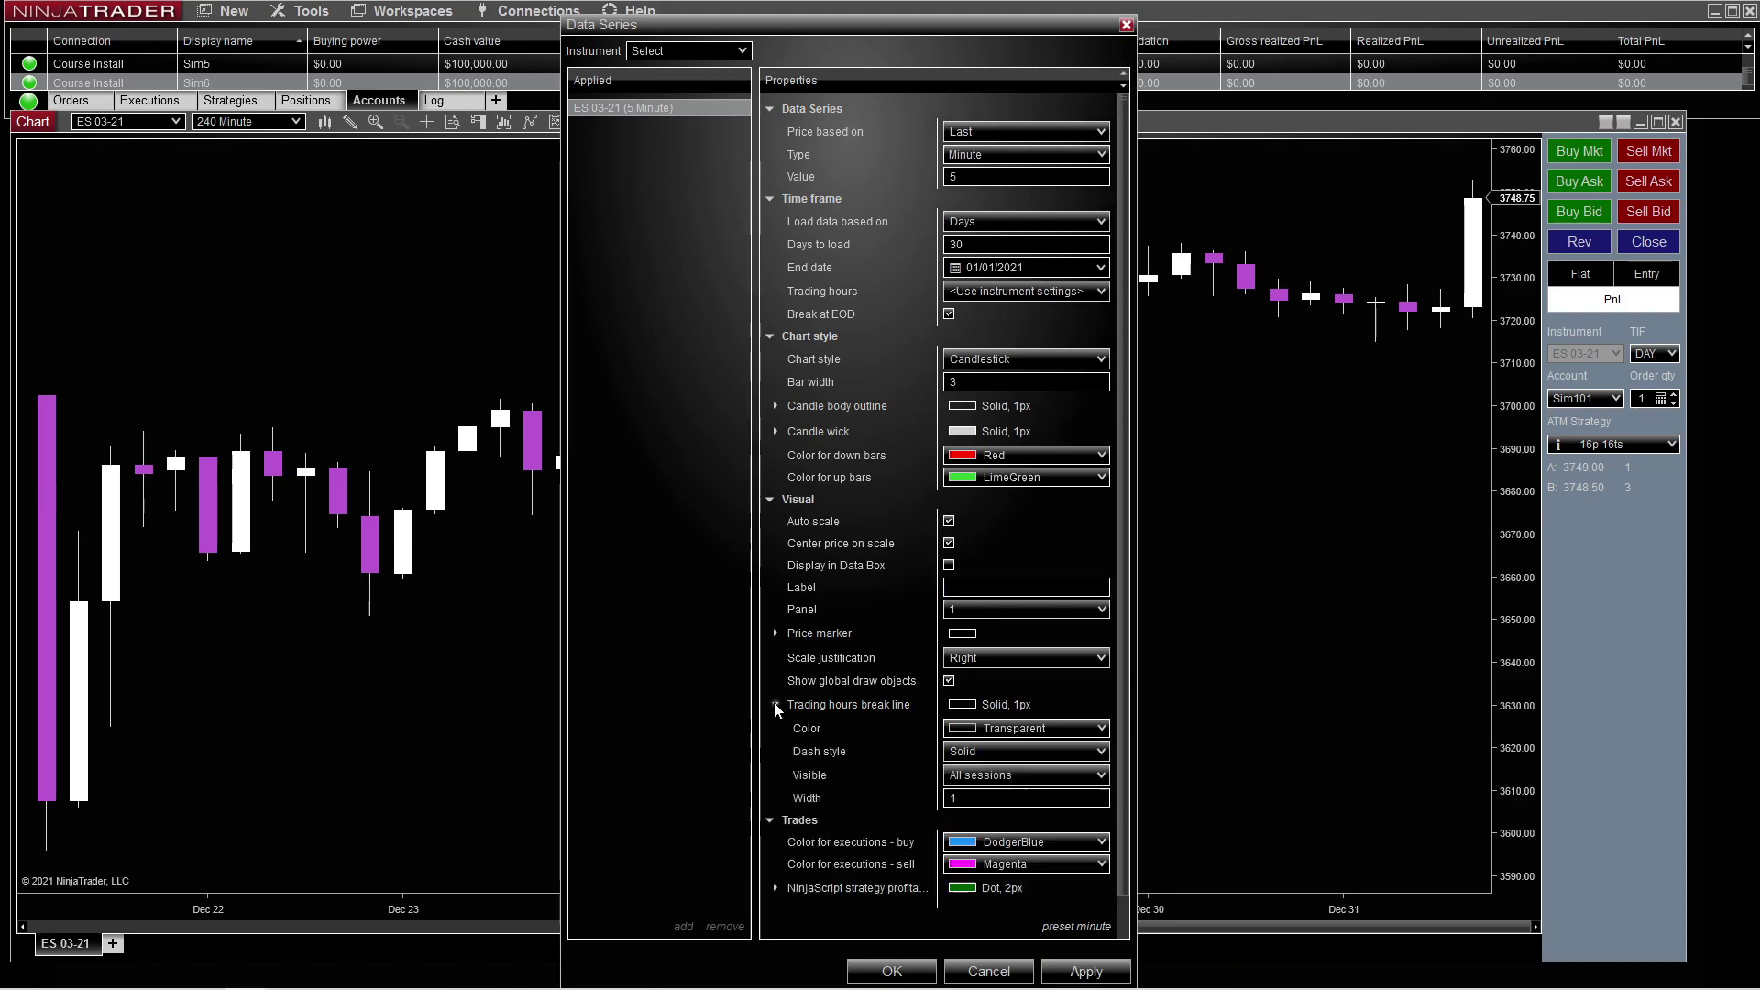
pyautogui.click(1102, 730)
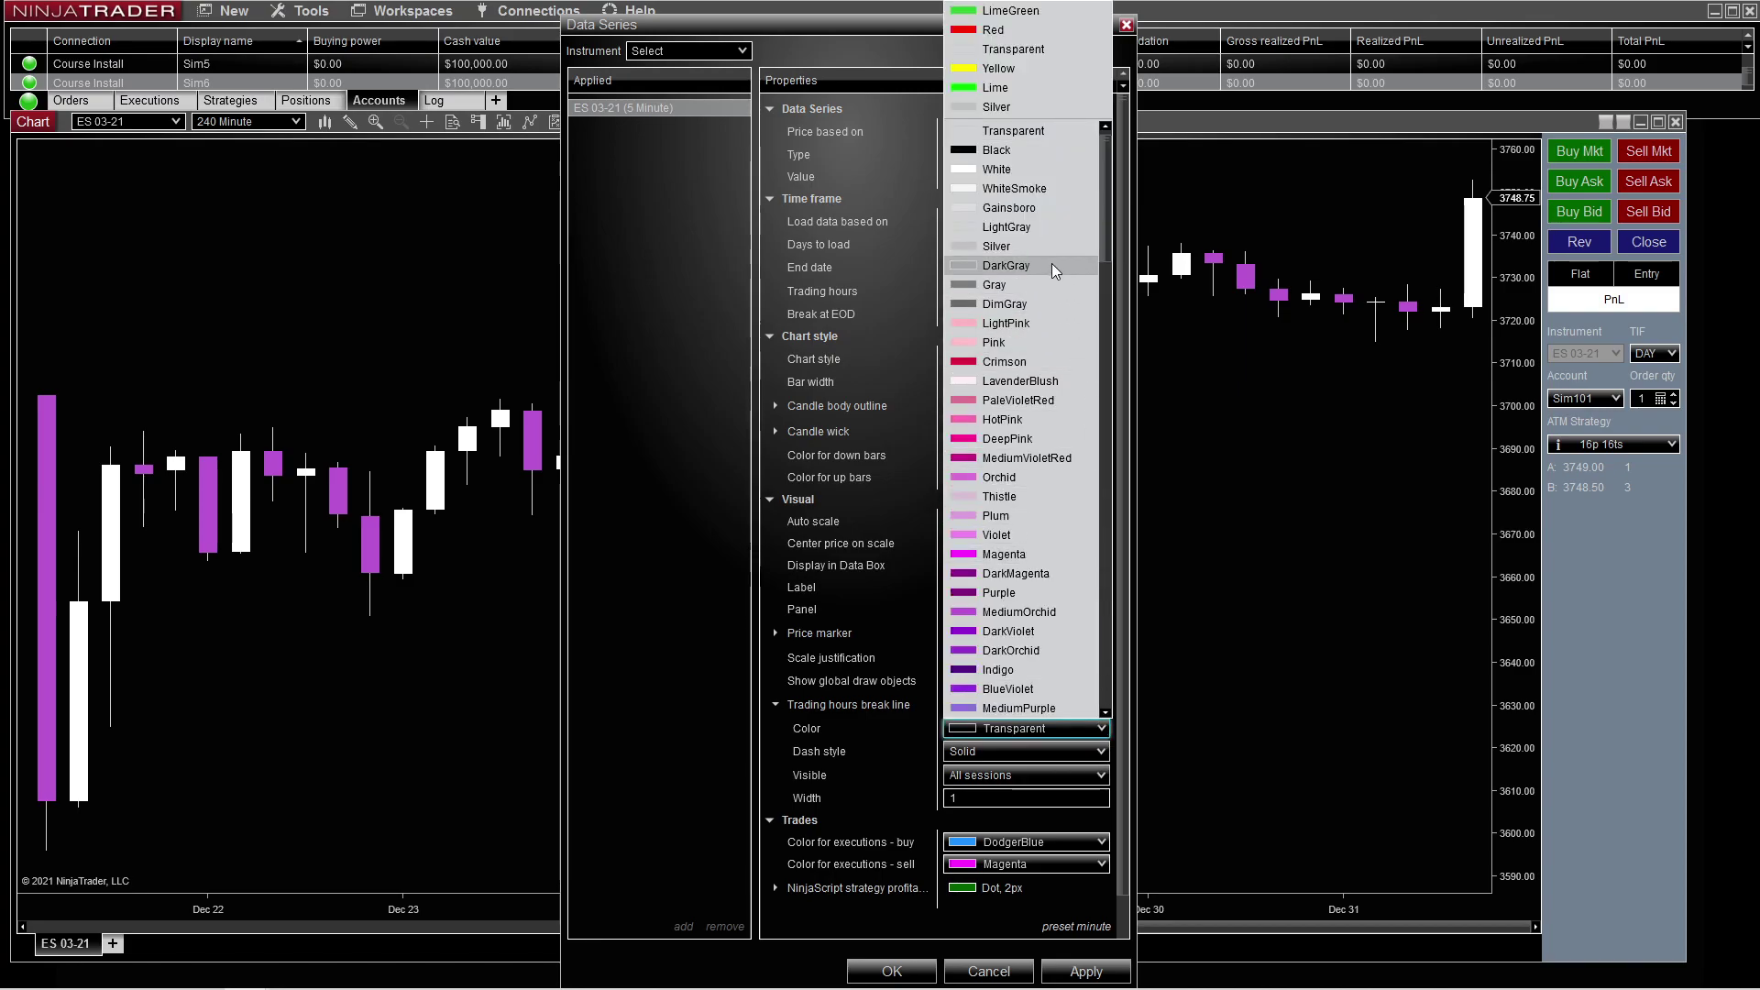
pyautogui.click(1048, 286)
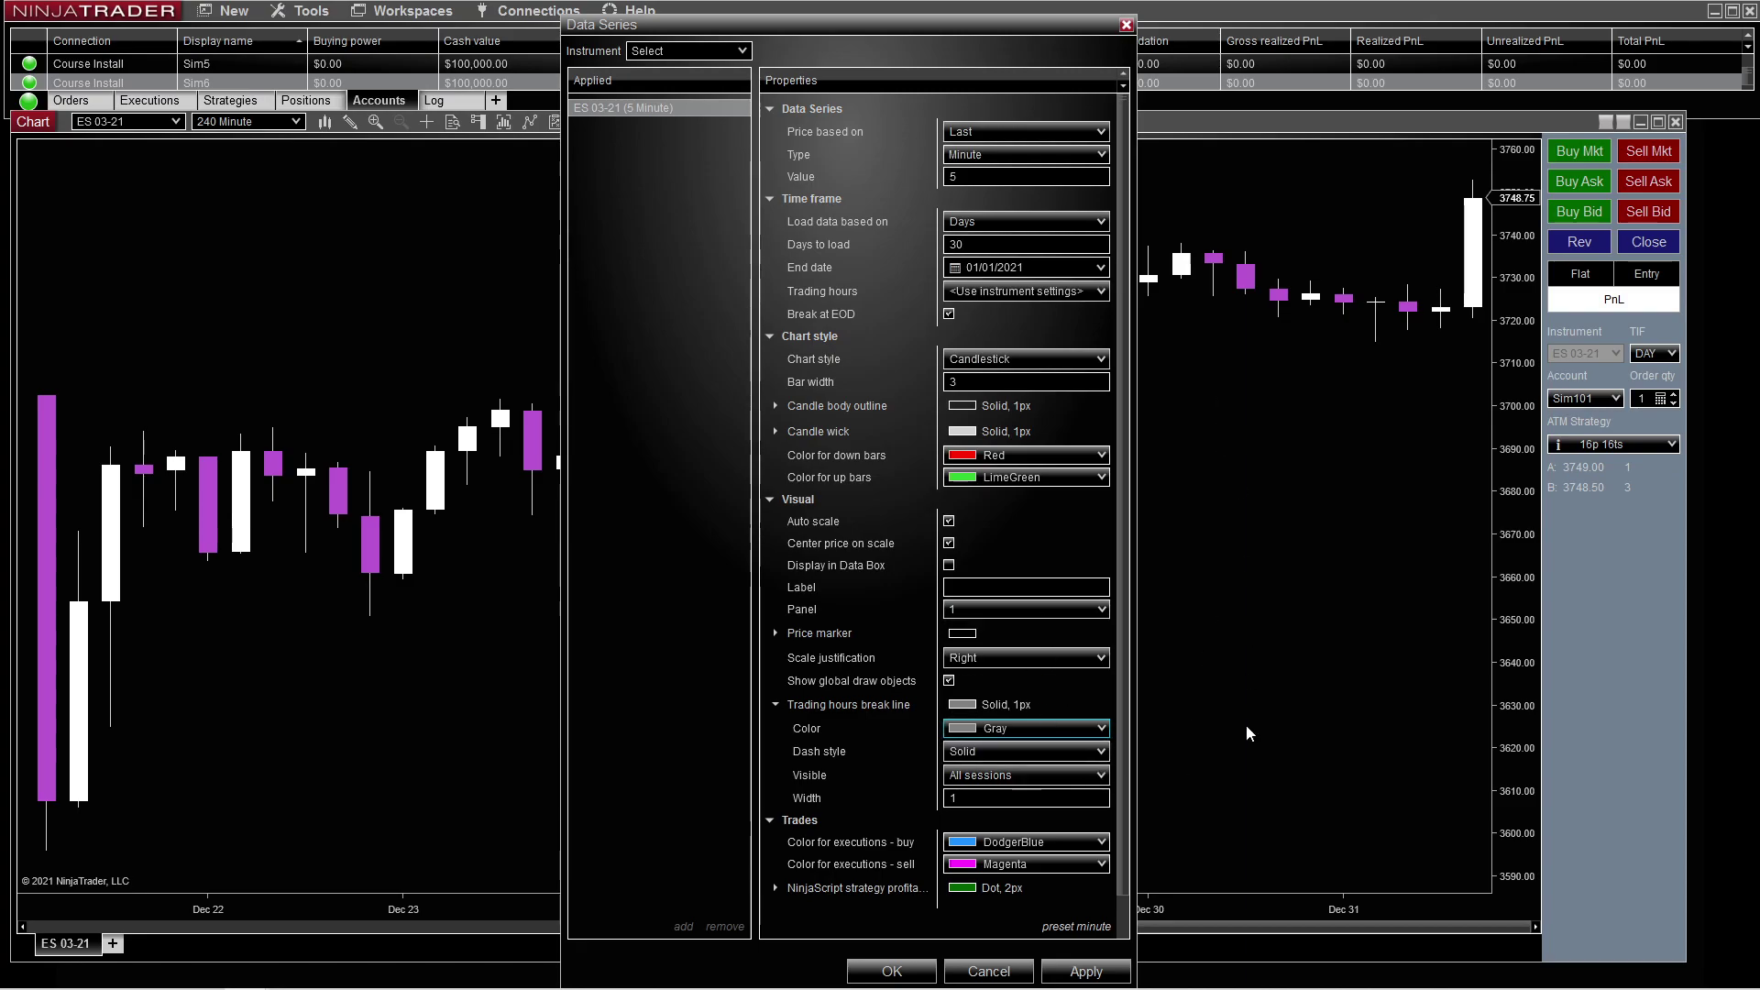
pyautogui.click(1100, 777)
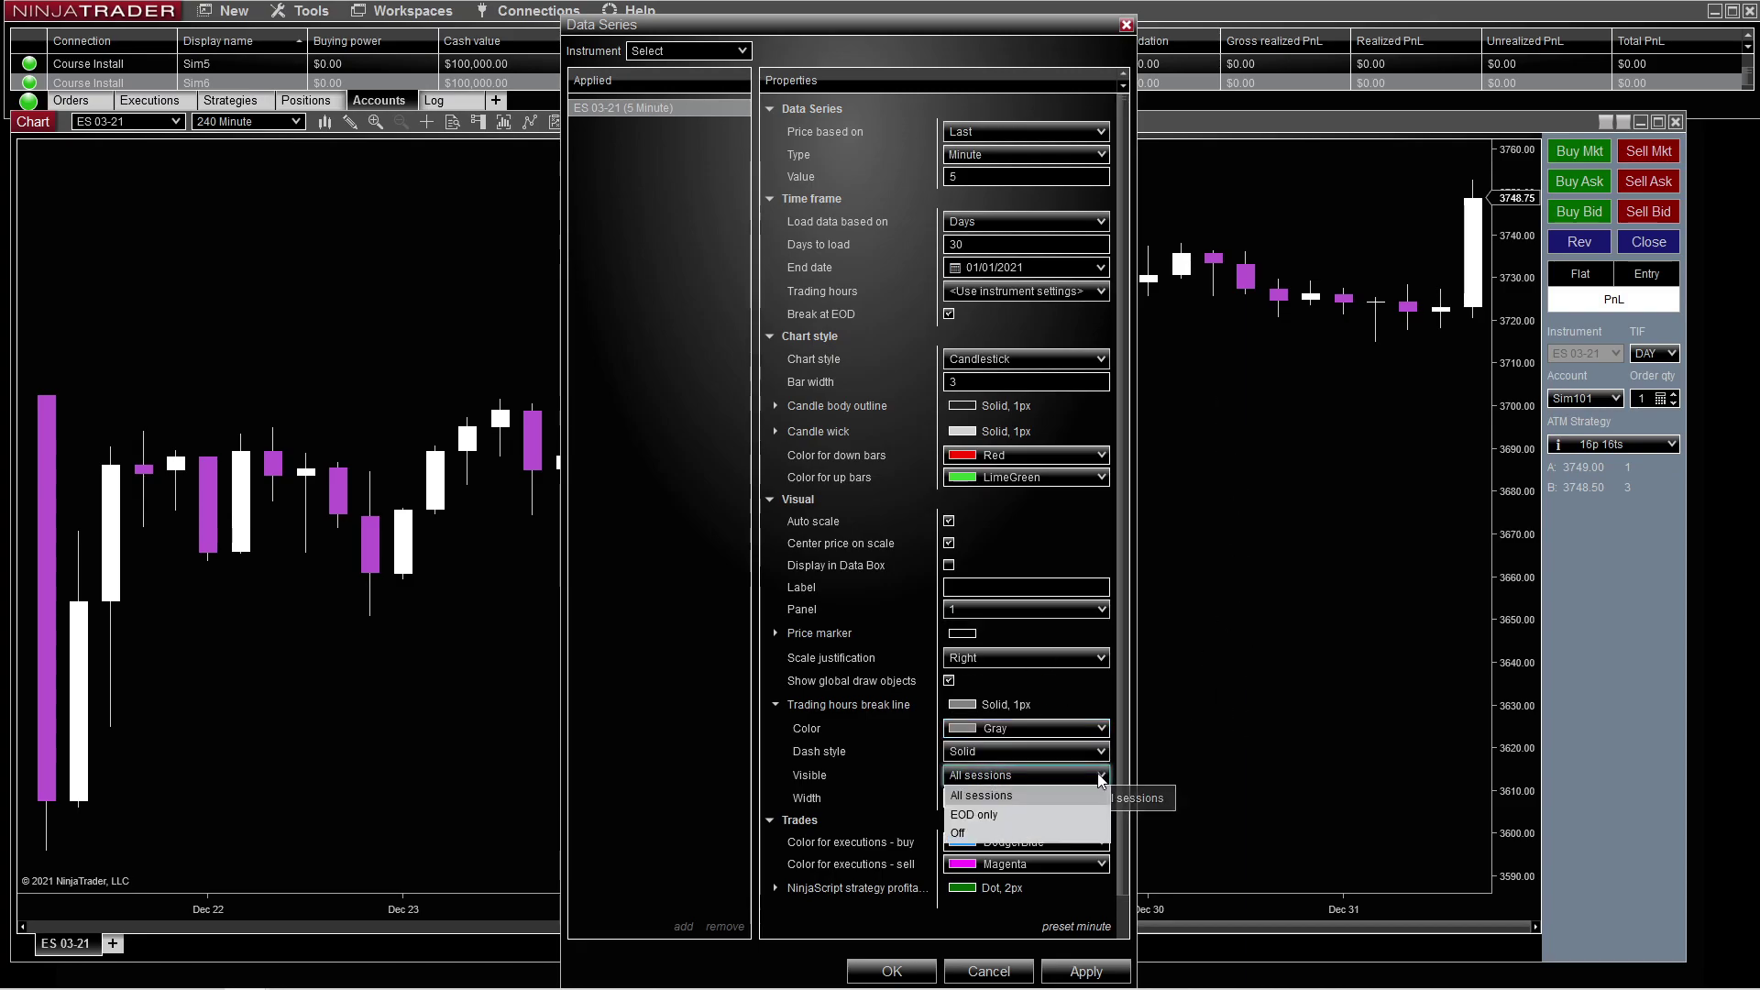
pyautogui.click(1036, 812)
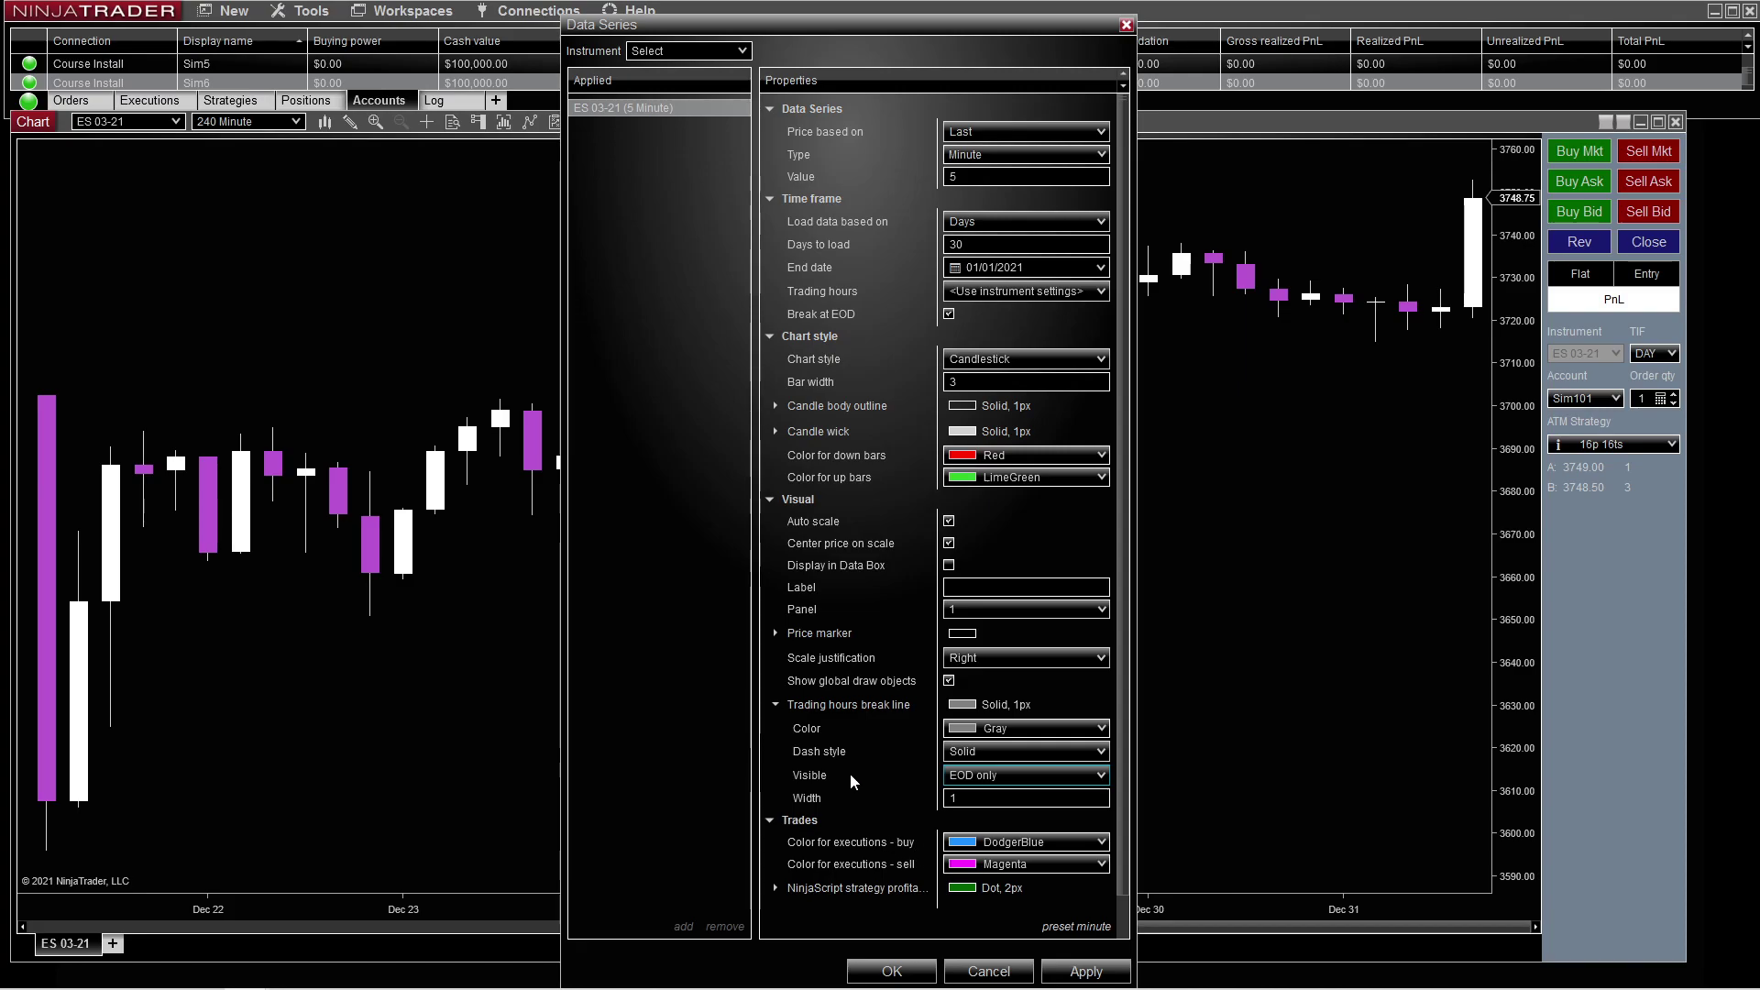
# Expand the line settings for profitable and unprofitable NinjaScript strategy trades, and apply the data series changes to the chart
pyautogui.scroll(-1, 850, 773)
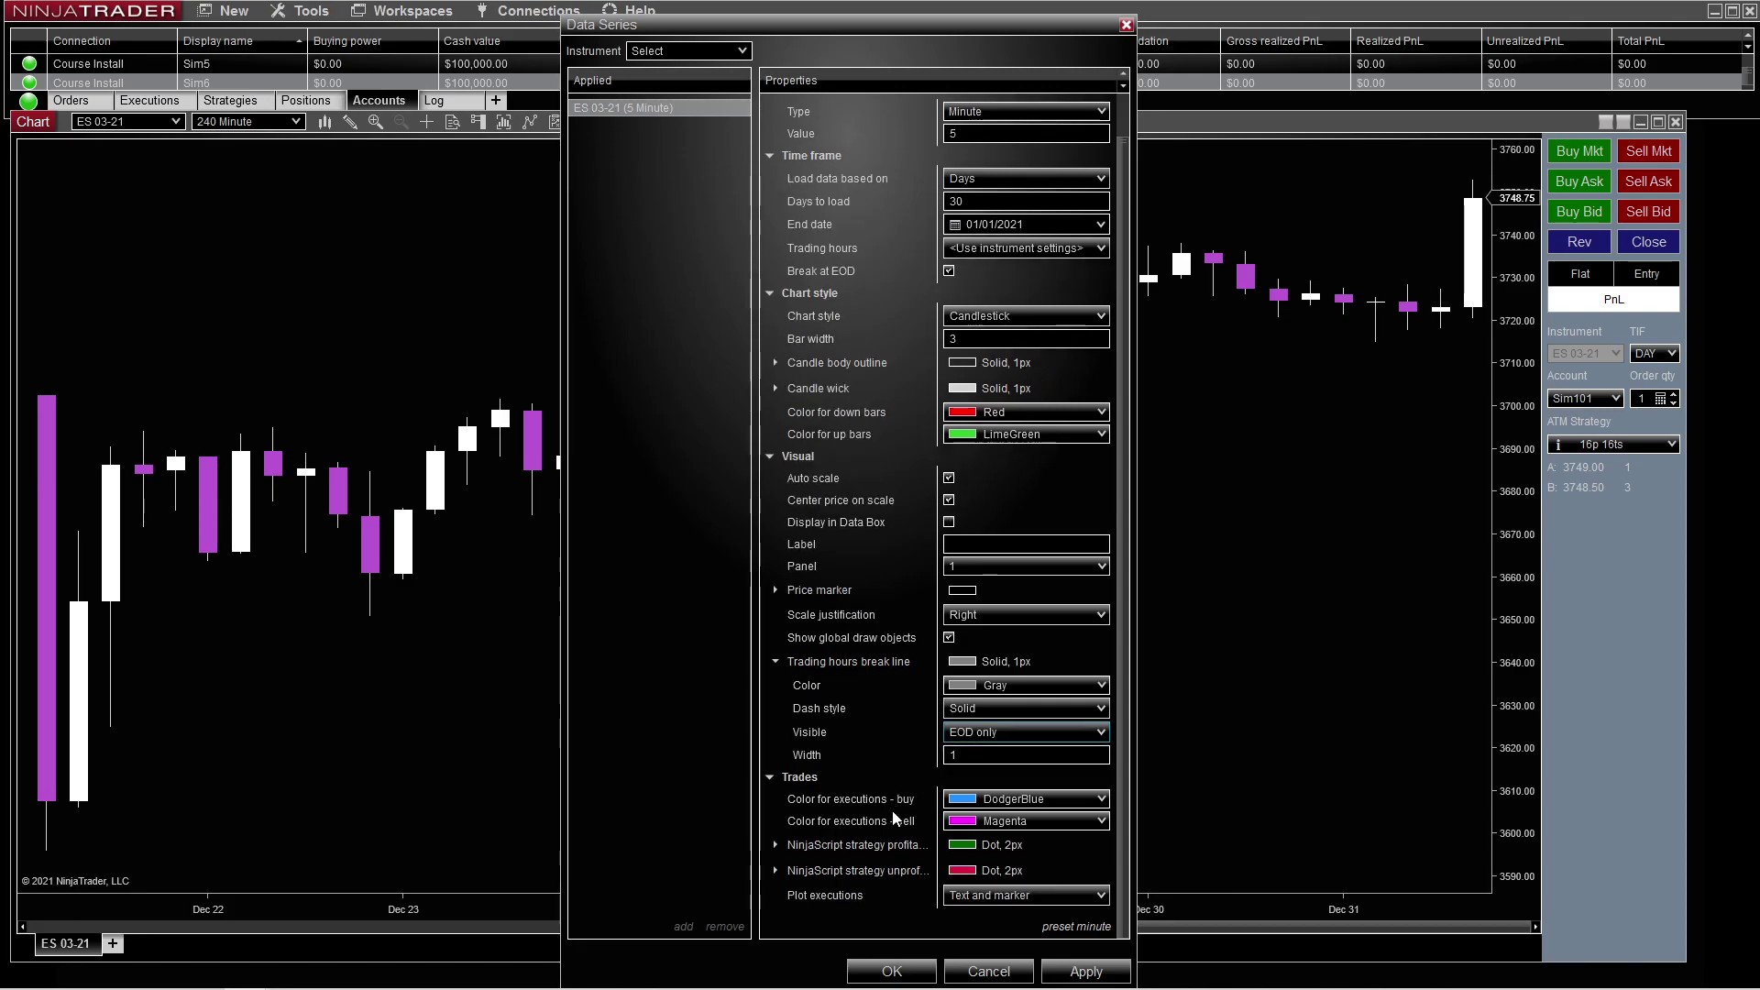
pyautogui.click(776, 844)
pyautogui.scroll(-2, 778, 860)
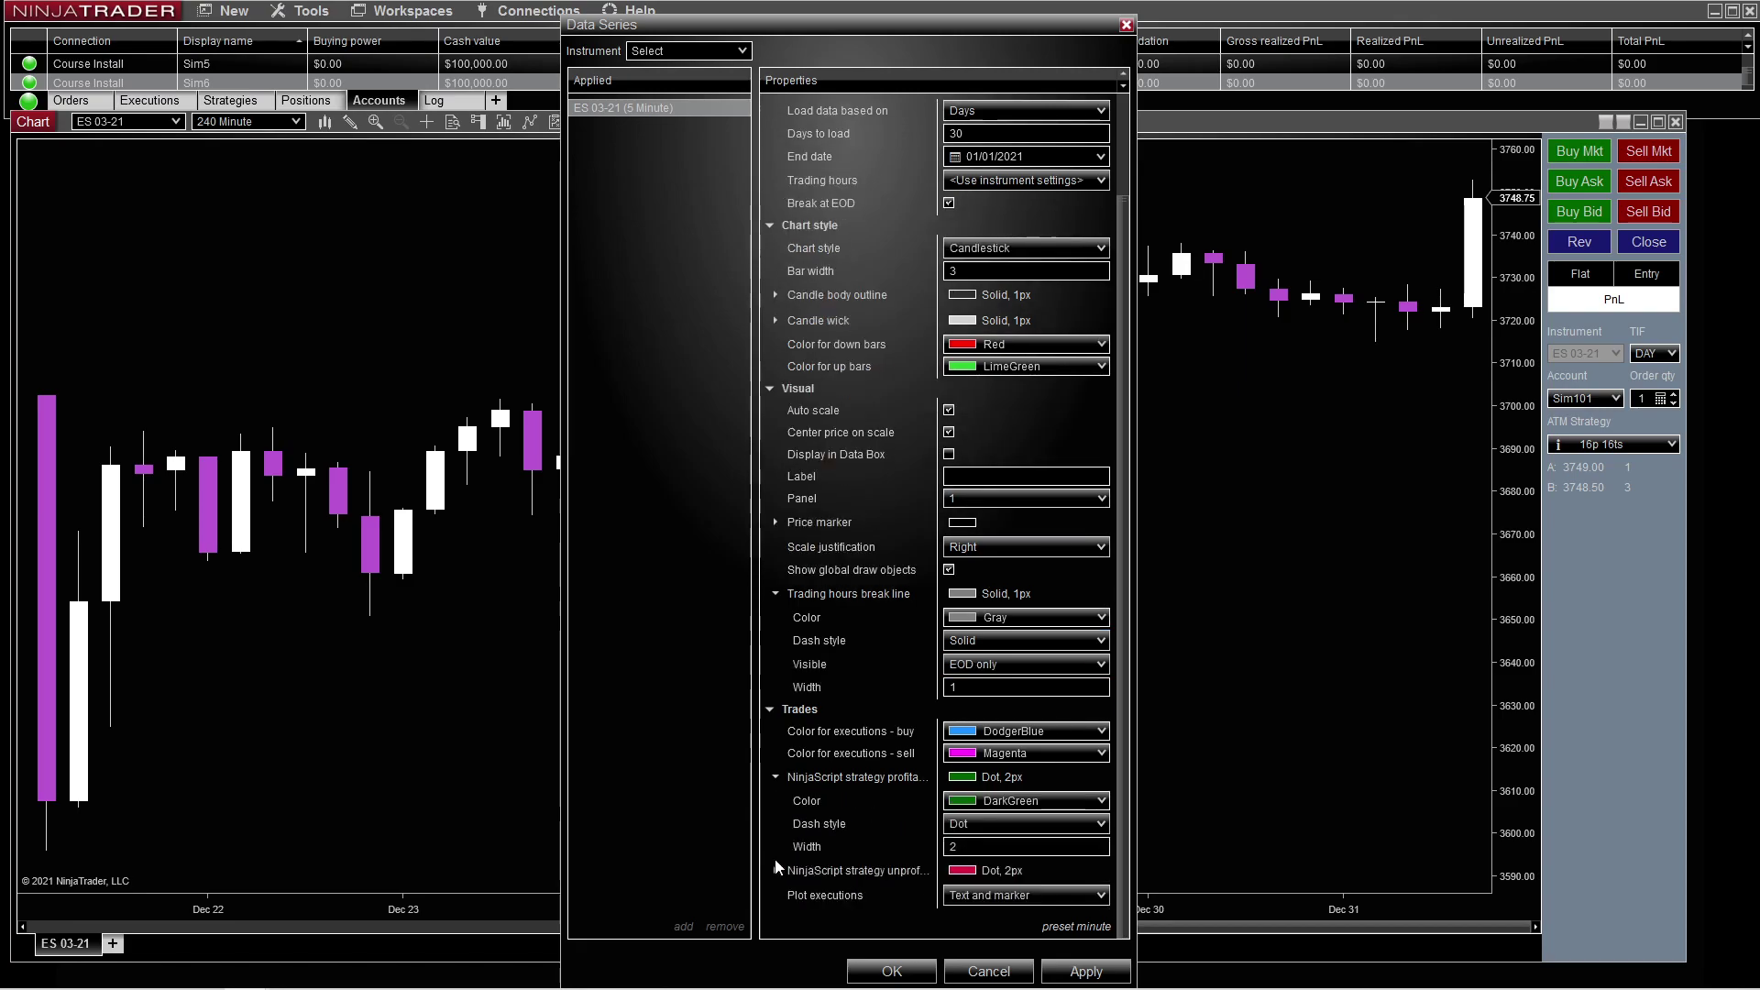
pyautogui.click(775, 870)
pyautogui.scroll(-2, 807, 839)
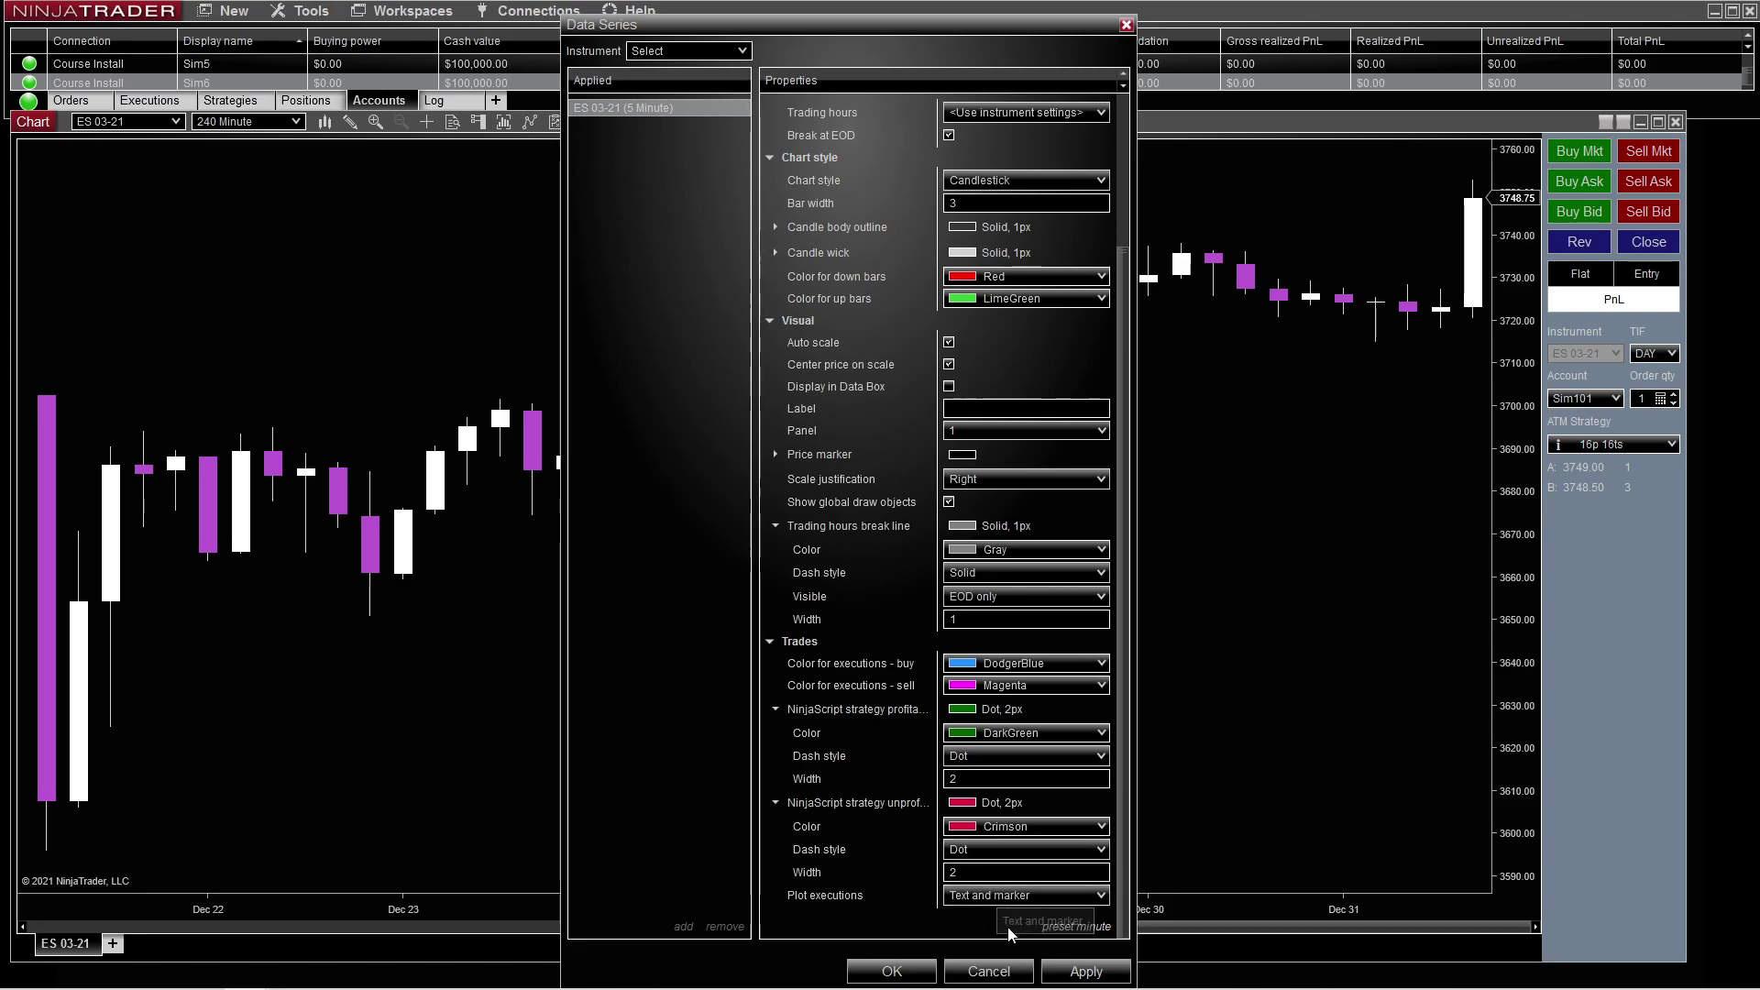
pyautogui.click(1063, 972)
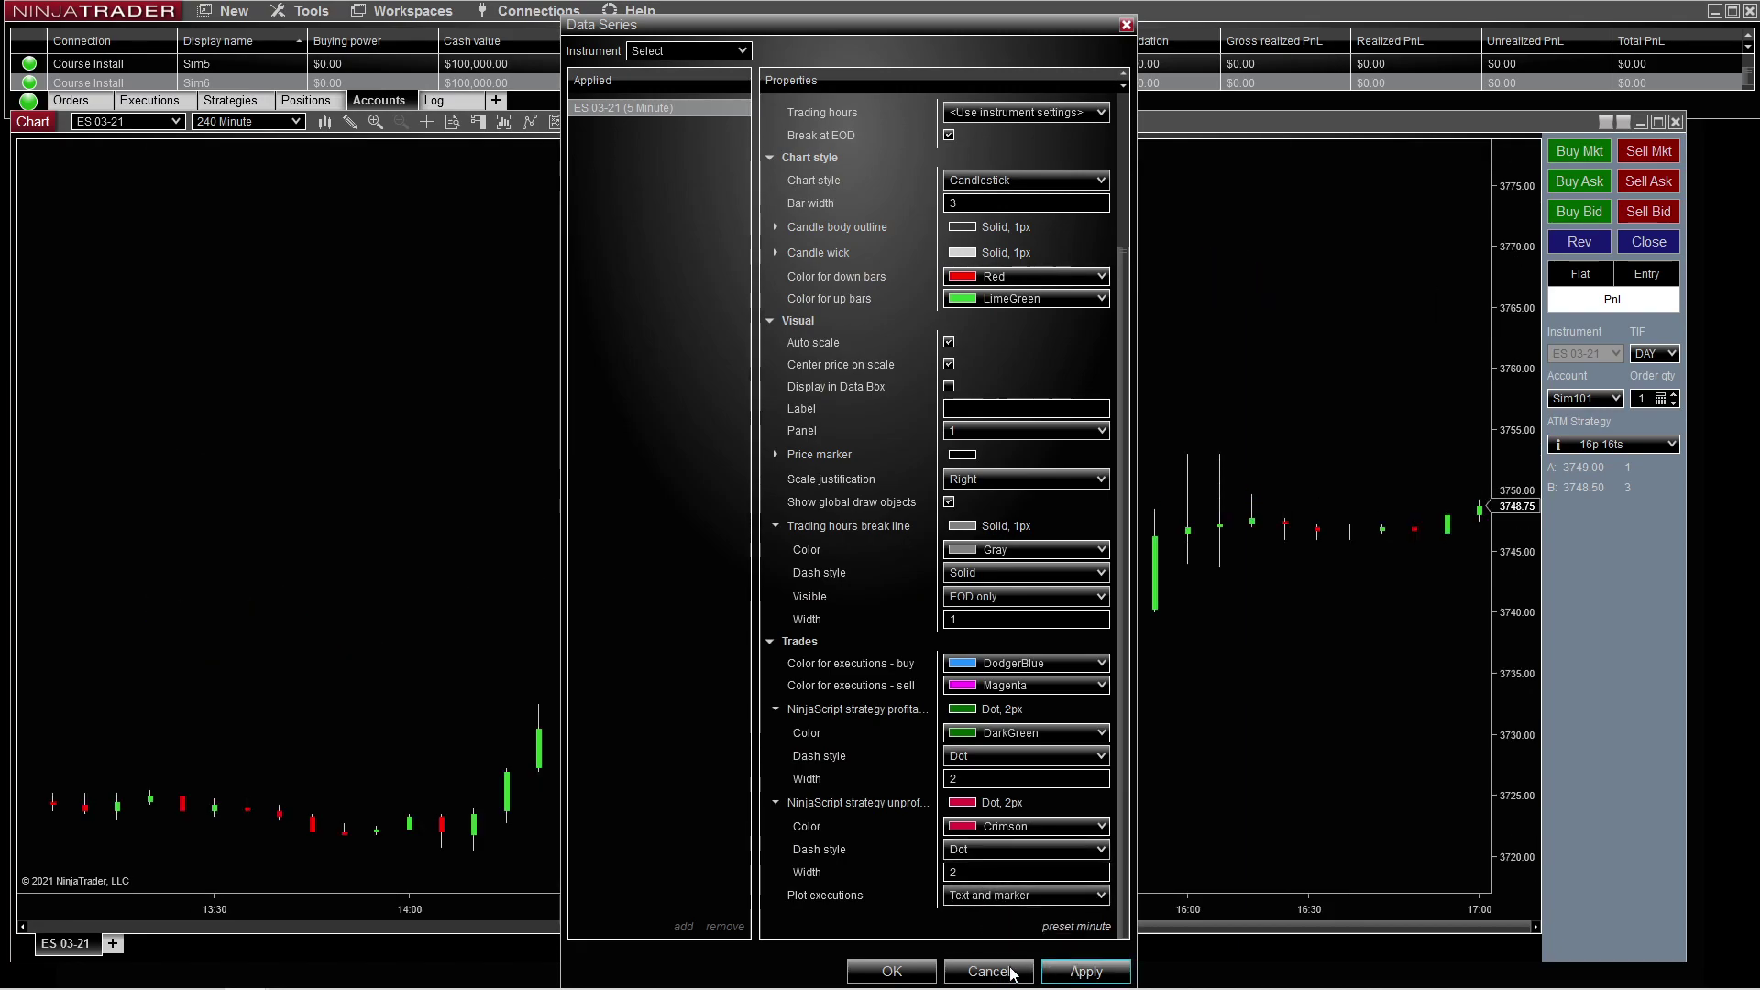
pyautogui.click(919, 970)
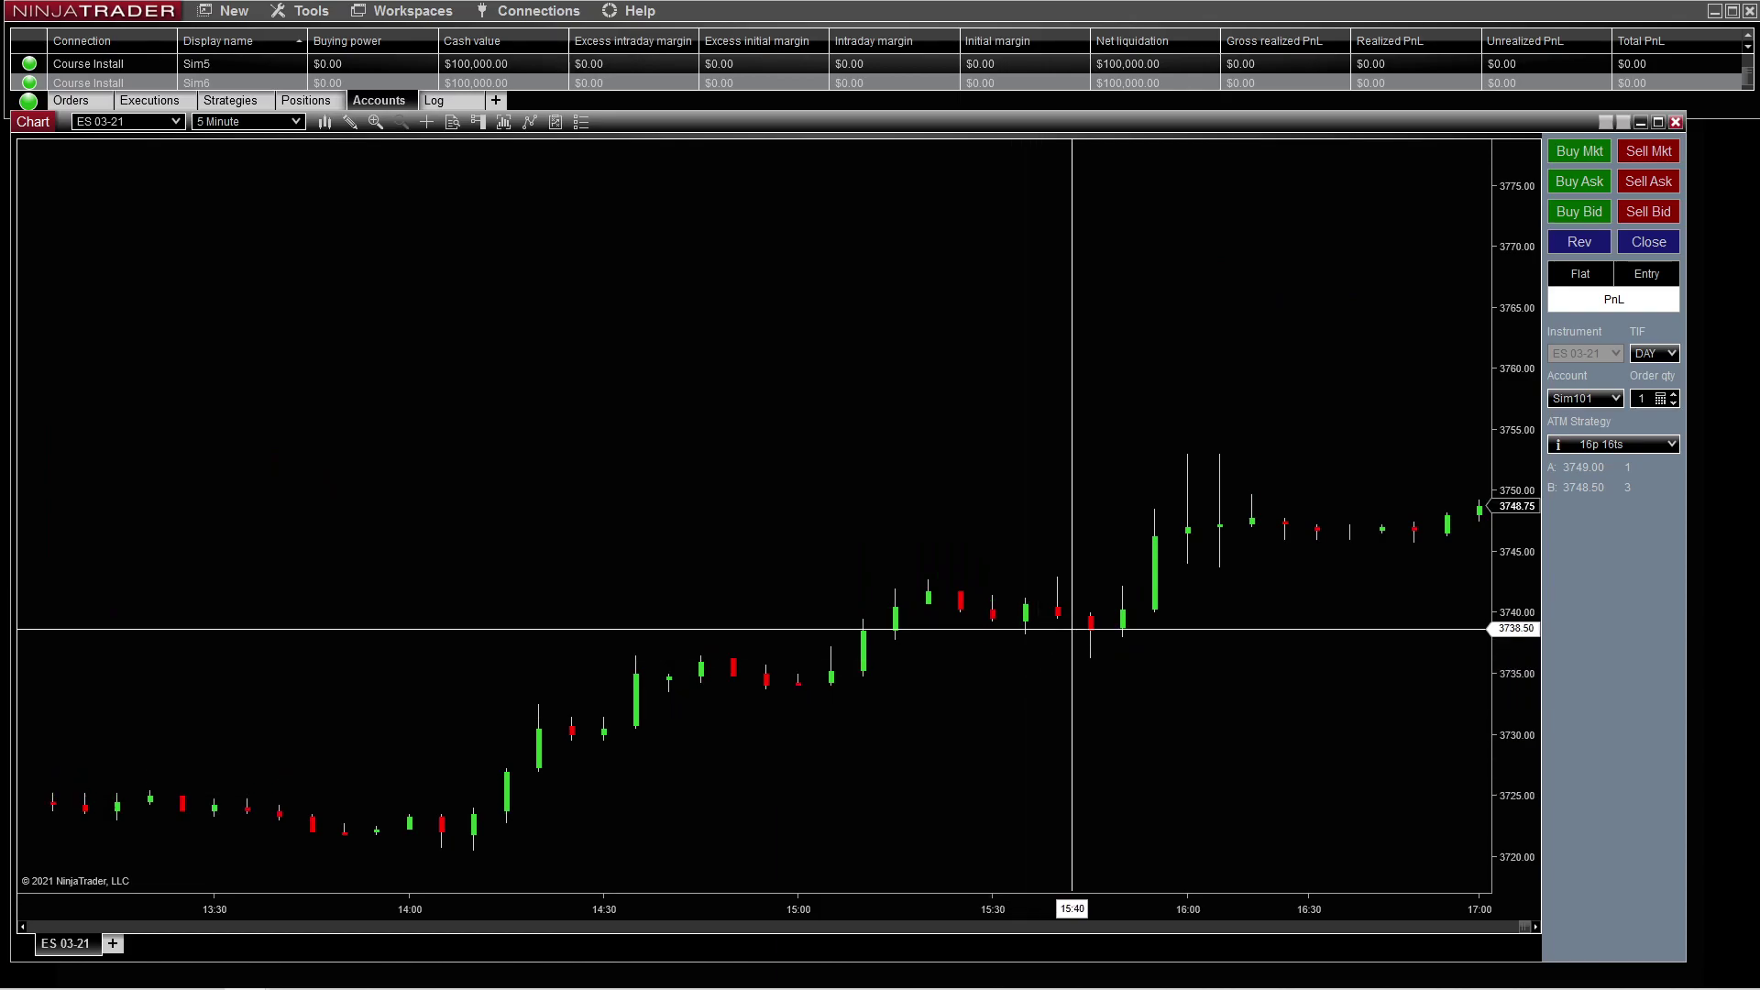
# Set the data series bar width to 8 and apply it to the chart
pyautogui.moveTo(1151, 628); pyautogui.dragTo(762, 686)
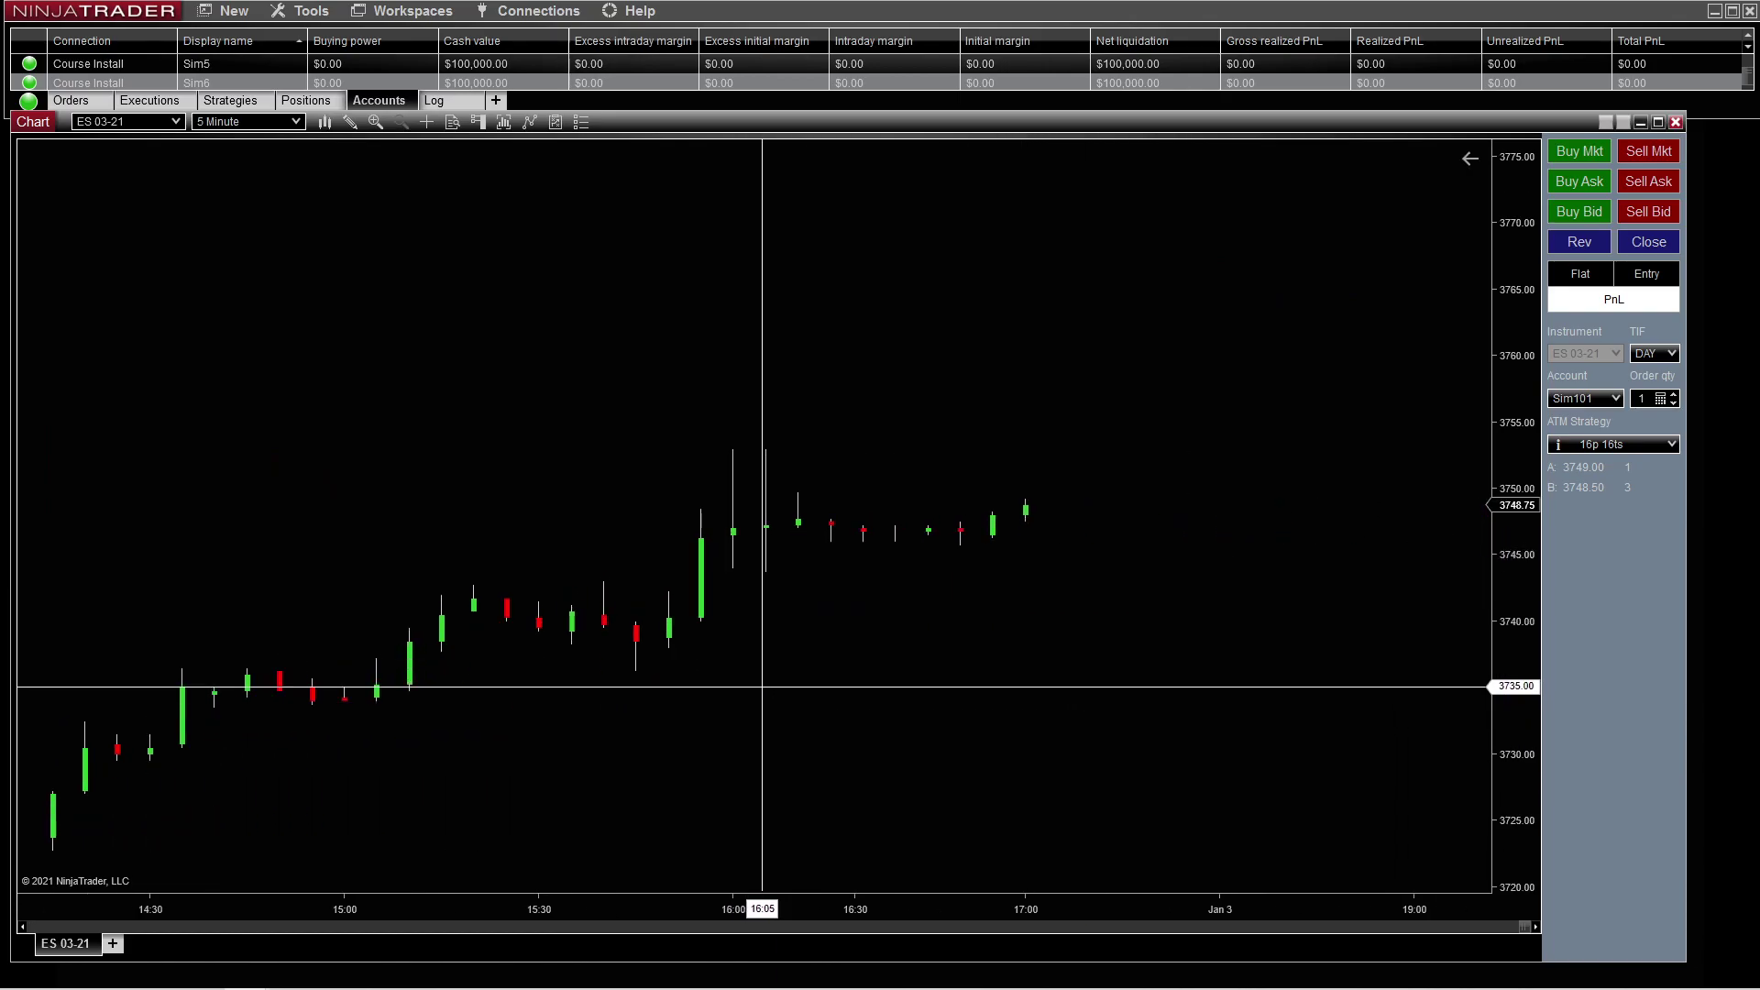
pyautogui.rightClick(962, 418)
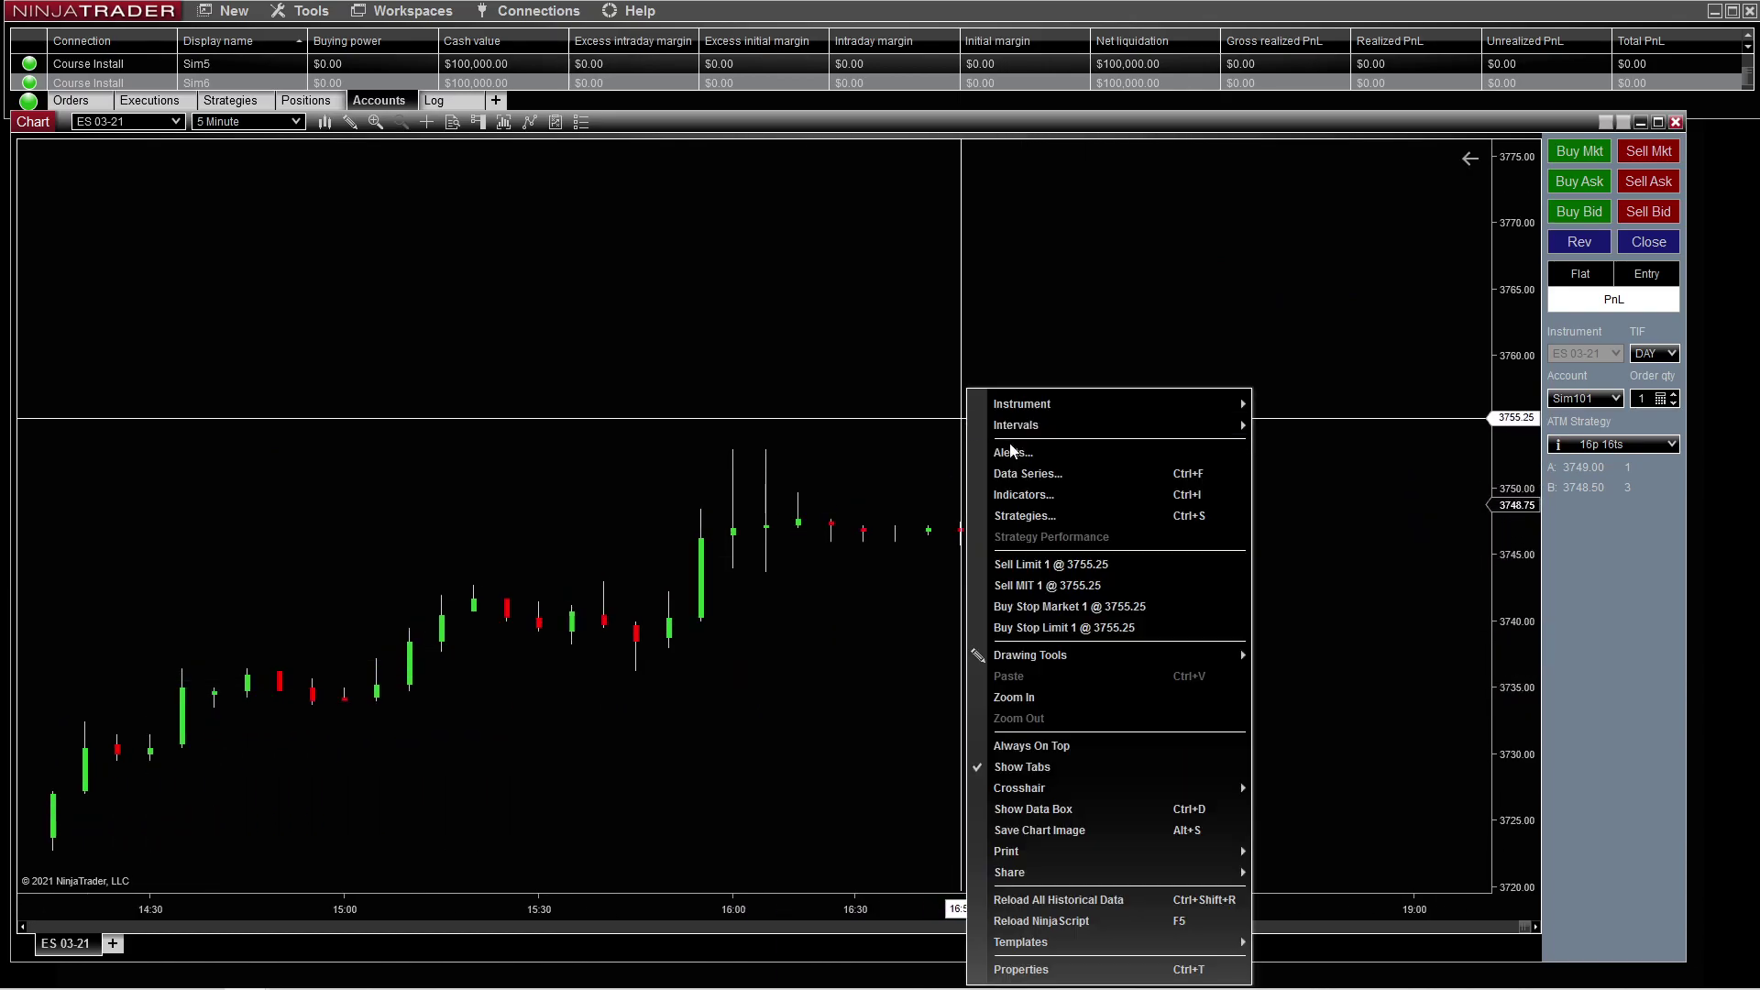
pyautogui.click(1018, 474)
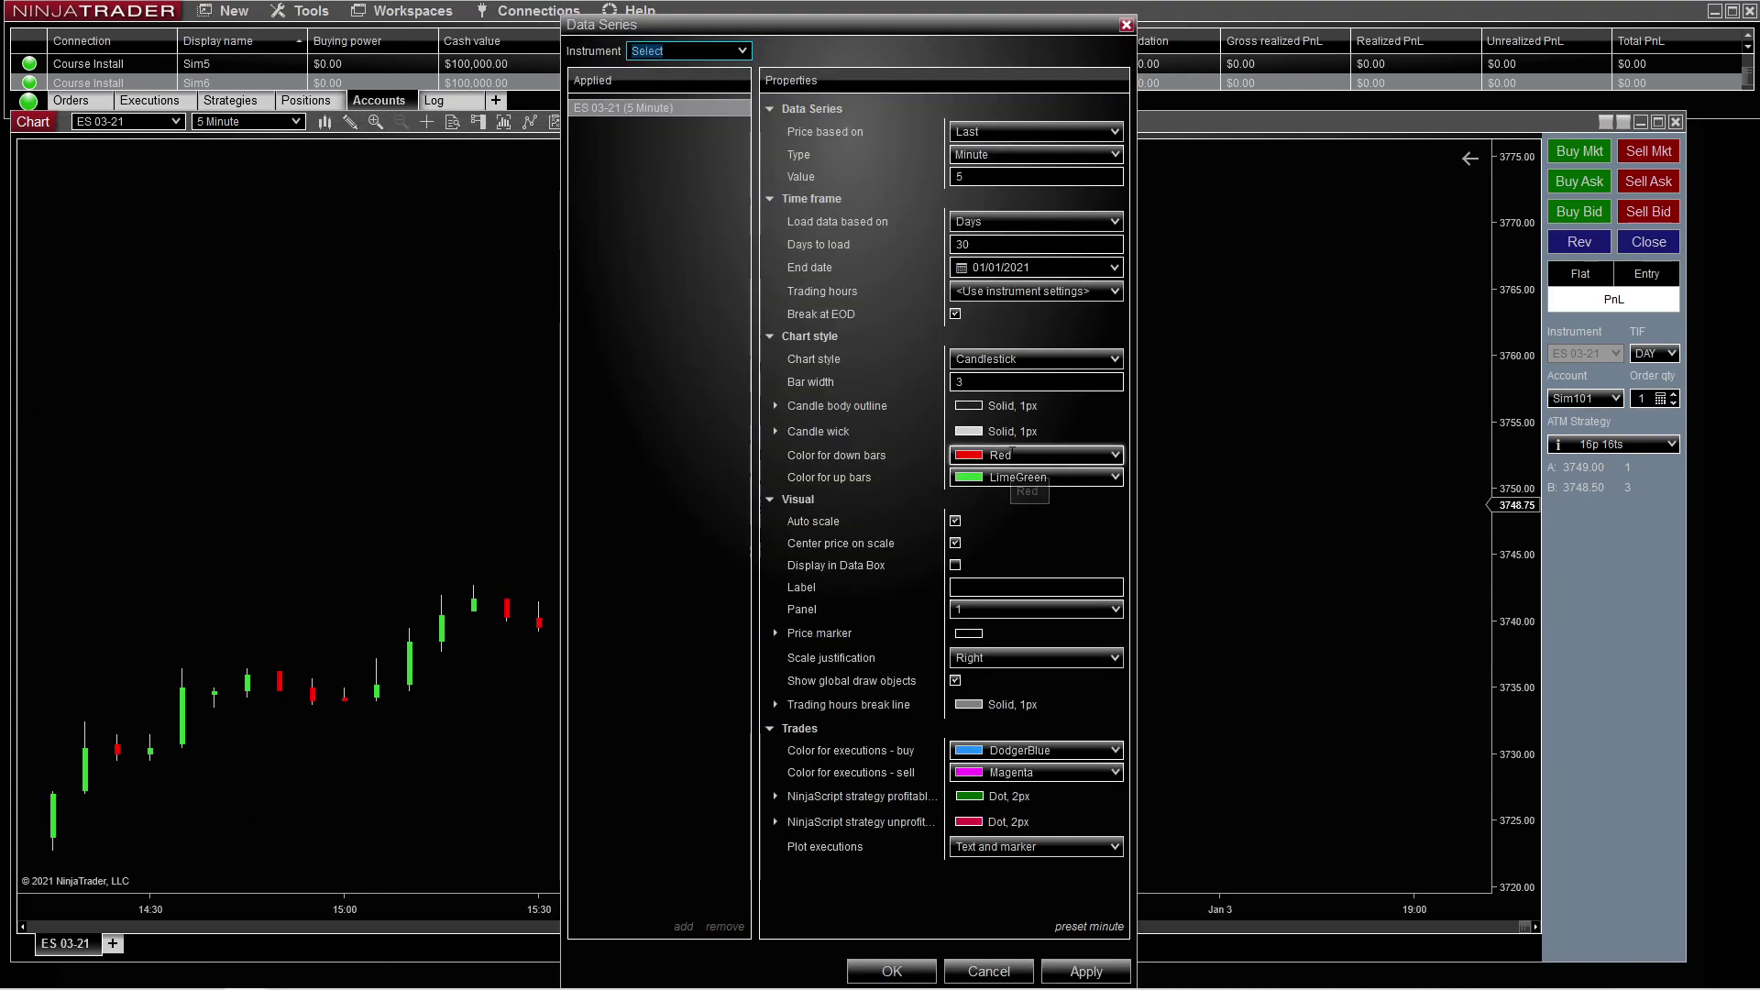
pyautogui.click(927, 383)
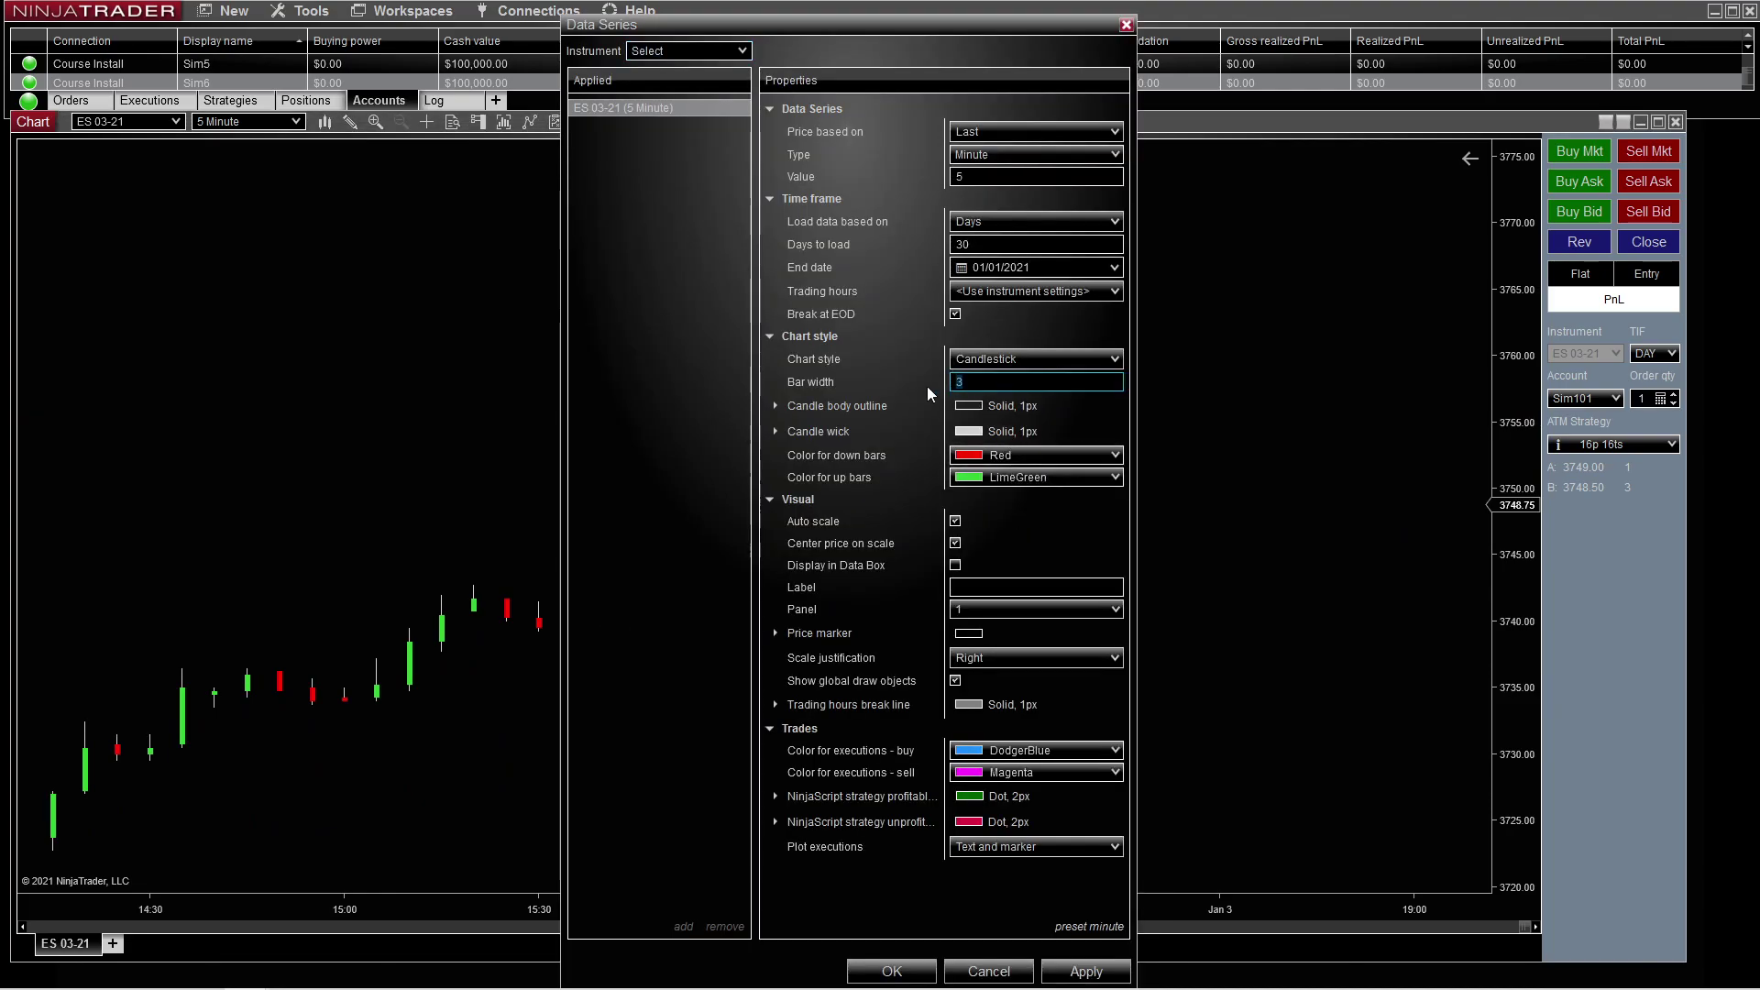
pyautogui.write('8')
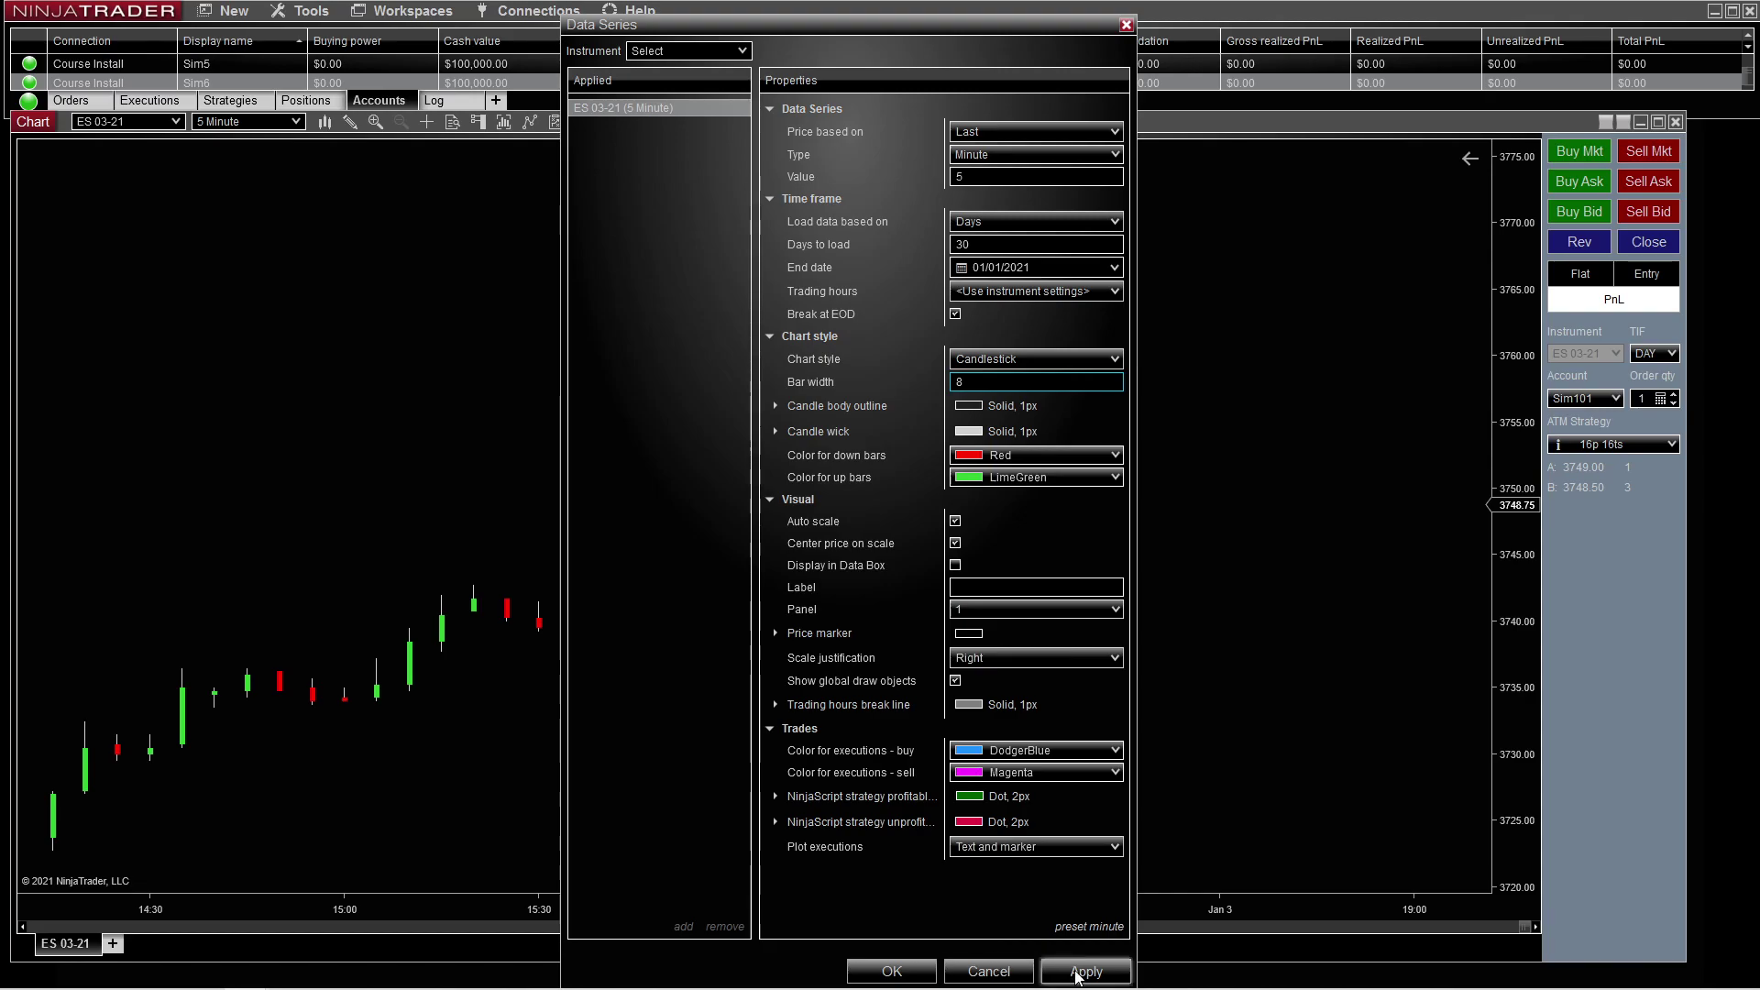
pyautogui.click(1085, 970)
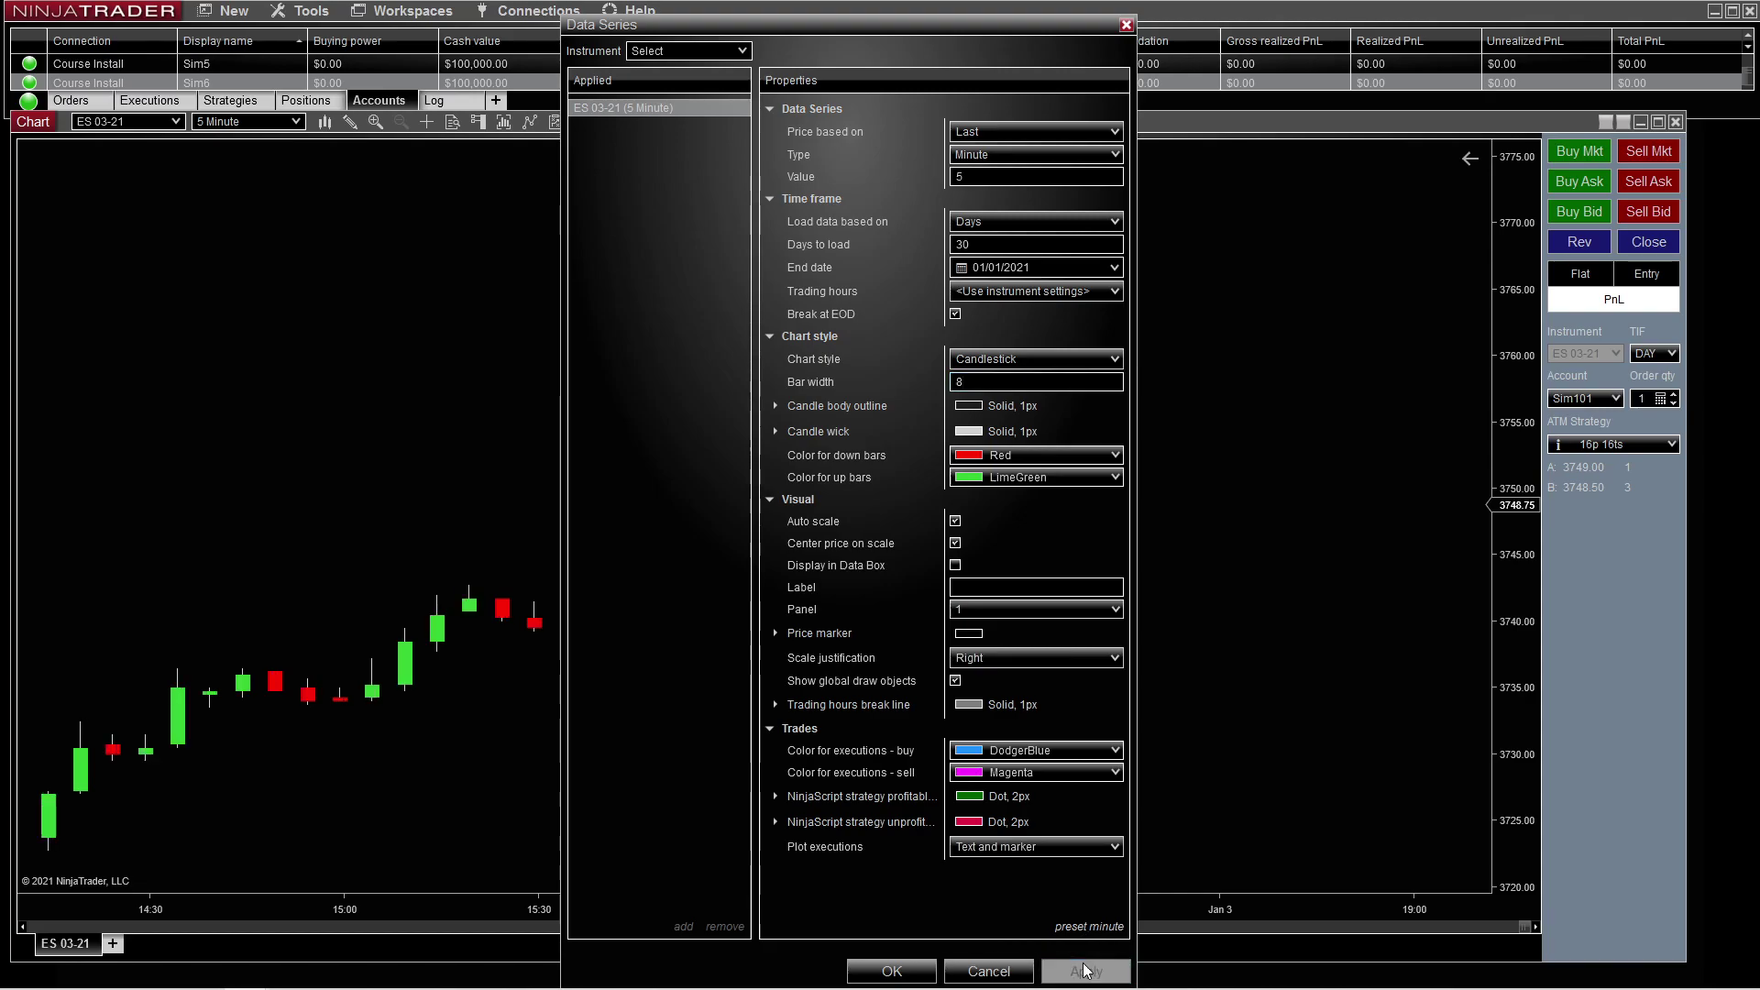
# Try a bar width of 12 for the candlesticks and apply it to the chart
pyautogui.click(1009, 382)
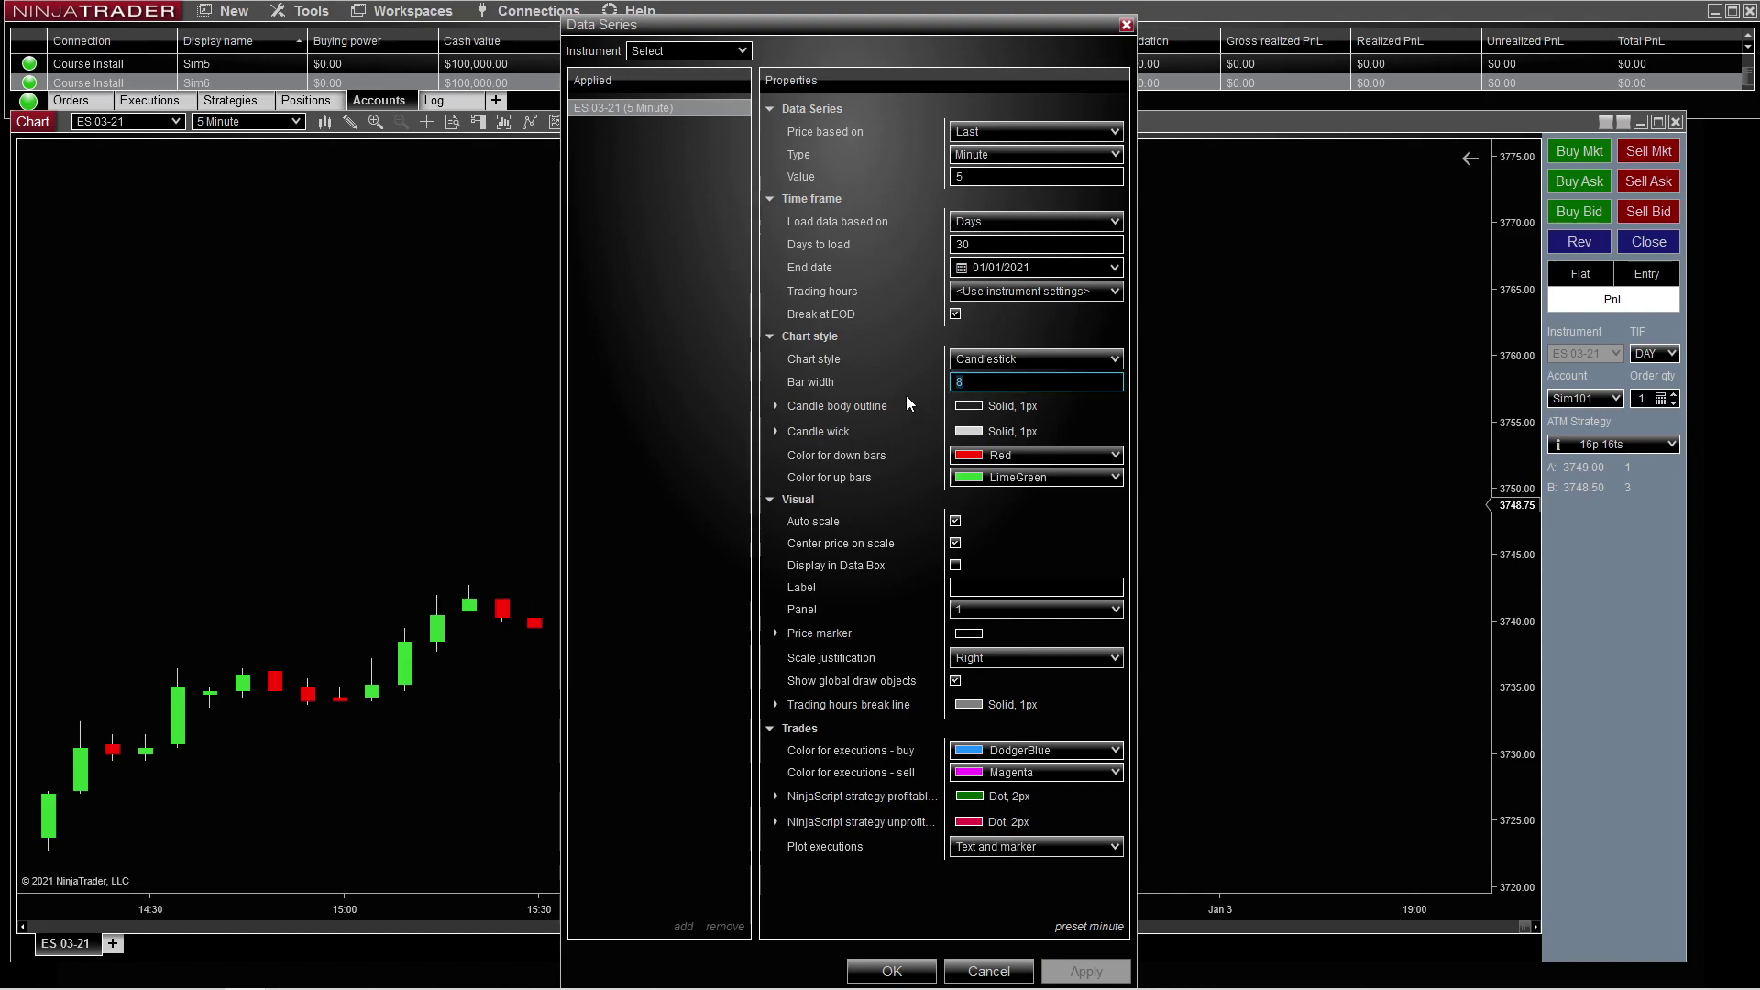
pyautogui.write('12')
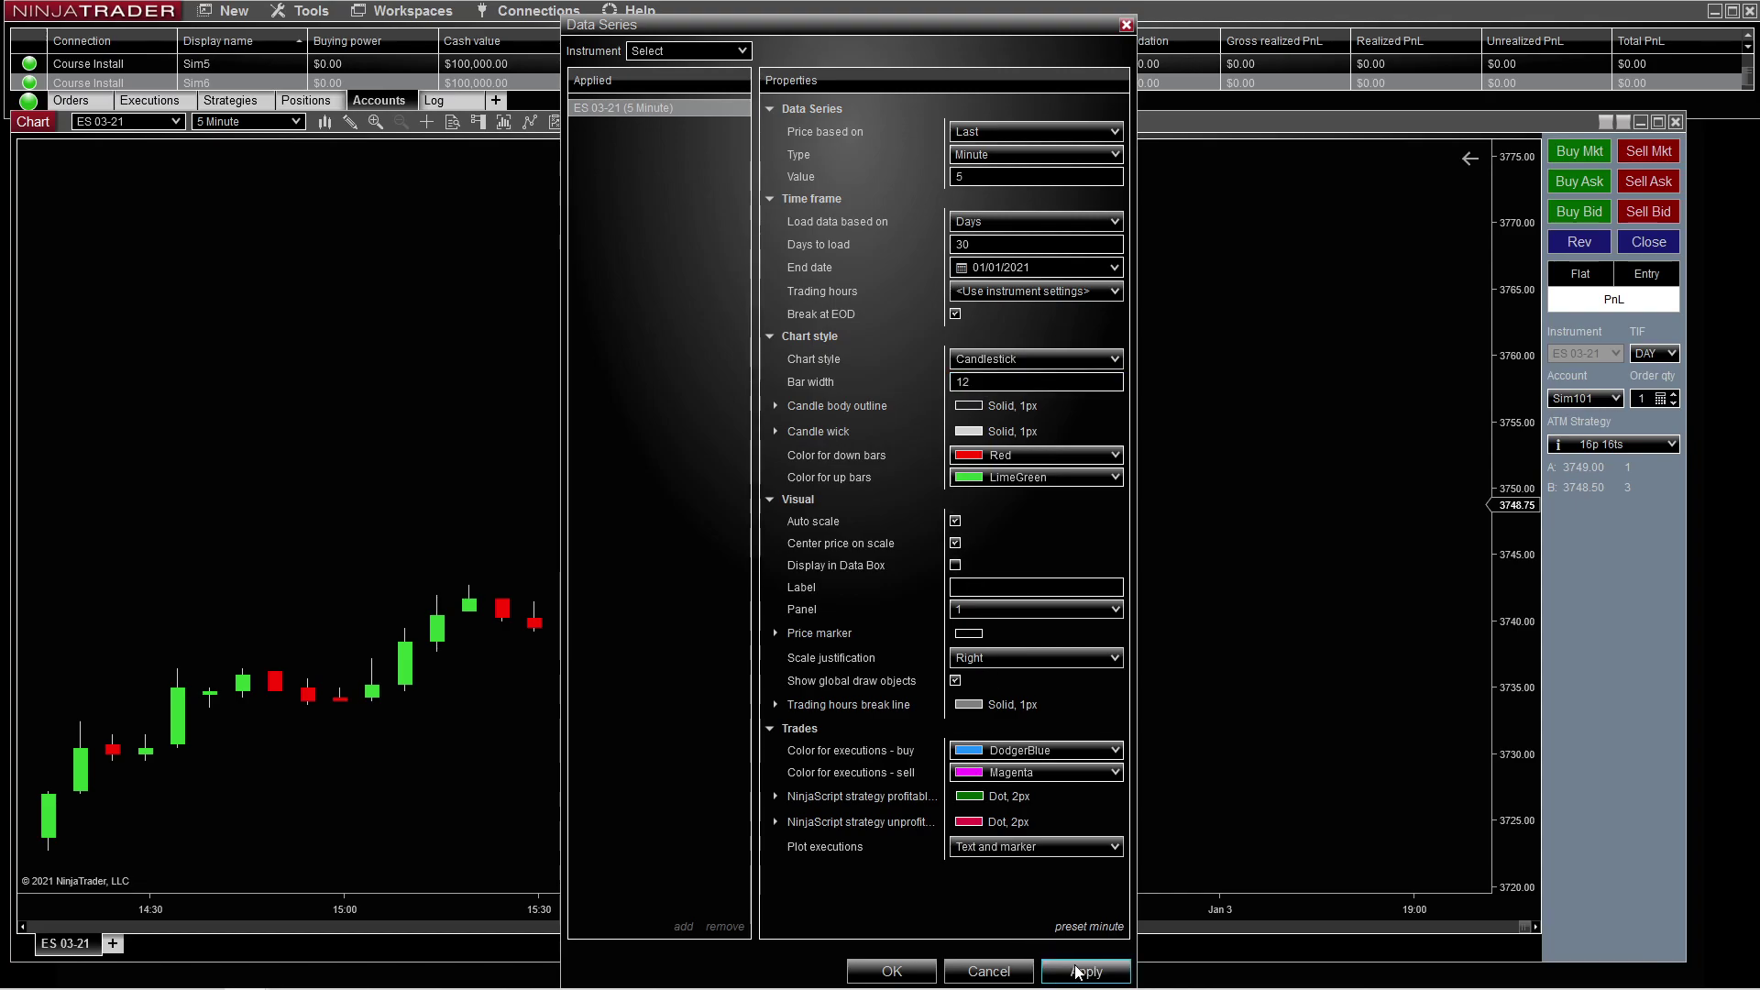
pyautogui.click(1078, 973)
# Set the candlestick bar width to 10, apply it, and confirm the data series settings
pyautogui.doubleClick(1009, 381)
pyautogui.write('10')
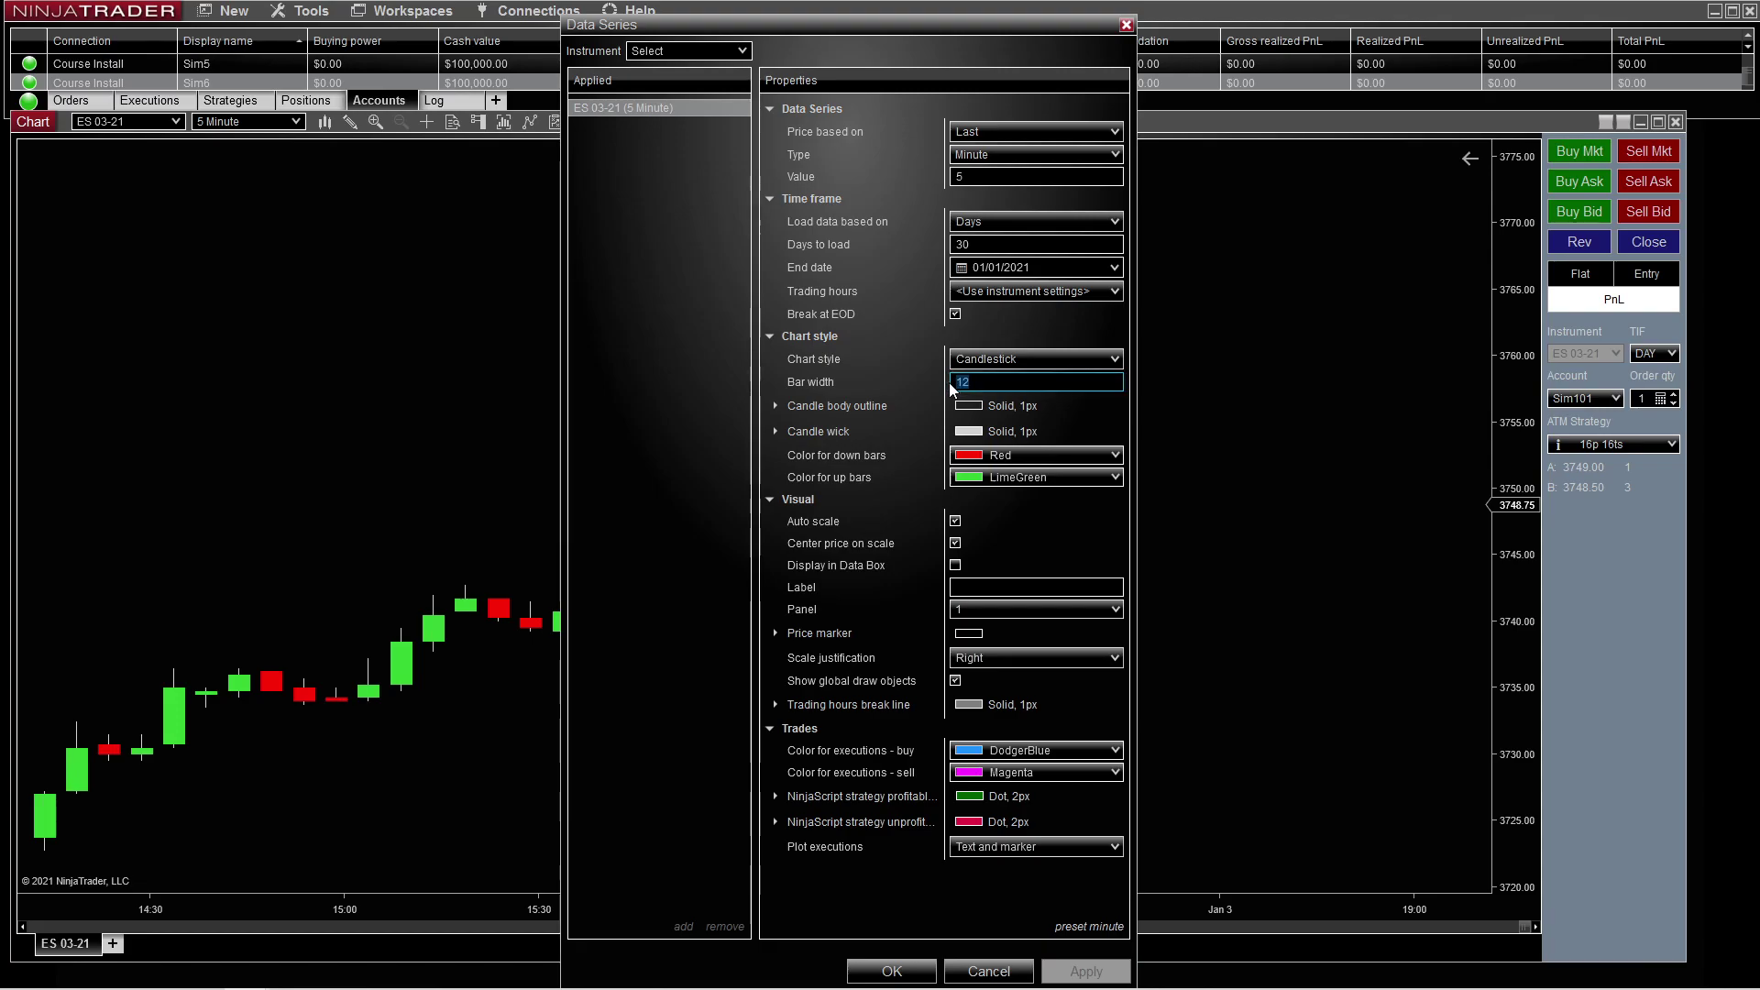
pyautogui.click(1070, 974)
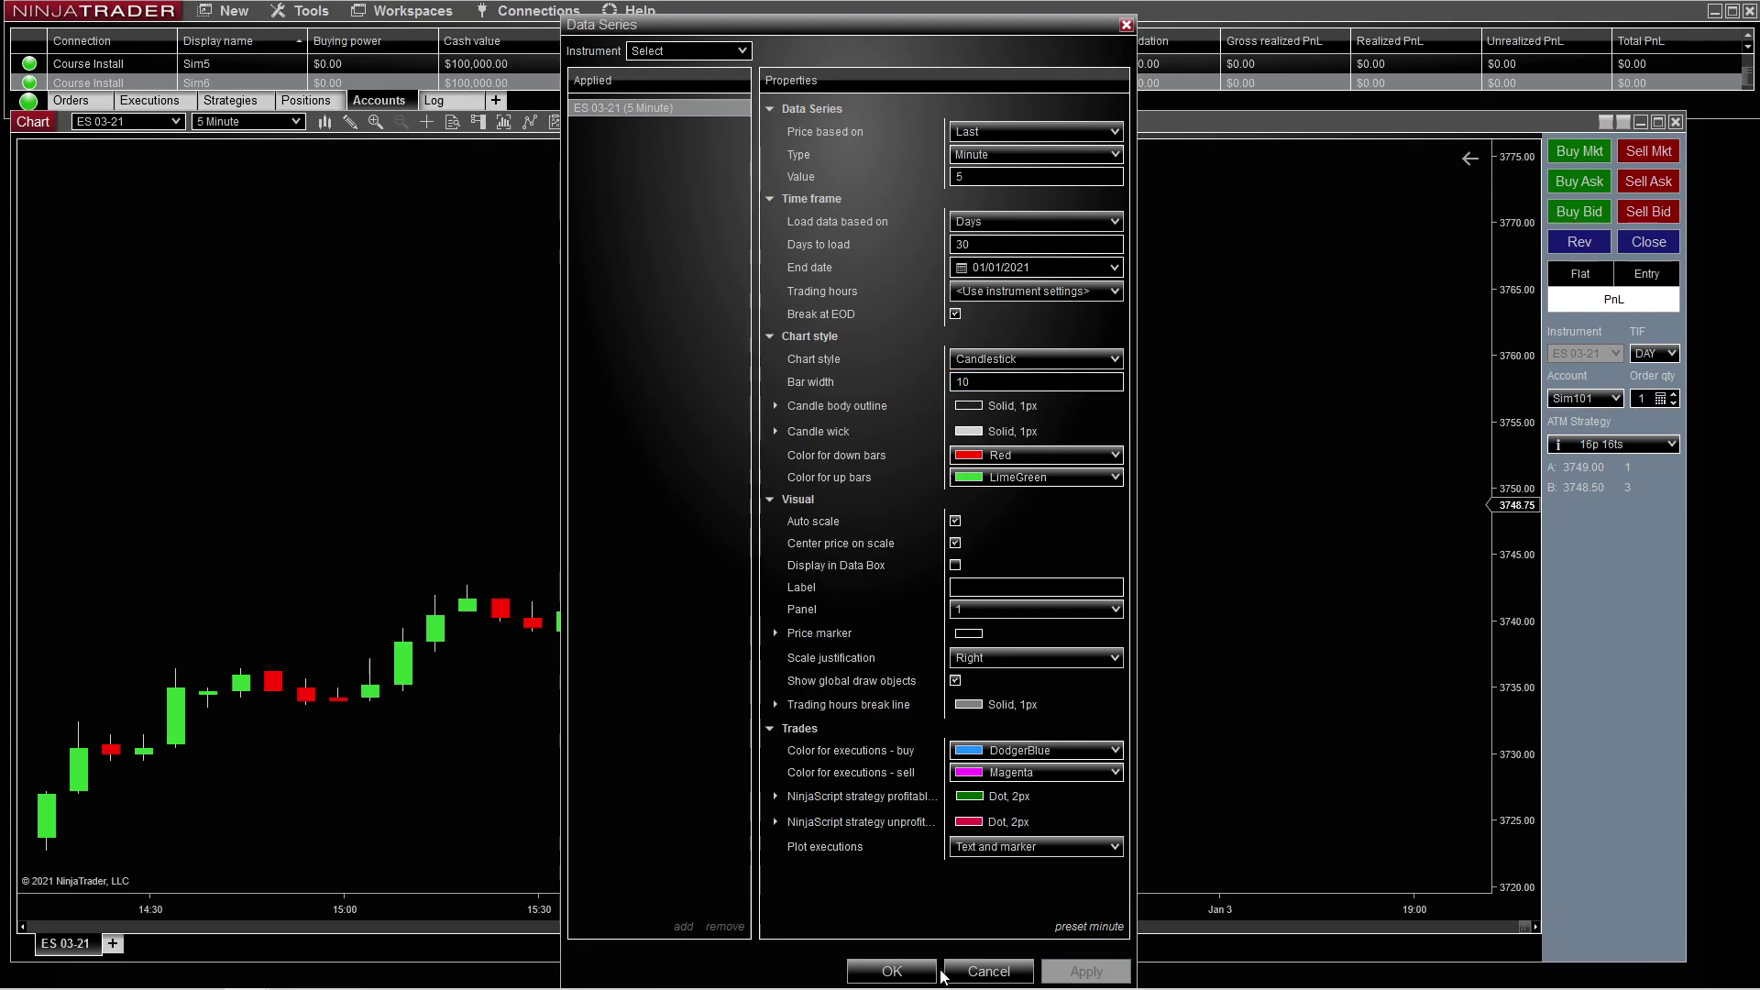
pyautogui.click(891, 971)
# Disable centering the price on the scale in the data series settings, apply the change and confirm
pyautogui.moveTo(723, 641); pyautogui.dragTo(995, 598)
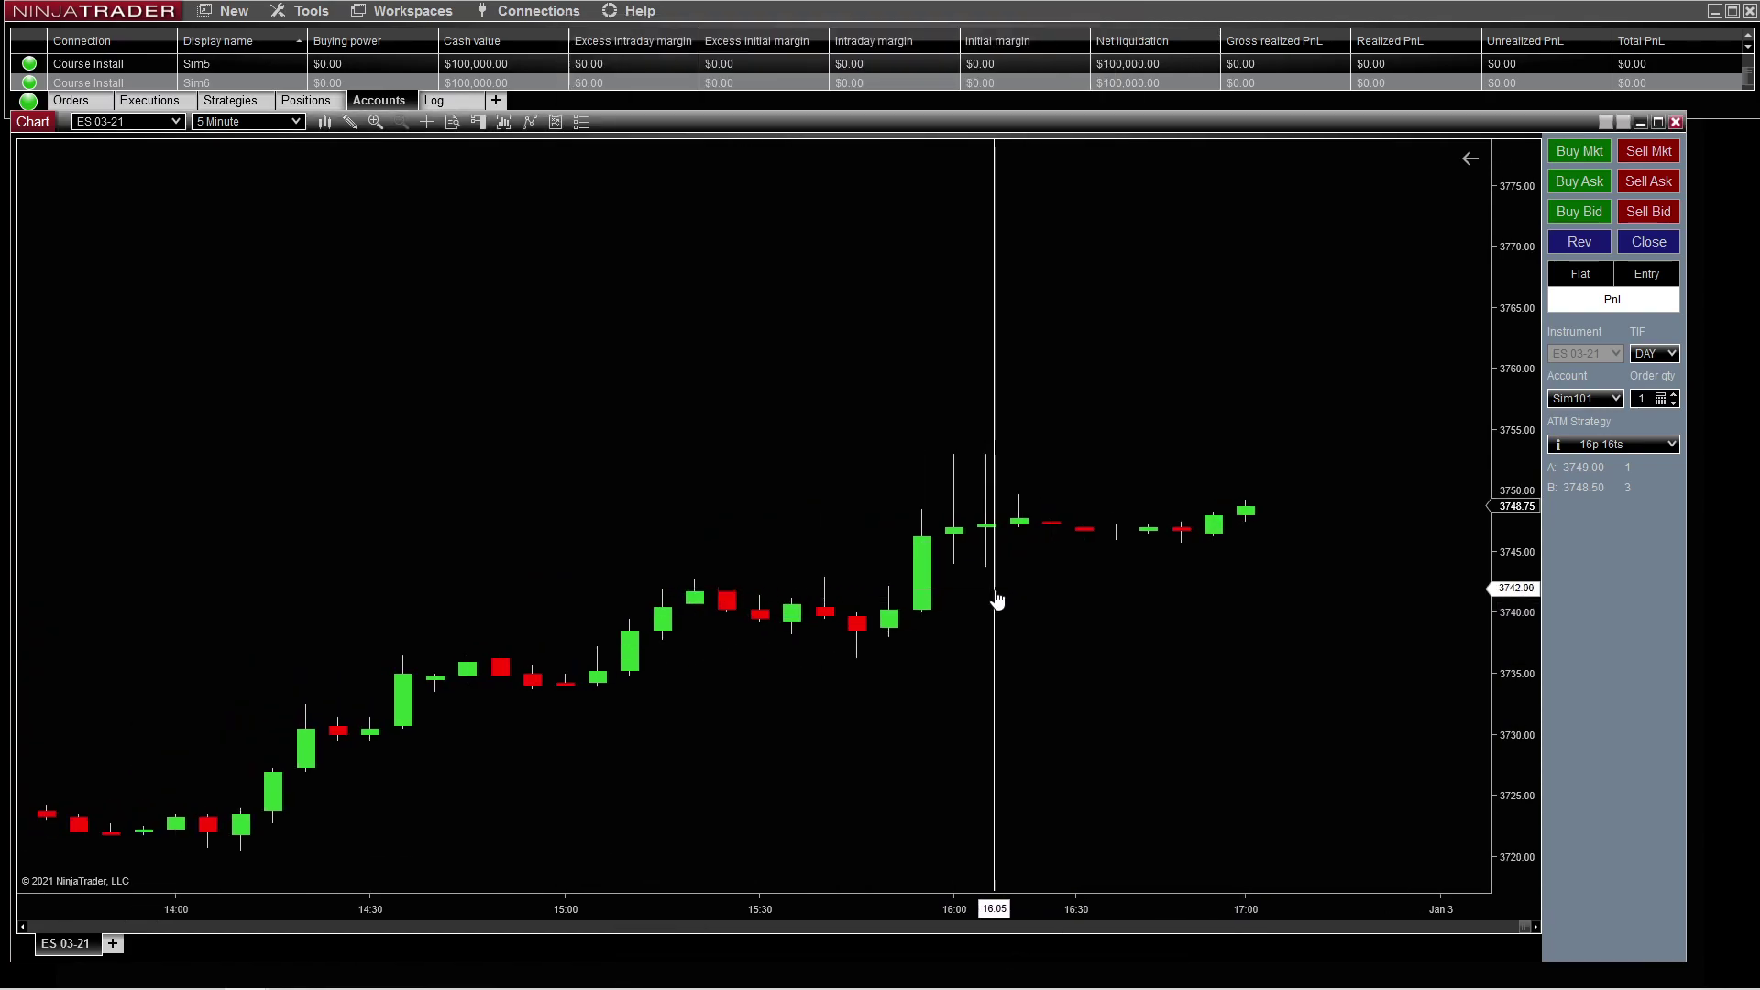
pyautogui.moveTo(841, 920); pyautogui.dragTo(1069, 833)
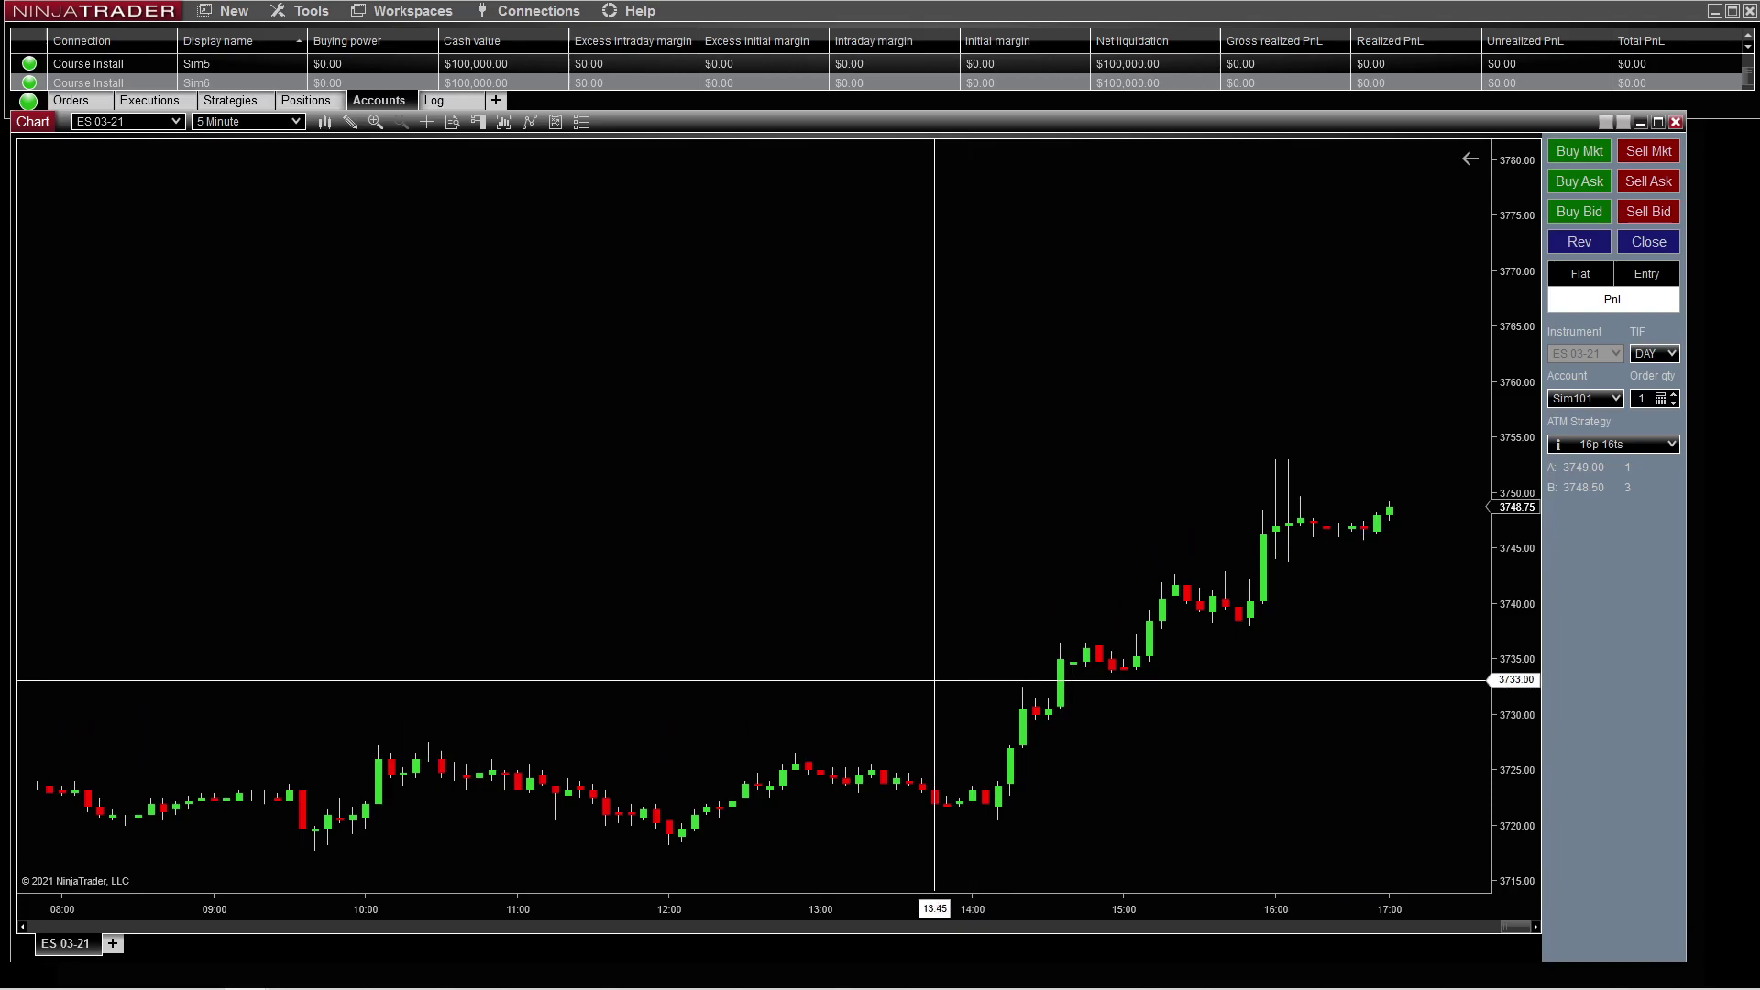
pyautogui.rightClick(846, 563)
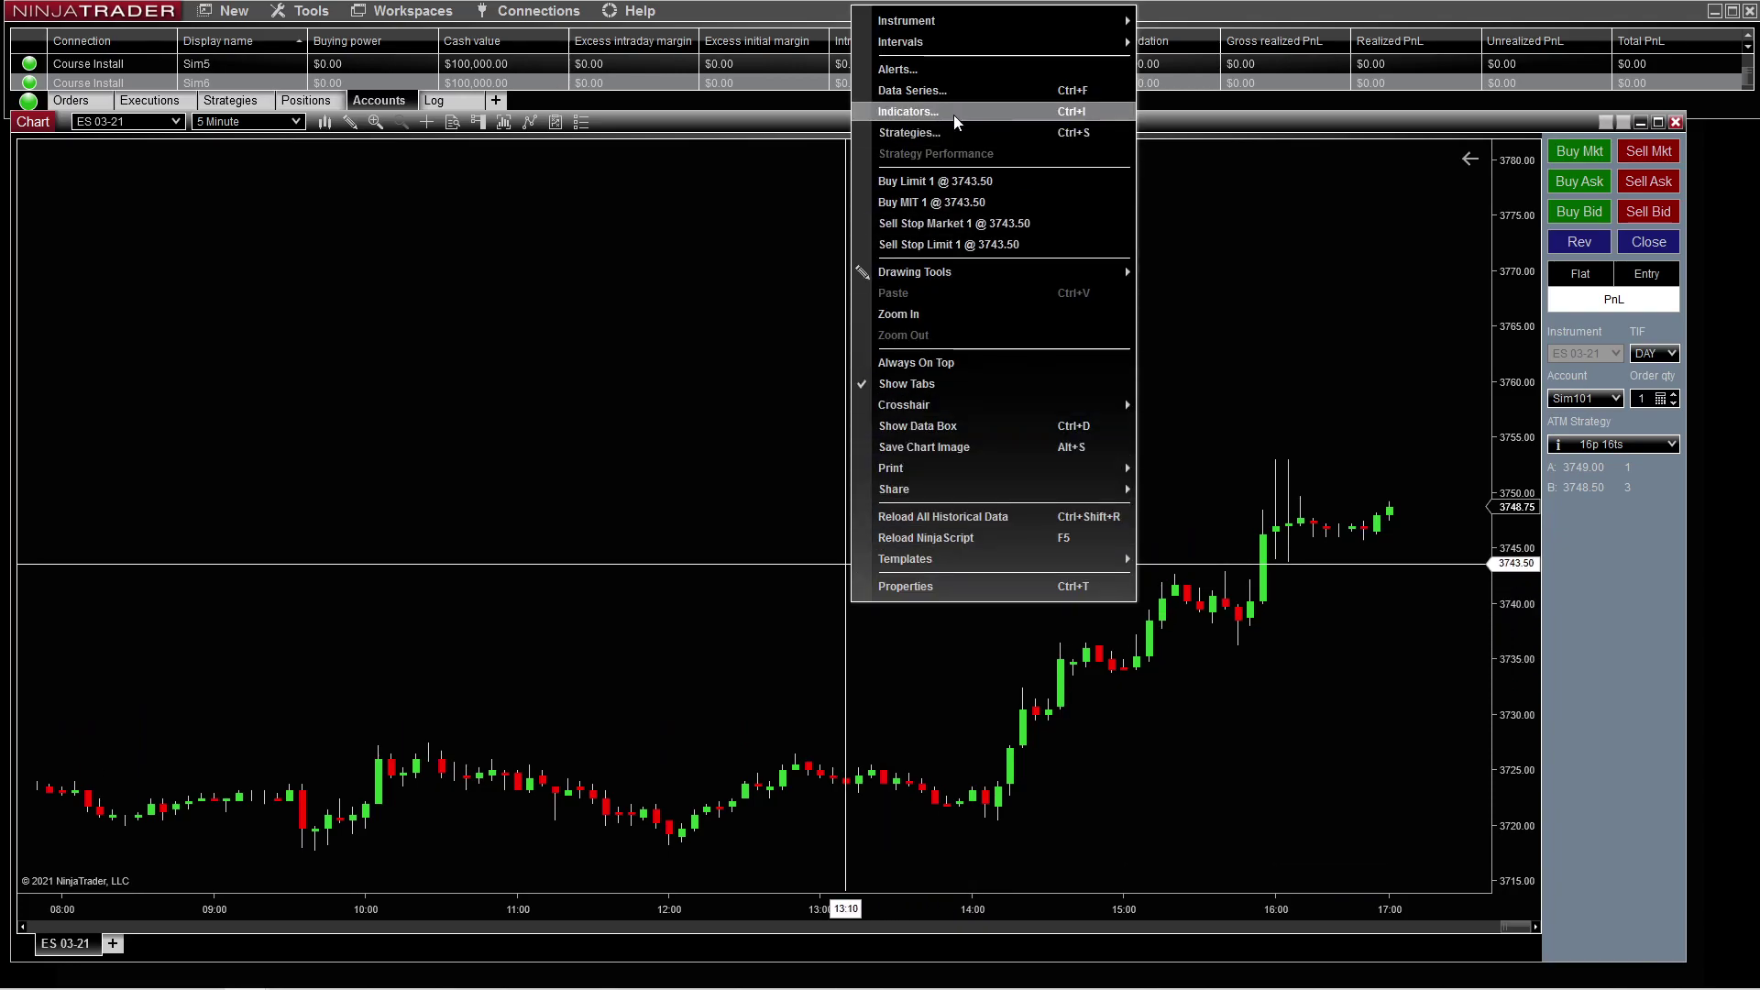
pyautogui.click(953, 91)
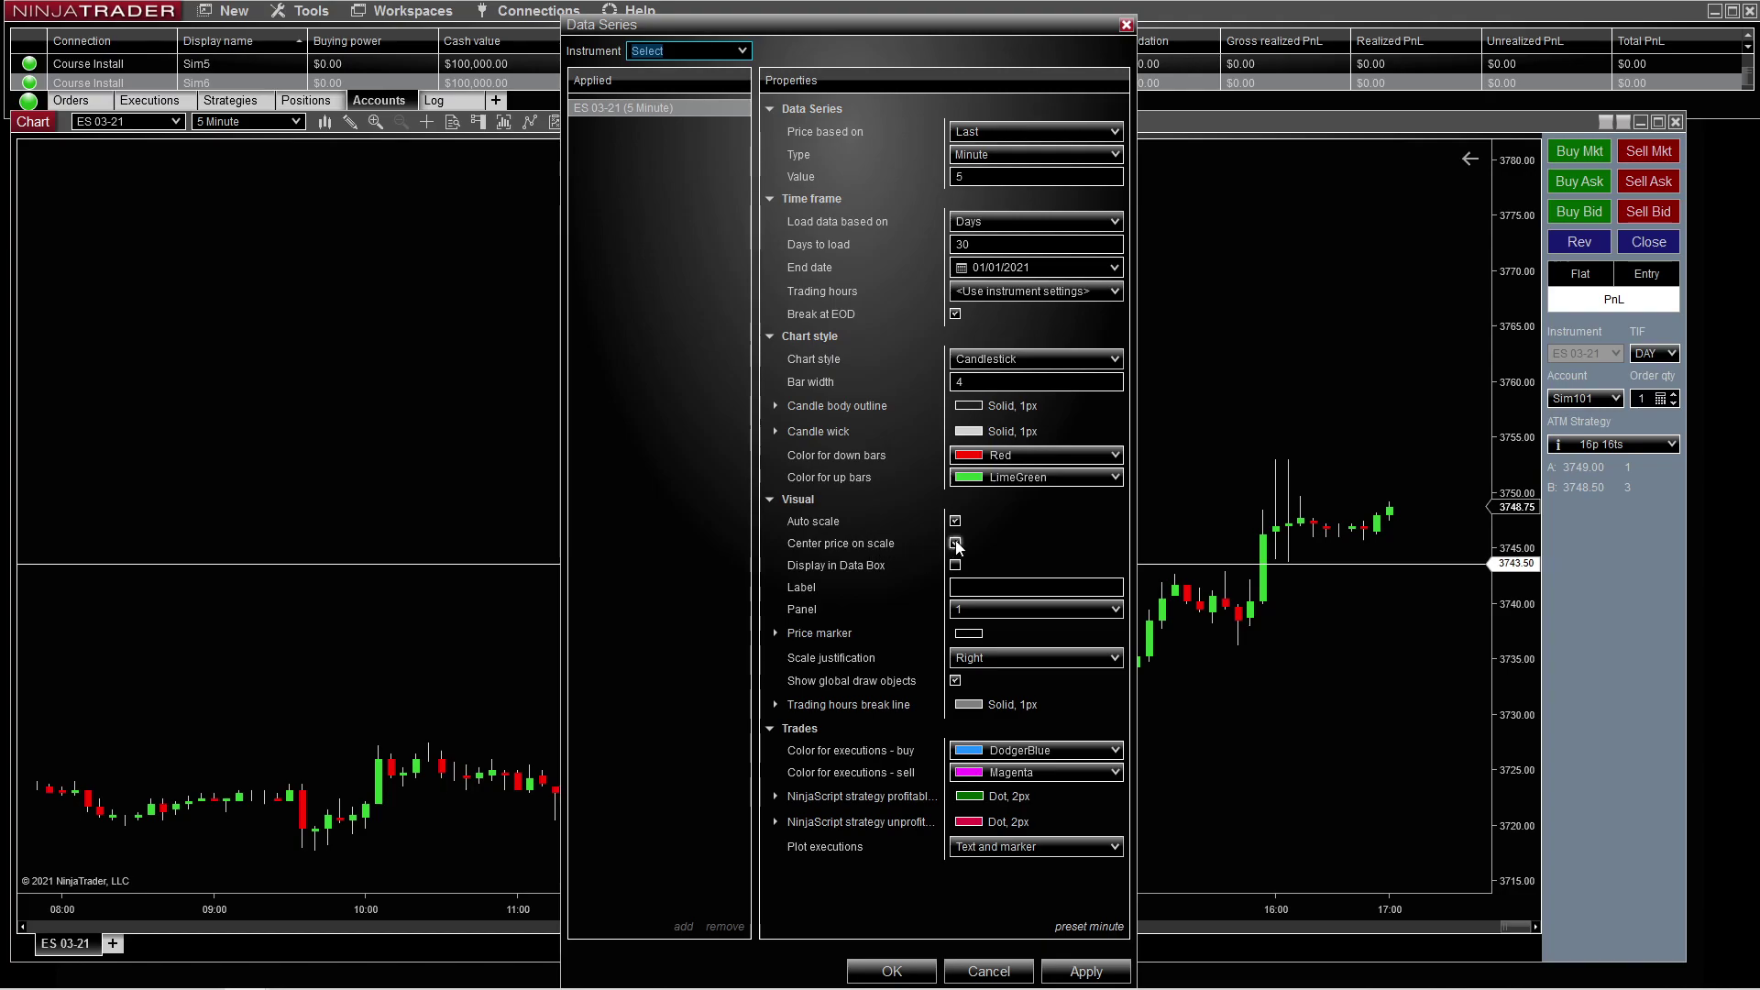
pyautogui.click(955, 544)
pyautogui.click(1083, 971)
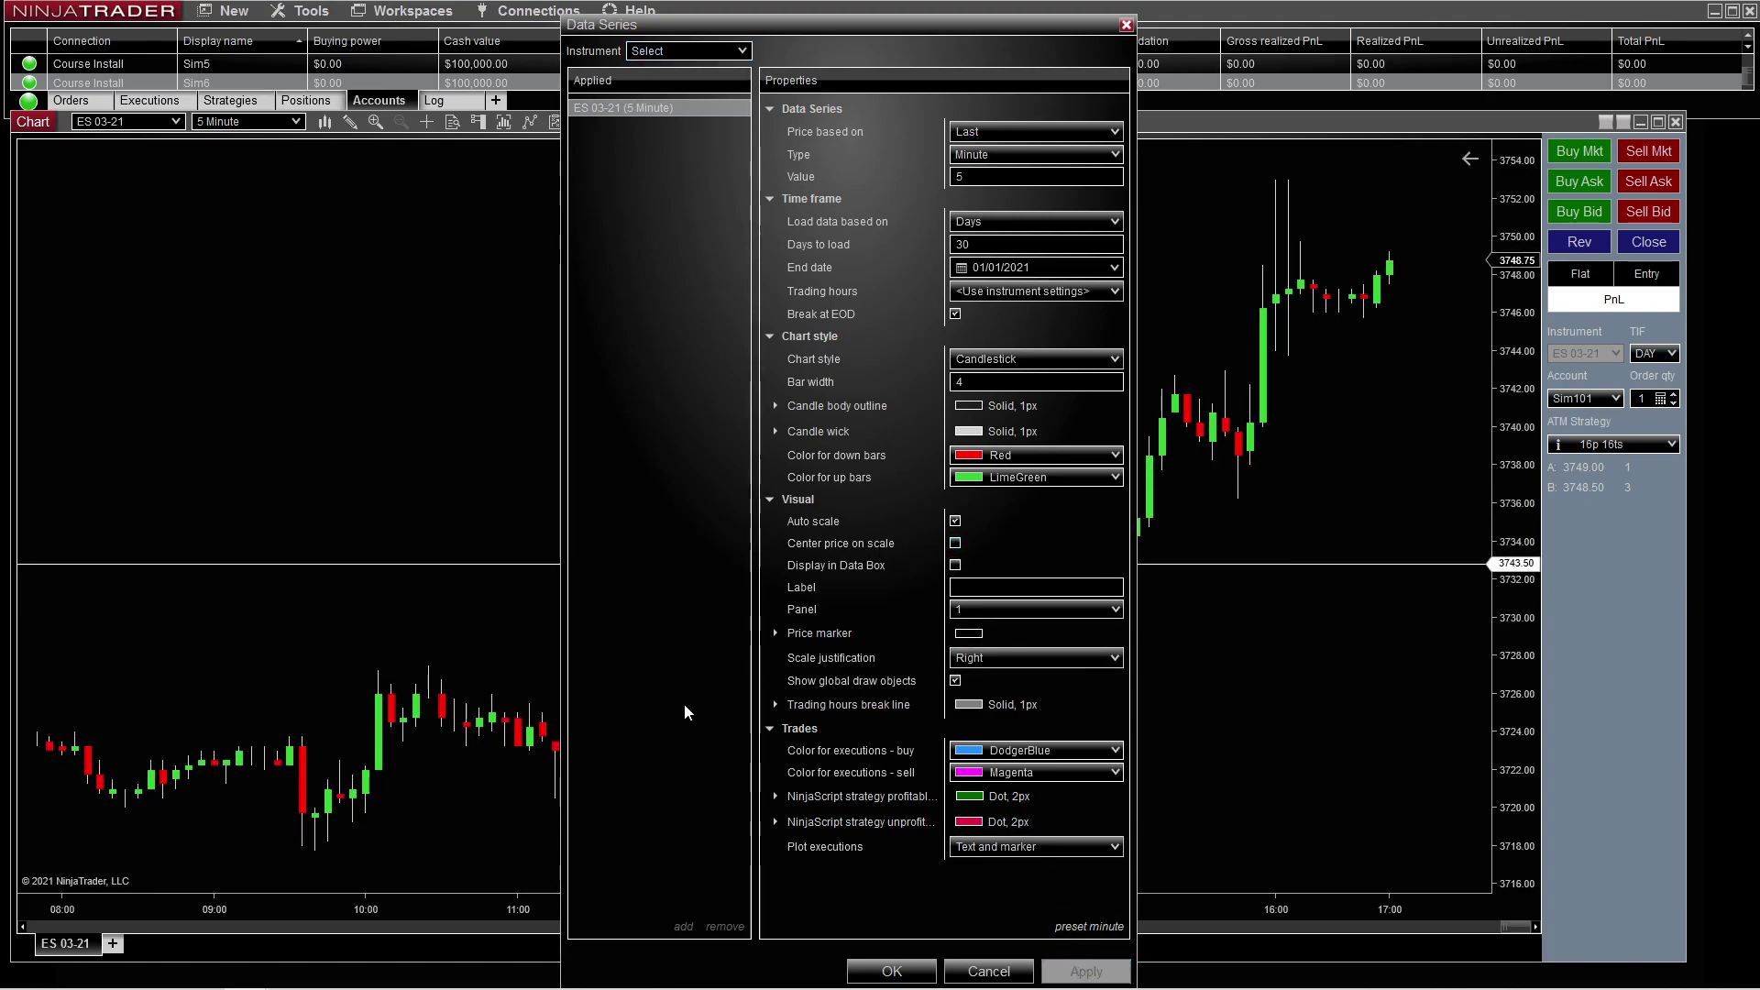
pyautogui.click(903, 968)
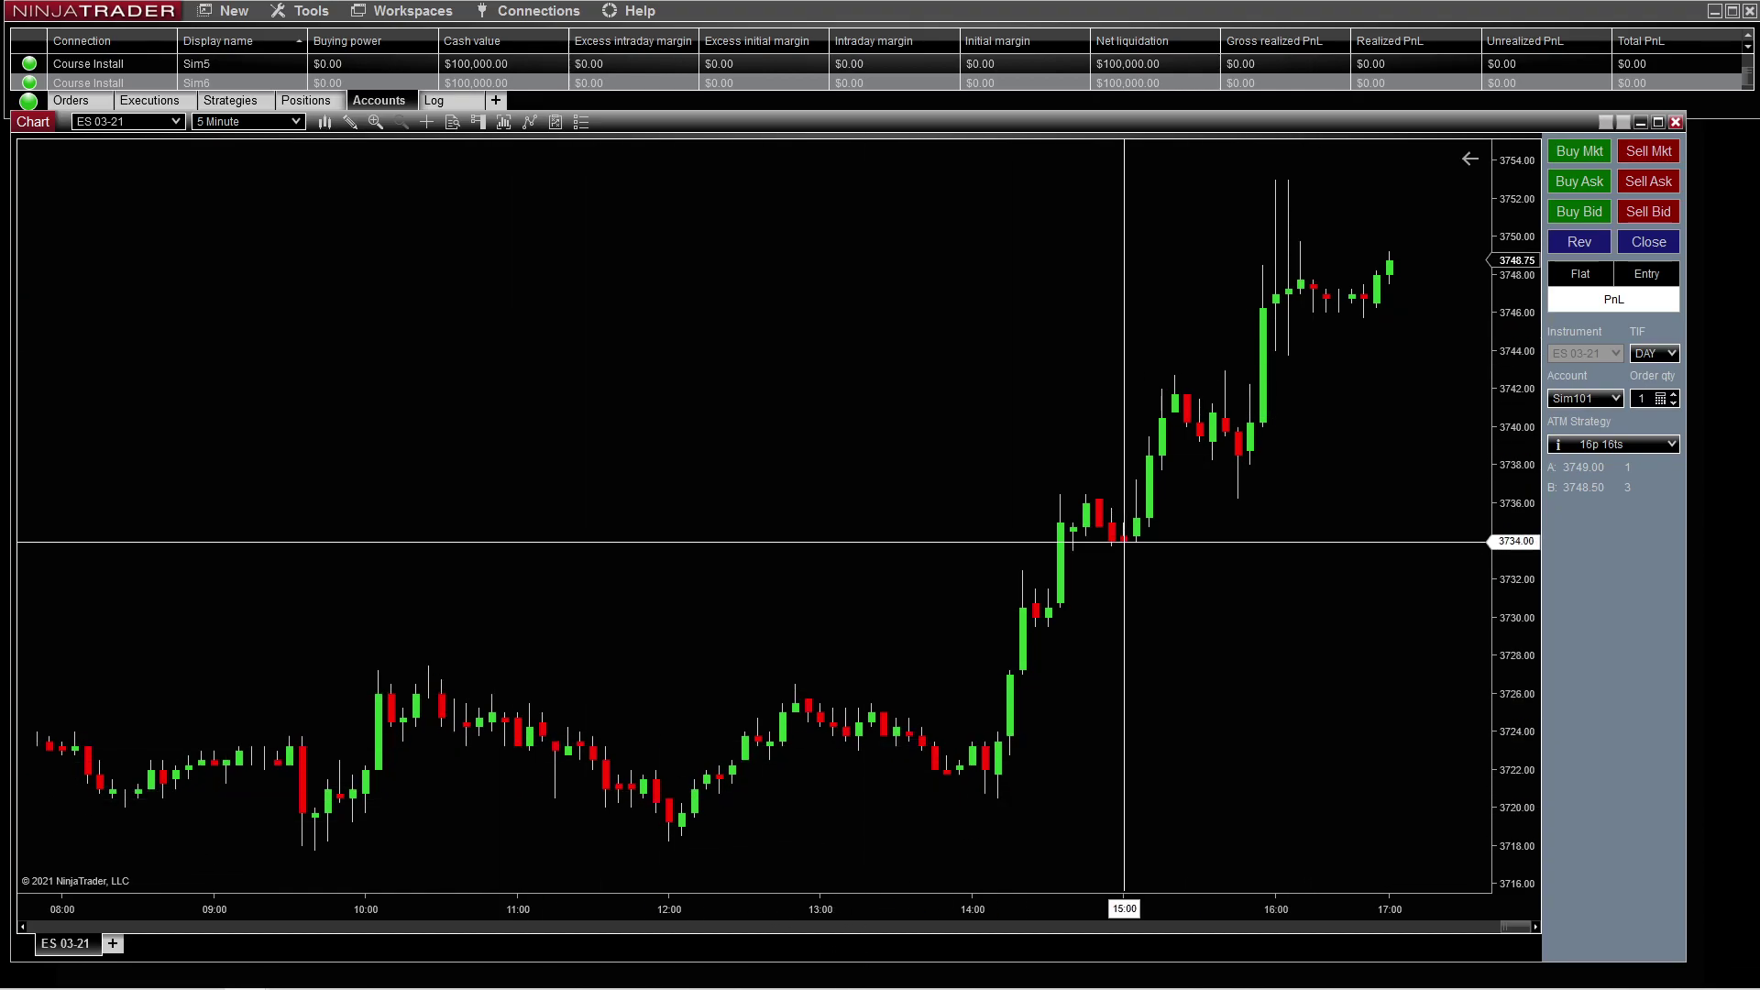
# Try the Off visibility for the trading hours break line, set it to All sessions, and confirm the data series settings
pyautogui.moveTo(585, 911); pyautogui.dragTo(896, 871)
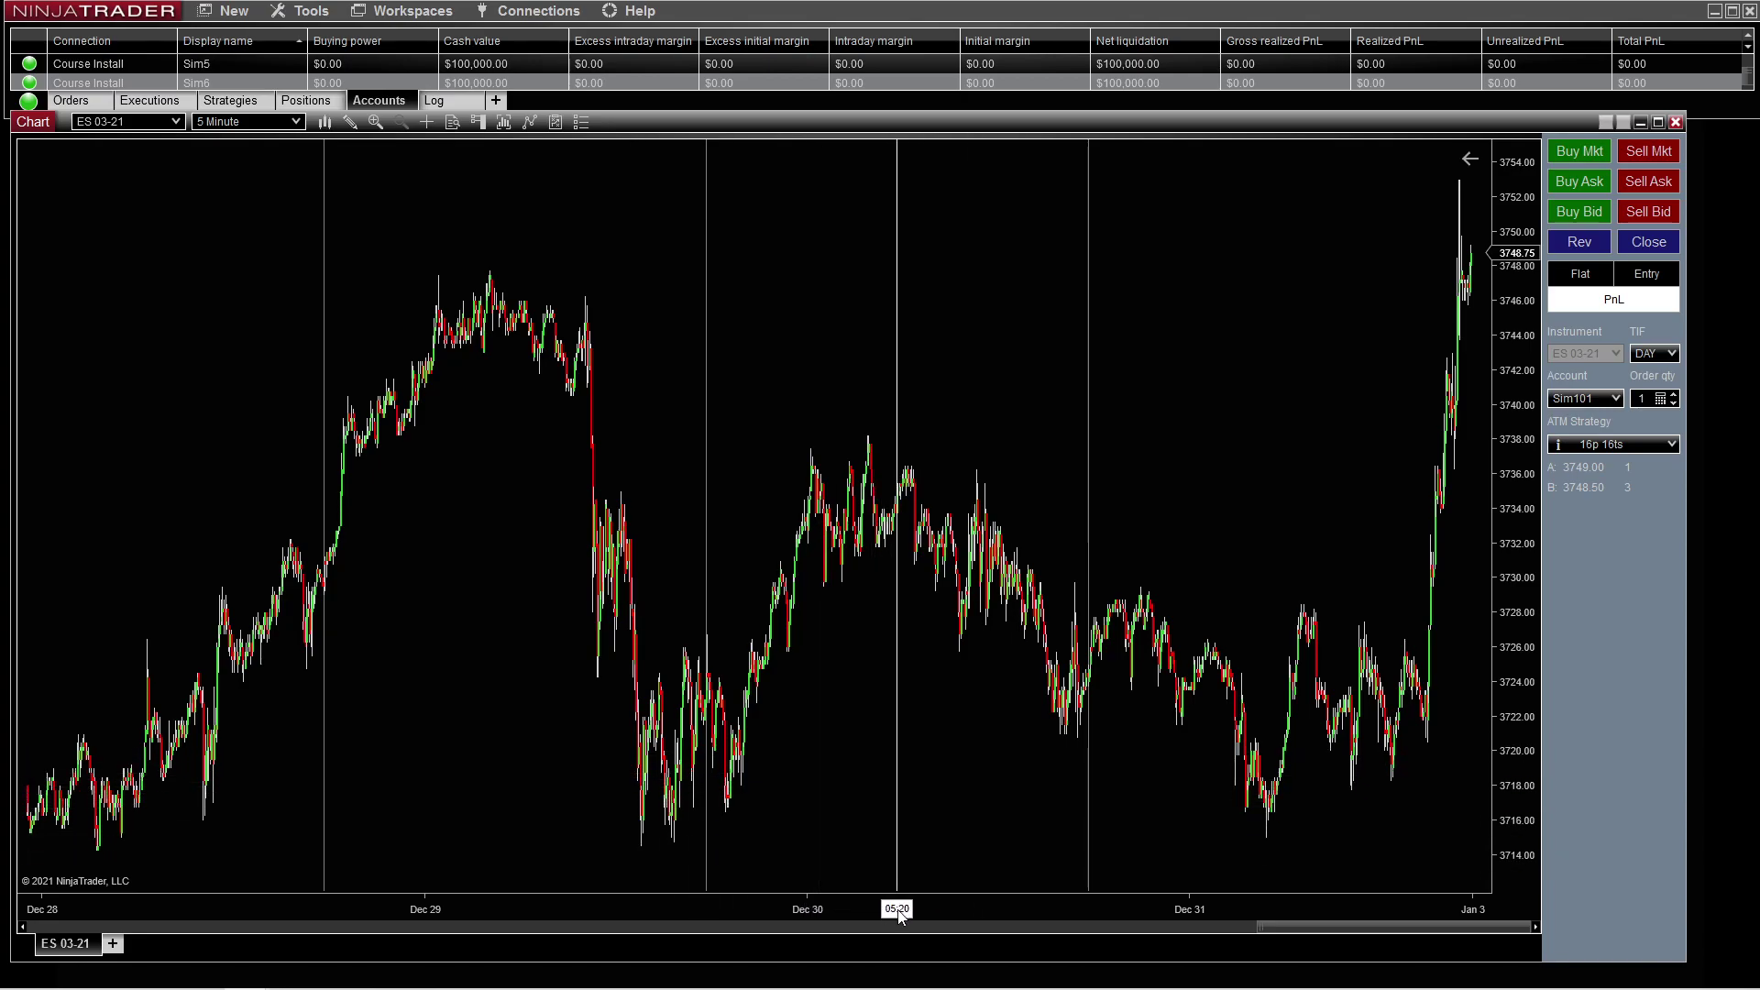
pyautogui.moveTo(1164, 917); pyautogui.dragTo(785, 908)
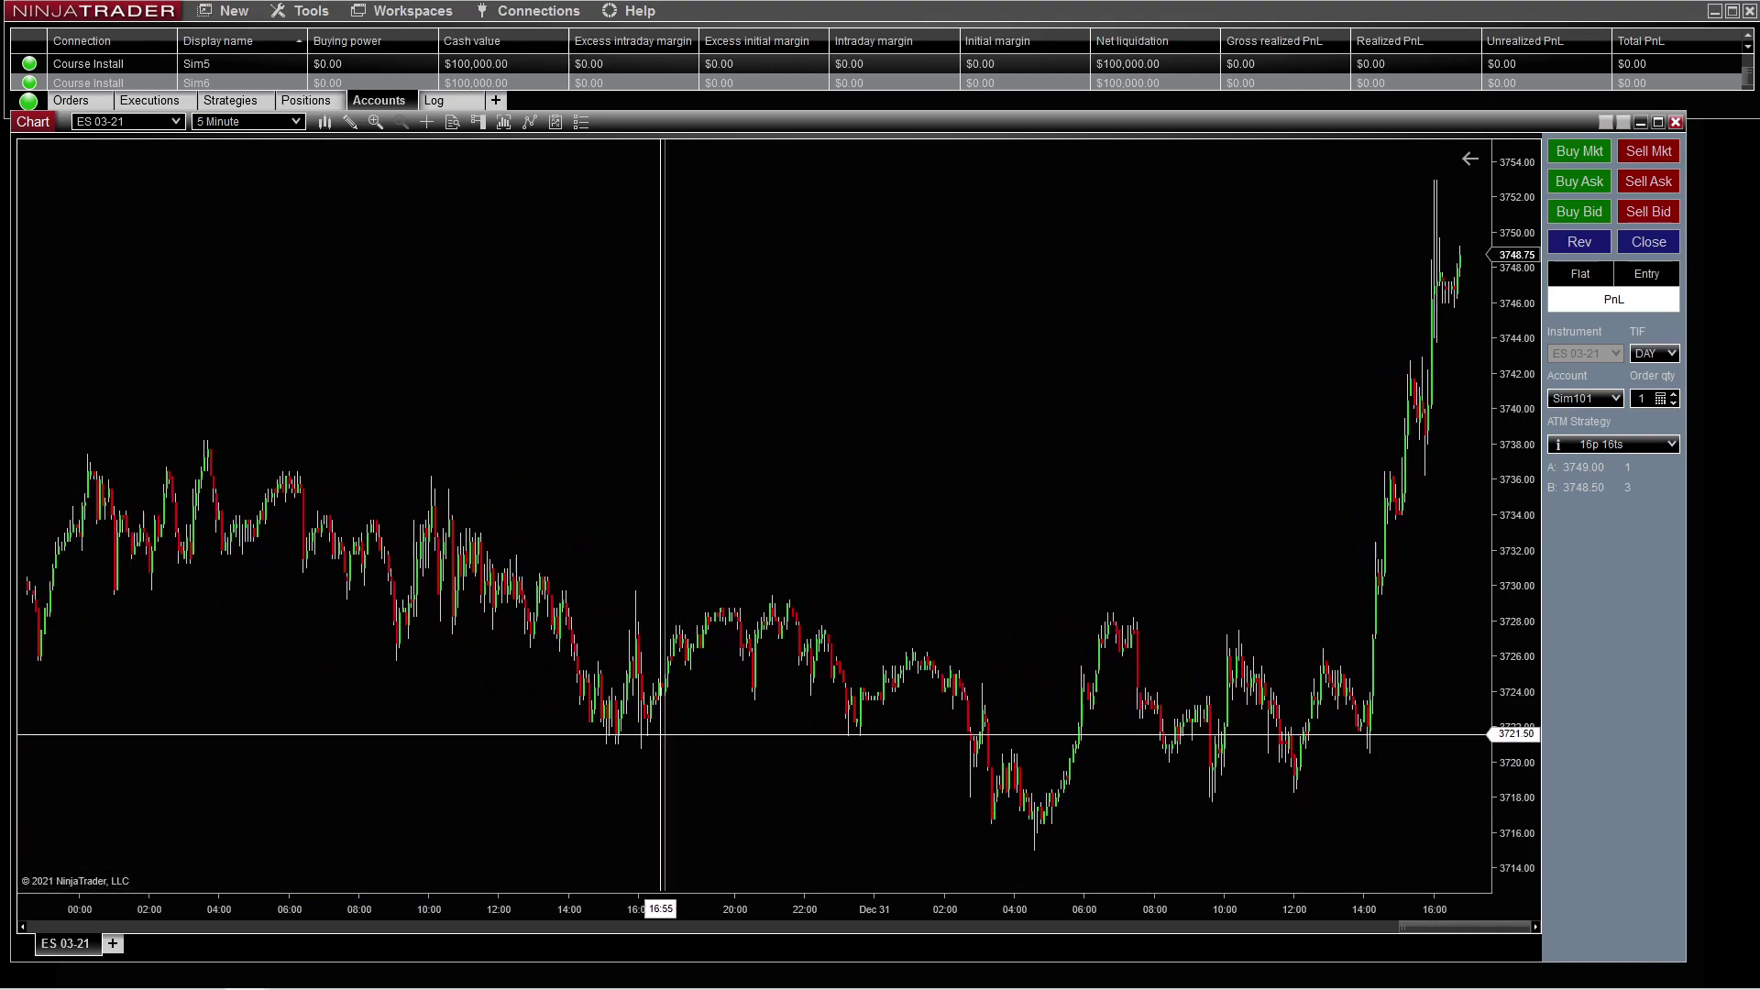
pyautogui.moveTo(827, 908); pyautogui.dragTo(1219, 901)
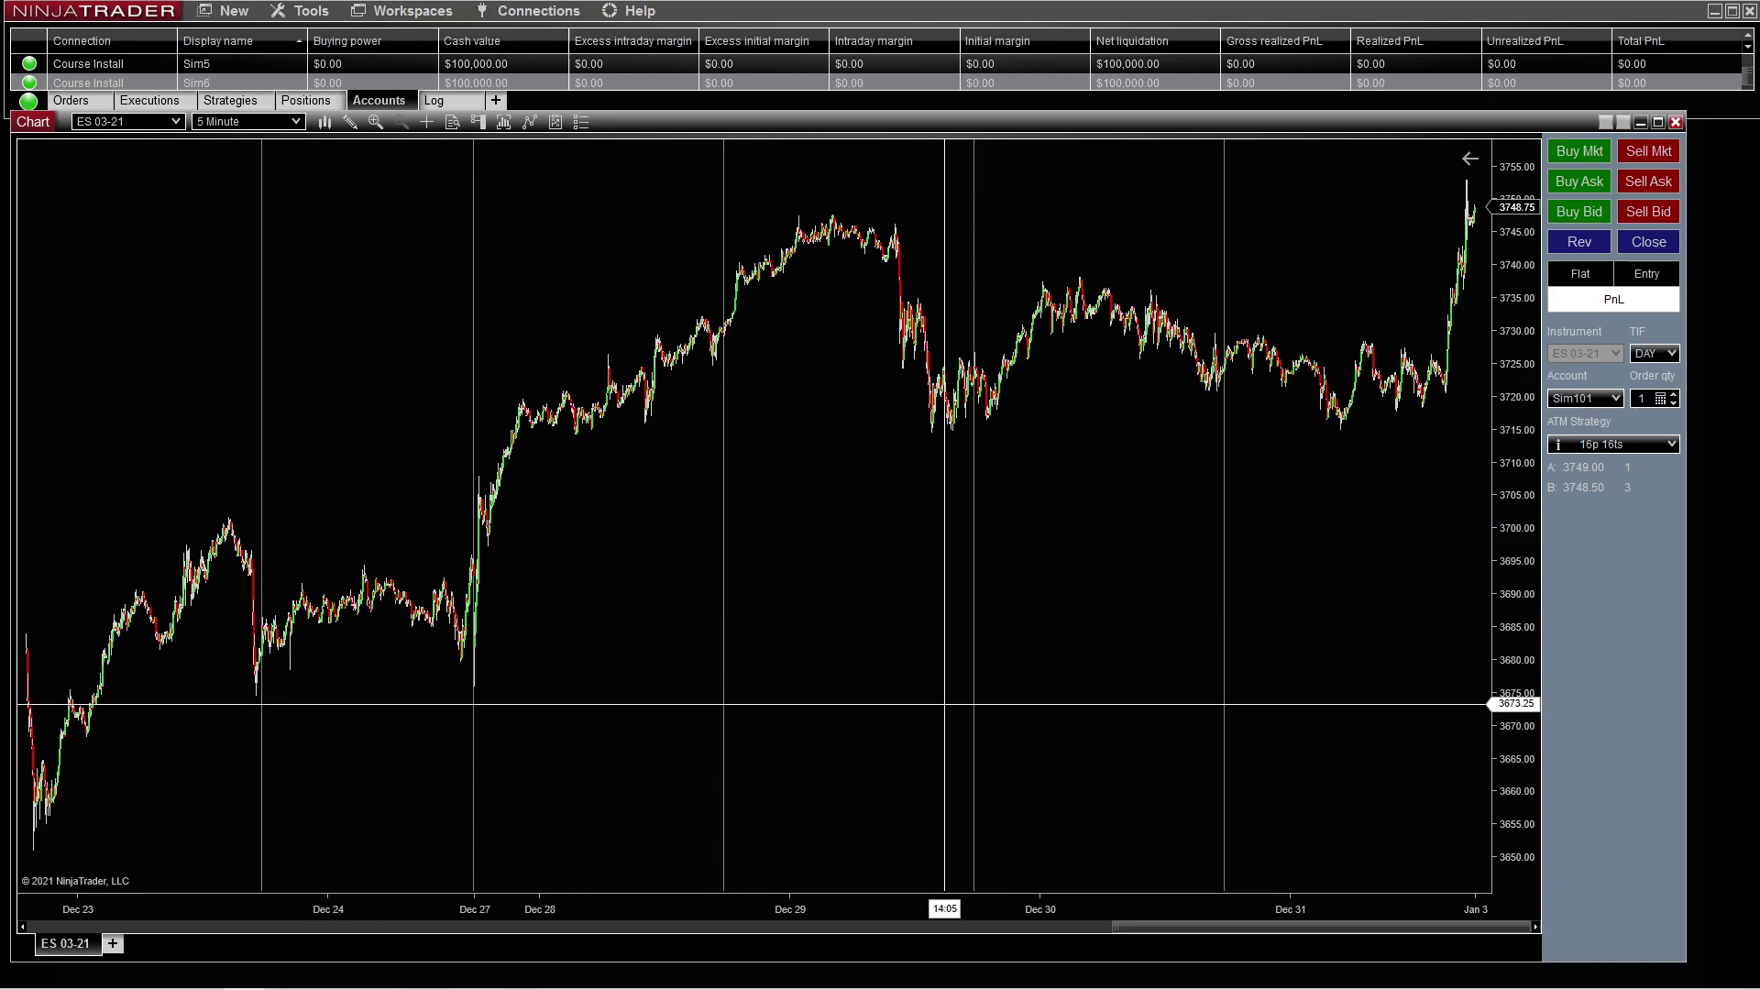
pyautogui.rightClick(809, 547)
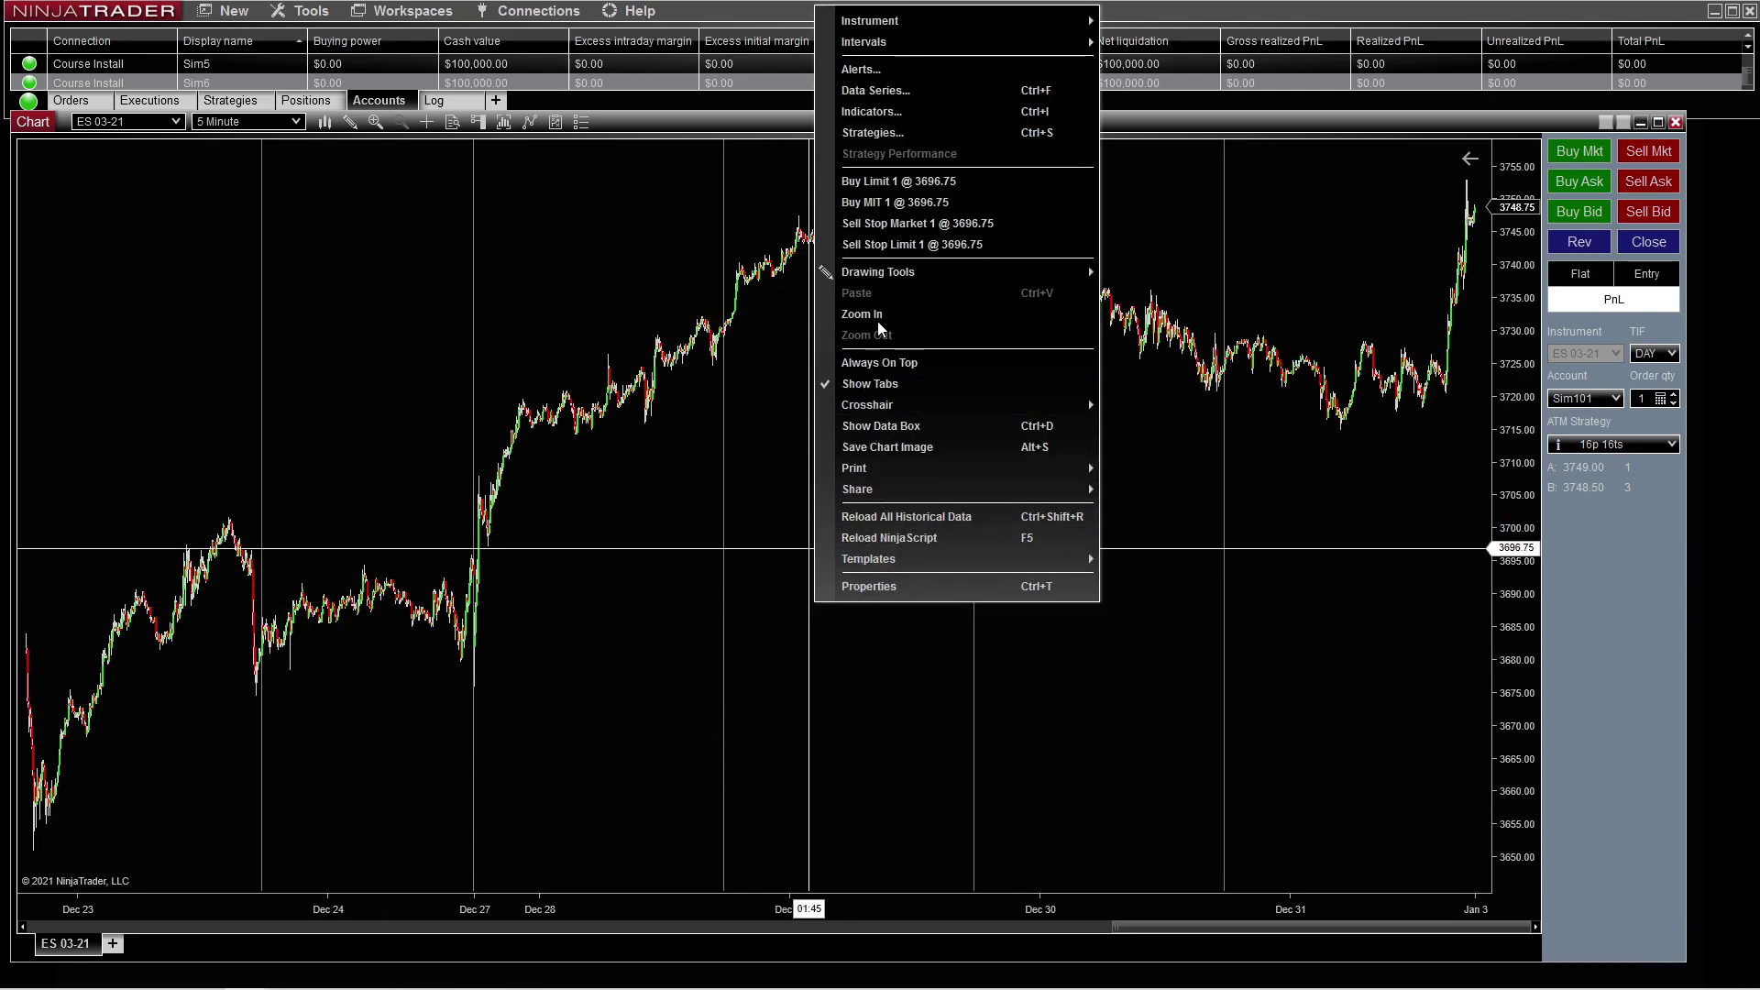
pyautogui.click(876, 90)
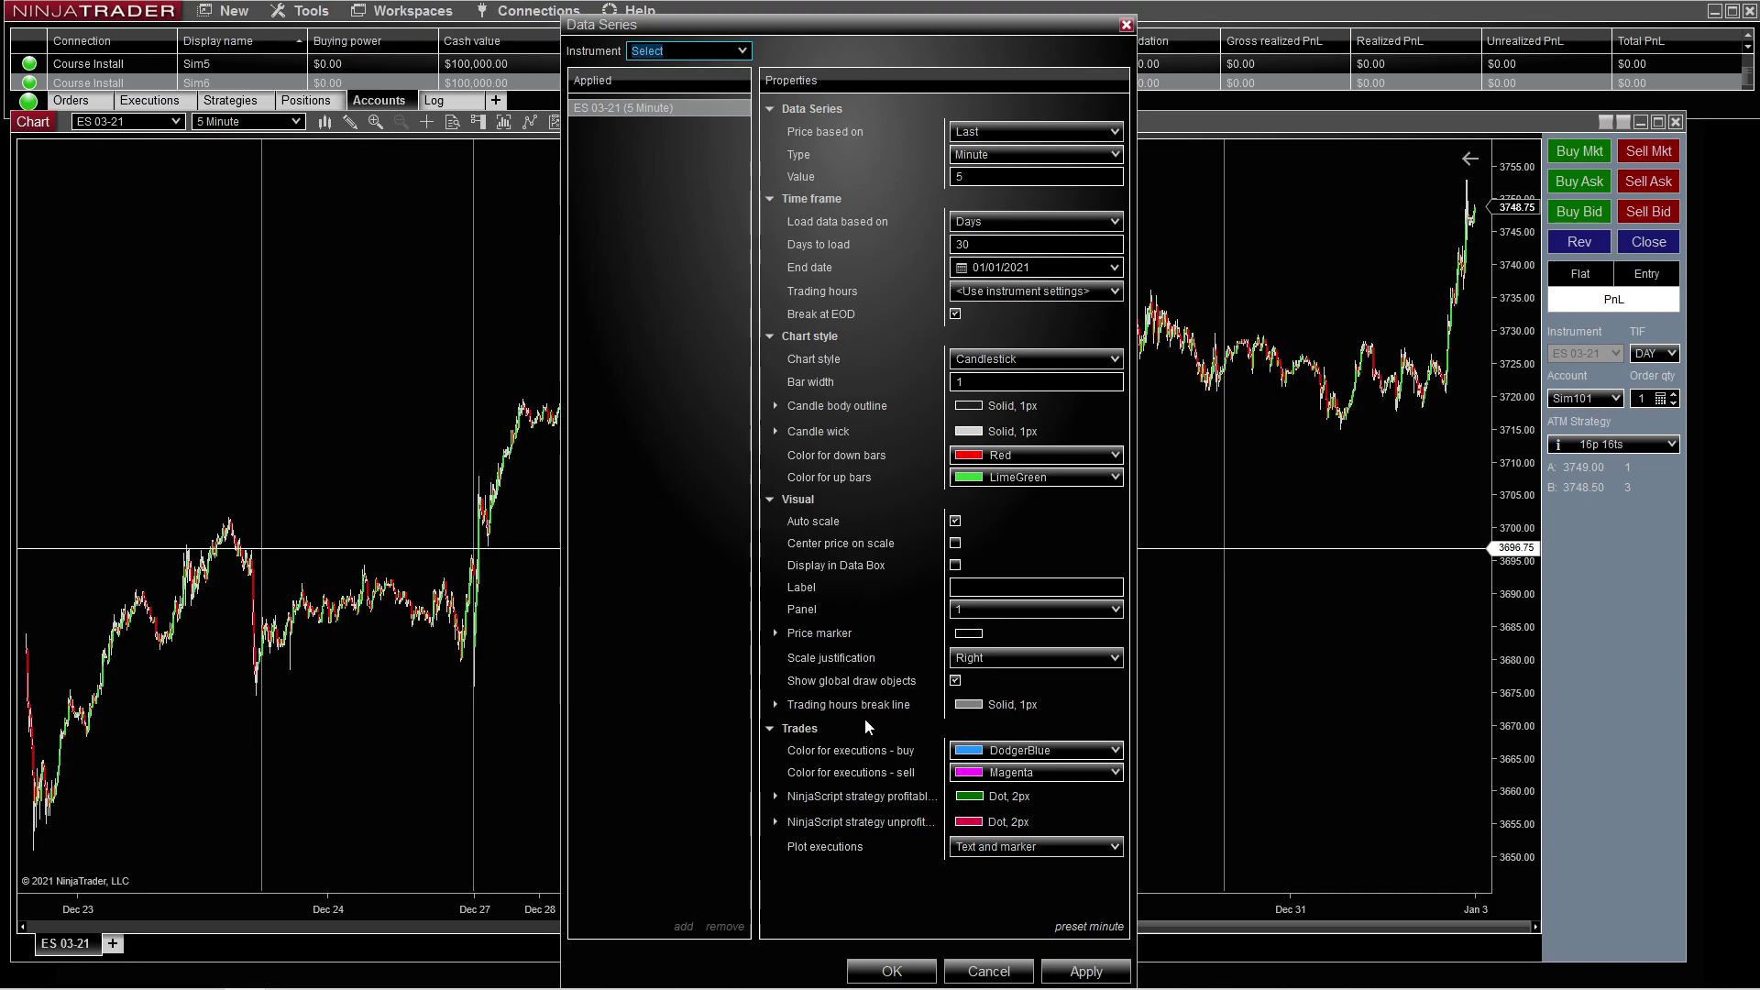
pyautogui.click(777, 705)
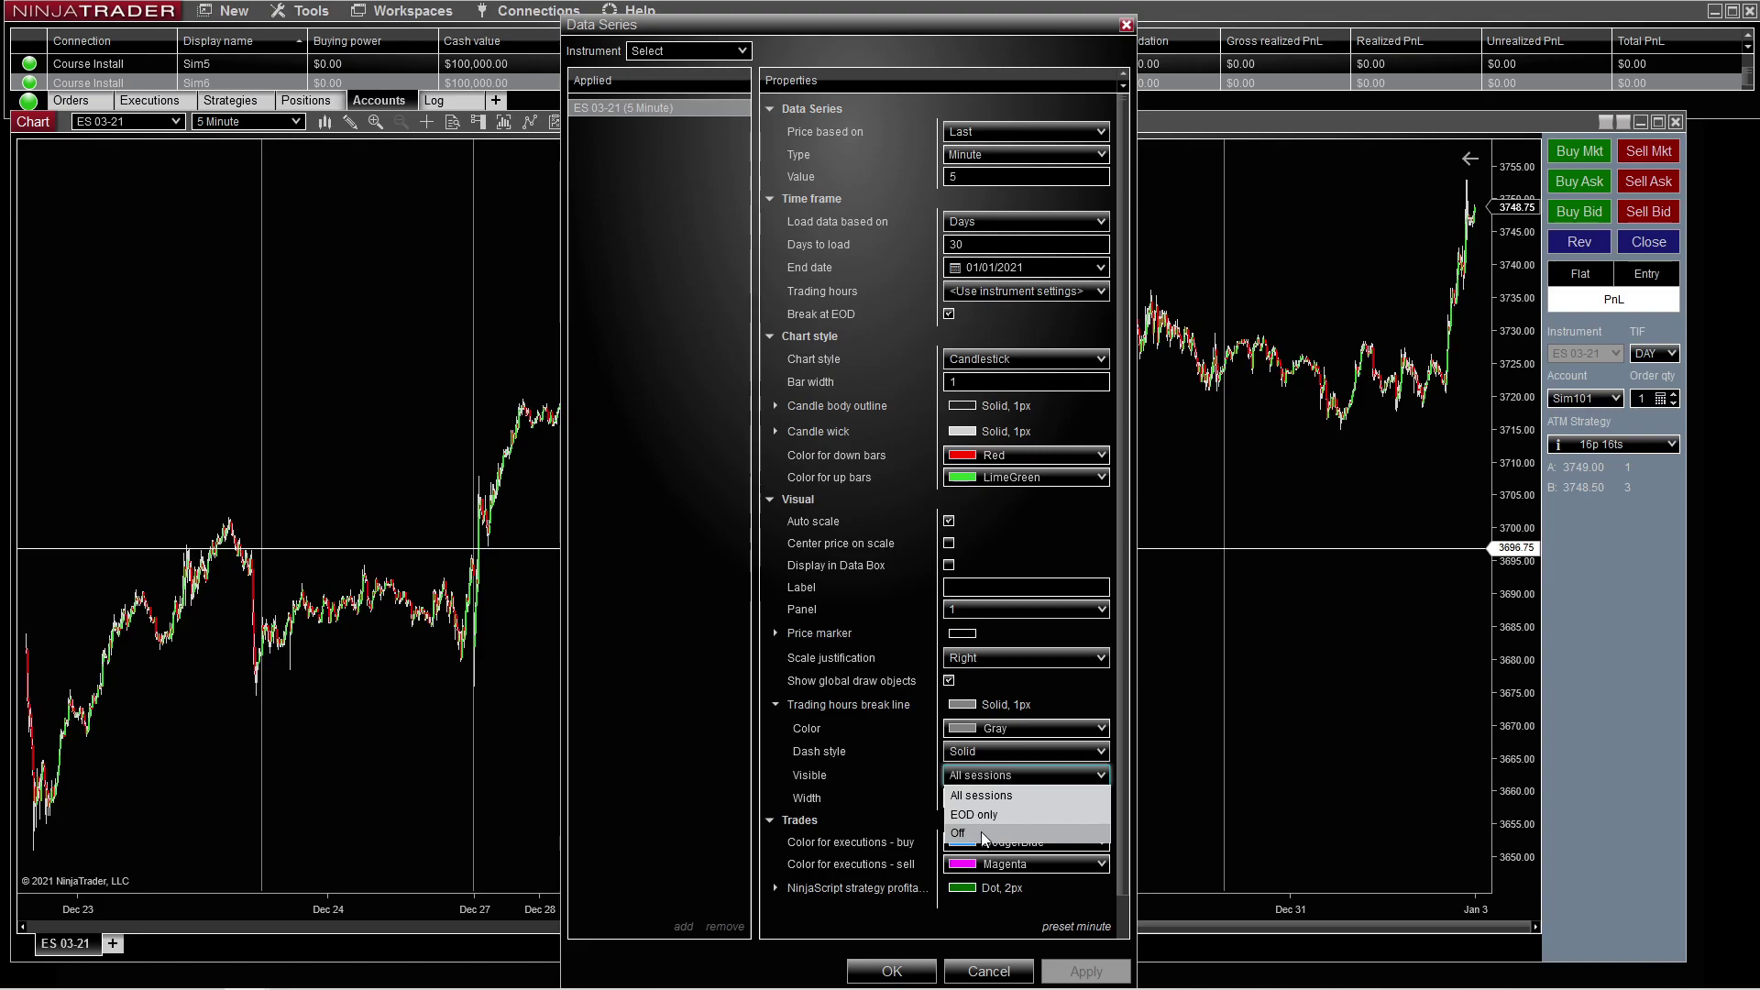
pyautogui.click(983, 835)
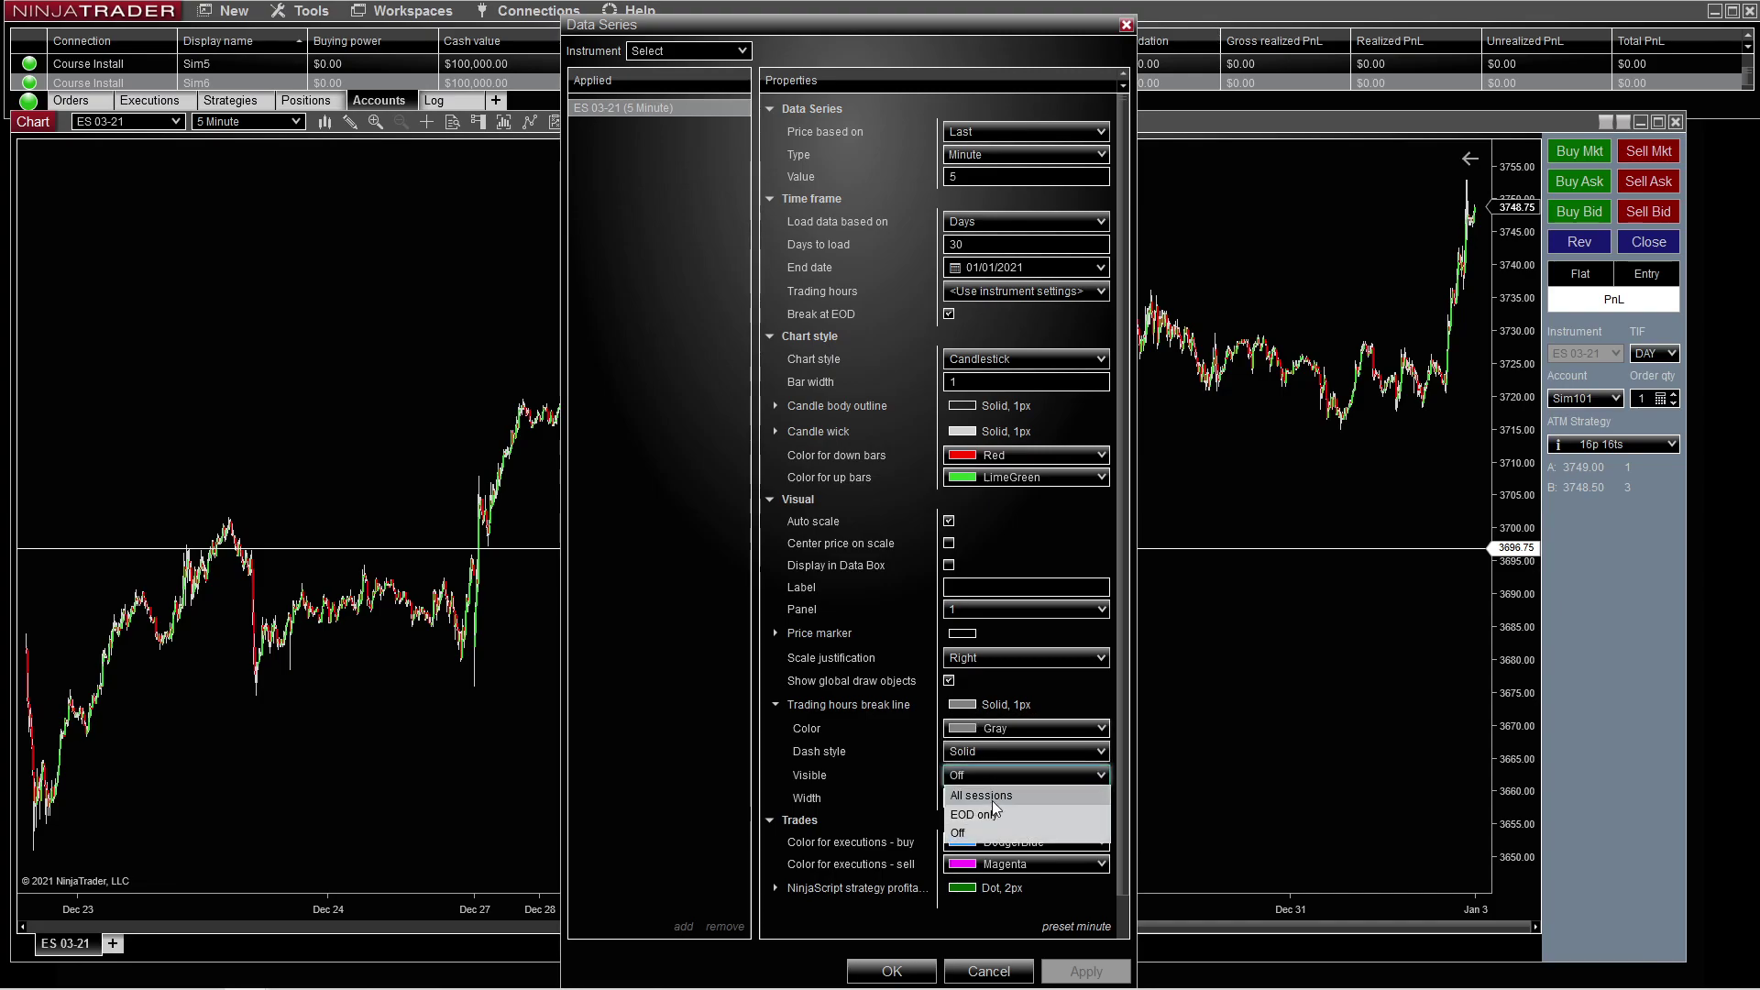
pyautogui.click(991, 795)
pyautogui.click(892, 970)
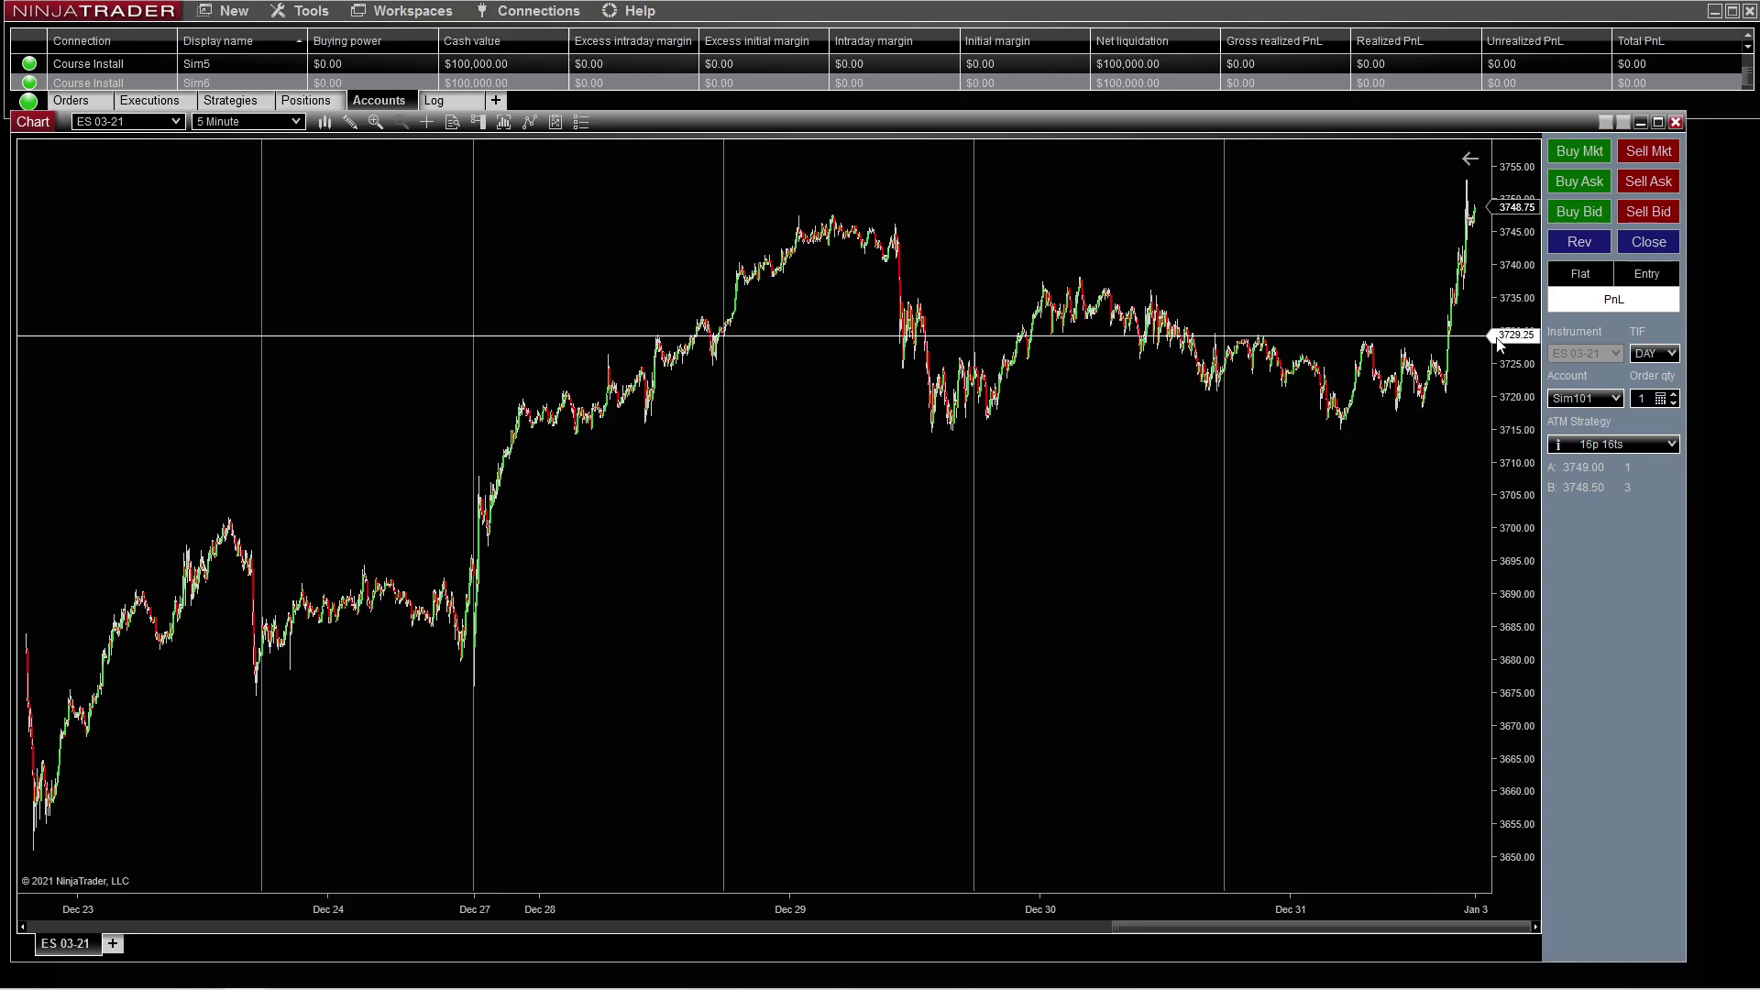
# Stretch the chart's time axis until only the bars from late Dec 30 through Dec 31 fill the view
pyautogui.moveTo(1304, 917); pyautogui.dragTo(511, 906)
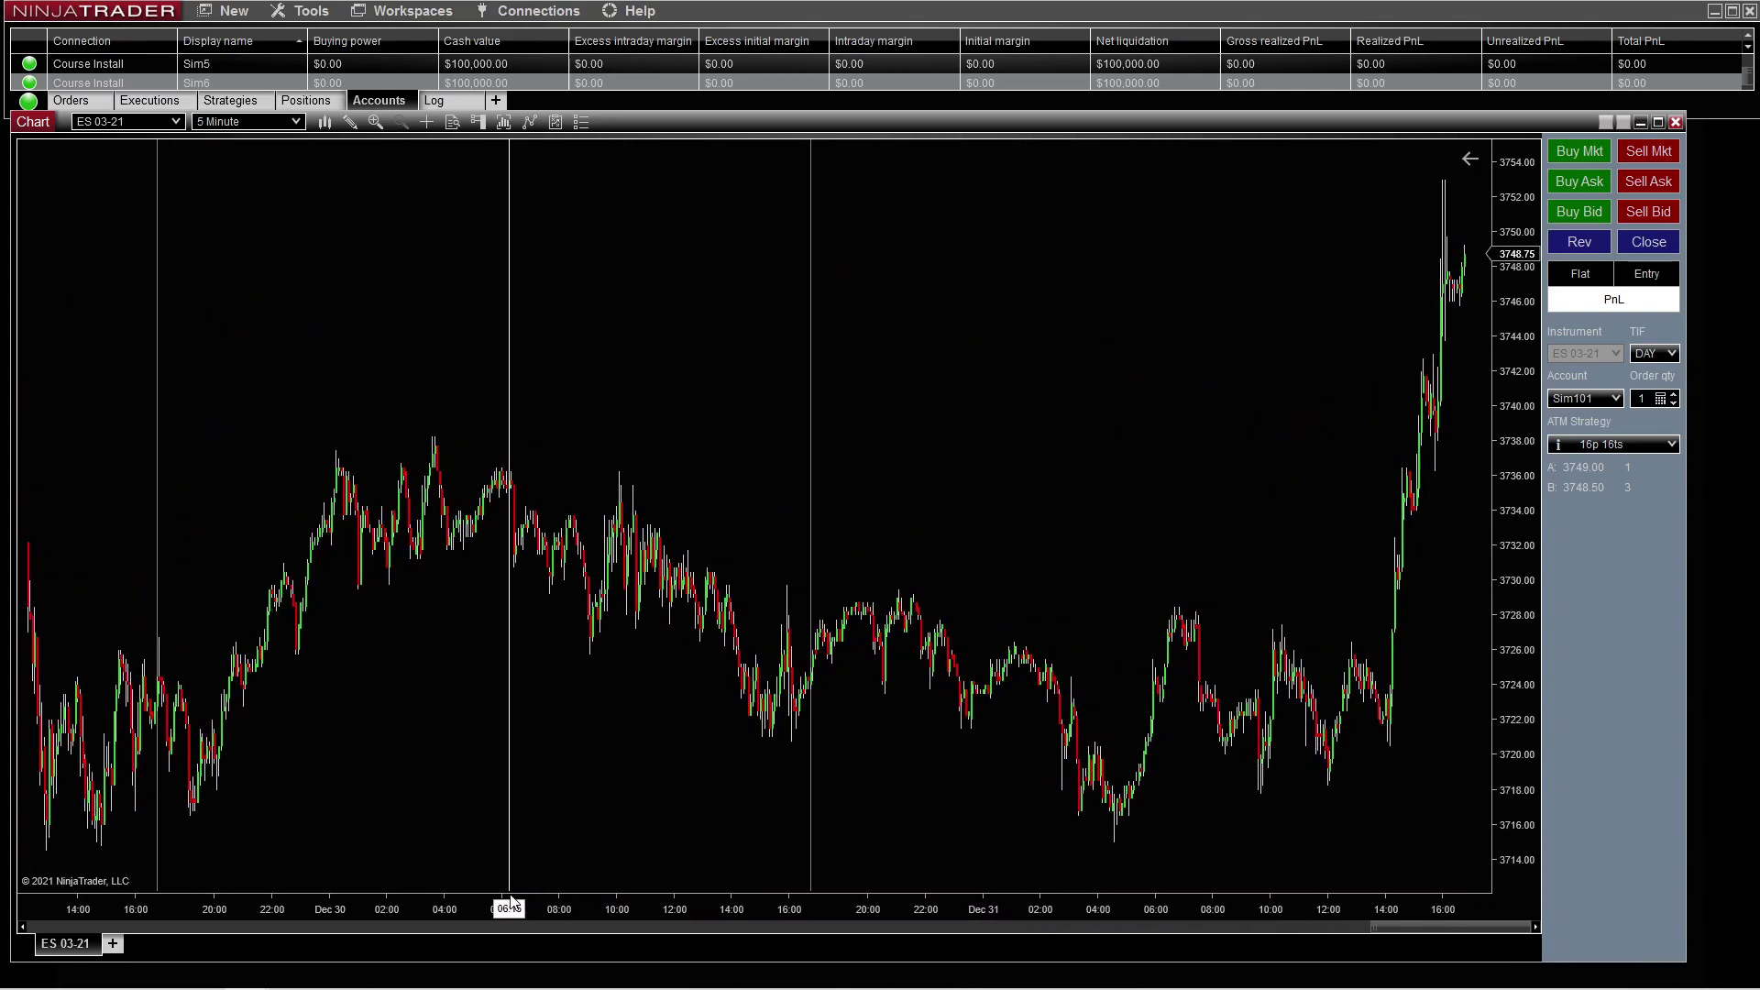
pyautogui.moveTo(1210, 912); pyautogui.dragTo(538, 909)
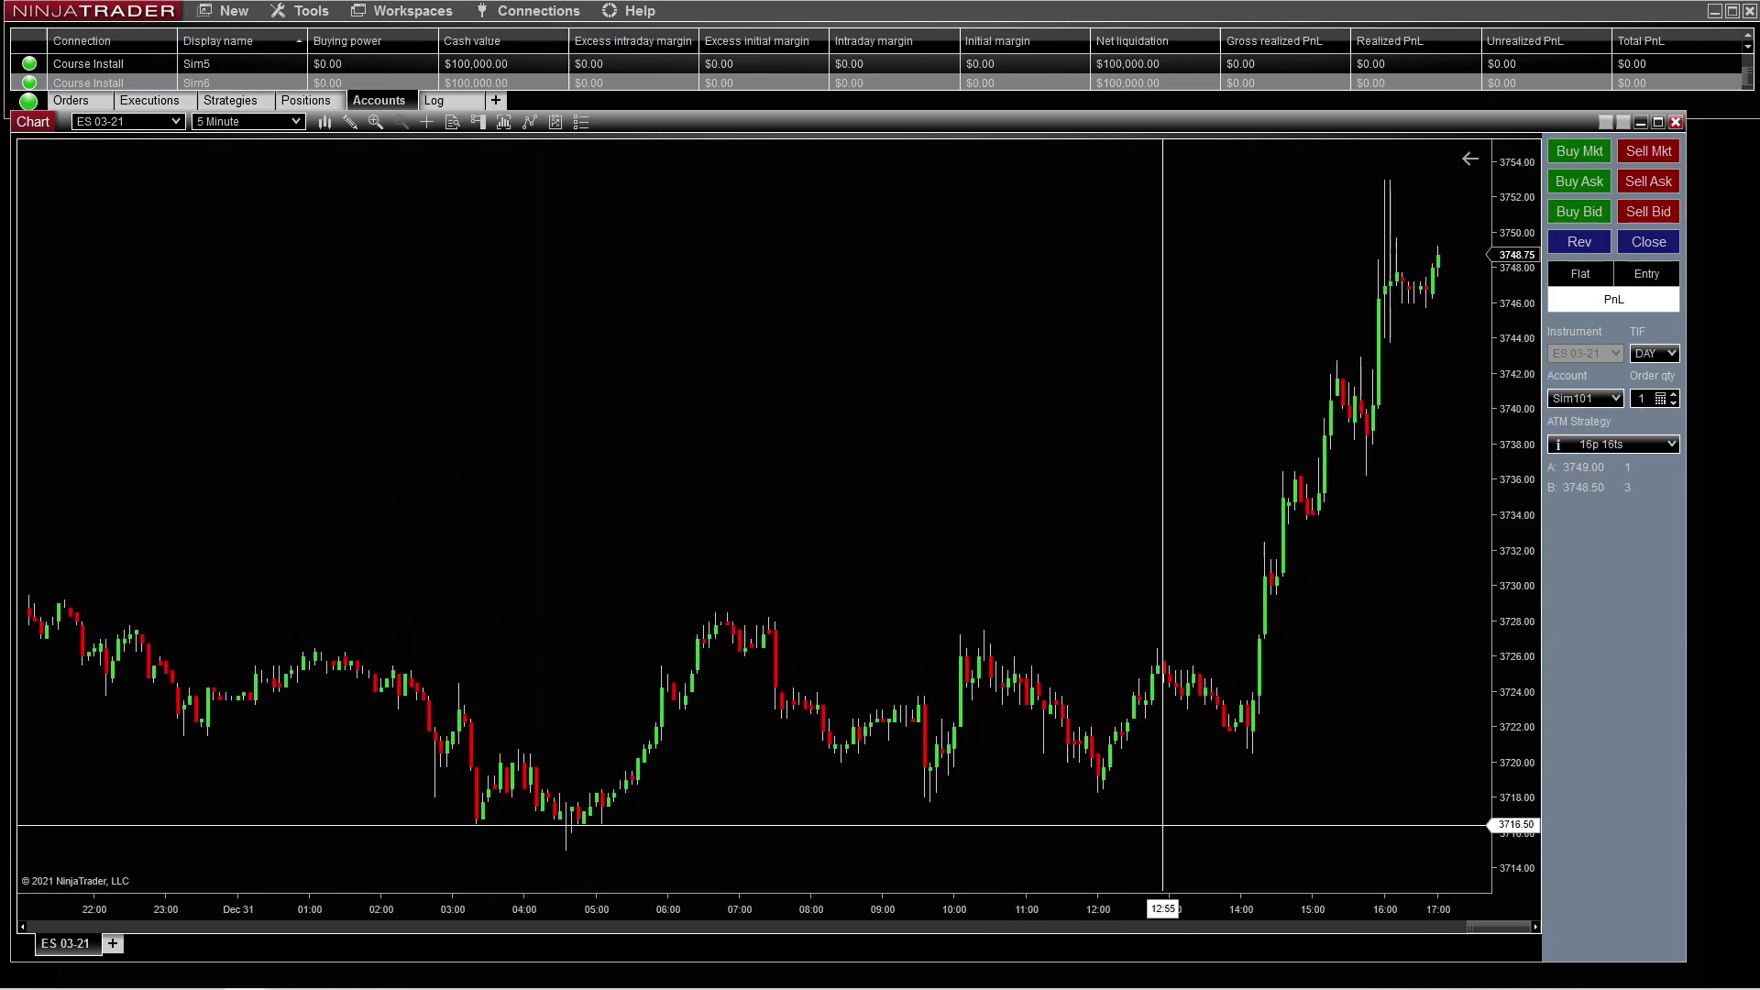
pyautogui.moveTo(1153, 818); pyautogui.dragTo(1151, 699)
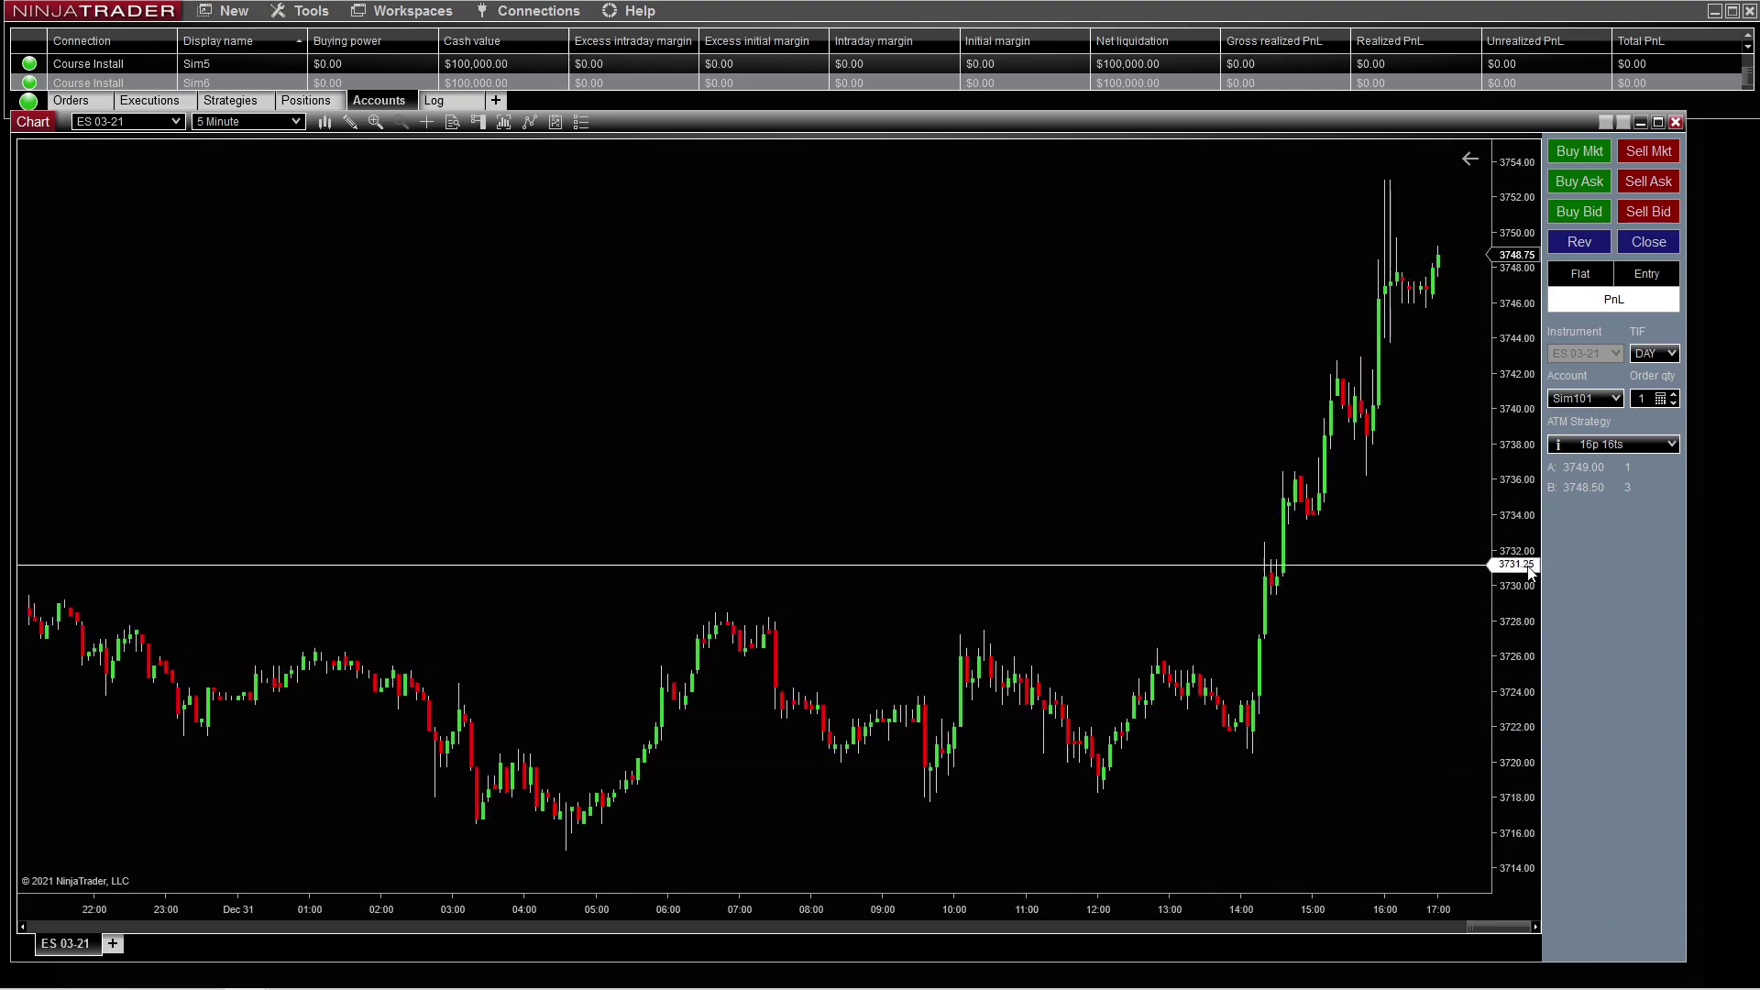
# Try rescaling the price axis manually and moving the chart freely in price and back in time to Dec 30
pyautogui.moveTo(1519, 595)
pyautogui.mouseDown()
pyautogui.moveTo(1504, 354)
pyautogui.moveTo(1517, 629)
pyautogui.mouseUp()
pyautogui.moveTo(1515, 503)
pyautogui.mouseDown()
pyautogui.moveTo(1517, 569)
pyautogui.moveTo(1517, 476)
pyautogui.mouseUp()
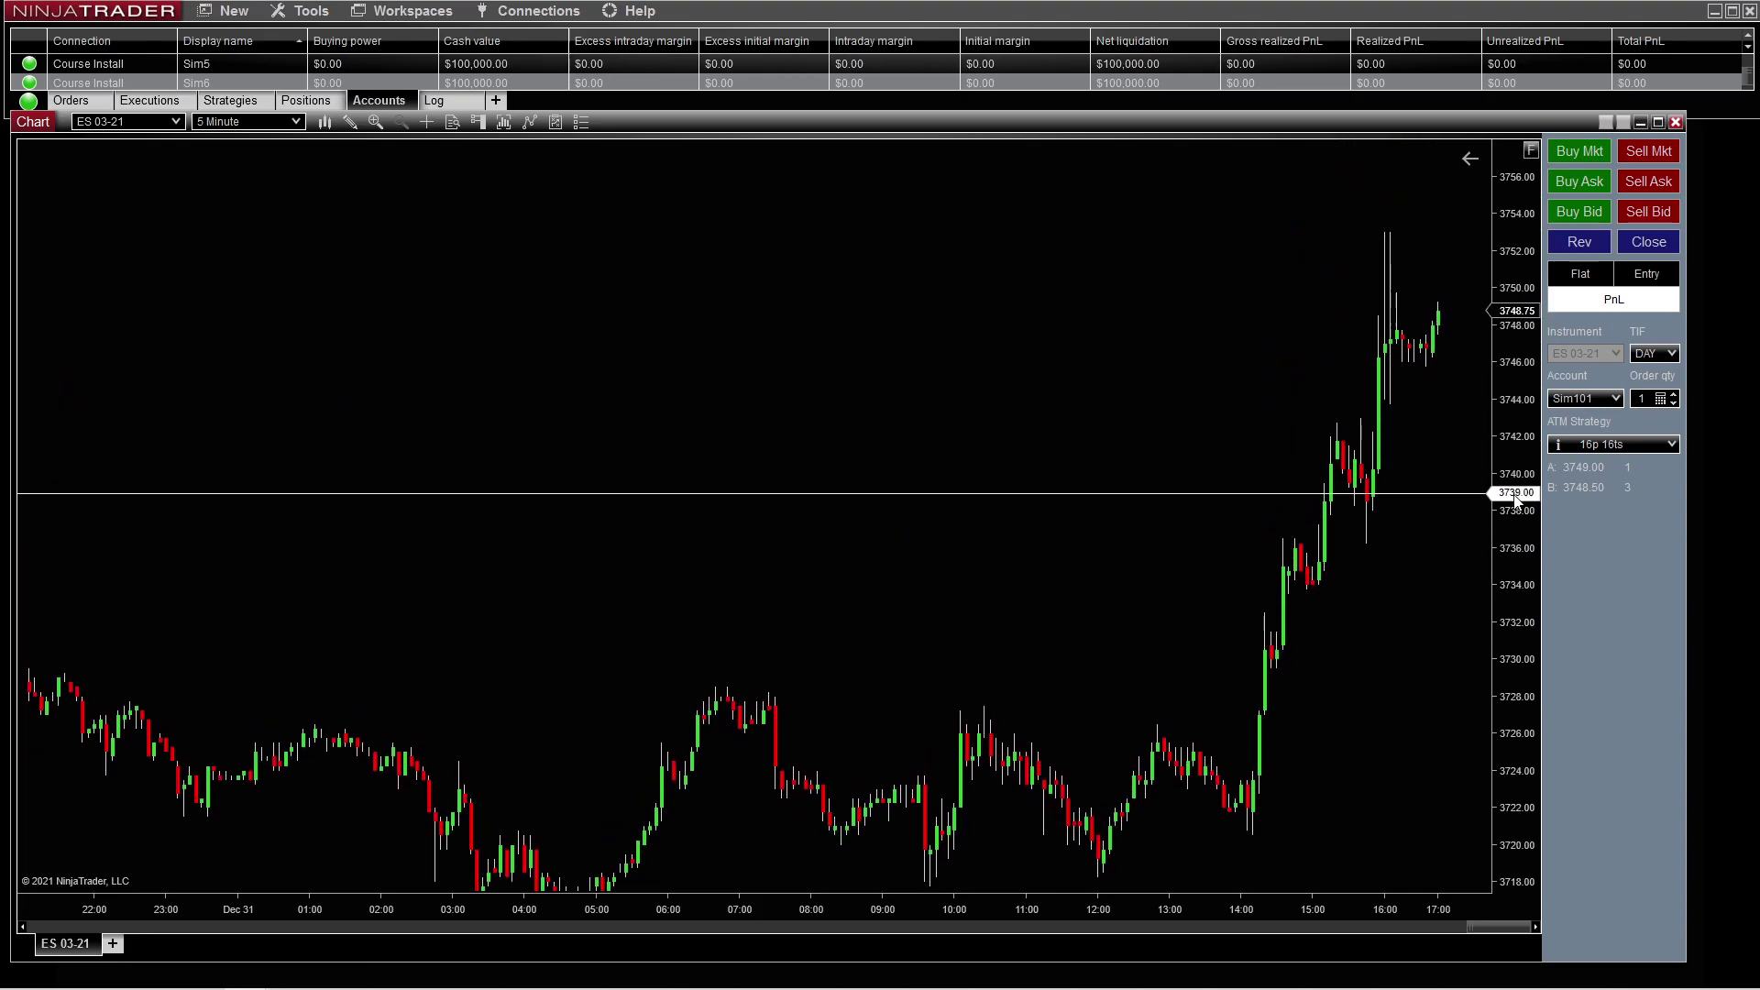
pyautogui.moveTo(1011, 607); pyautogui.dragTo(975, 510)
pyautogui.scroll(-1, 972, 535)
pyautogui.moveTo(973, 404); pyautogui.dragTo(947, 635)
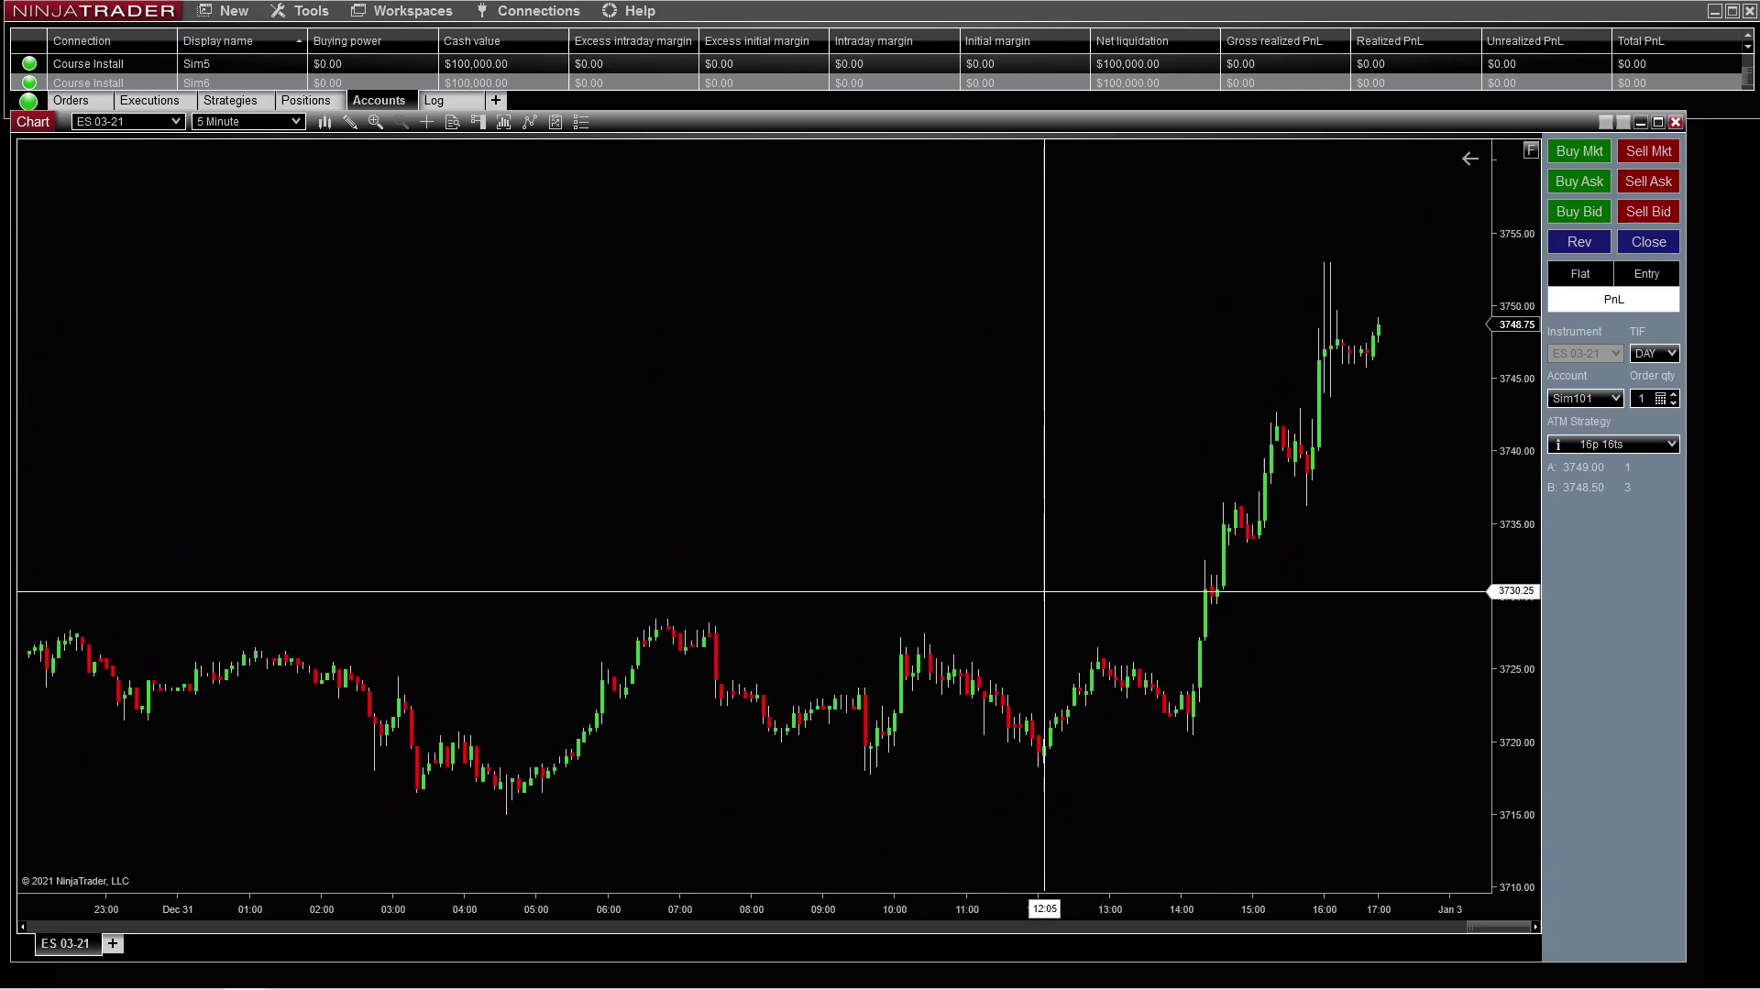
pyautogui.moveTo(1044, 592); pyautogui.dragTo(1034, 157)
pyautogui.scroll(20, 873, 562)
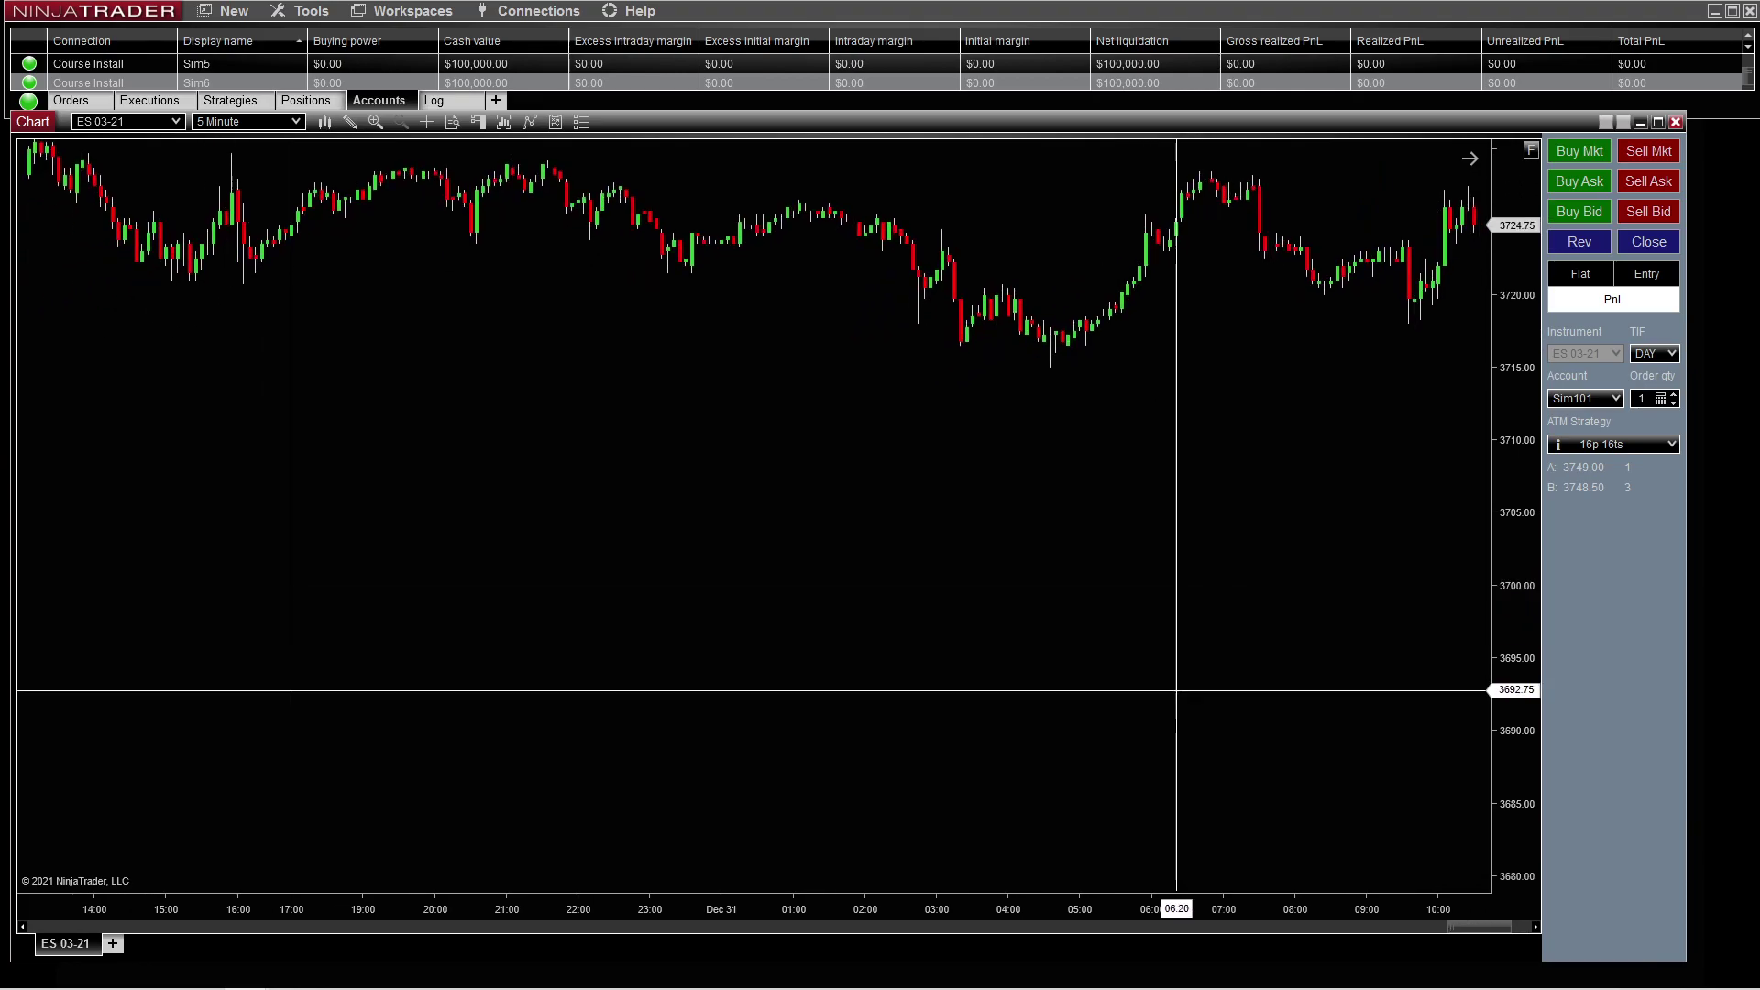
pyautogui.click(869, 927)
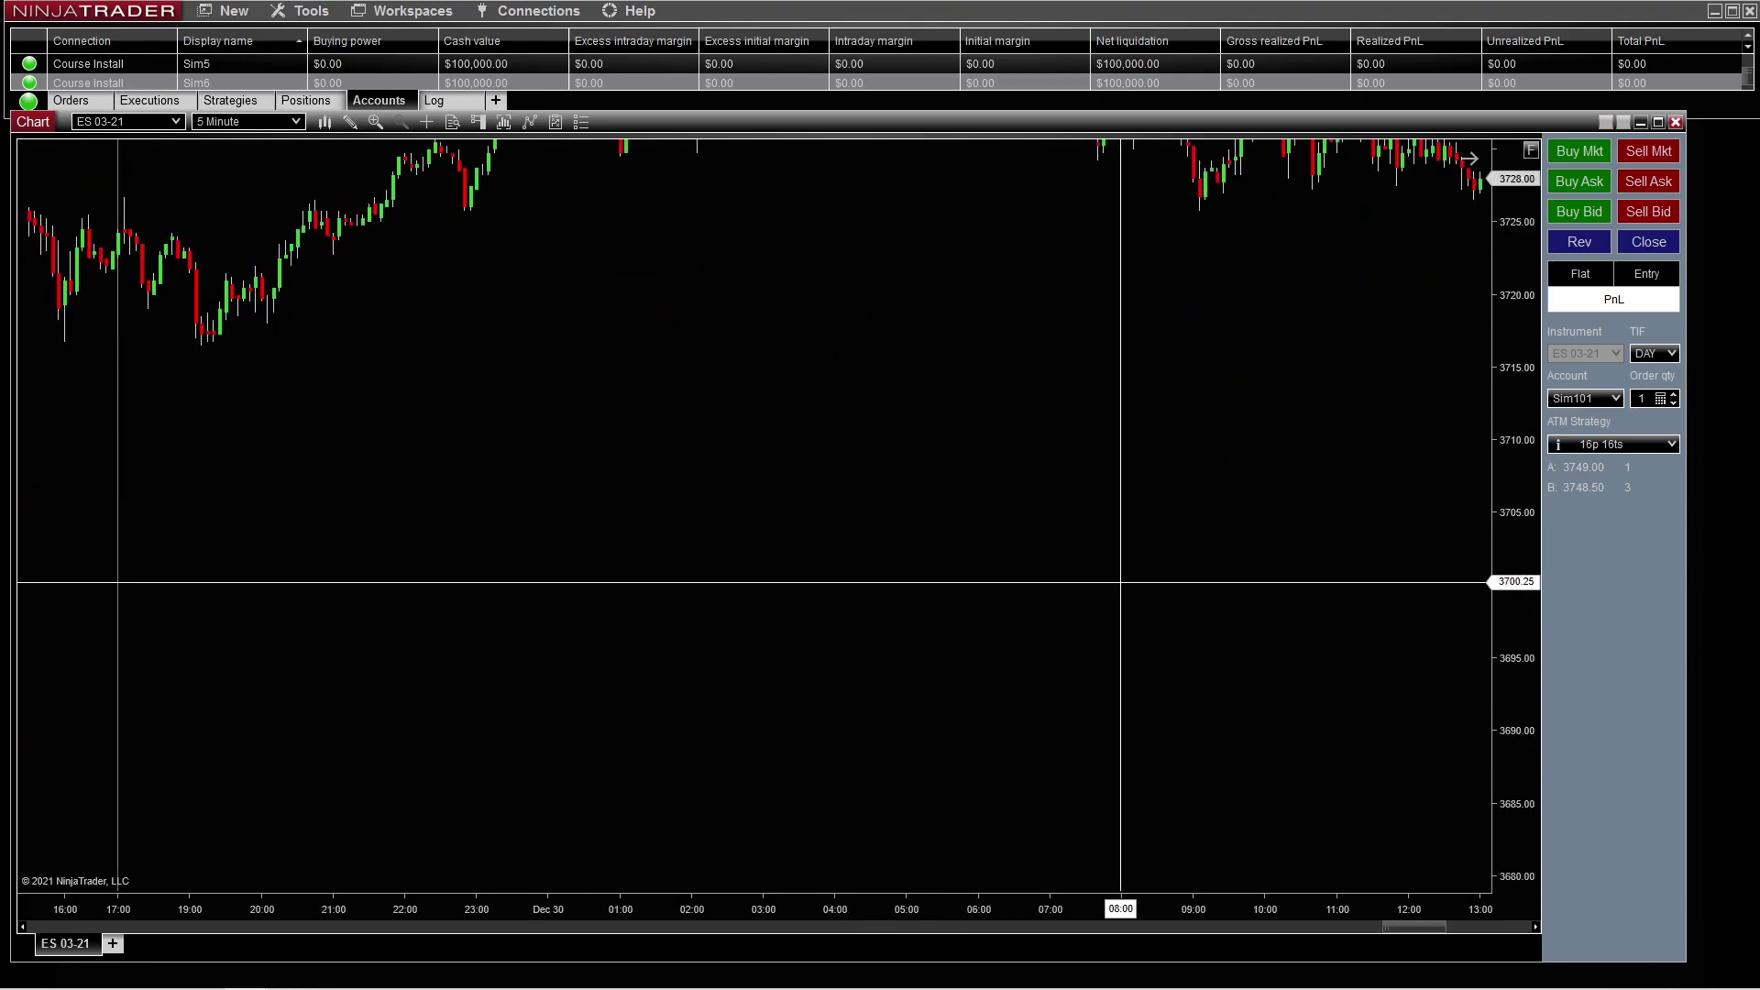
# Restore the automatic price scale and bring the chart to the latest bars, leaving empty space after them
pyautogui.click(1533, 151)
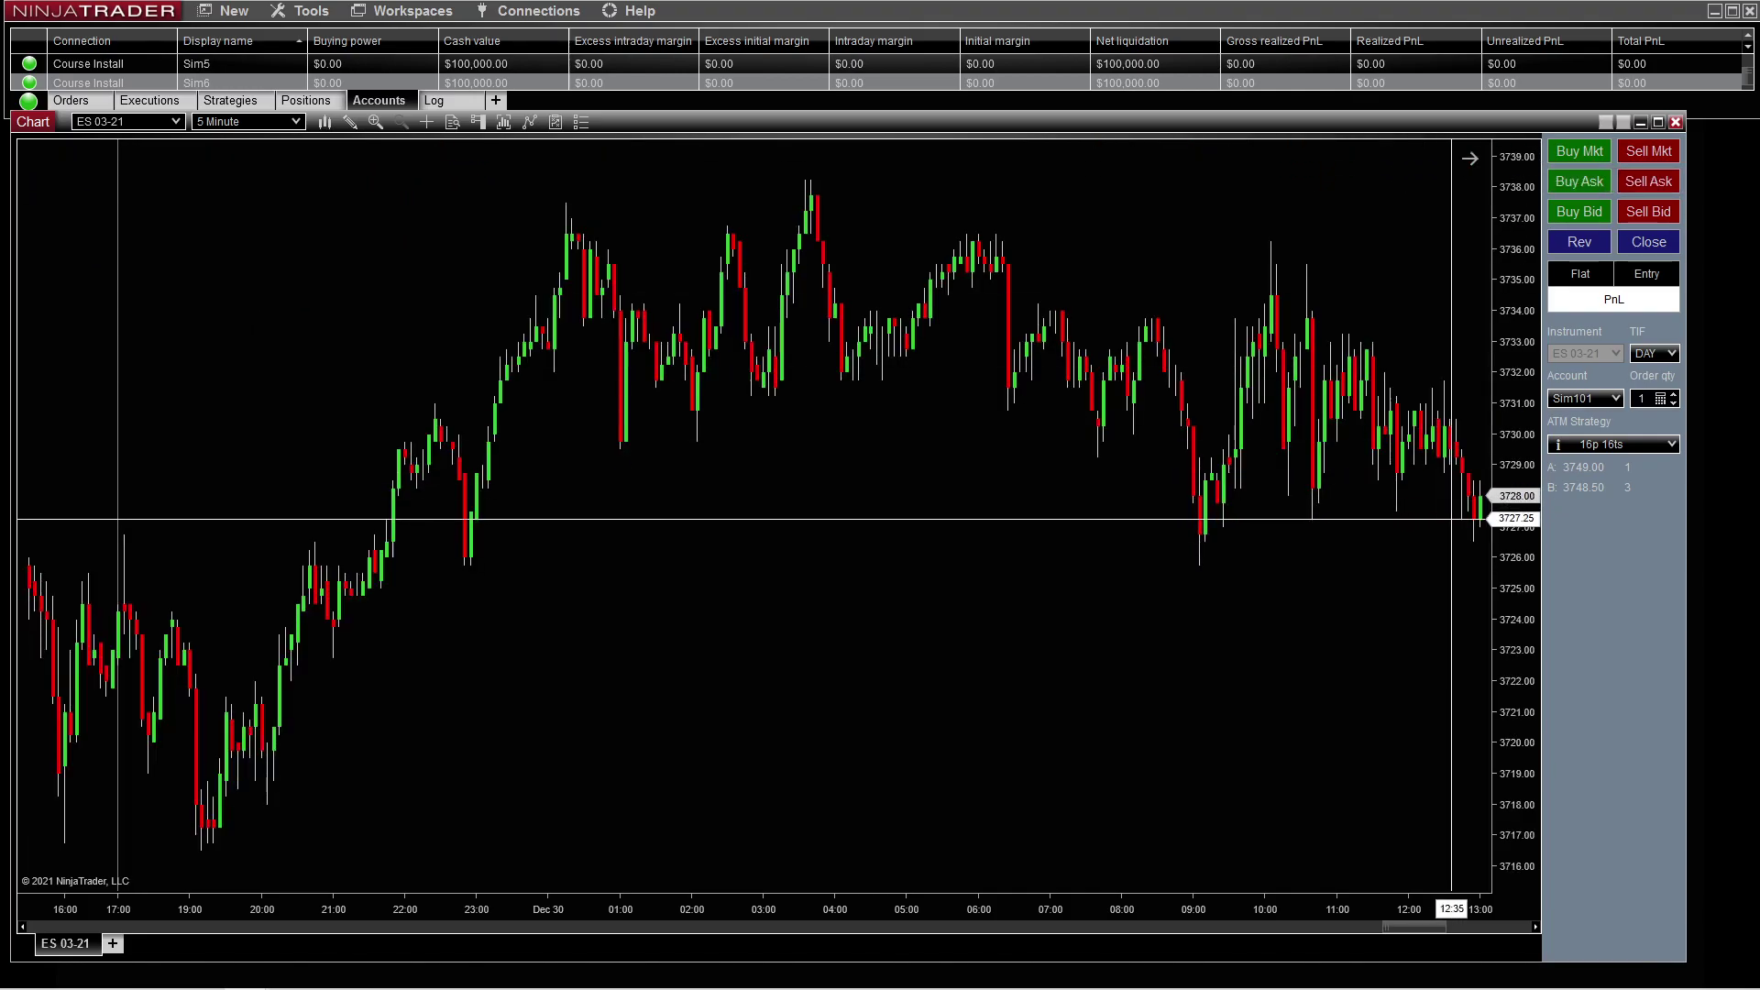
pyautogui.moveTo(1446, 602); pyautogui.dragTo(618, 600)
pyautogui.scroll(-5, 926, 688)
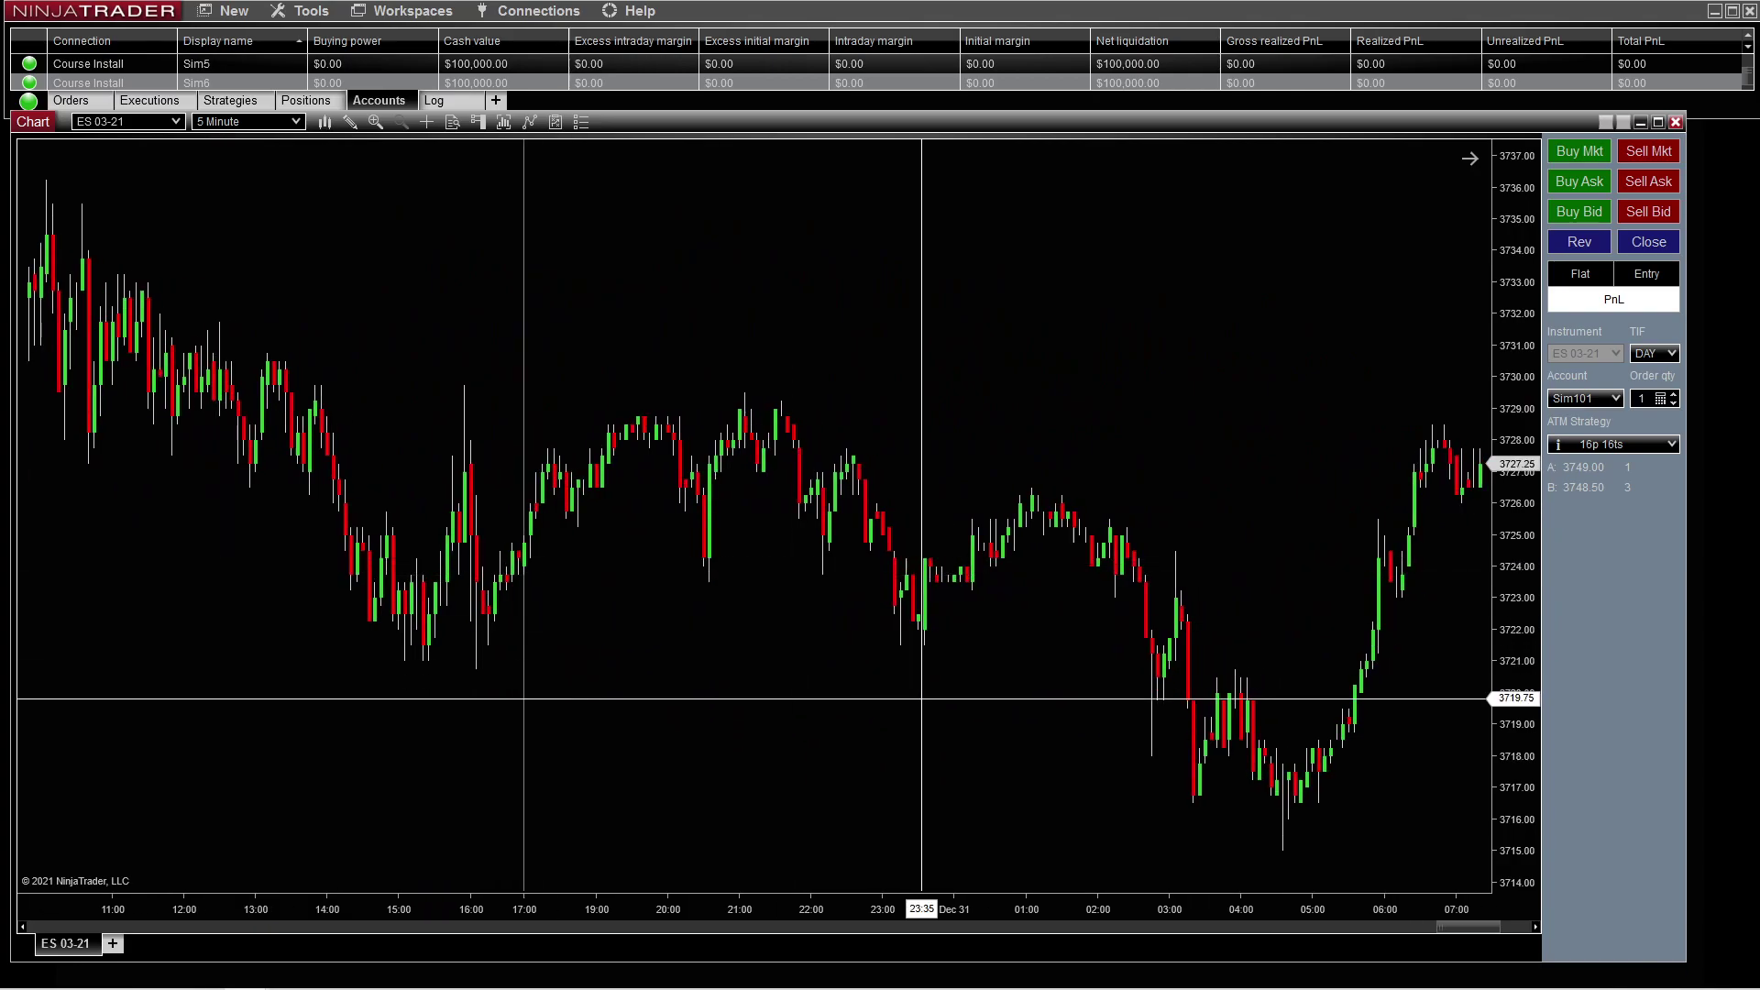
pyautogui.moveTo(1456, 927); pyautogui.dragTo(1042, 739)
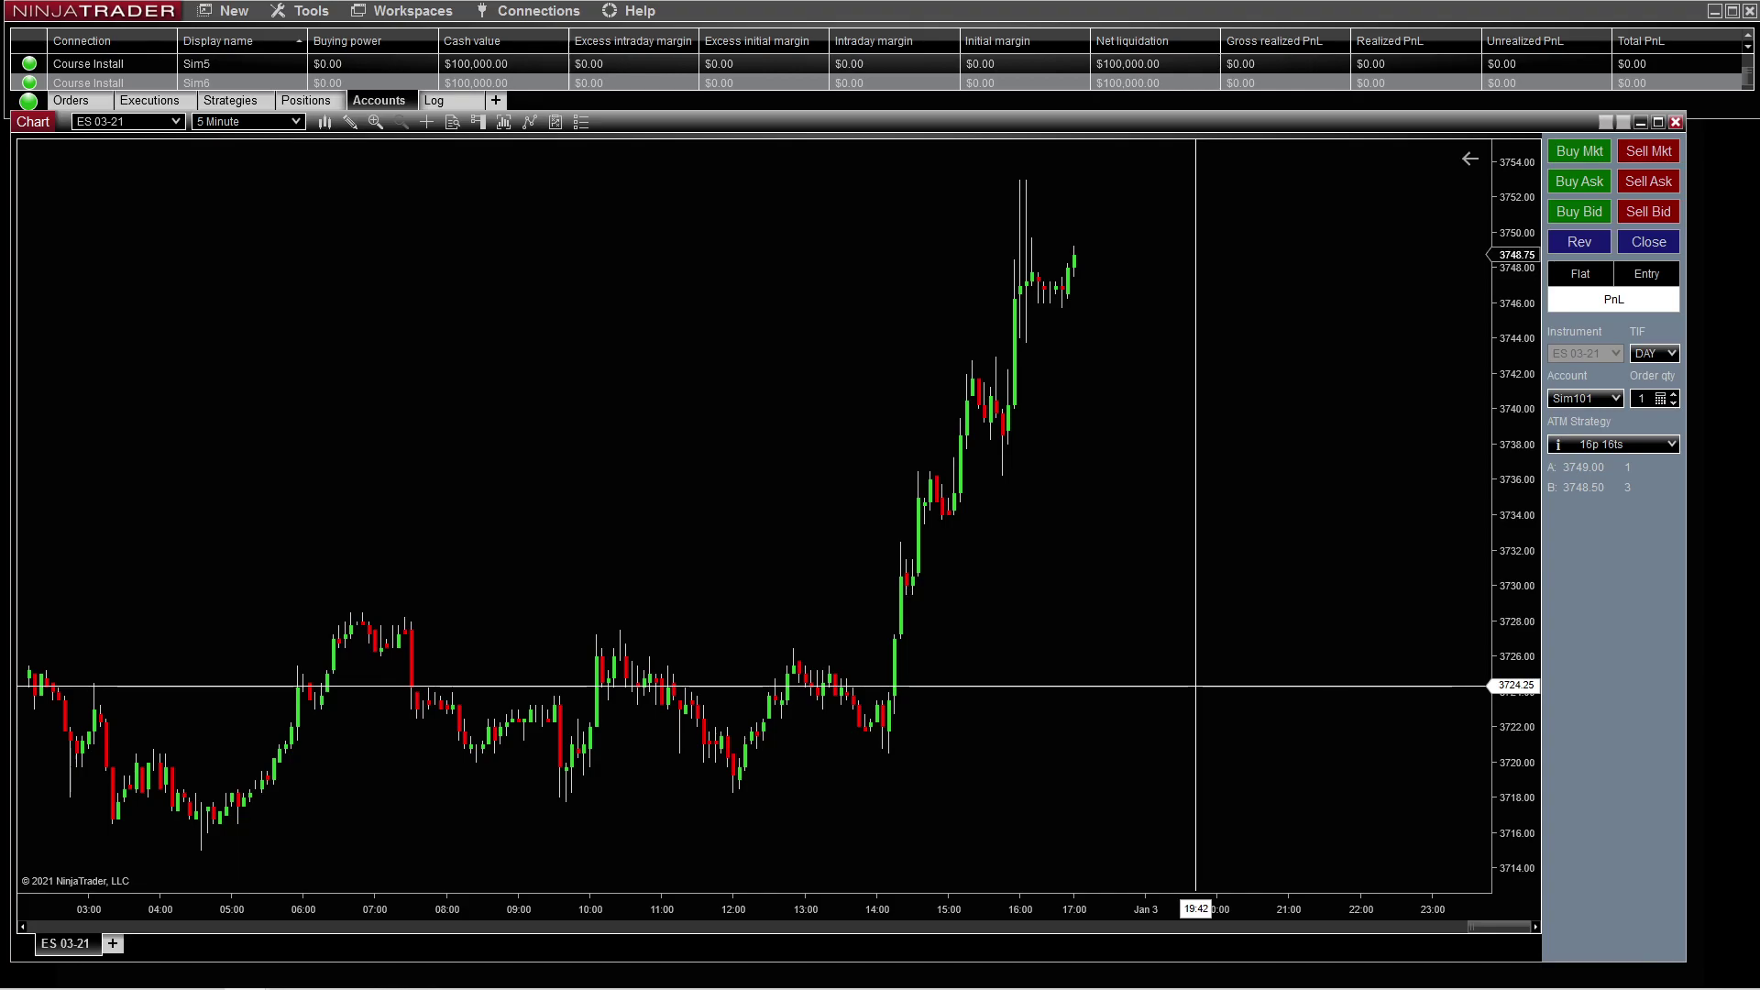
pyautogui.moveTo(1249, 660); pyautogui.dragTo(1171, 668)
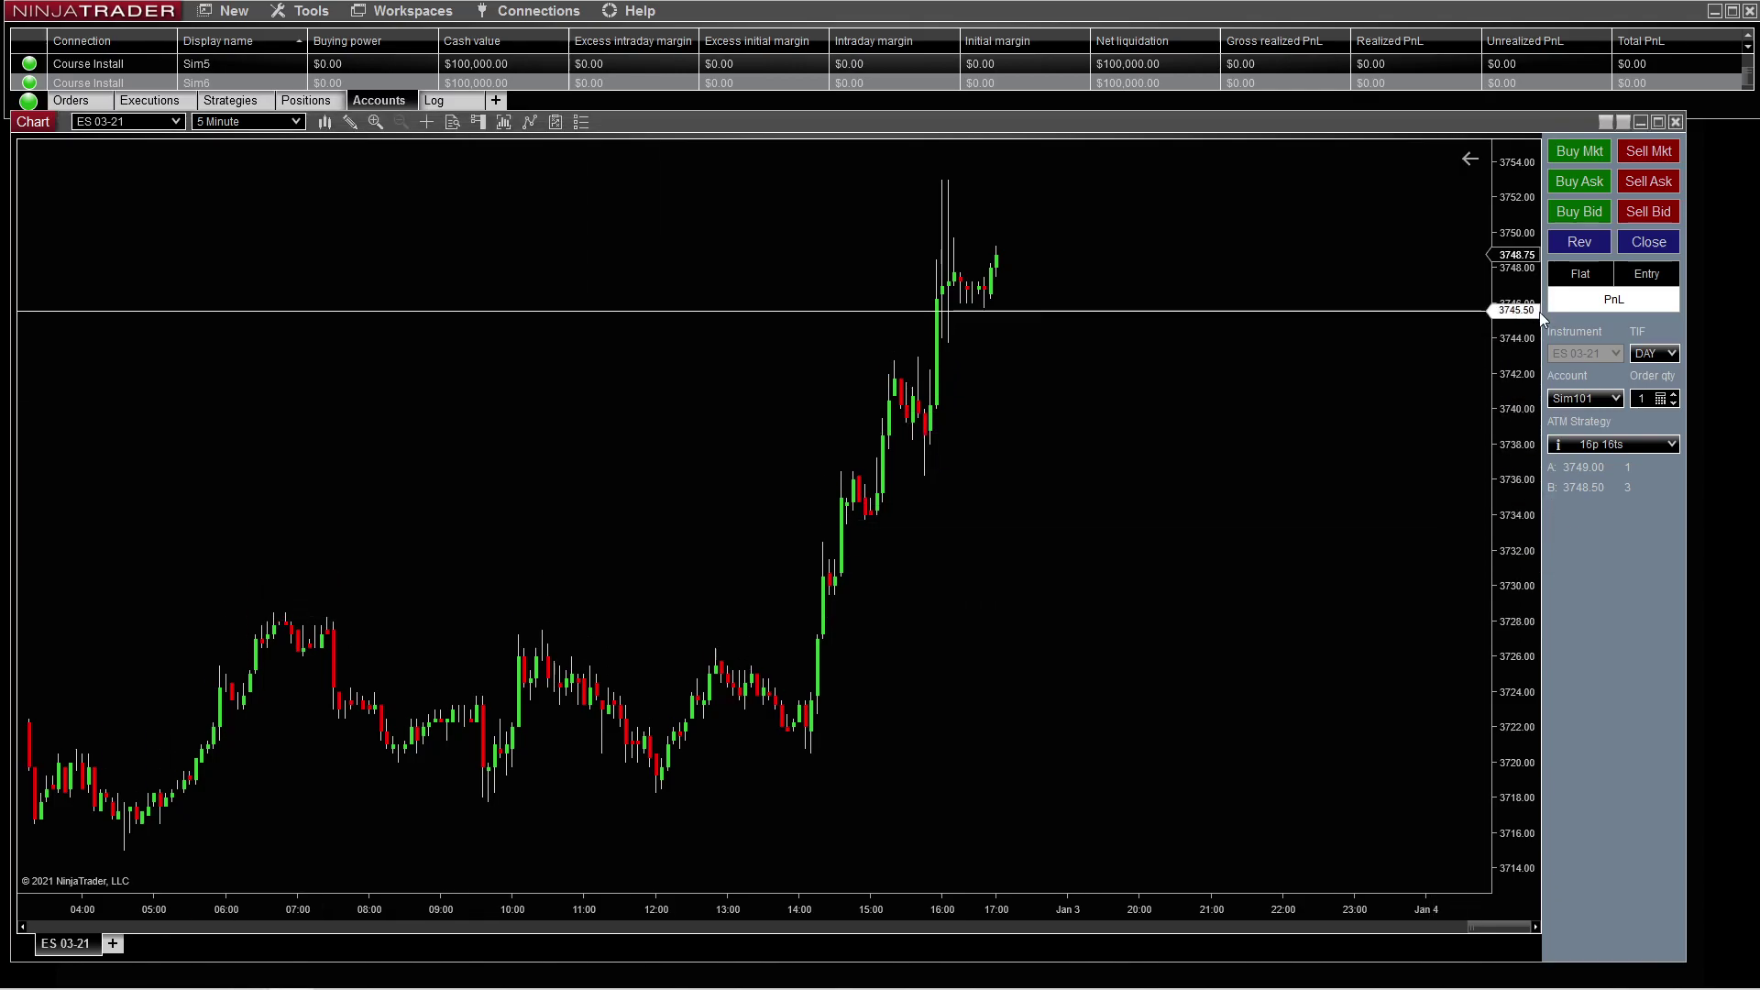
# Try a compressed manual price scale and squeeze the time axis until the sessions from Dec 28 through Dec 31 fit
pyautogui.moveTo(1529, 344); pyautogui.dragTo(1514, 581)
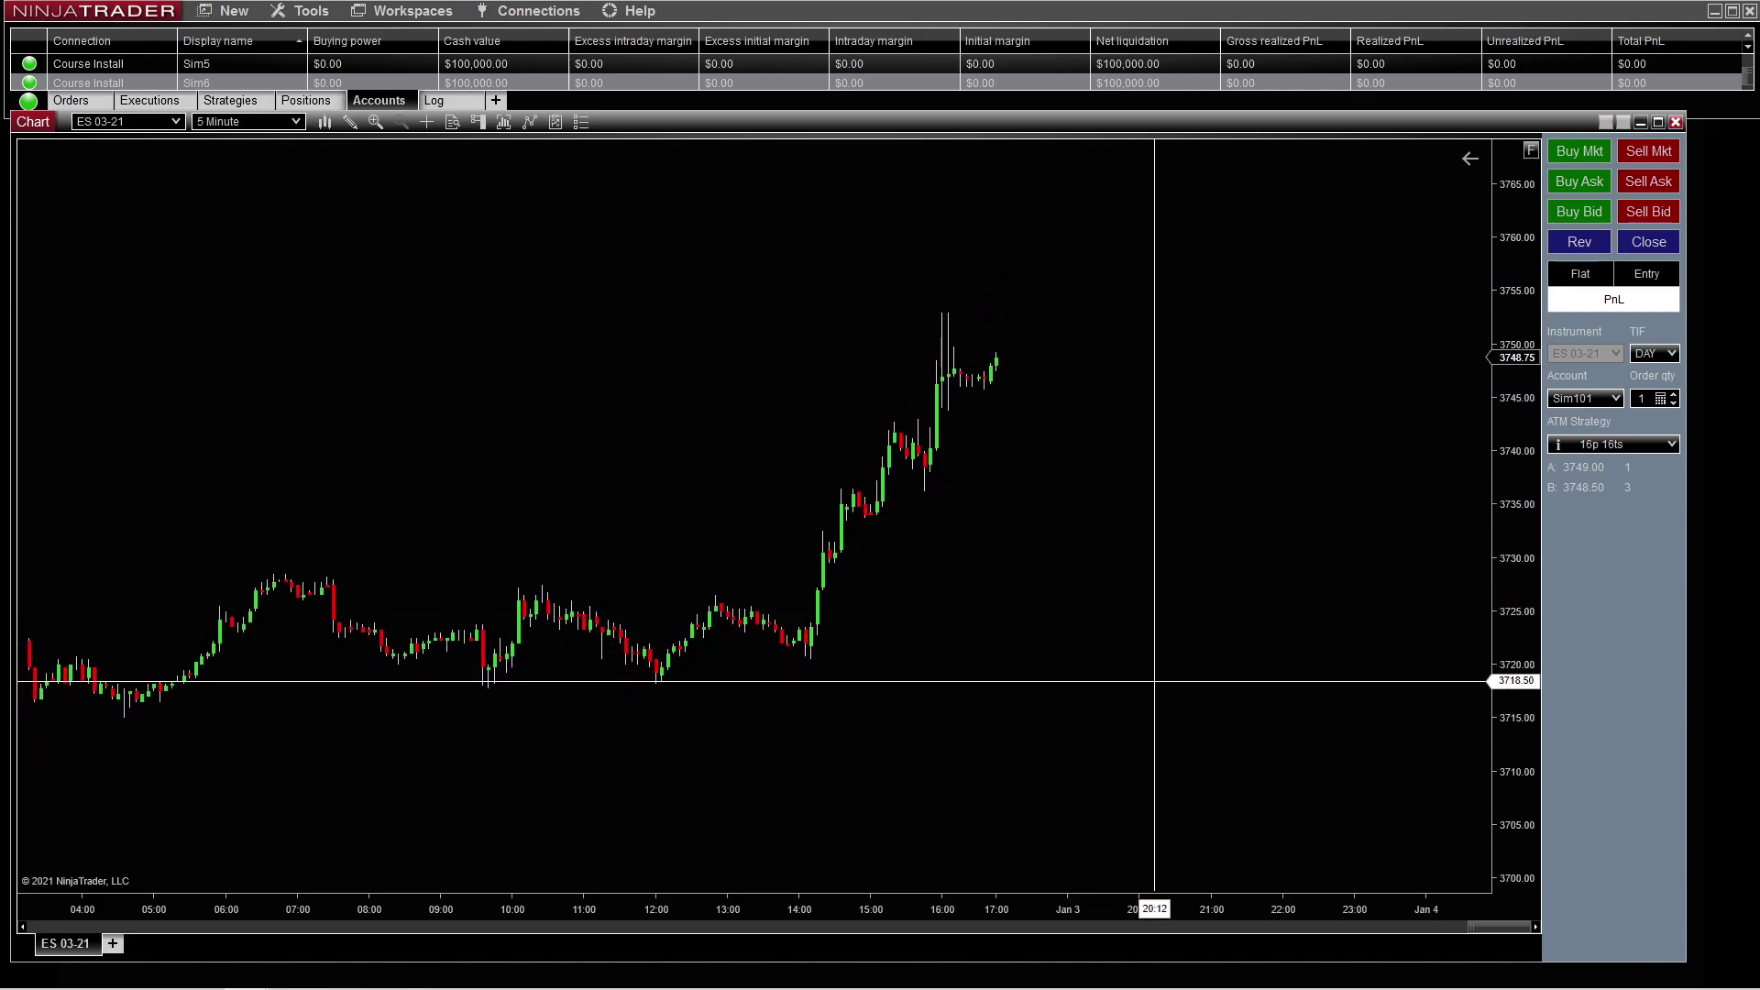
pyautogui.moveTo(1158, 680); pyautogui.dragTo(1559, 697)
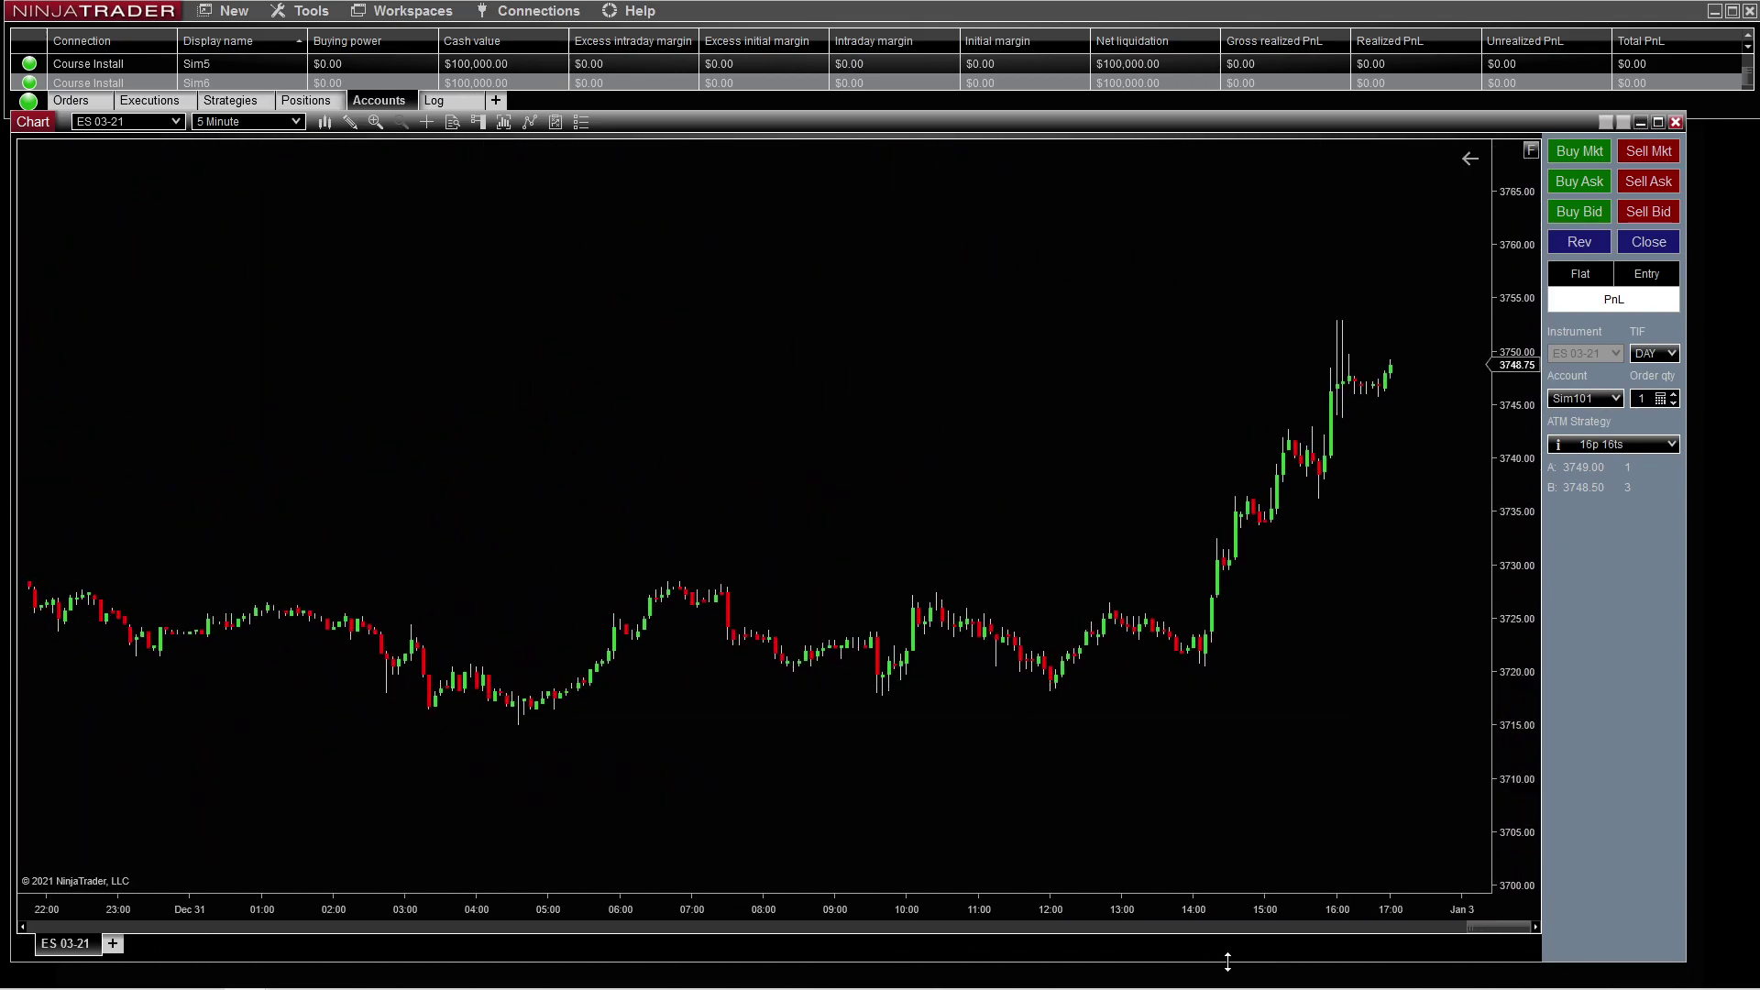
pyautogui.moveTo(1203, 913); pyautogui.dragTo(667, 811)
pyautogui.scroll(-10, 1375, 759)
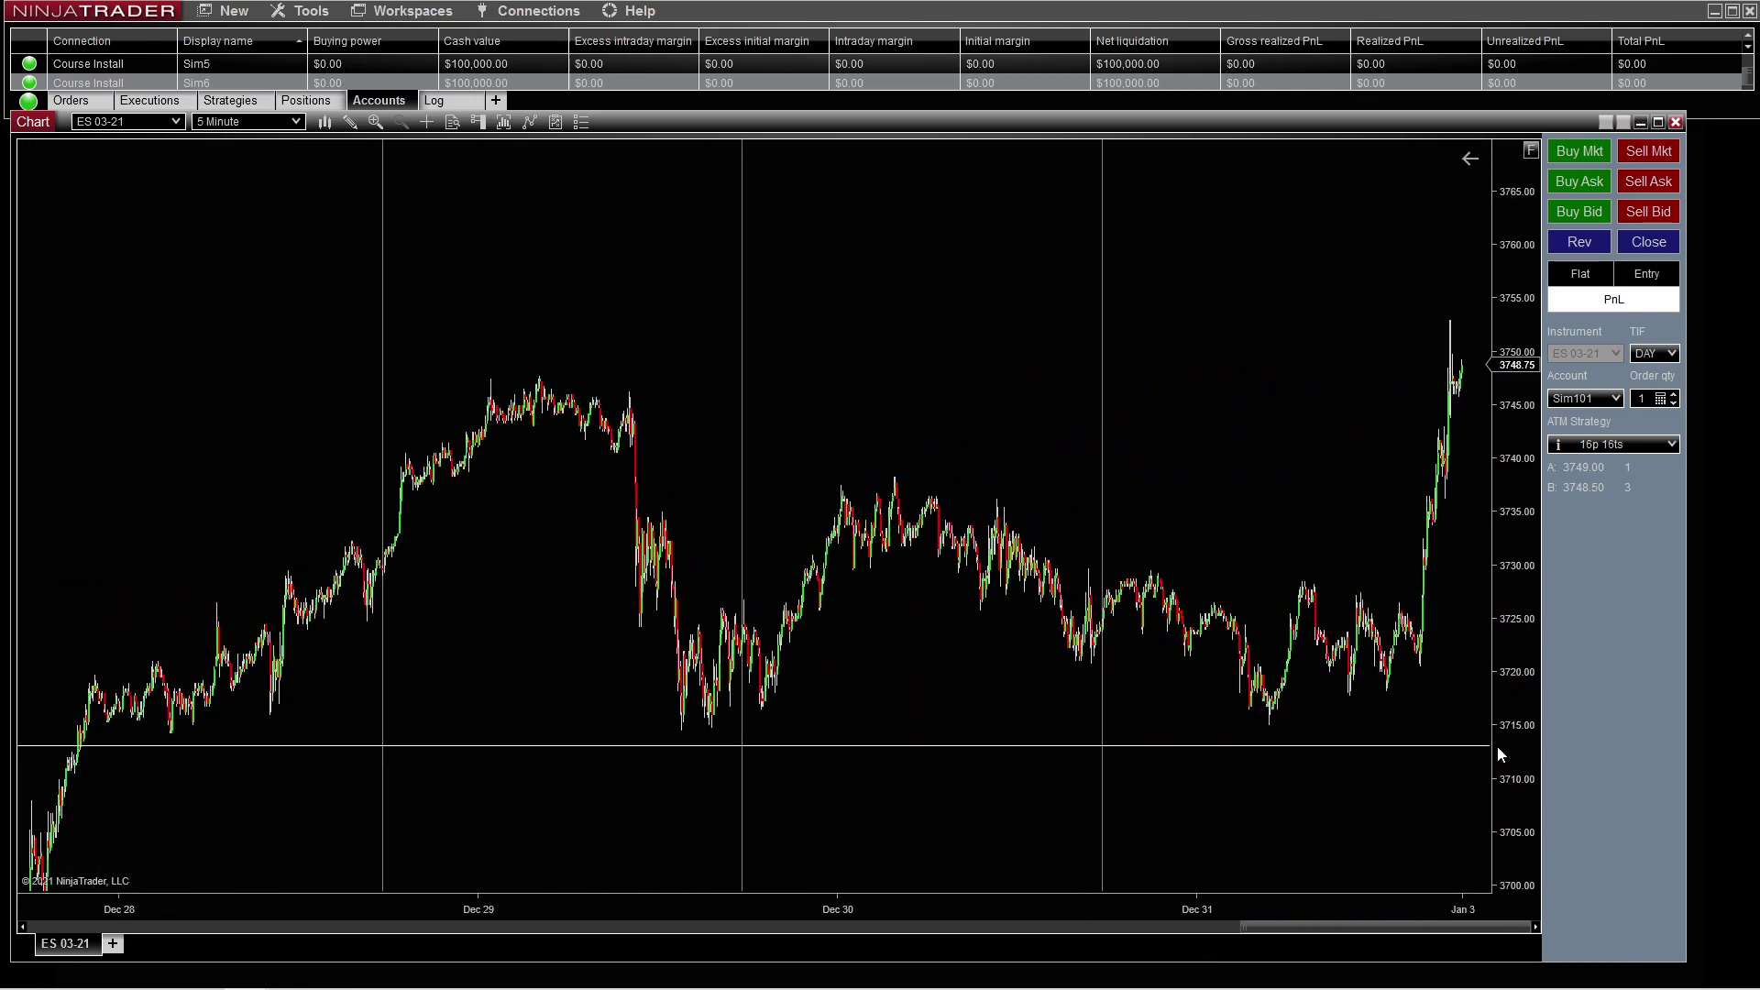
# Return to automatic price scaling and widen the bars to show about 11:00 to 17:00, with empty space after the last bar
pyautogui.moveTo(1410, 930)
pyautogui.mouseDown()
pyautogui.moveTo(689, 926)
pyautogui.moveTo(1422, 928)
pyautogui.mouseUp()
pyautogui.scroll(5, 1405, 642)
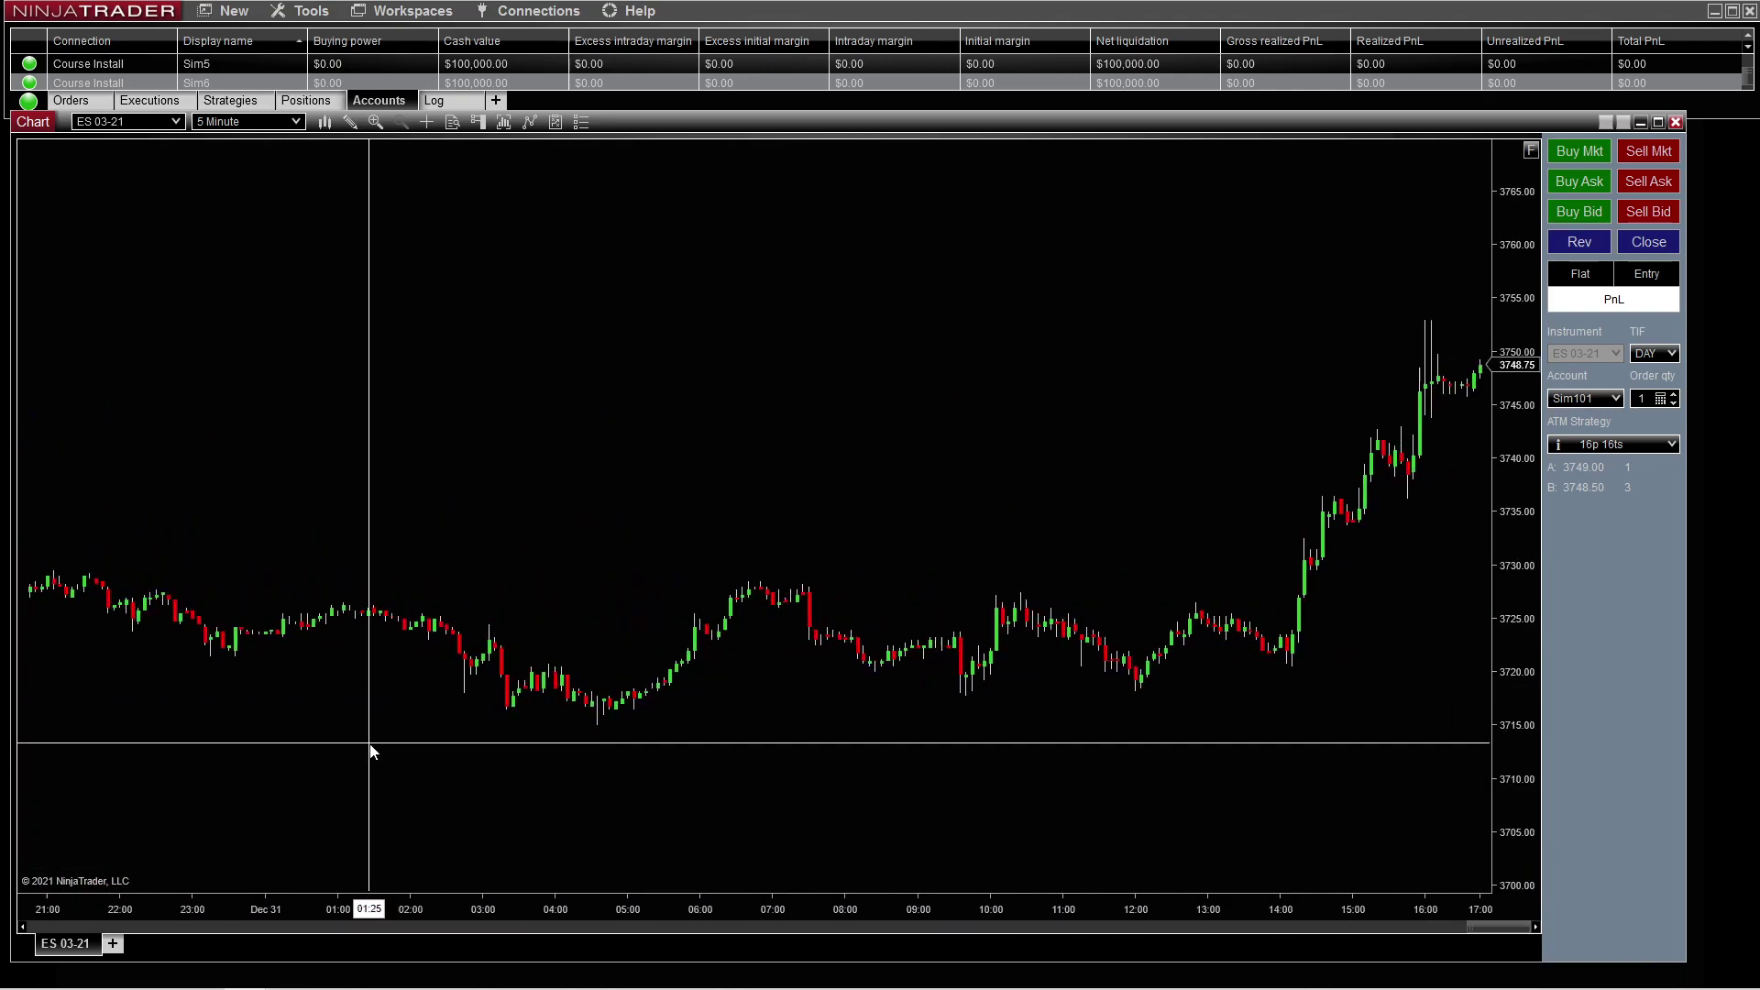
pyautogui.scroll(3, 1302, 894)
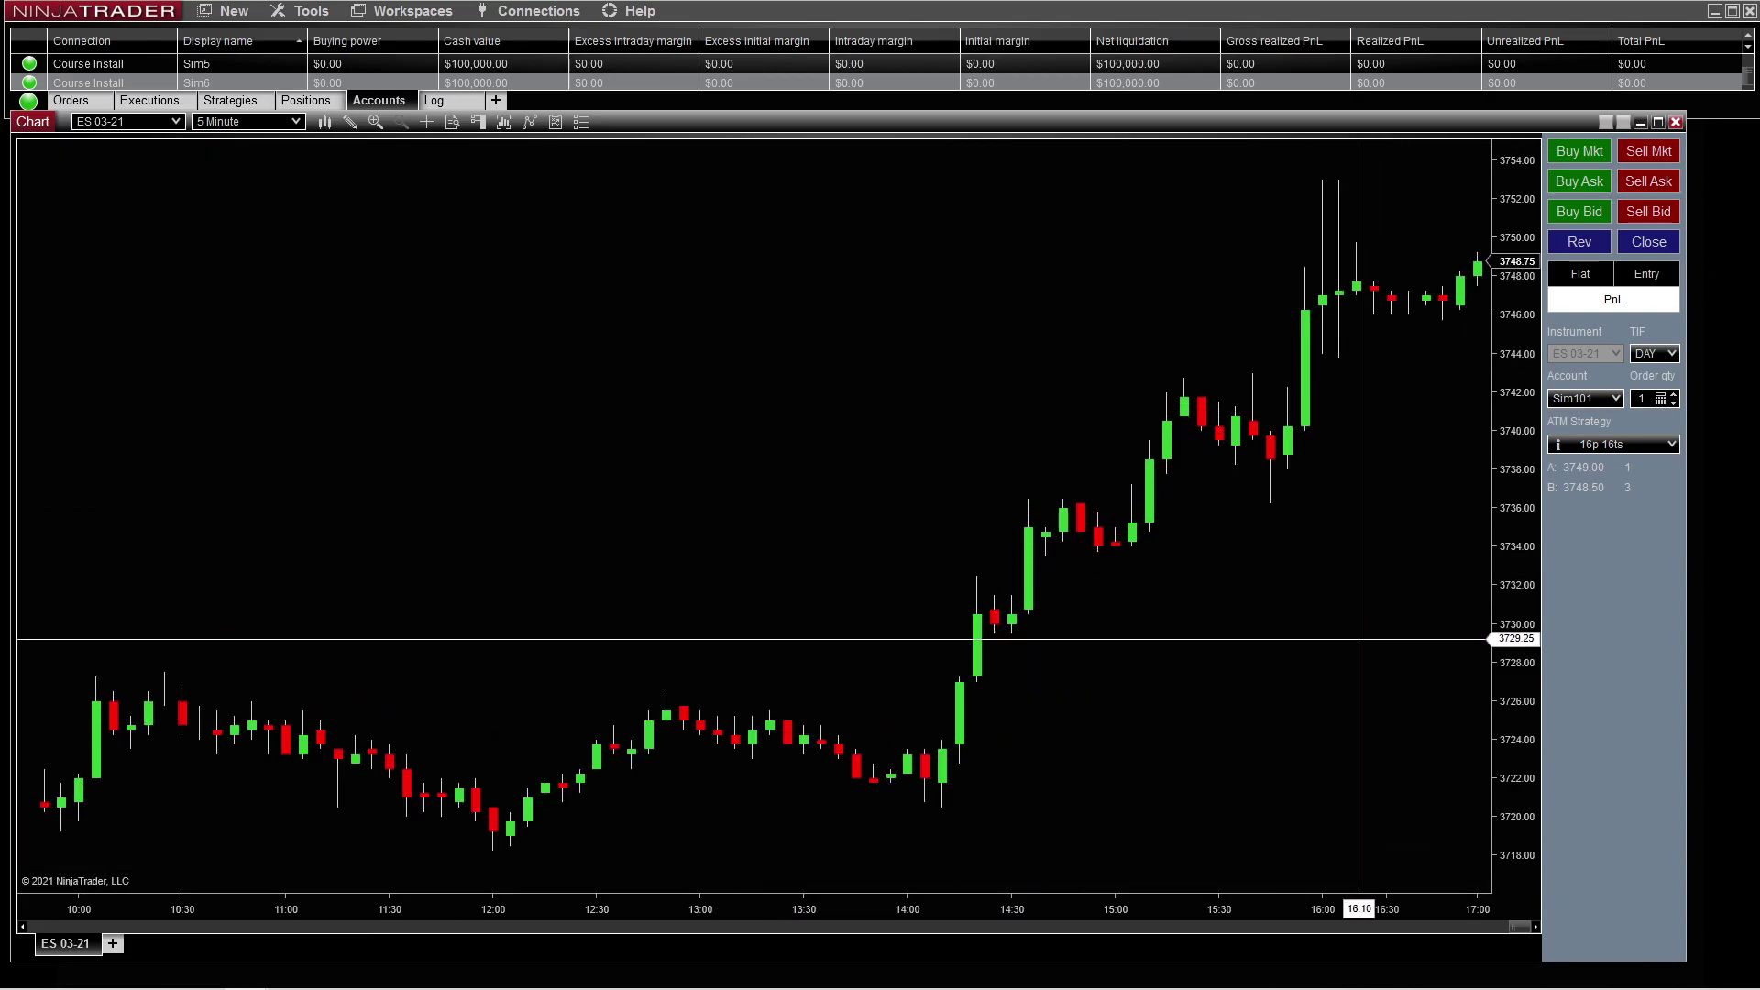
pyautogui.moveTo(1296, 715); pyautogui.dragTo(1101, 806)
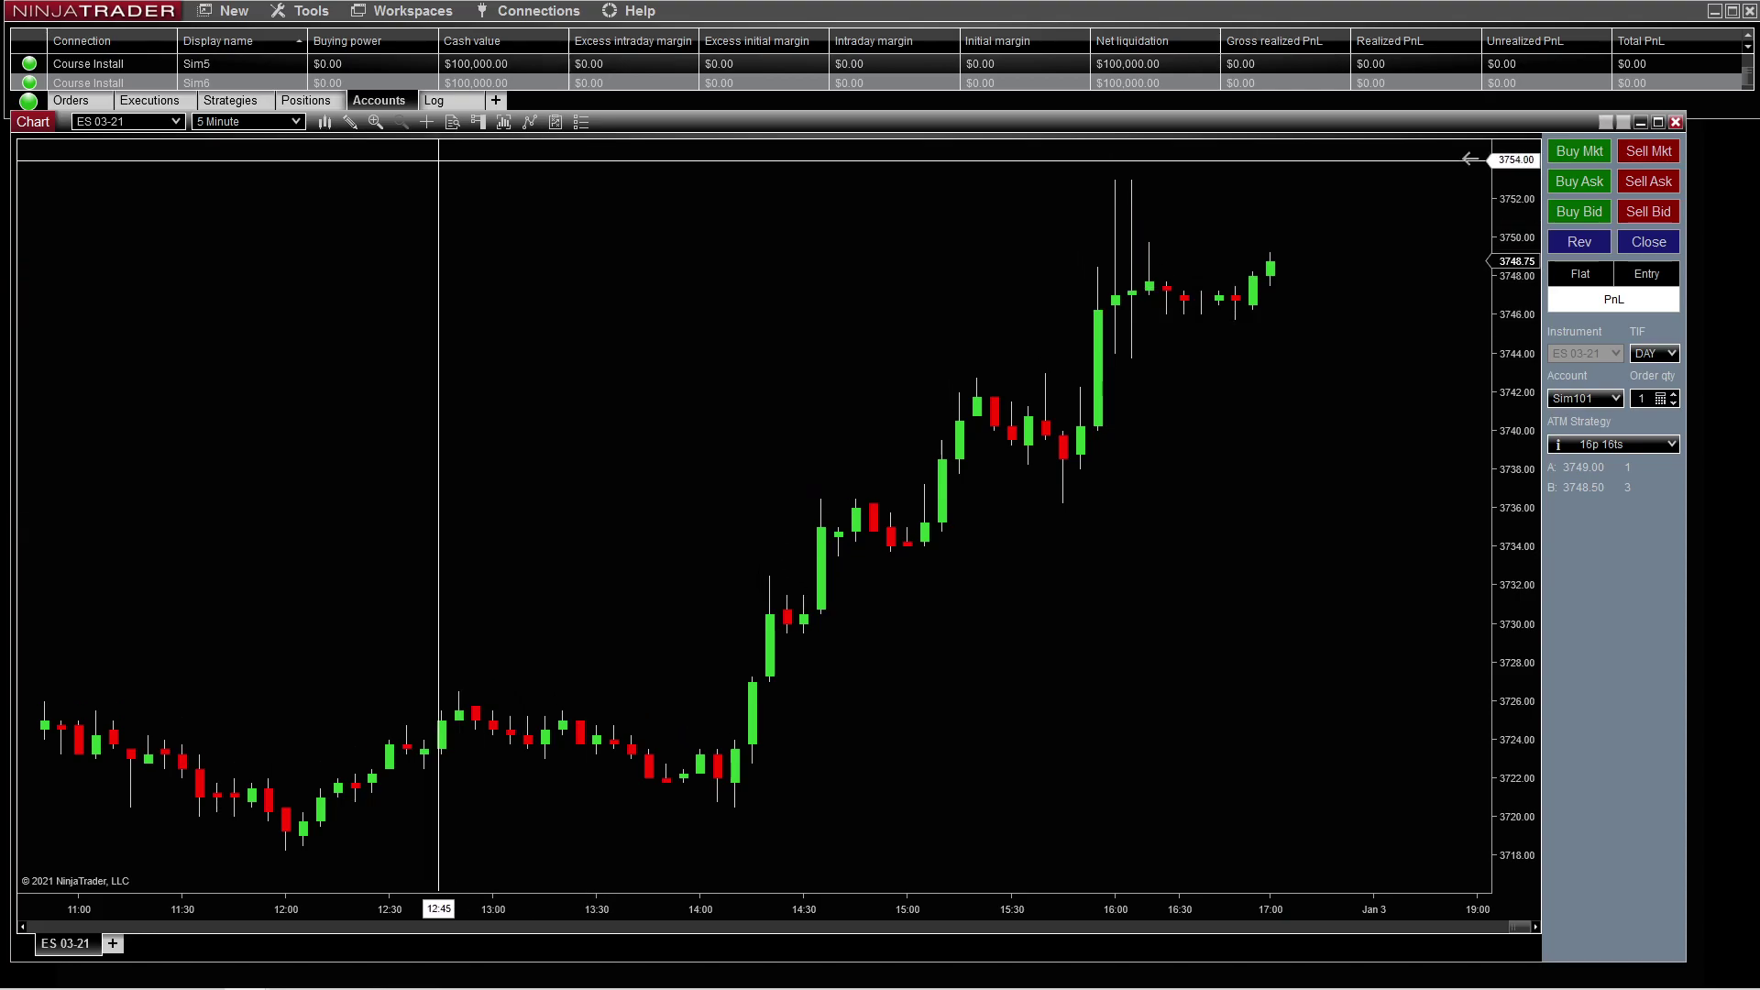
# Try the Box and Hollow candlestick chart styles and return the chart to Candlestick
pyautogui.click(326, 123)
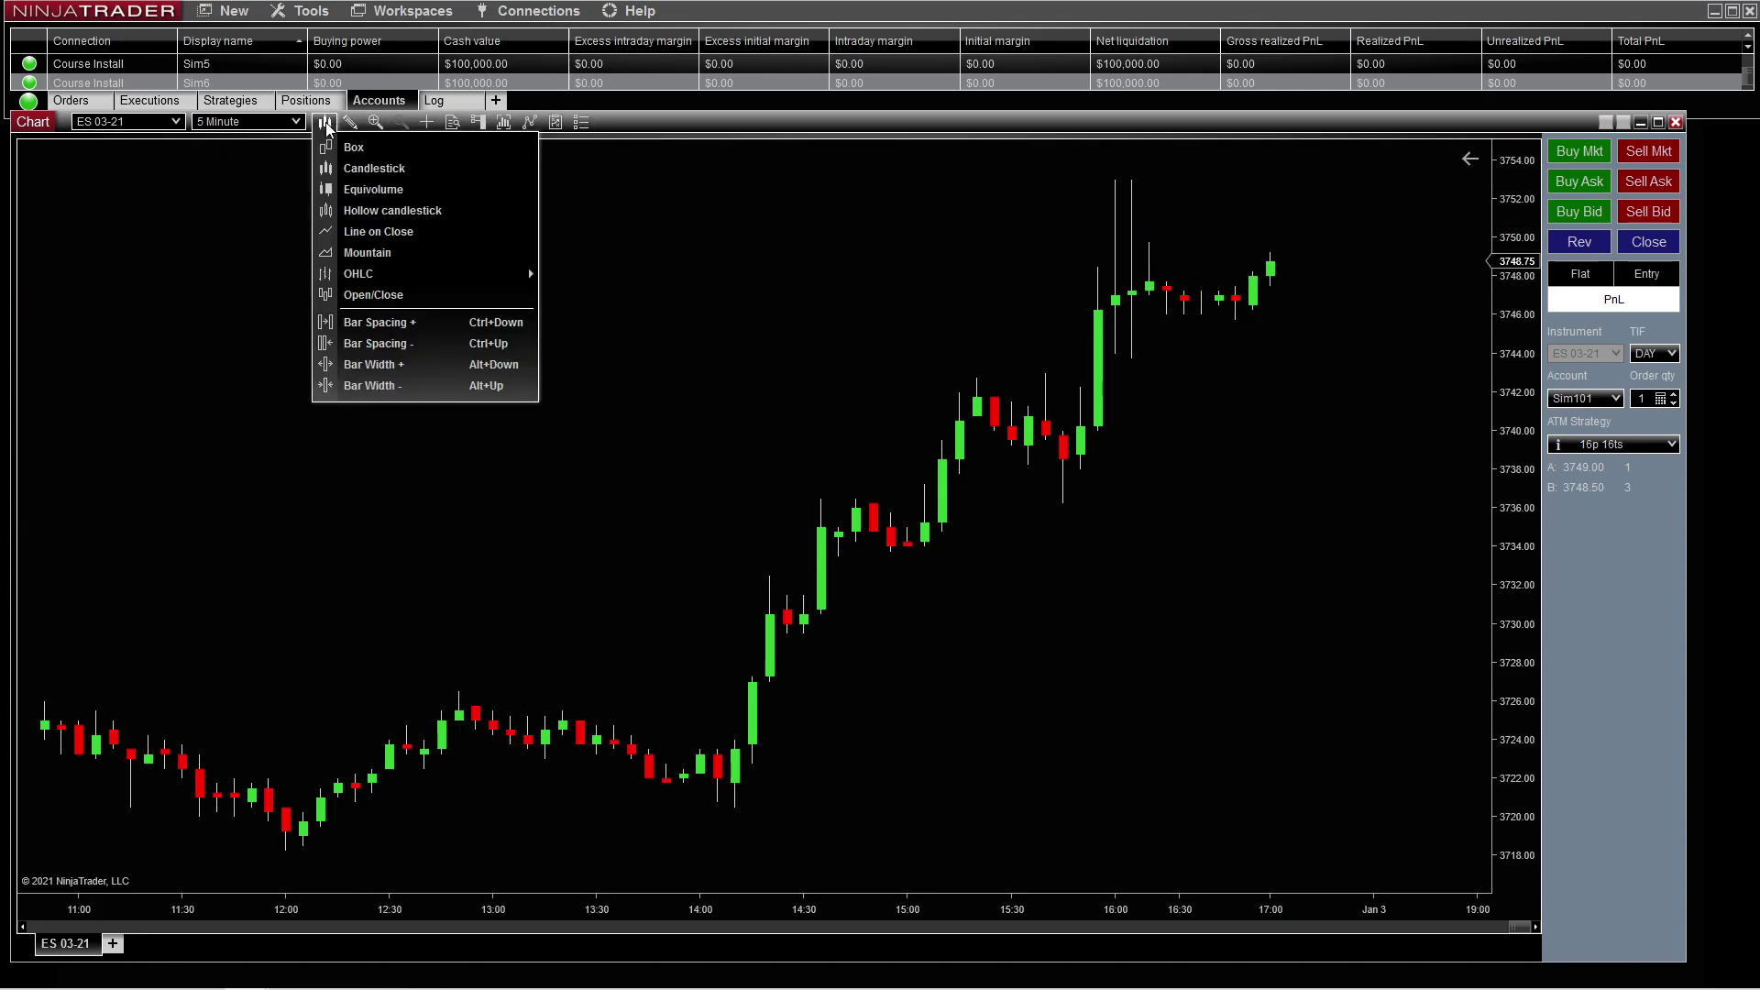
pyautogui.click(357, 147)
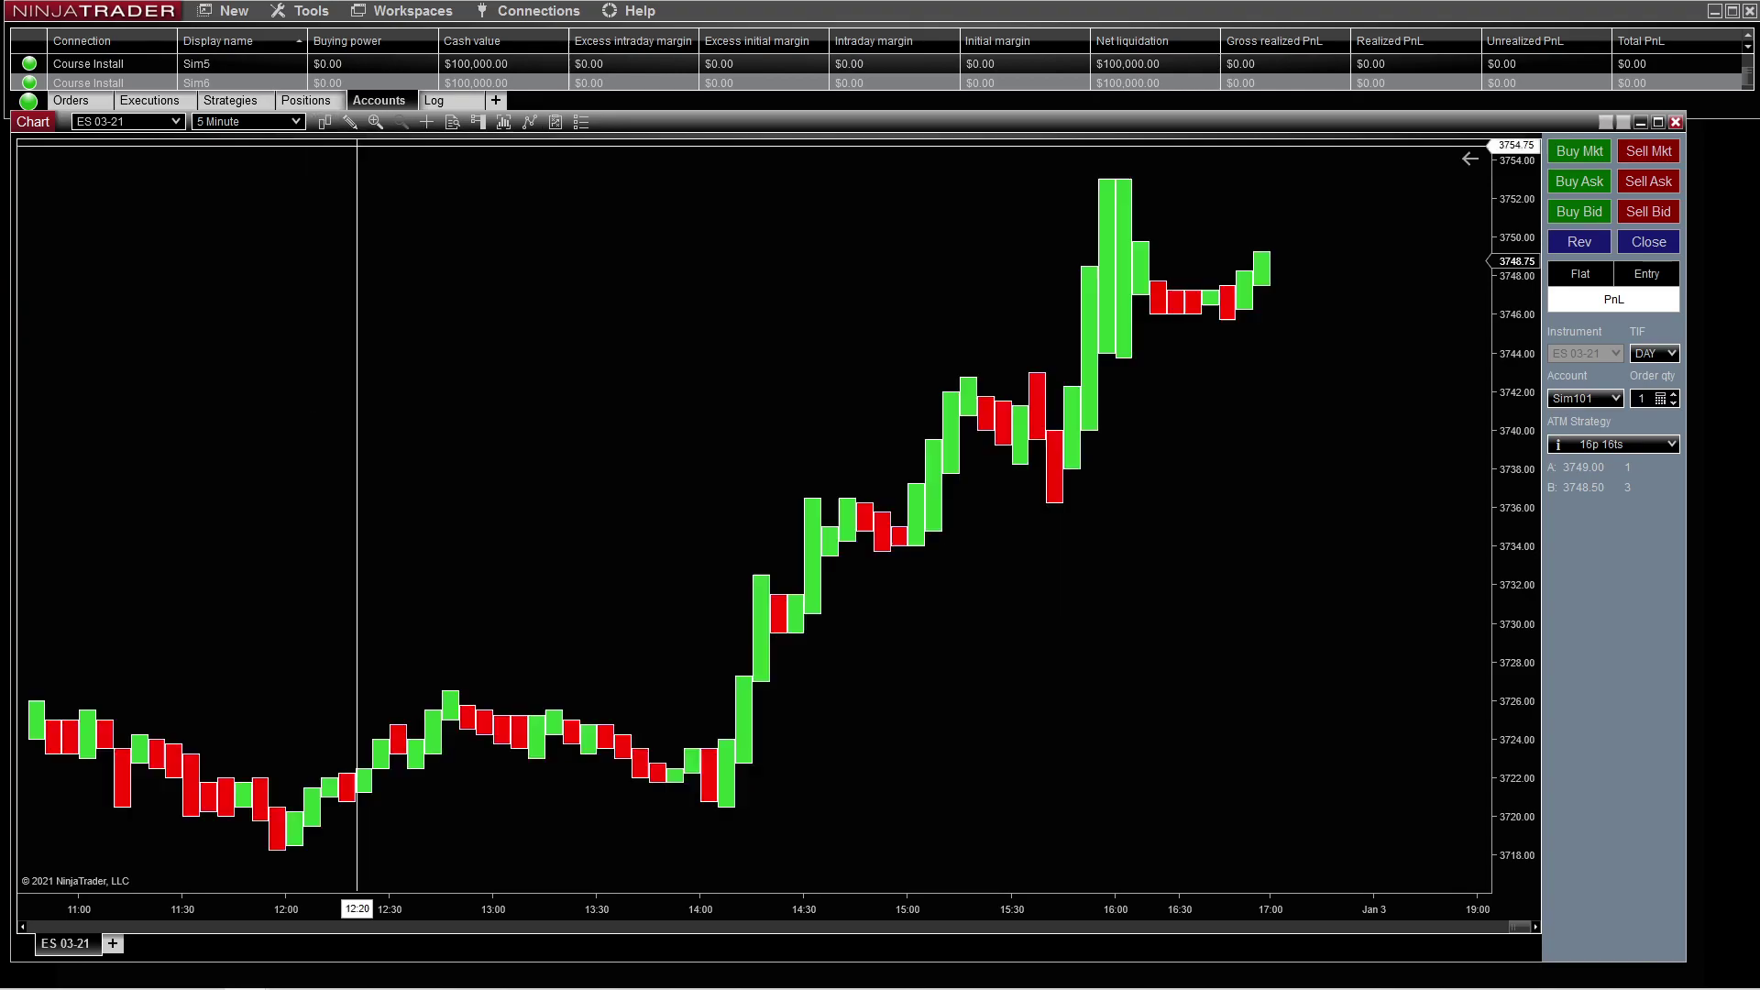
pyautogui.click(326, 122)
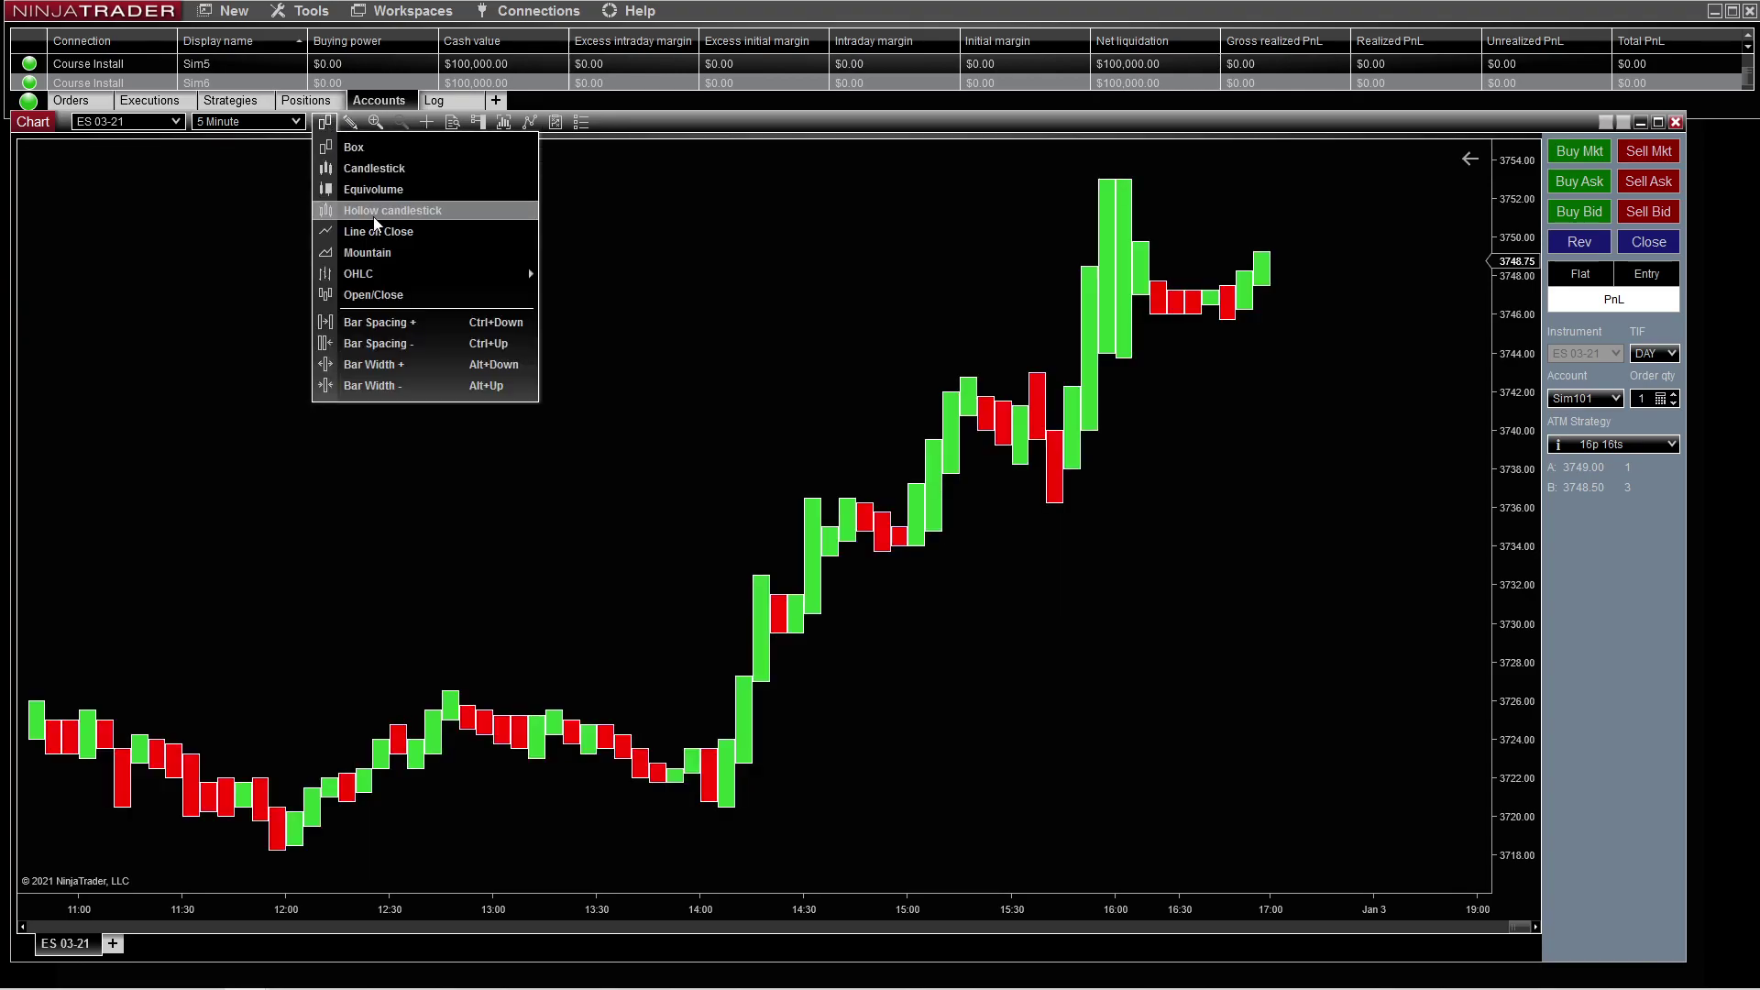
pyautogui.click(375, 211)
pyautogui.click(325, 123)
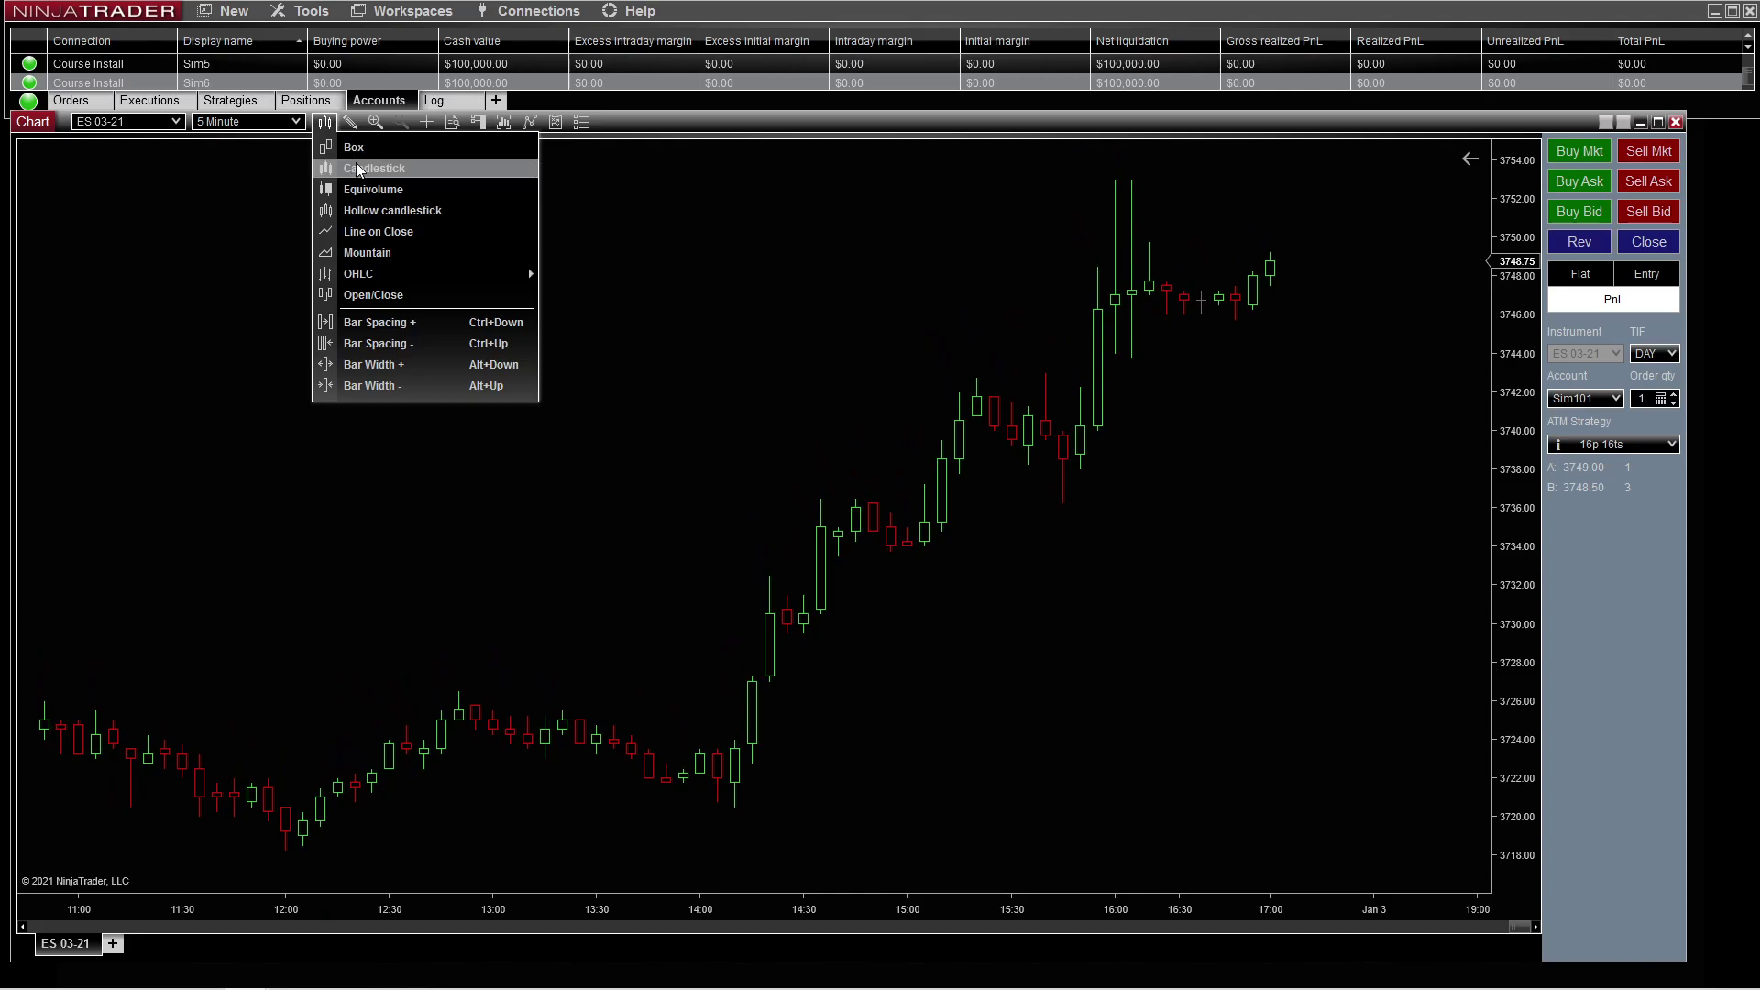
pyautogui.click(355, 162)
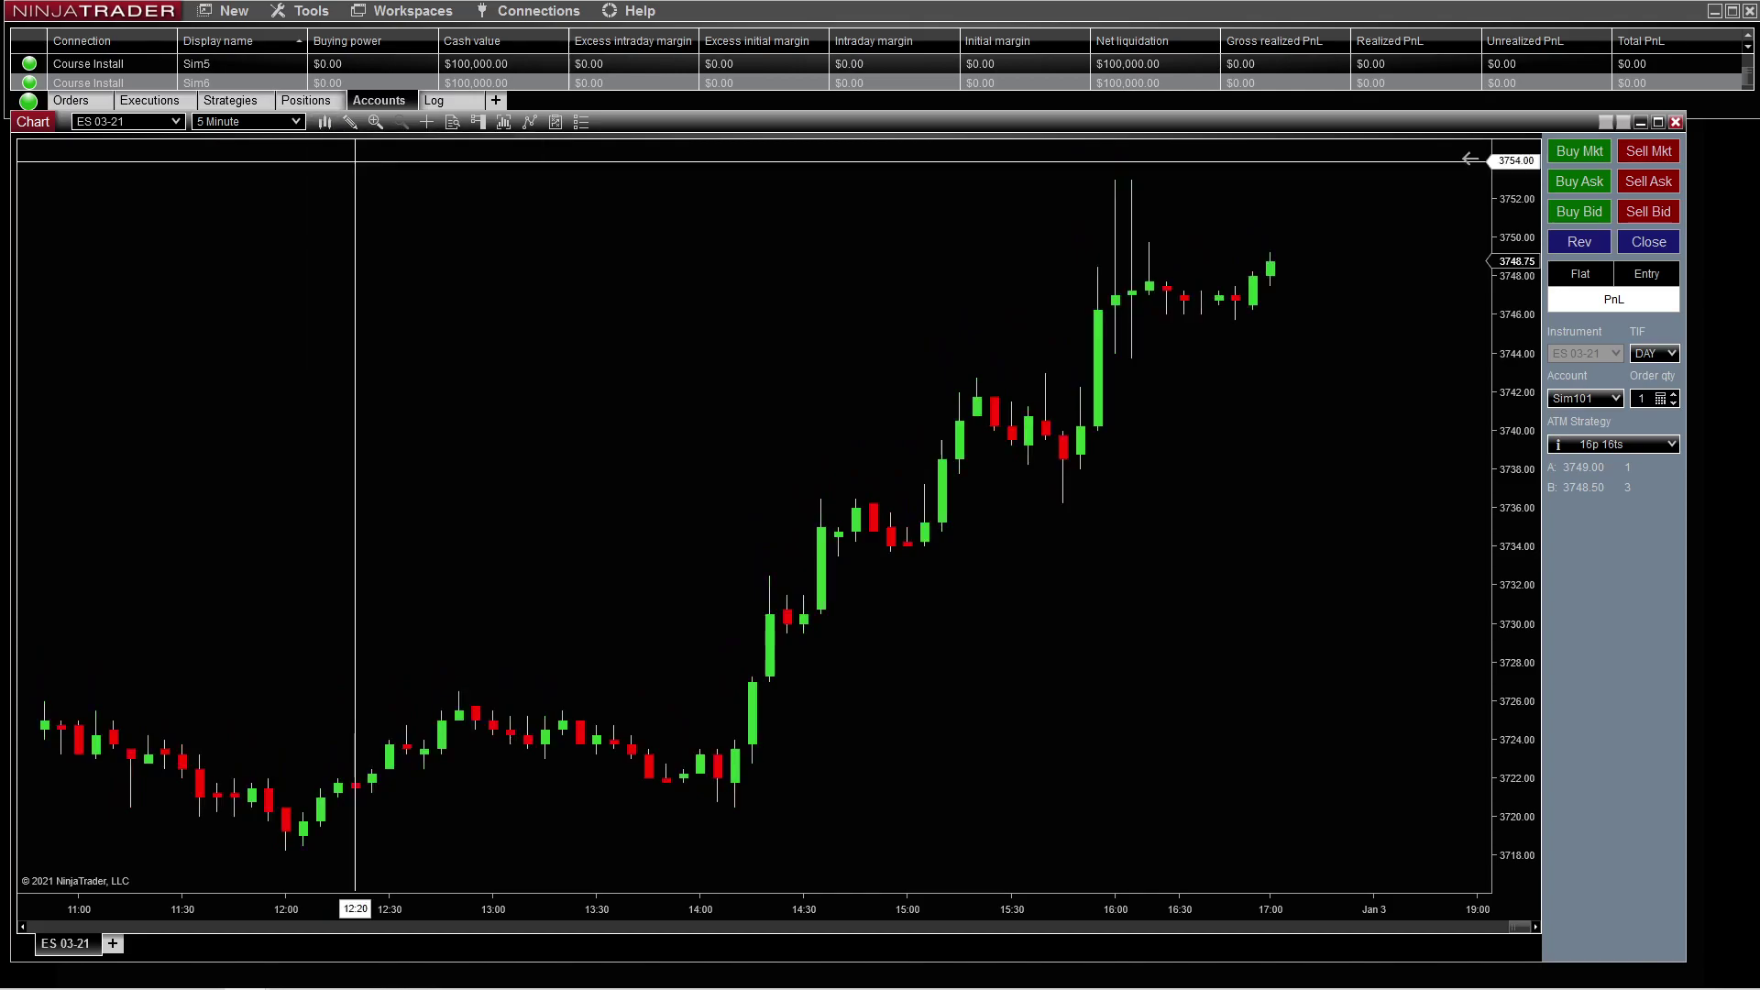
# Look through the available drawing tools and shift the chart along the time axis, leaving space after the latest bar
pyautogui.click(350, 122)
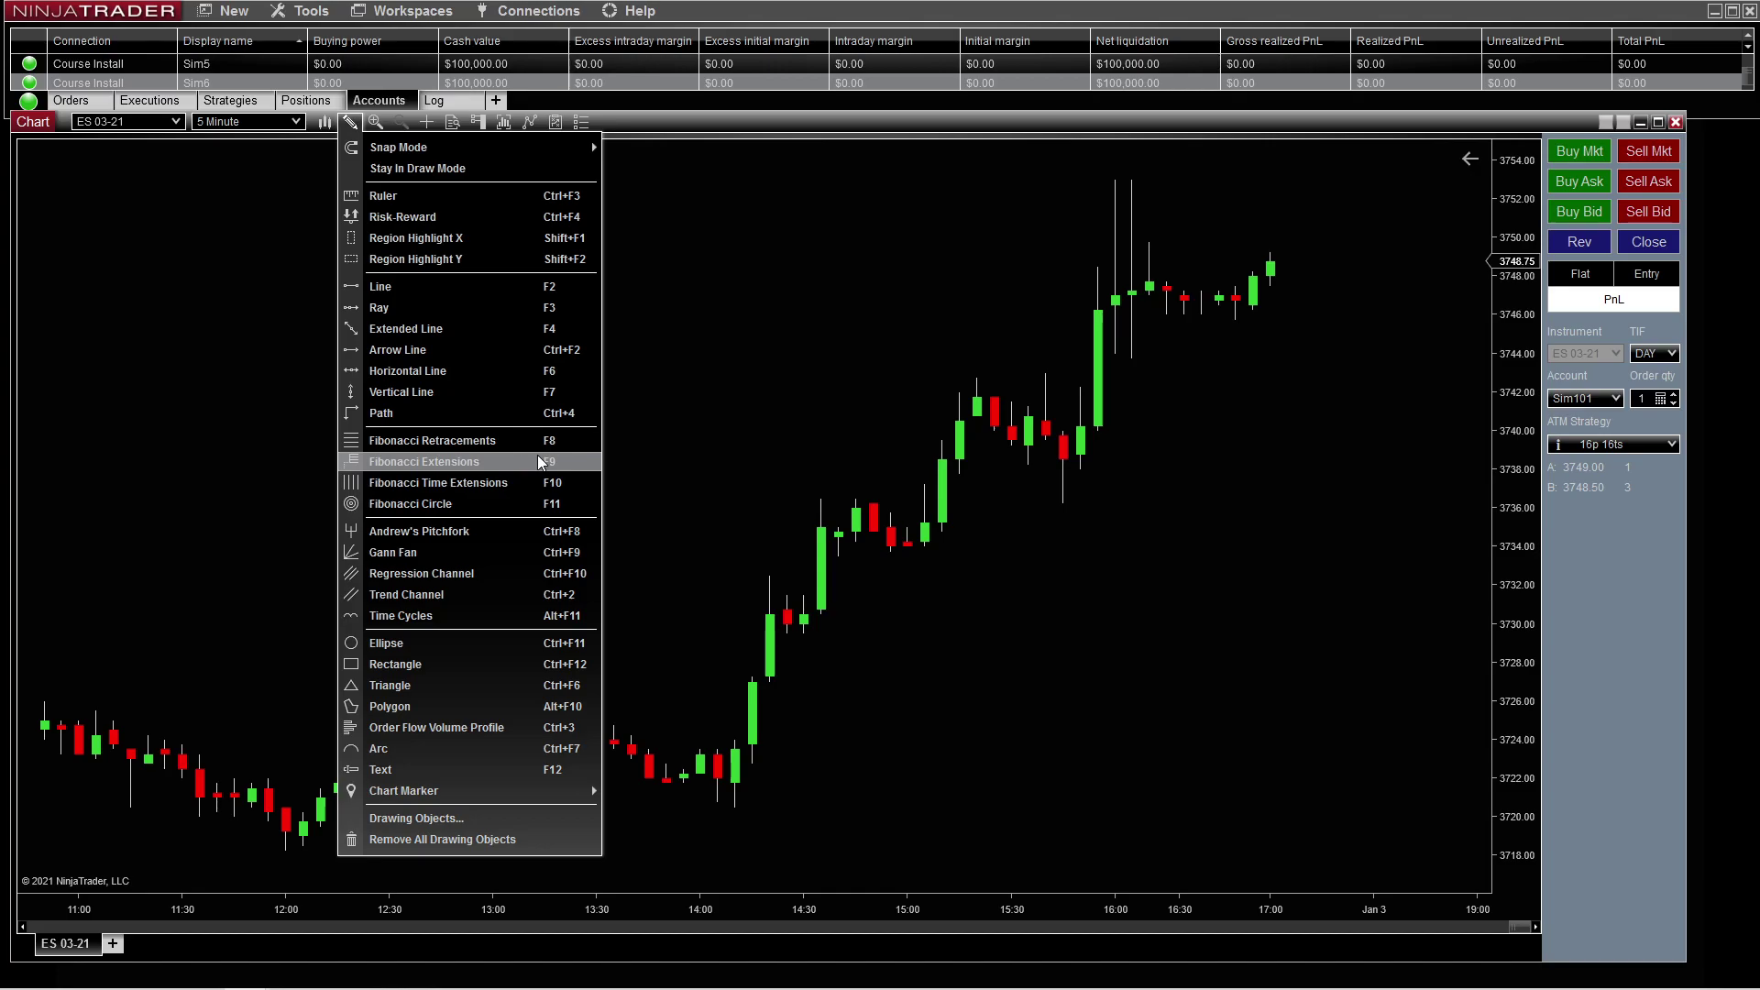
pyautogui.click(374, 124)
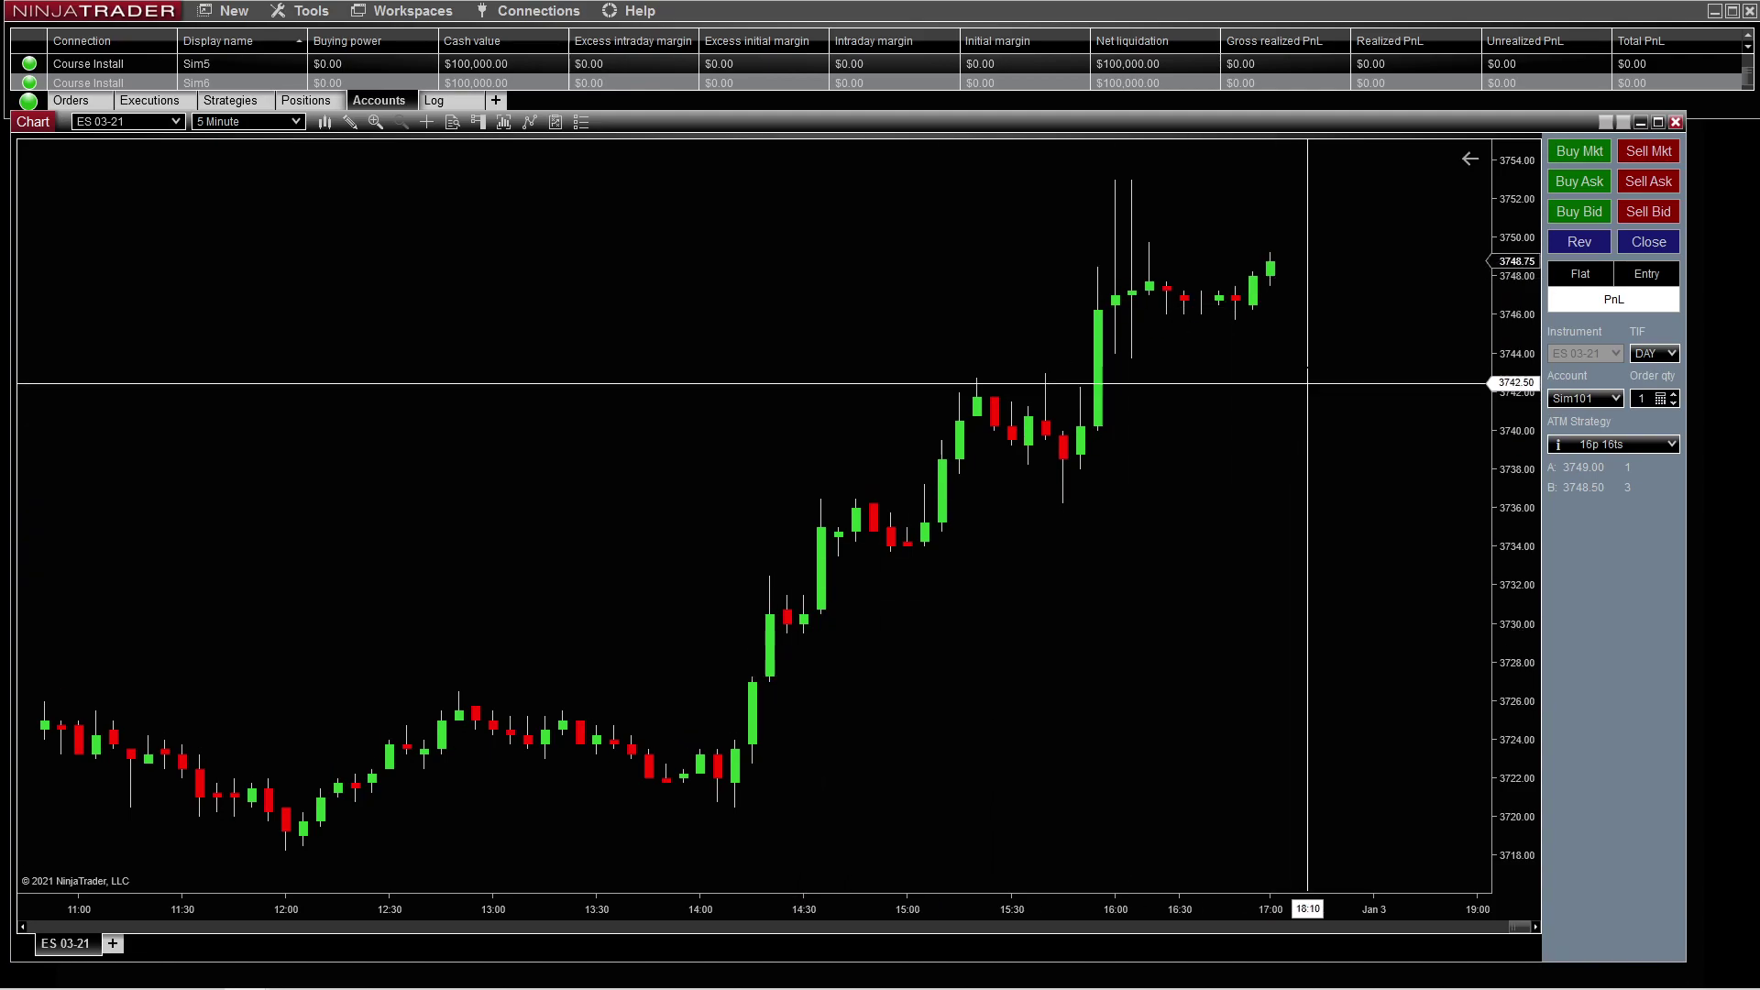
pyautogui.moveTo(714, 156); pyautogui.dragTo(1340, 814)
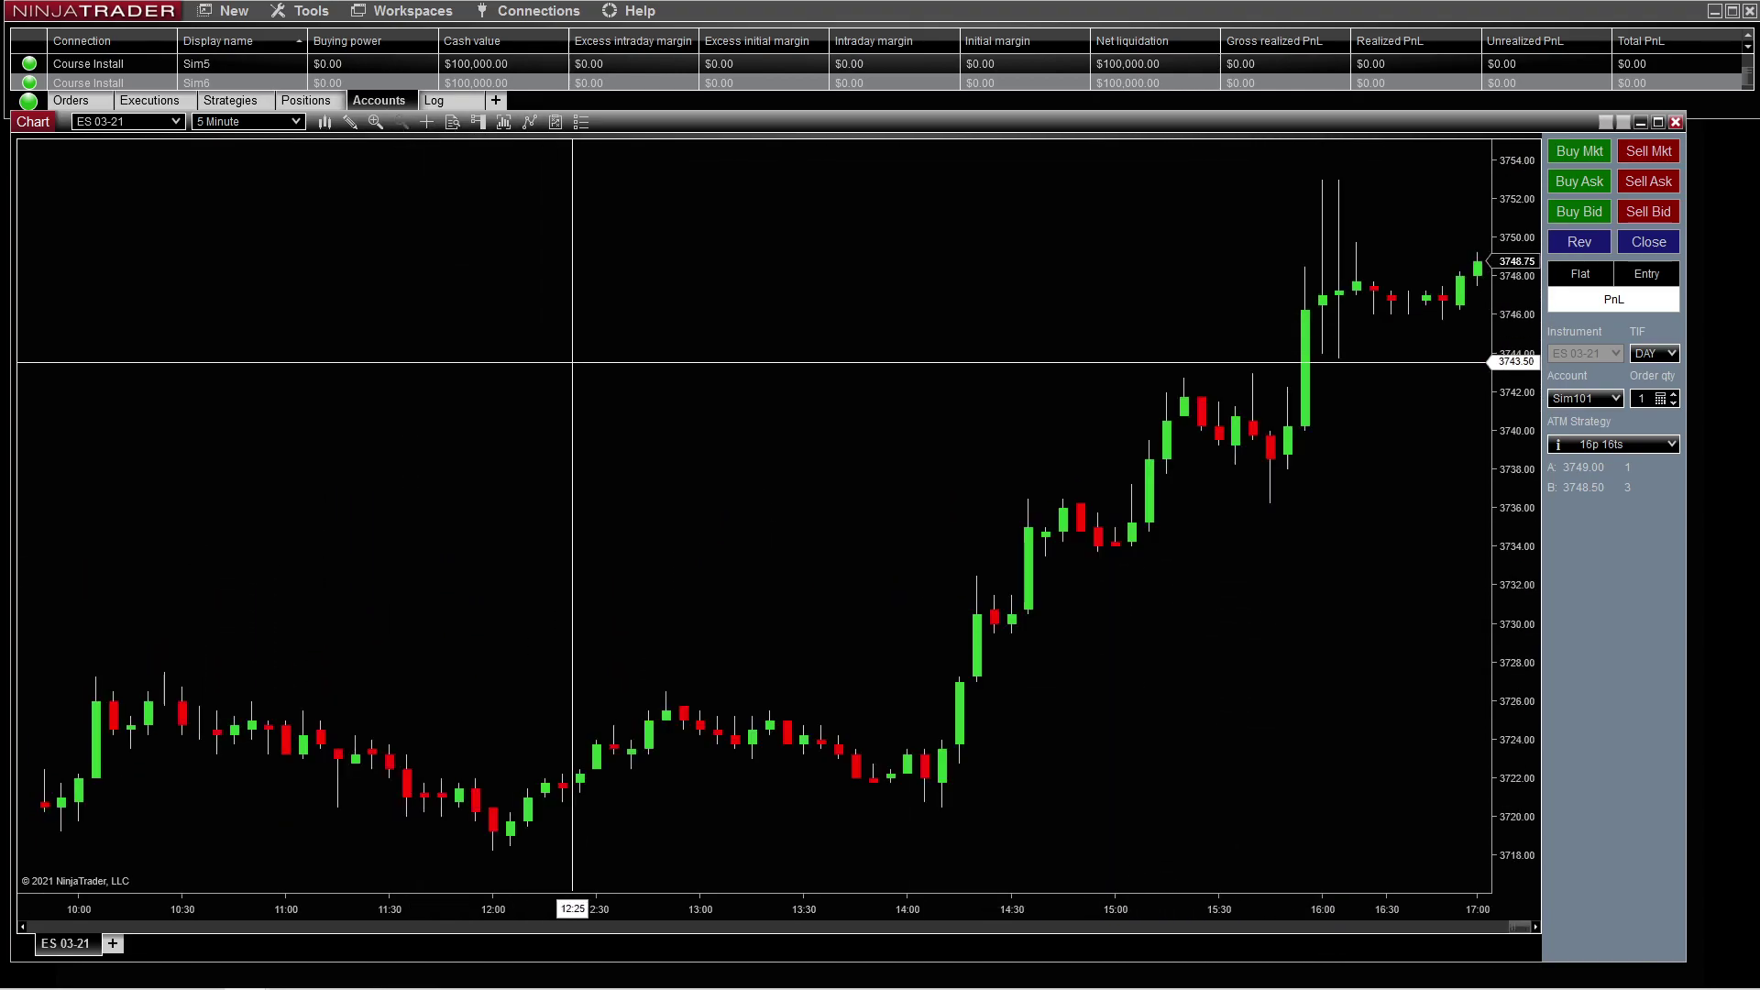
pyautogui.moveTo(1116, 366); pyautogui.dragTo(789, 351)
# Try the chart without a crosshair, set the crosshair back to Local, and compress the time axis to show several sessions
pyautogui.click(426, 123)
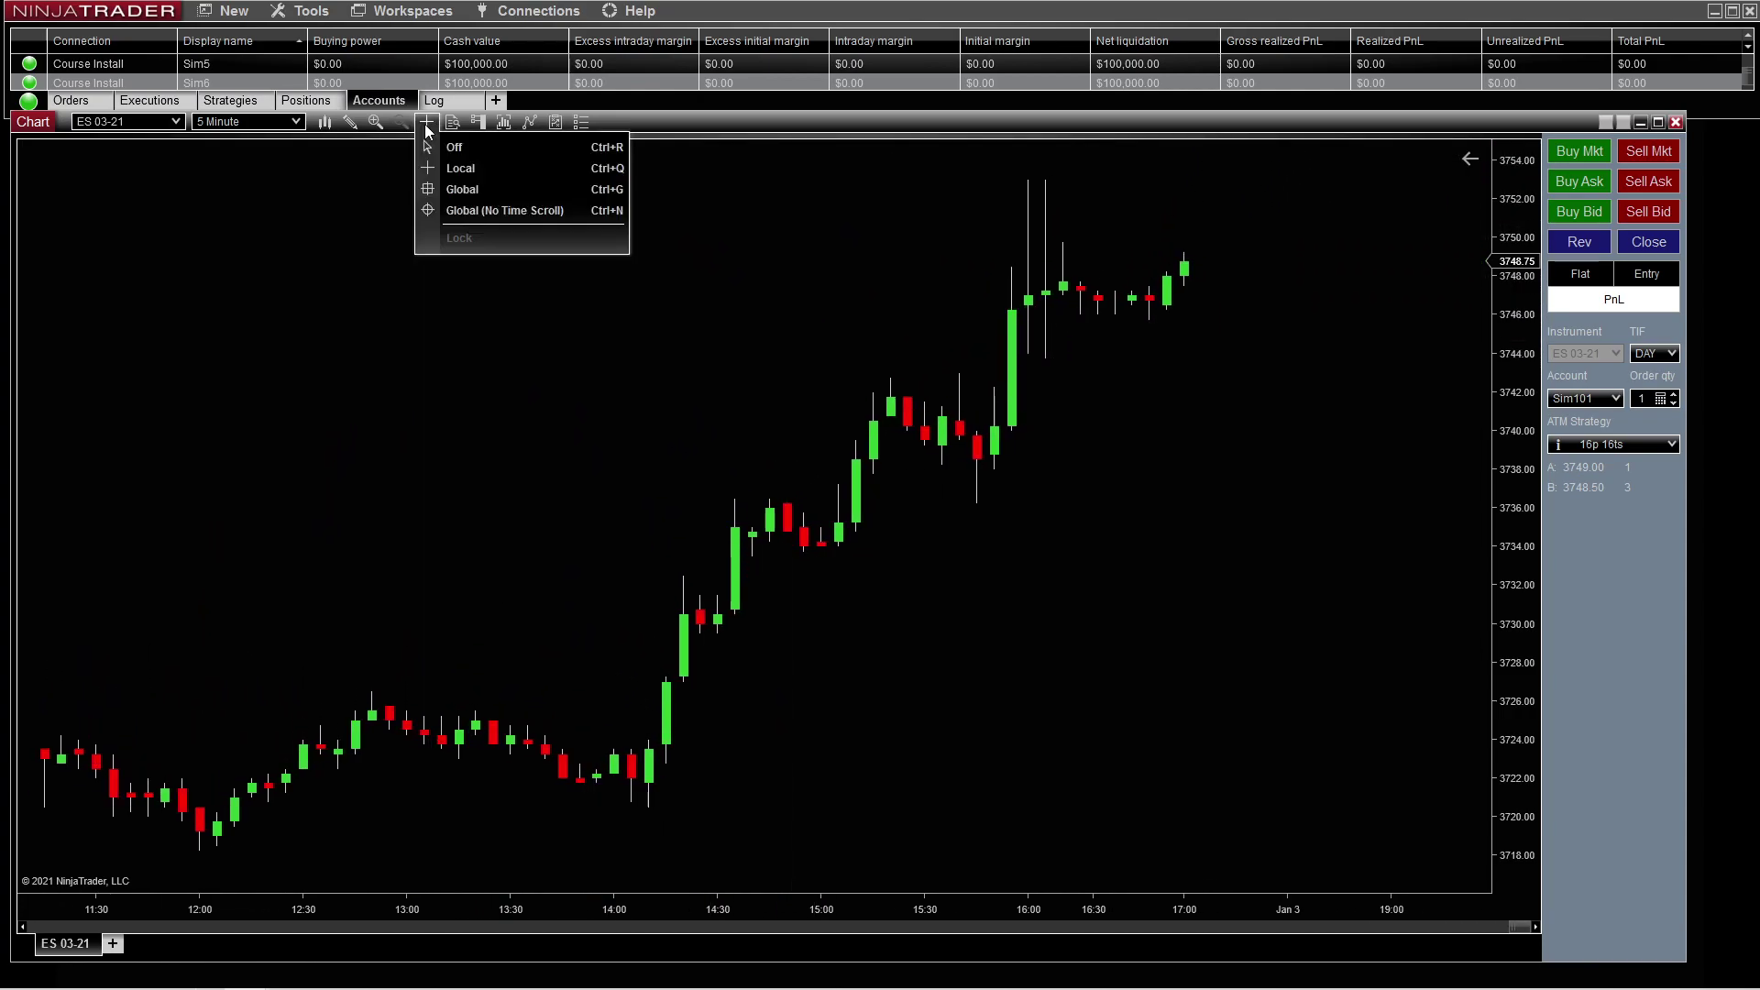
pyautogui.click(454, 147)
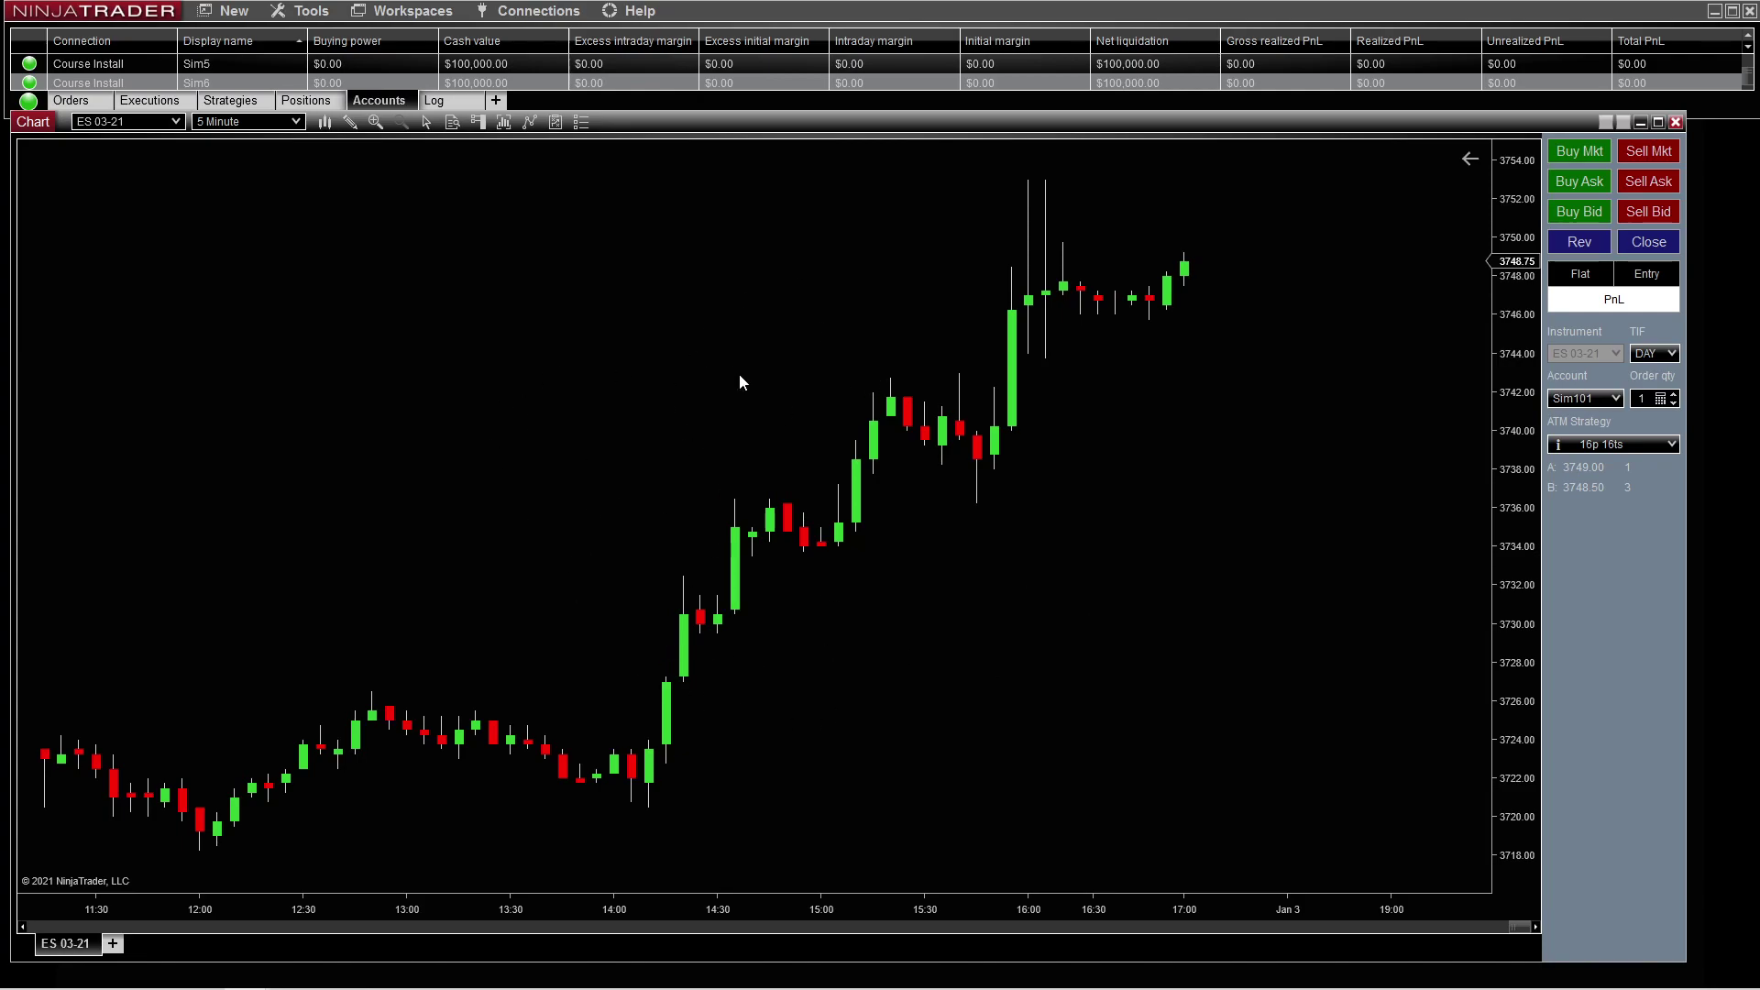
pyautogui.click(427, 123)
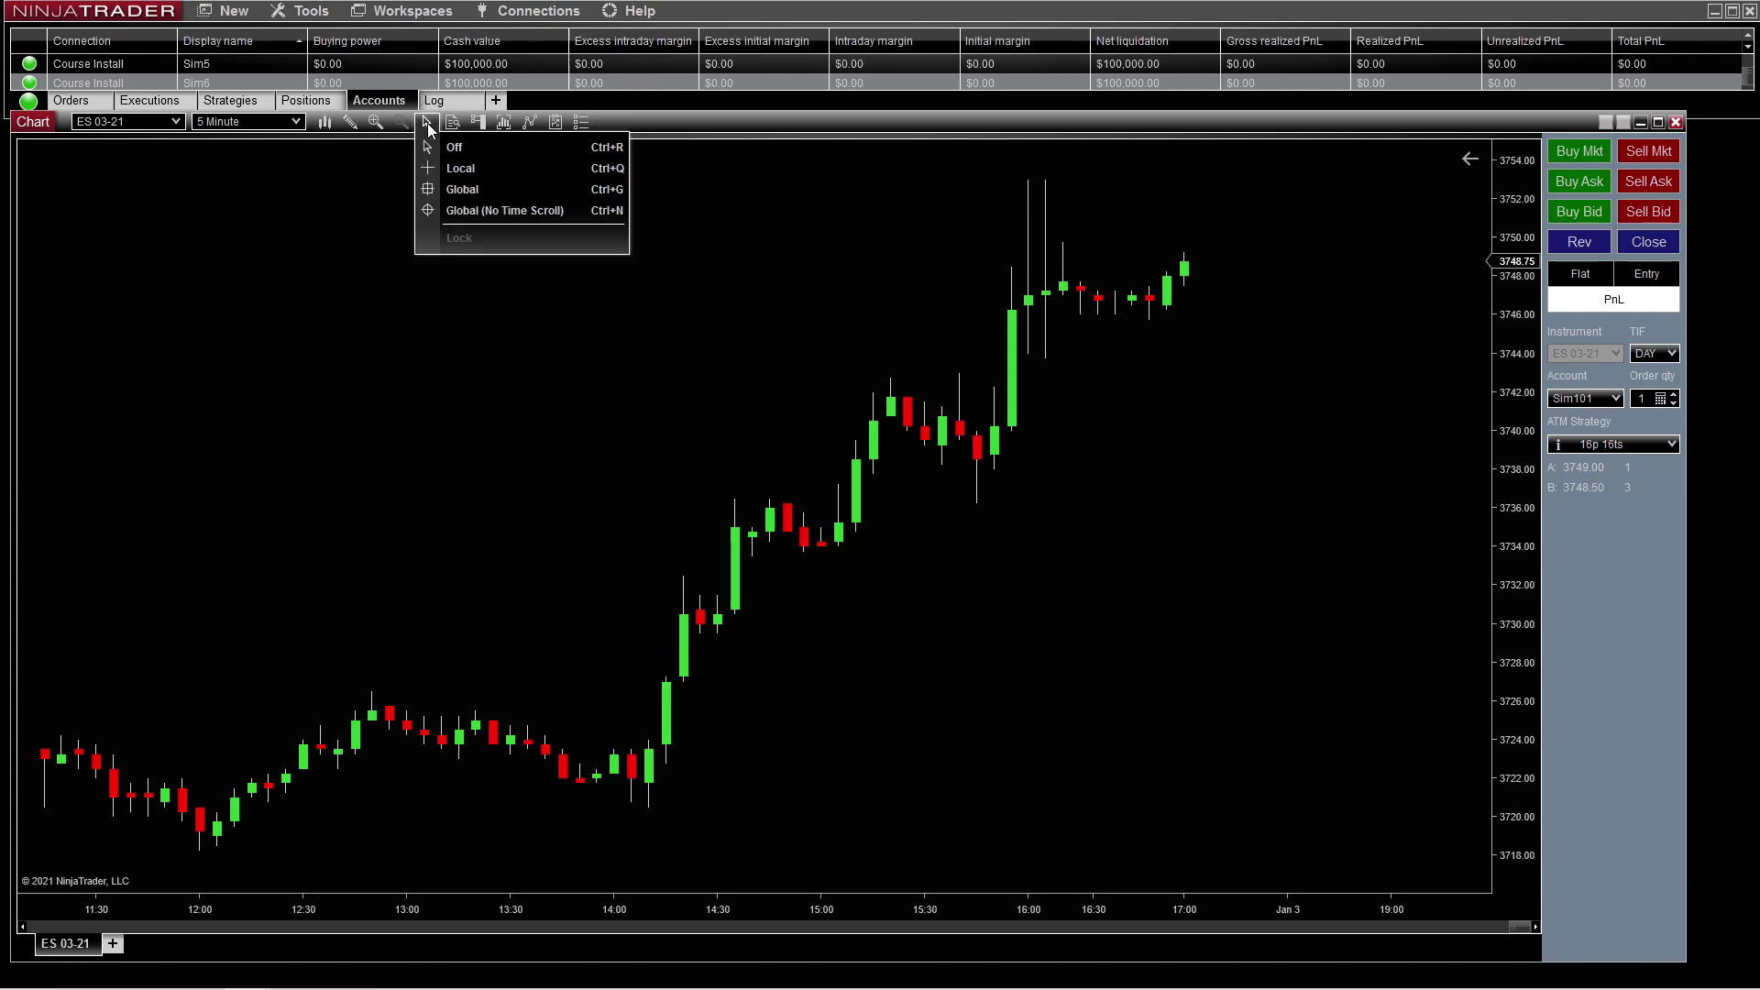
pyautogui.click(457, 165)
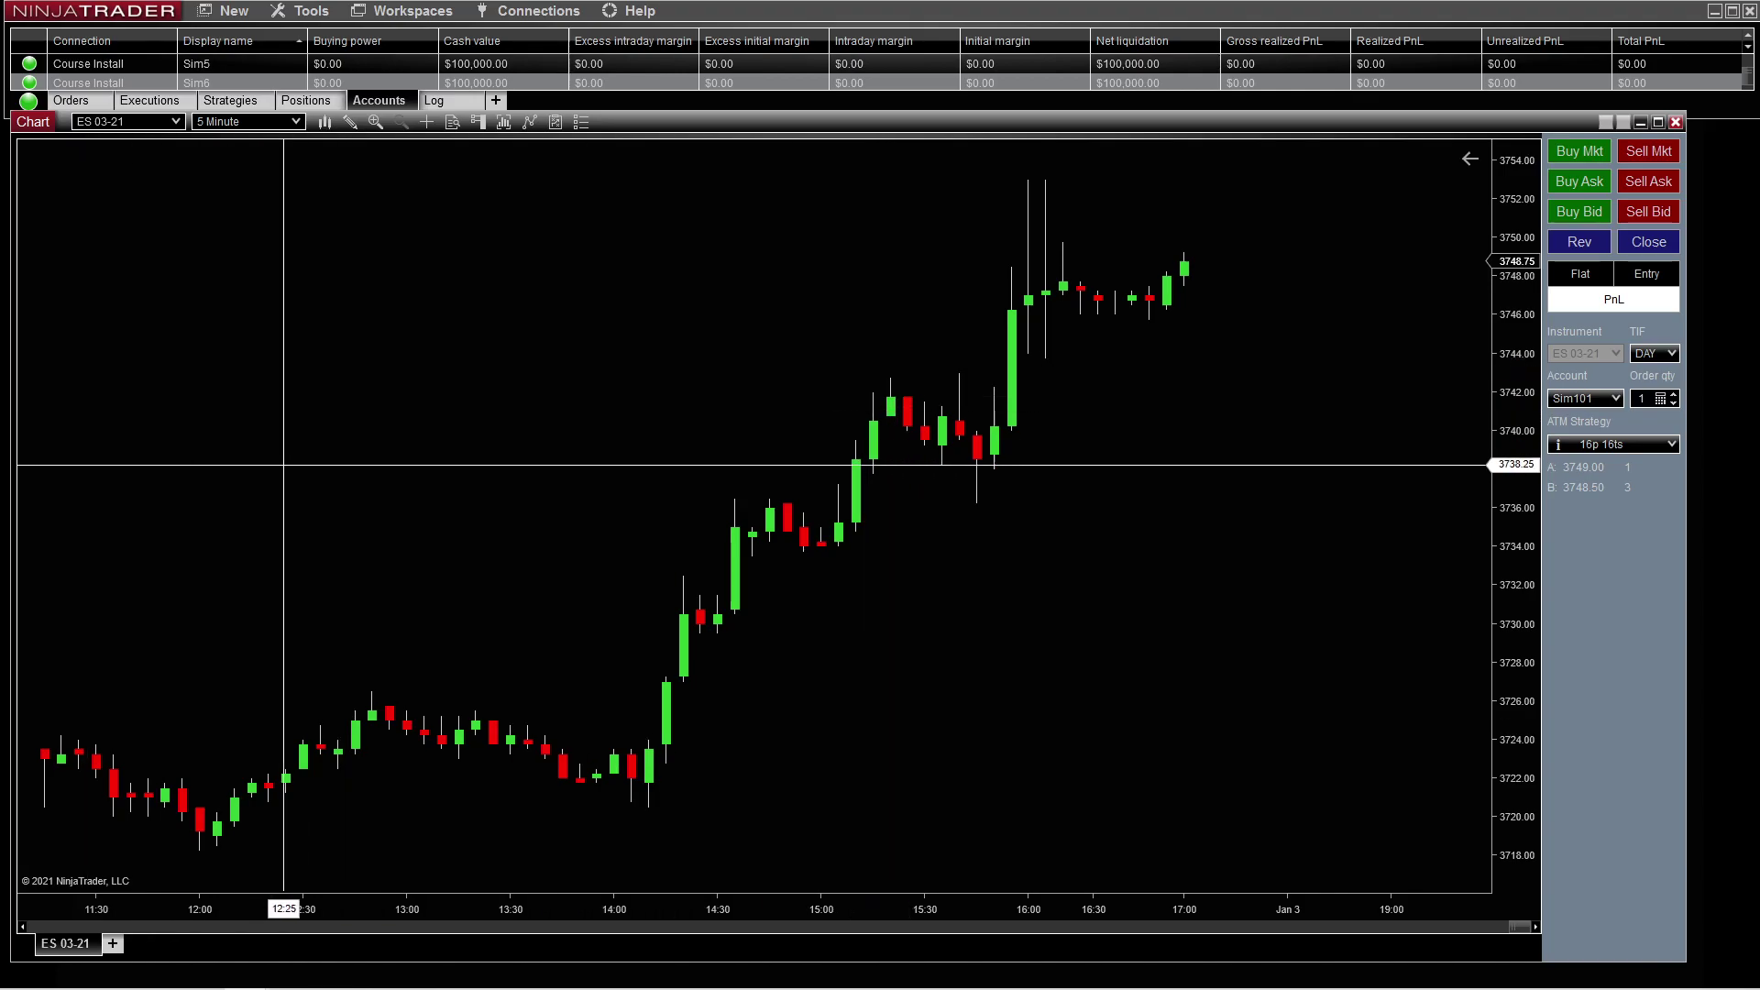
pyautogui.scroll(-10, 601, 879)
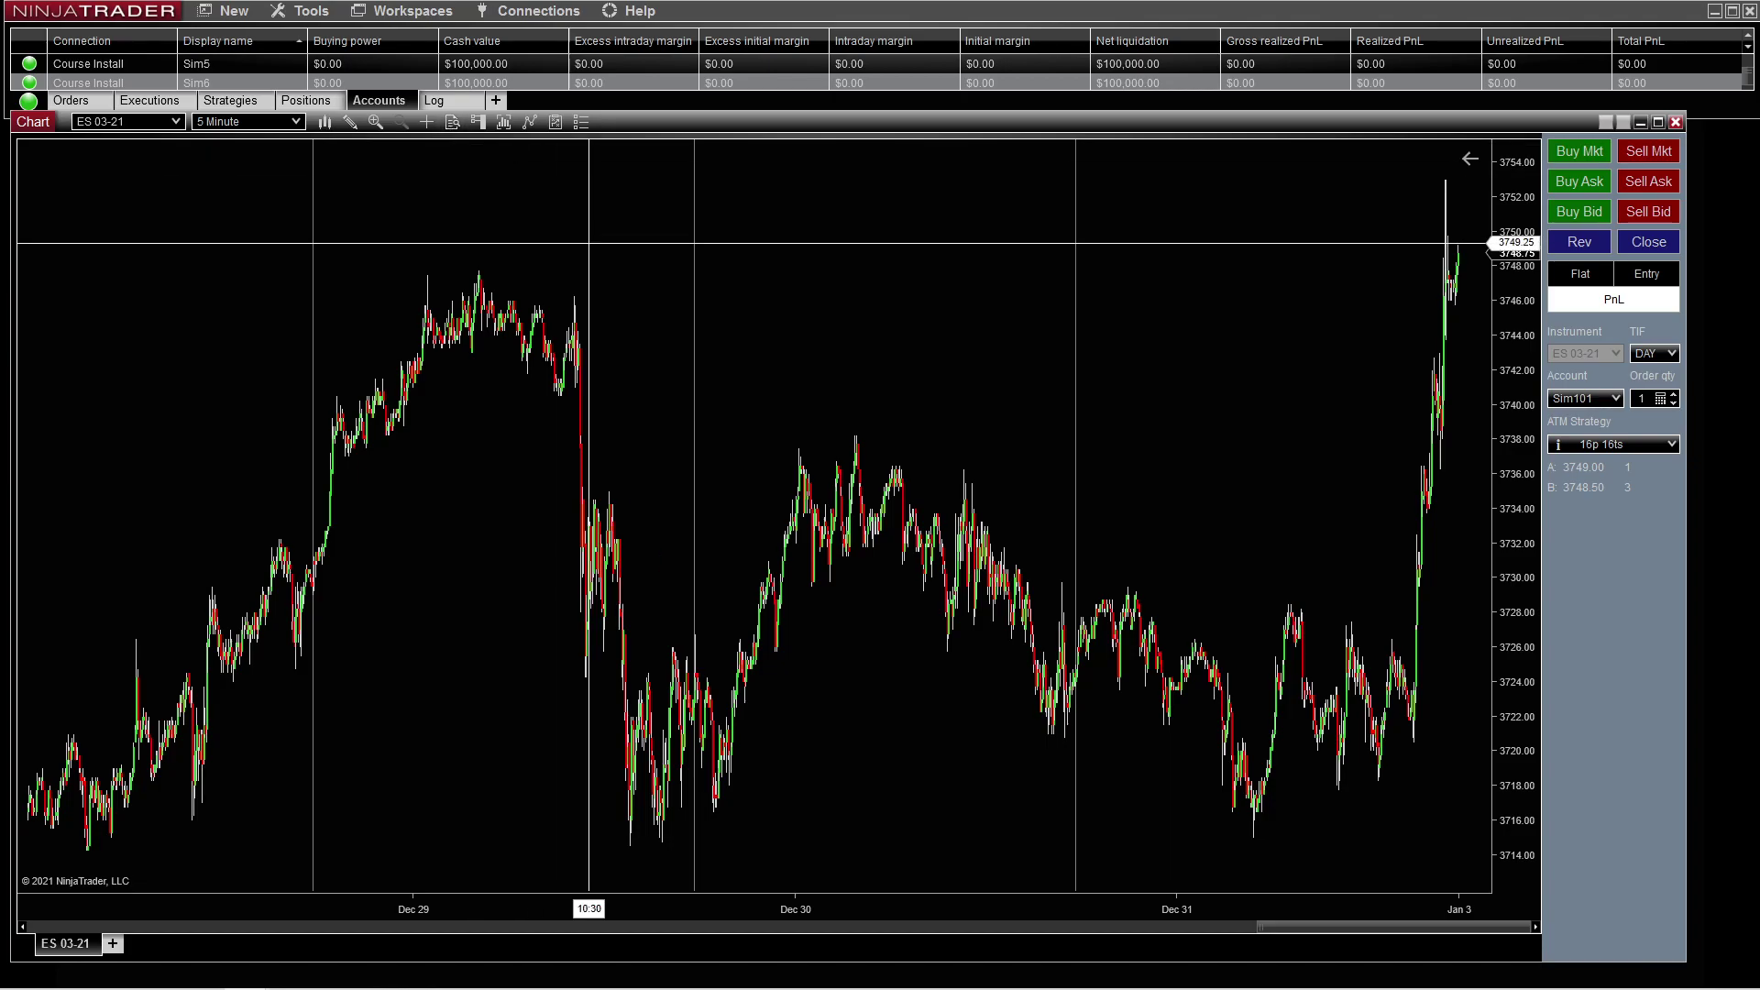
# Open the Data Box, reposition it over the chart, review its display options, and close it
pyautogui.click(555, 122)
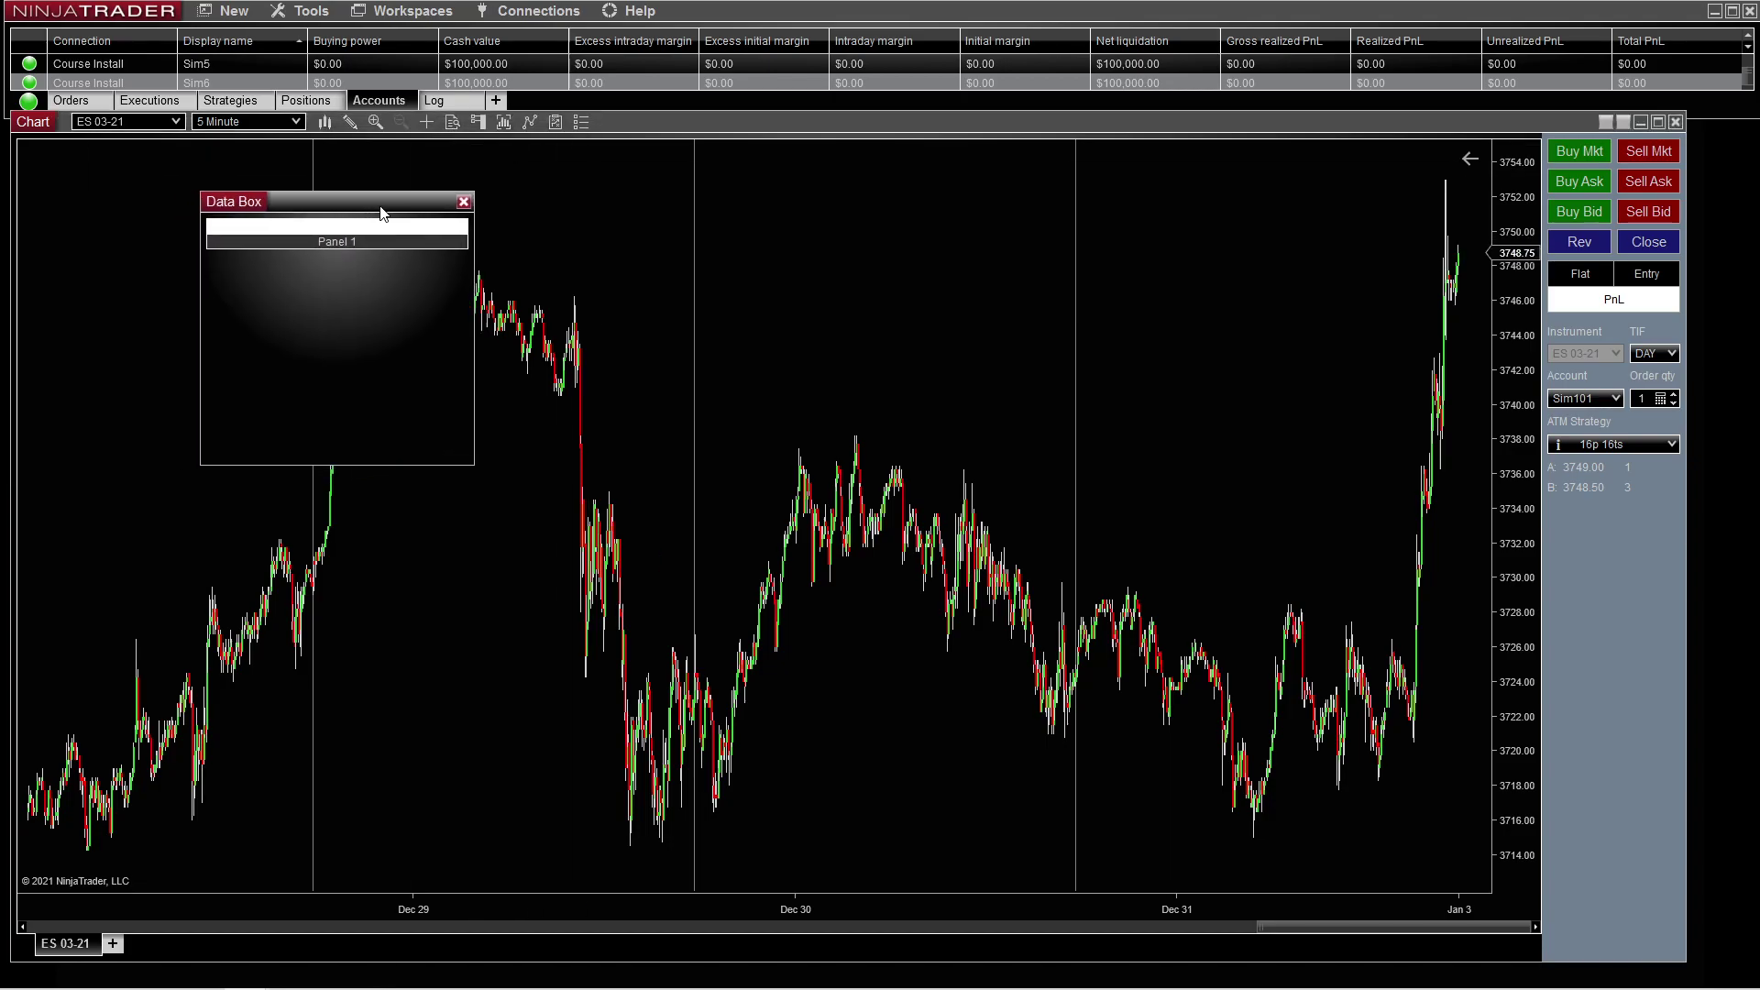
pyautogui.moveTo(381, 212); pyautogui.dragTo(480, 223)
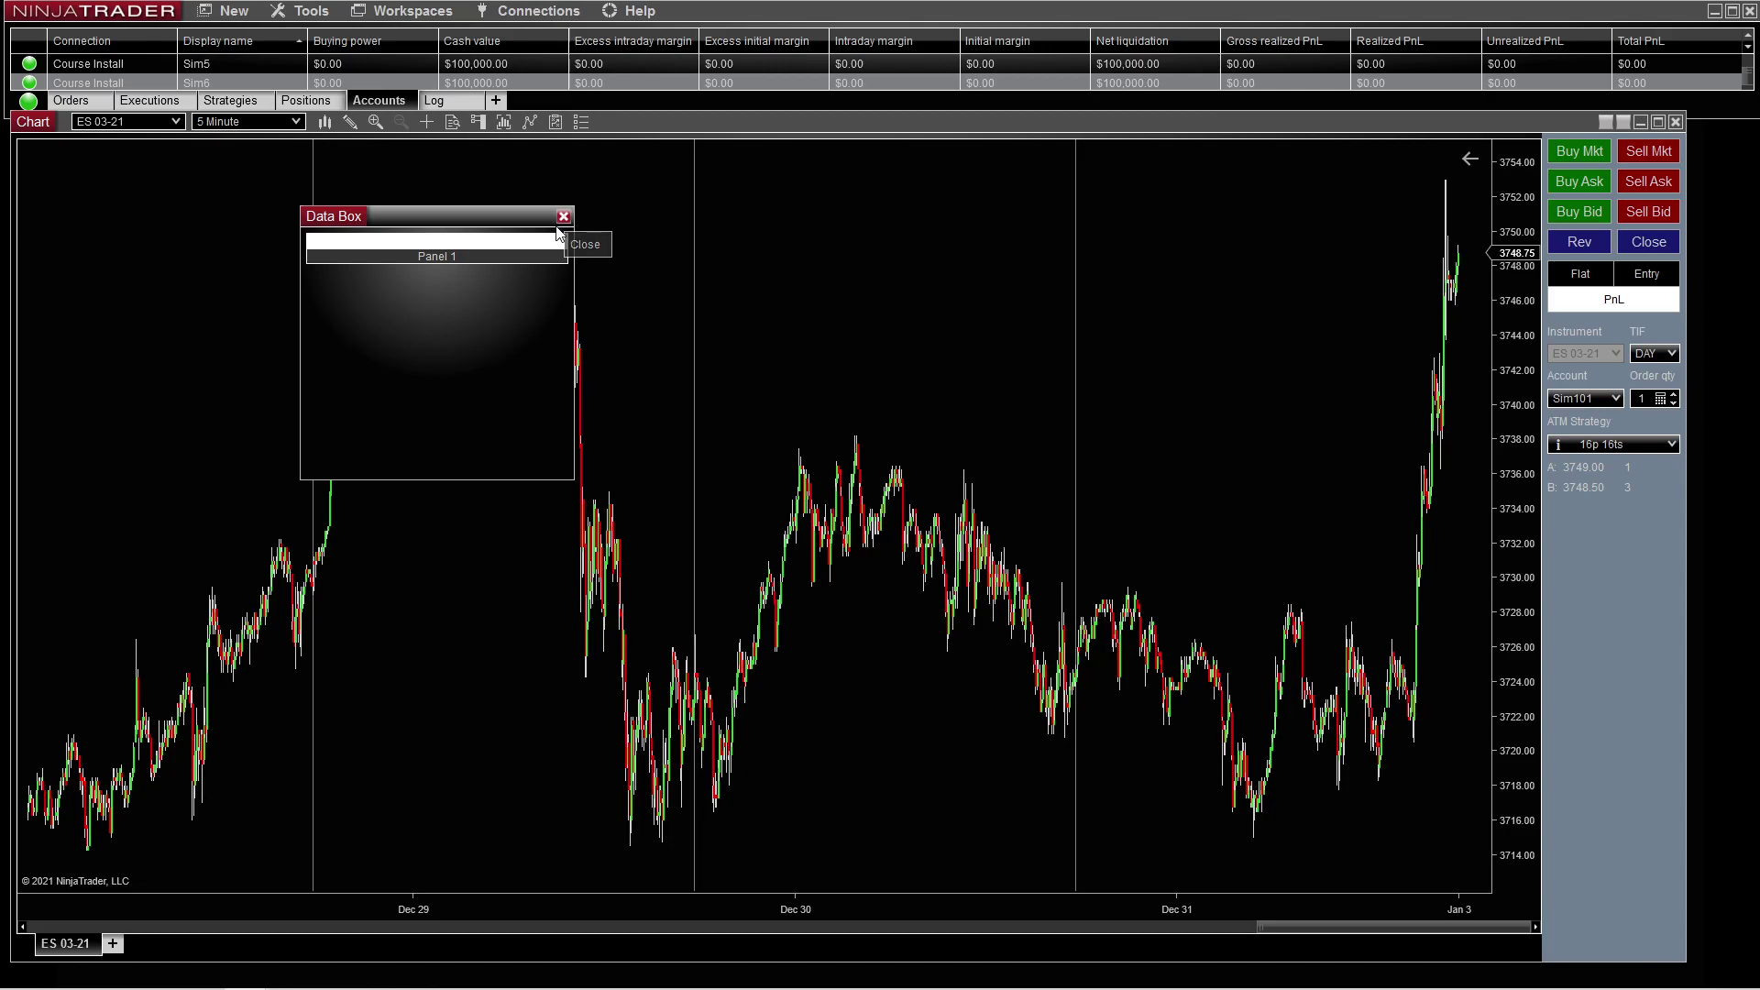
pyautogui.rightClick(400, 307)
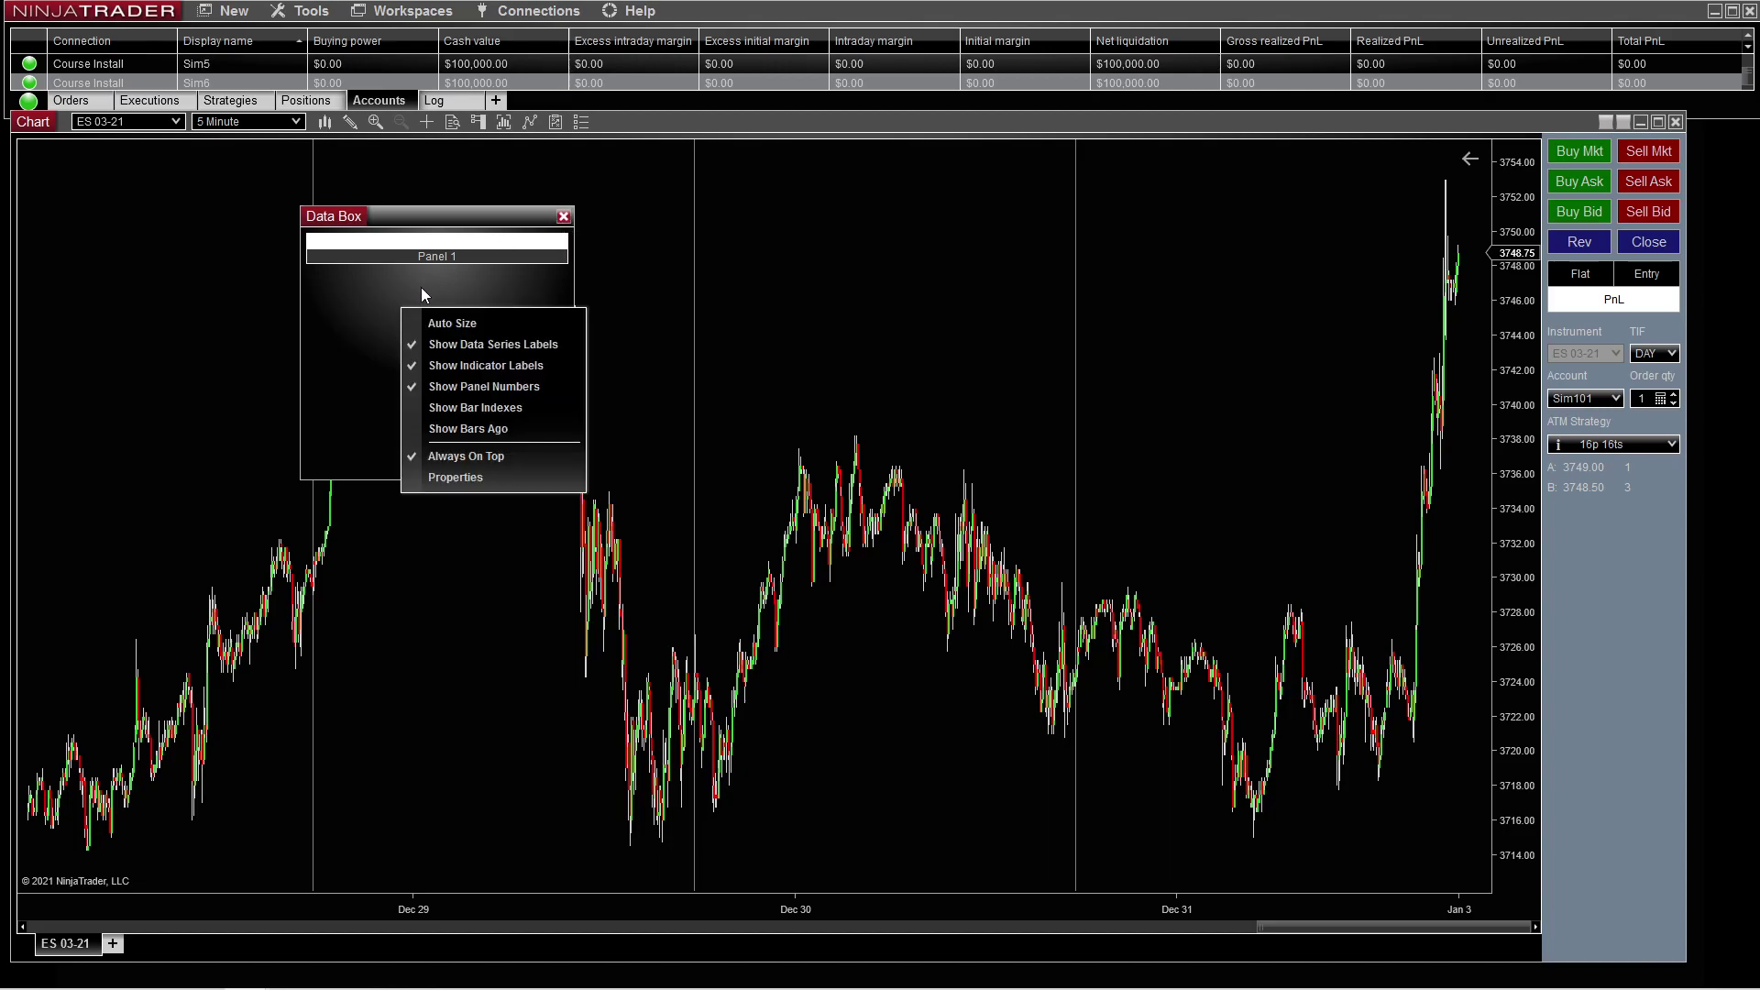
pyautogui.click(786, 455)
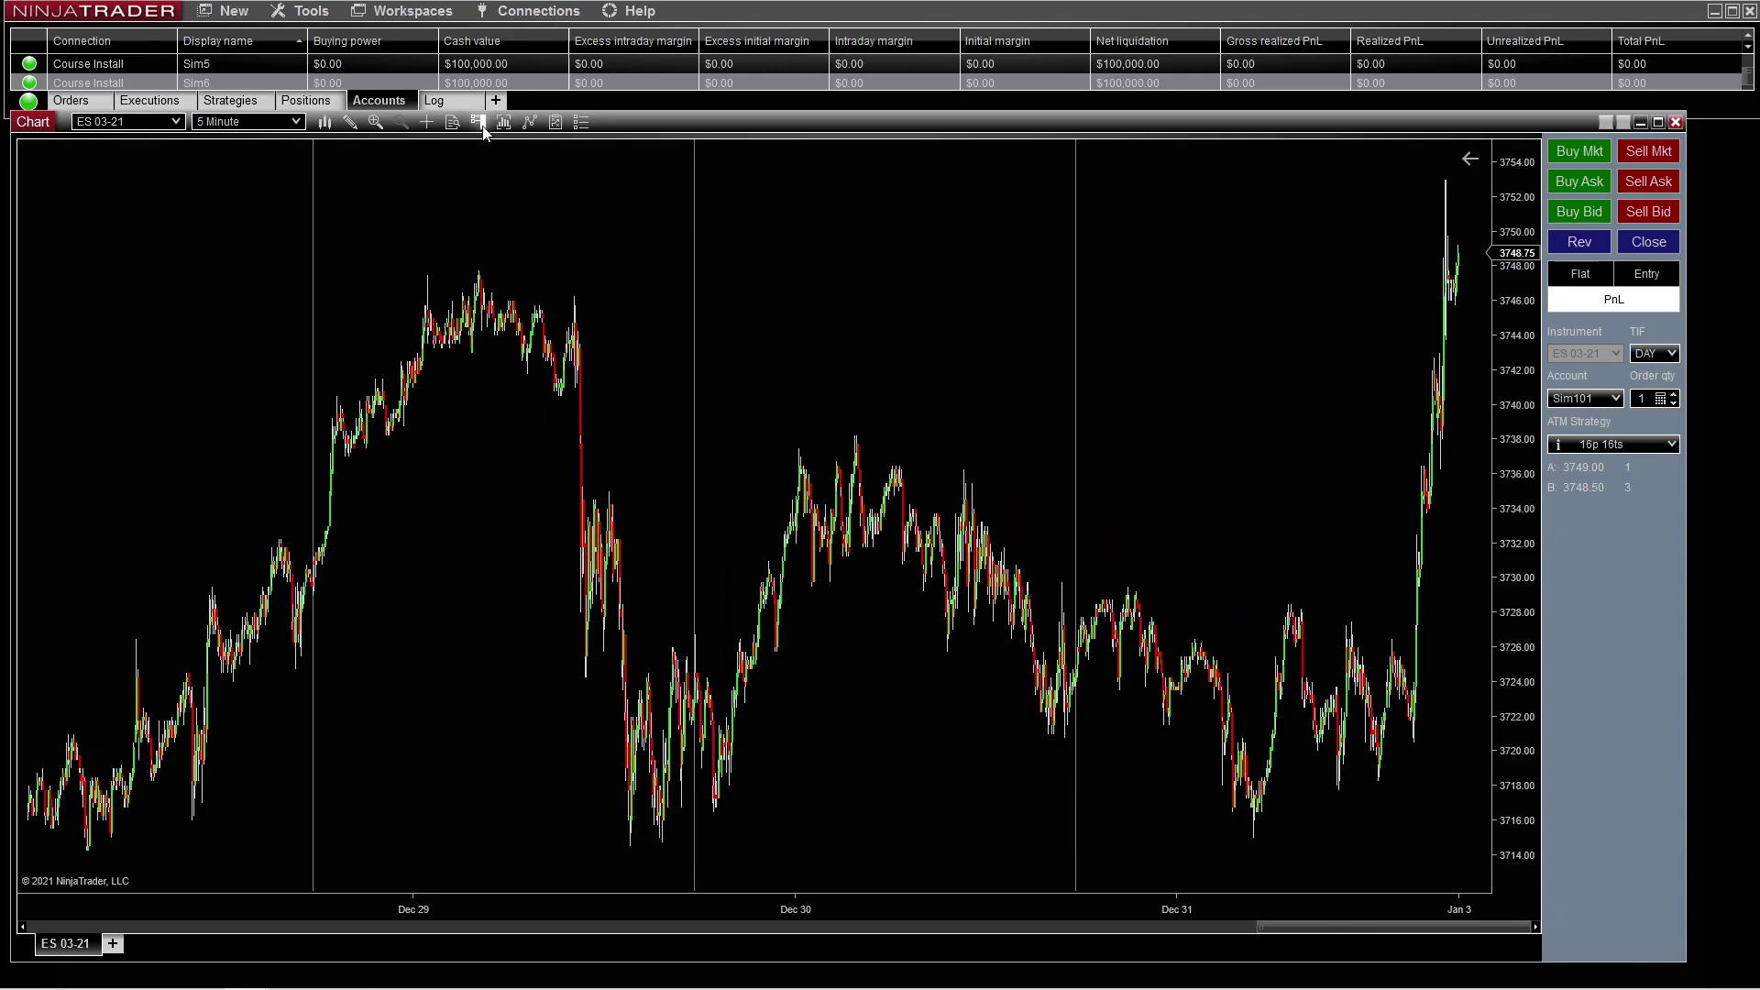
pyautogui.click(451, 122)
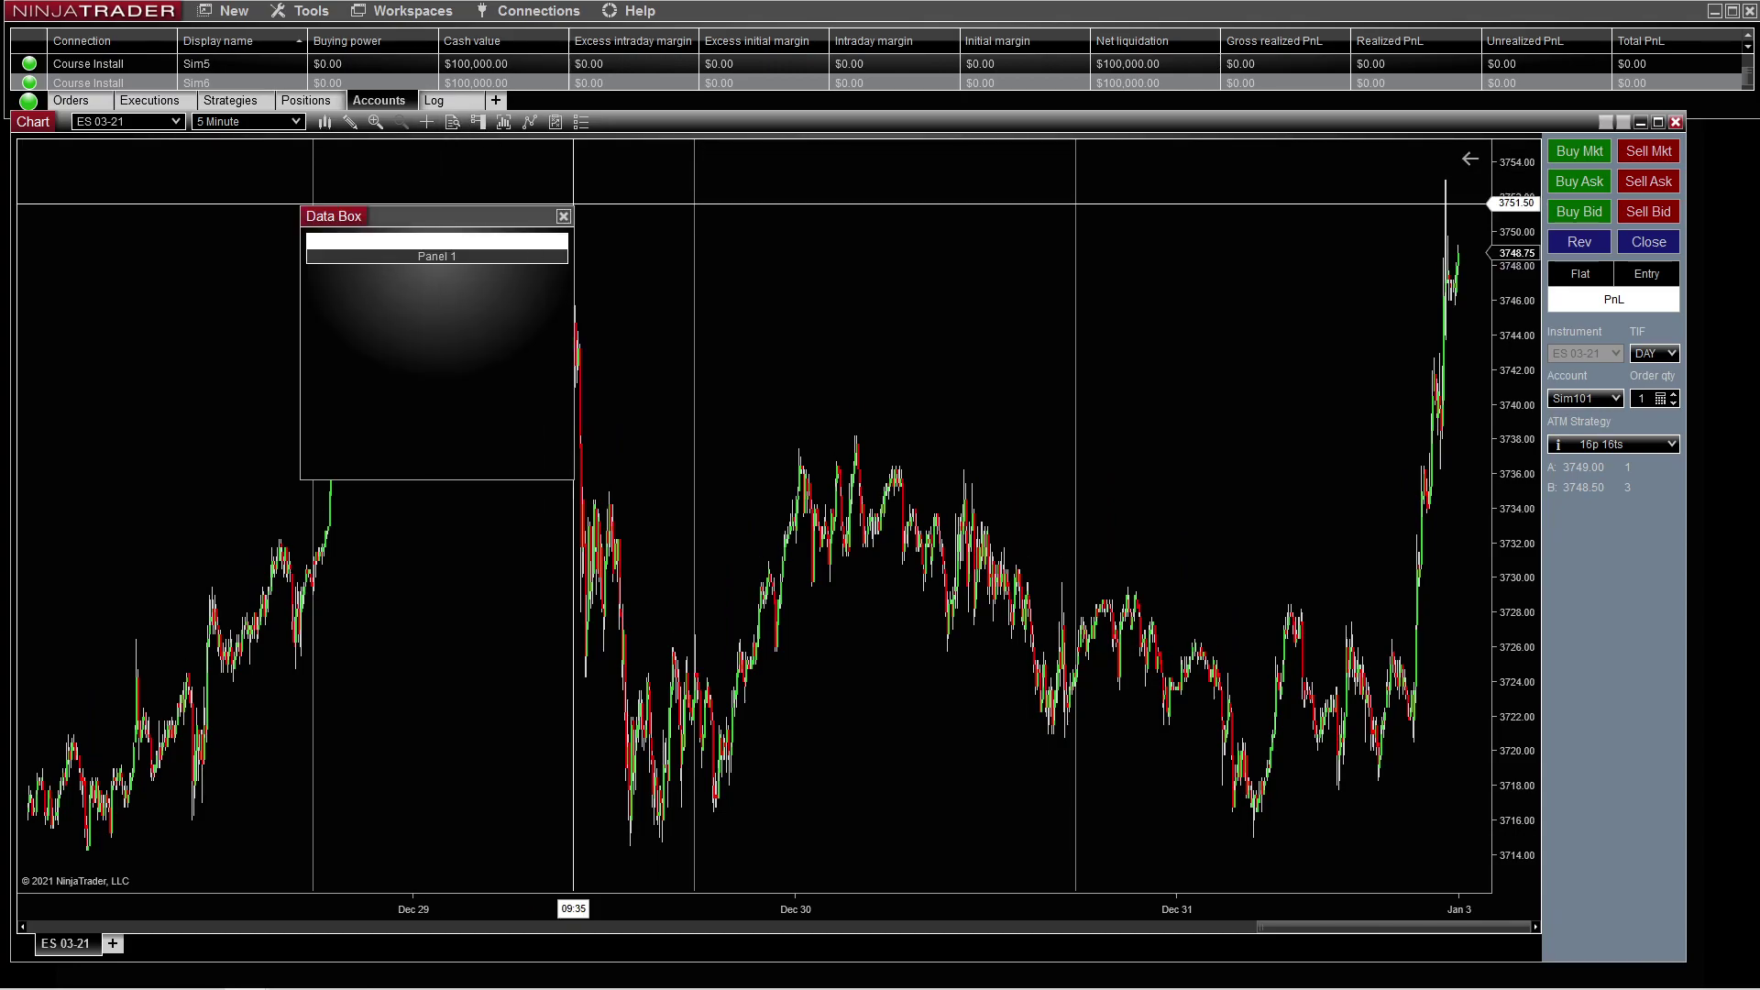
pyautogui.click(563, 217)
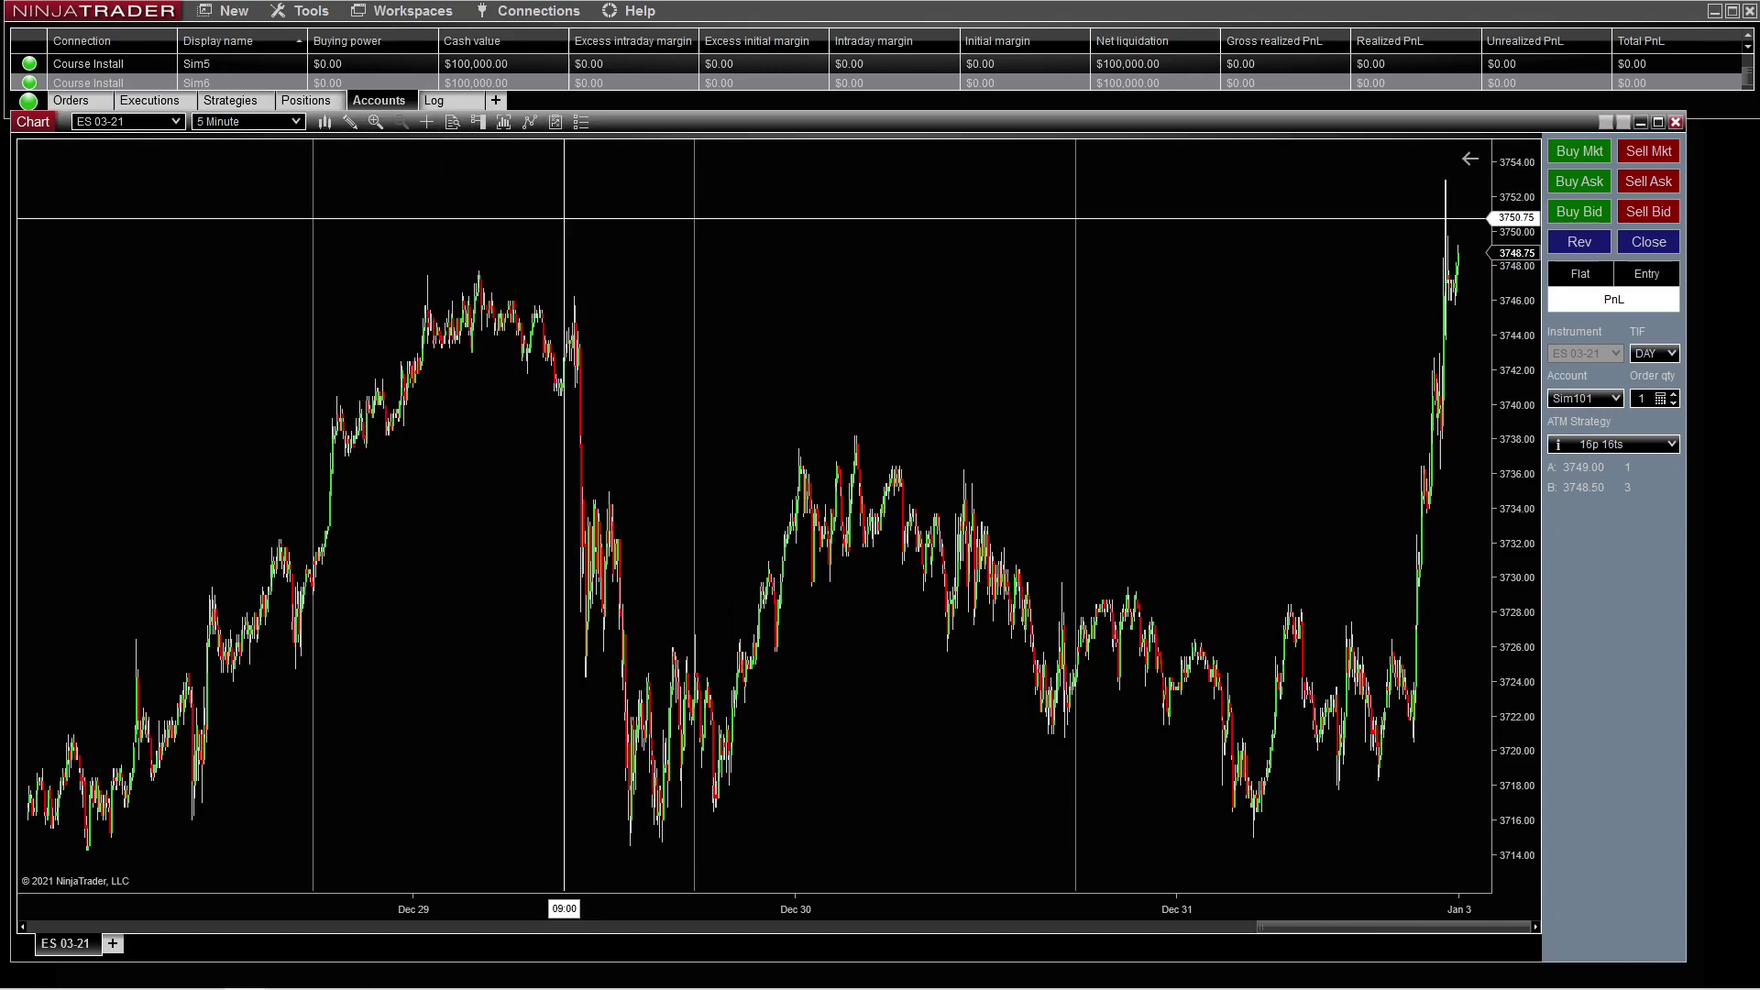
# Try the Off and Chart Trader (Hidden) modes and restore the visible Chart Trader beside the chart
pyautogui.click(479, 122)
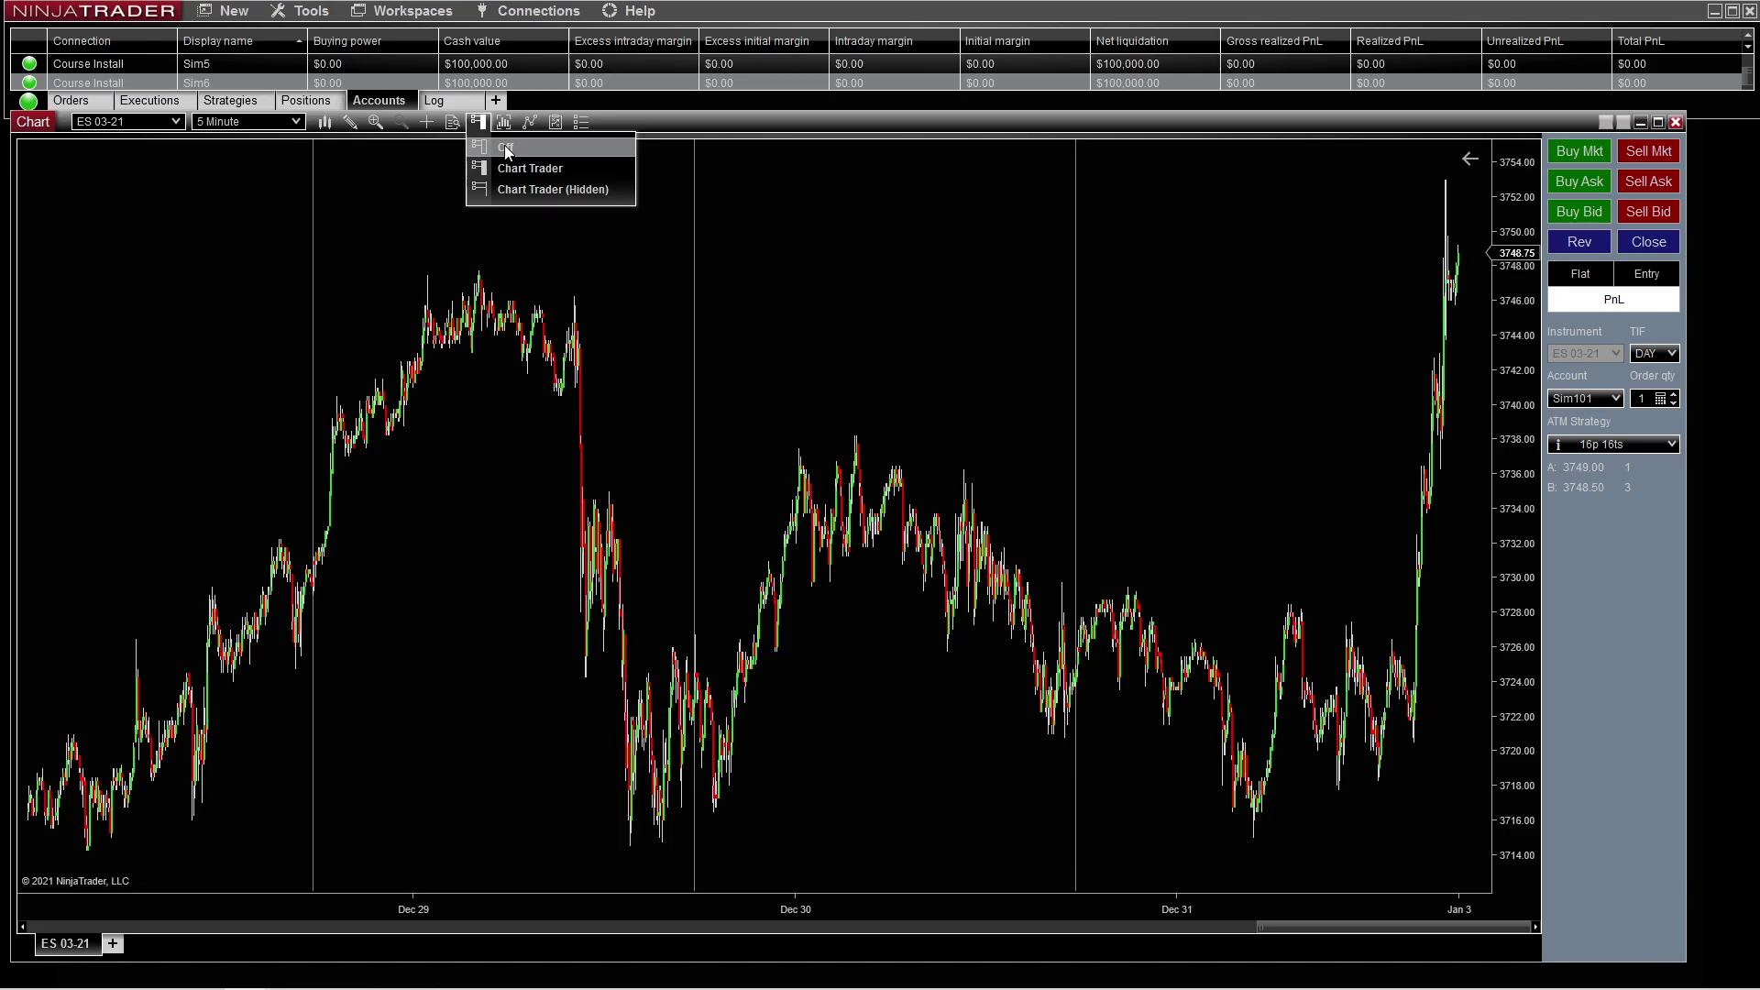
pyautogui.click(505, 146)
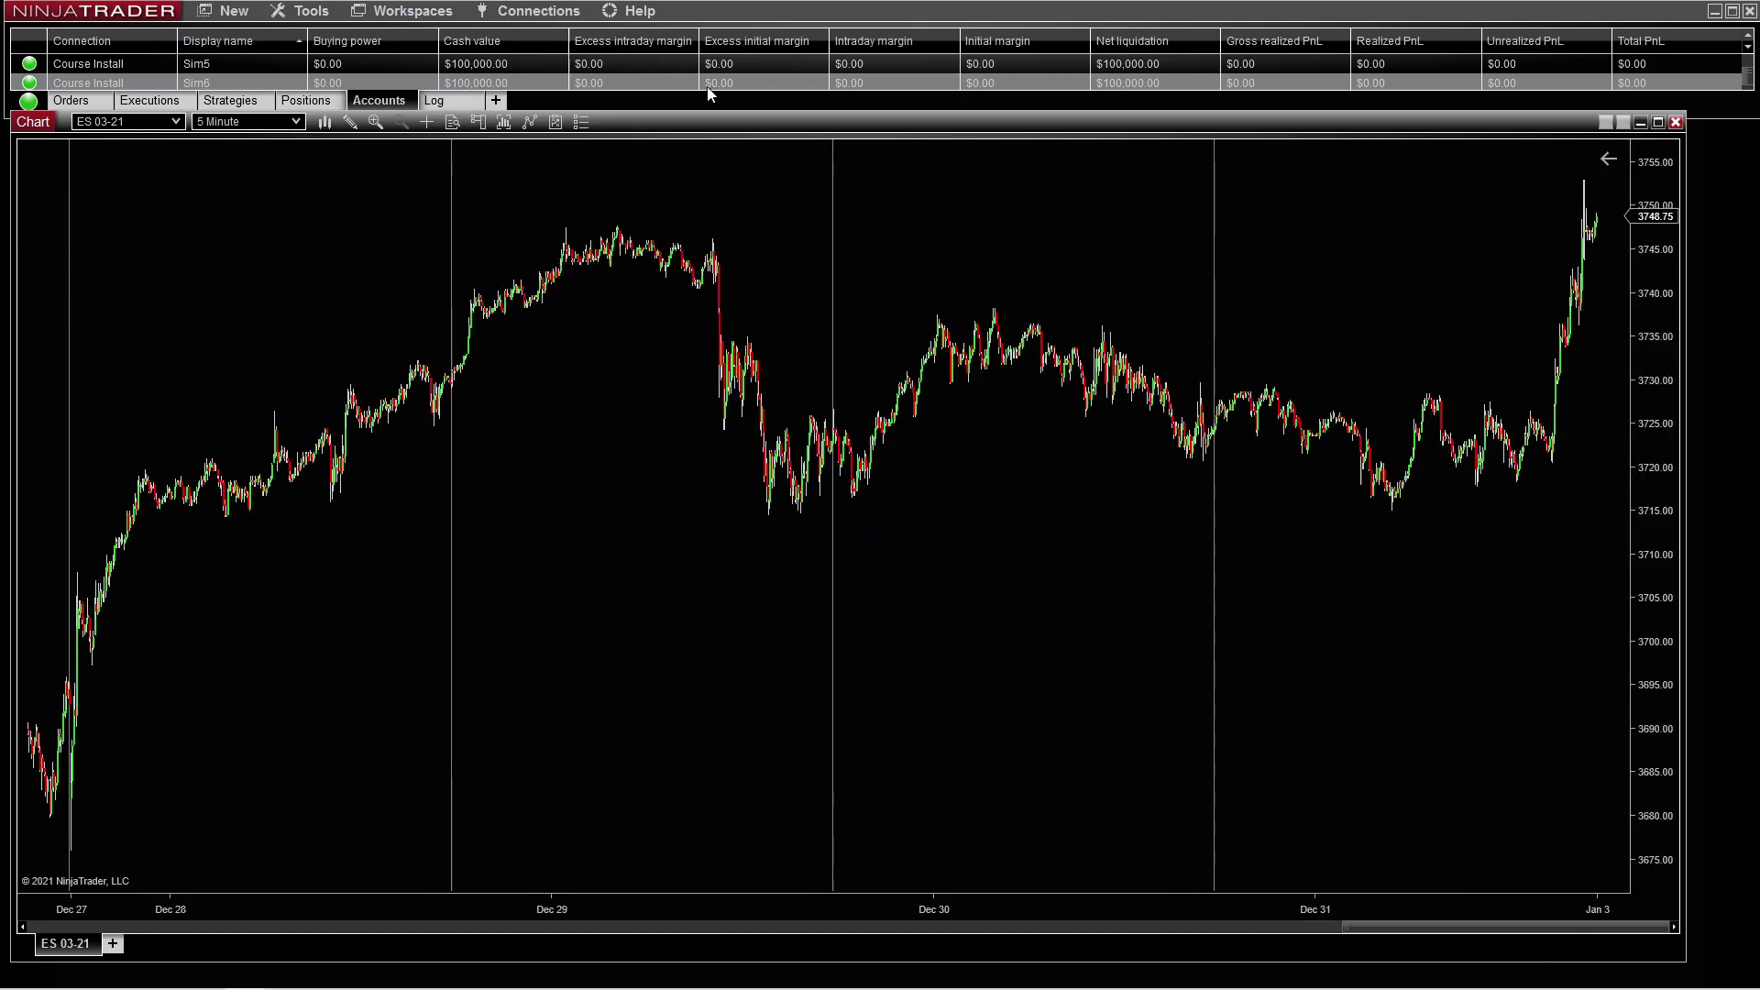
pyautogui.click(479, 122)
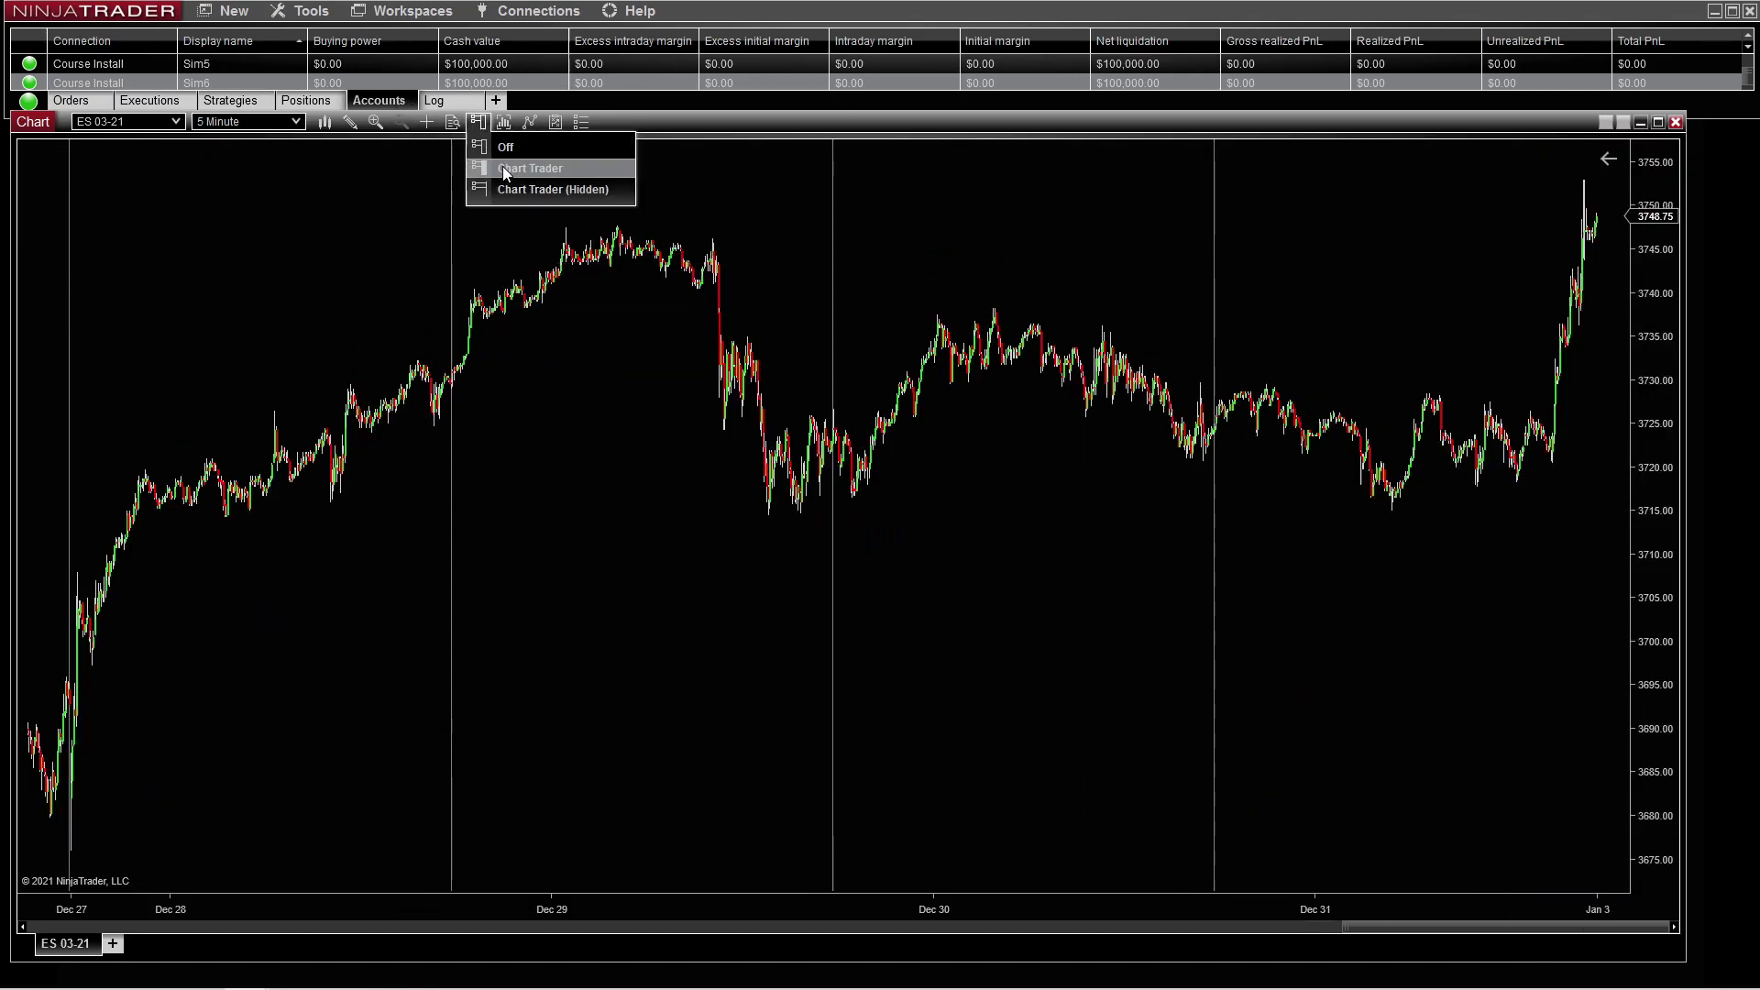
pyautogui.click(507, 165)
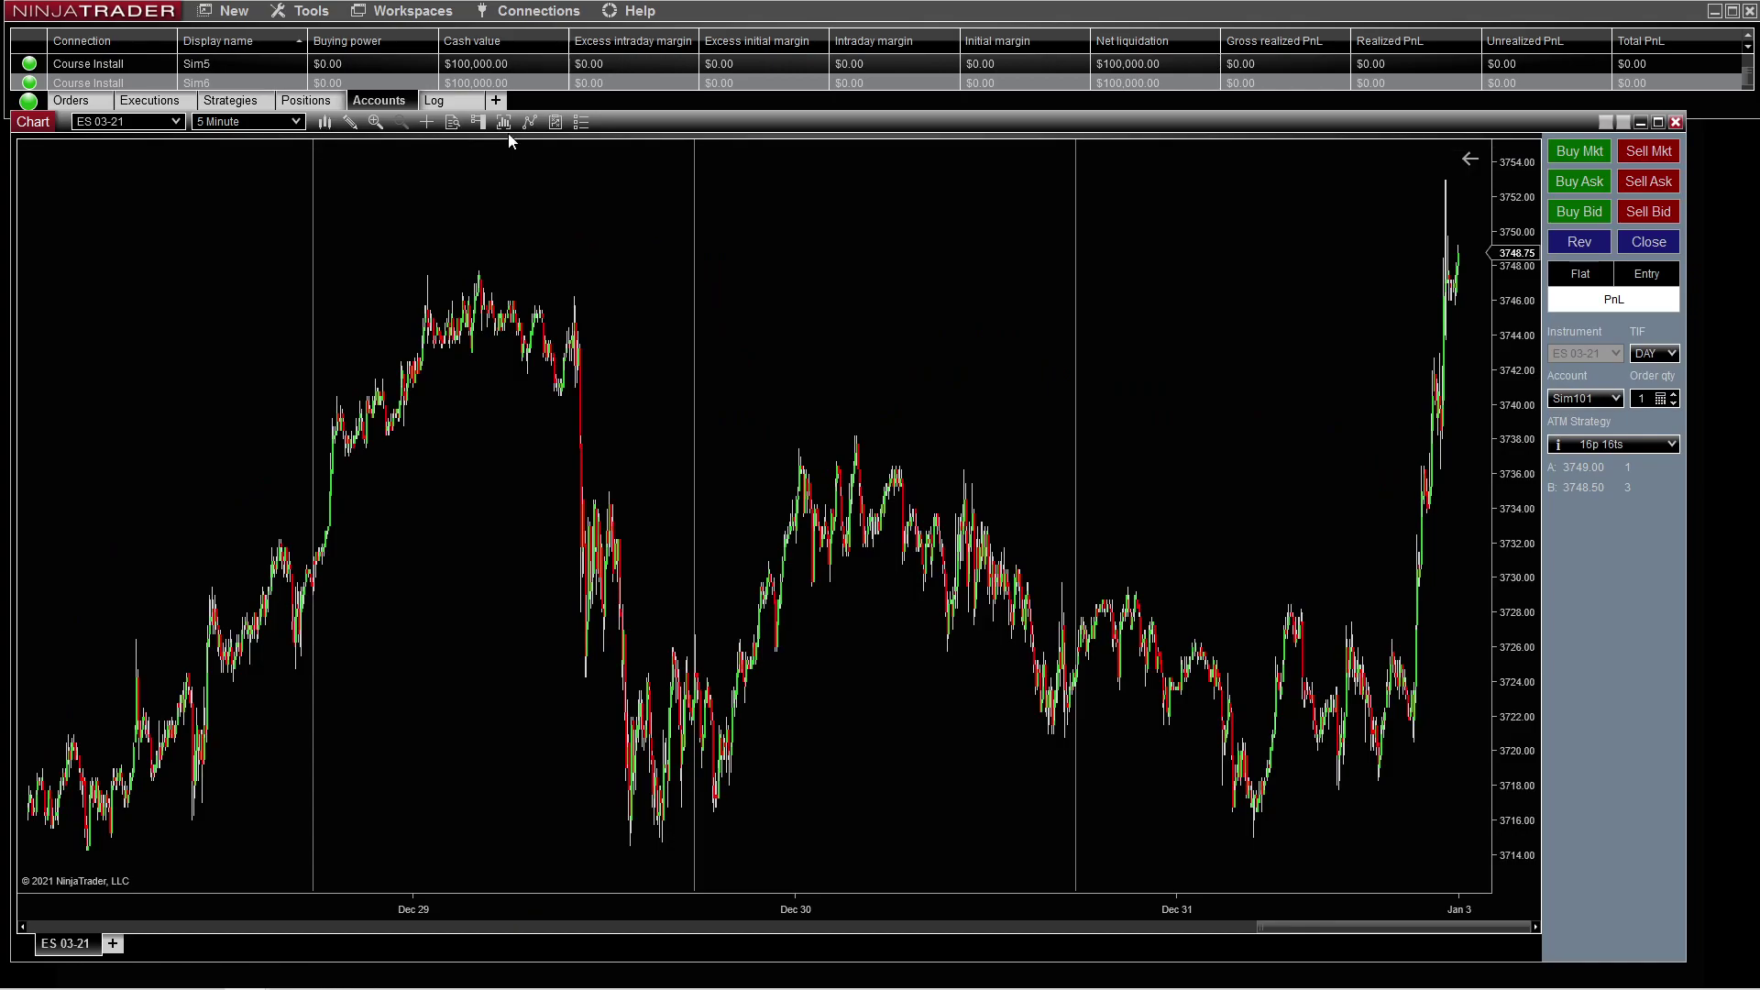
pyautogui.click(476, 124)
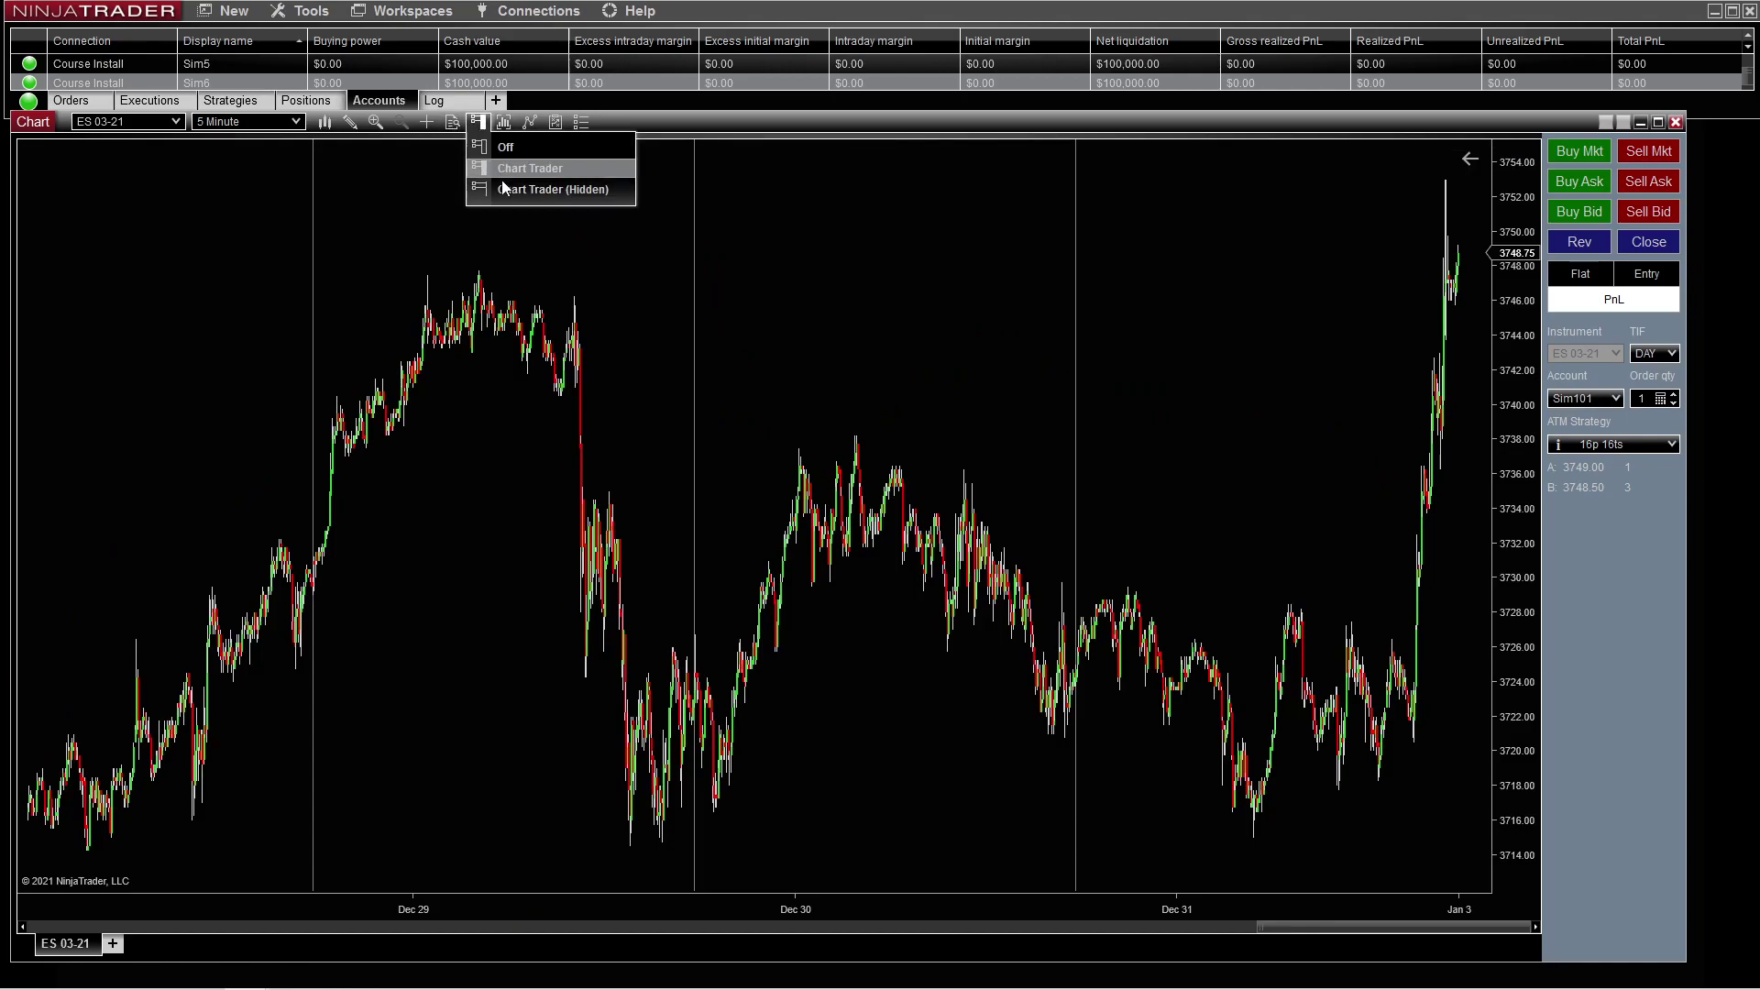
pyautogui.click(553, 191)
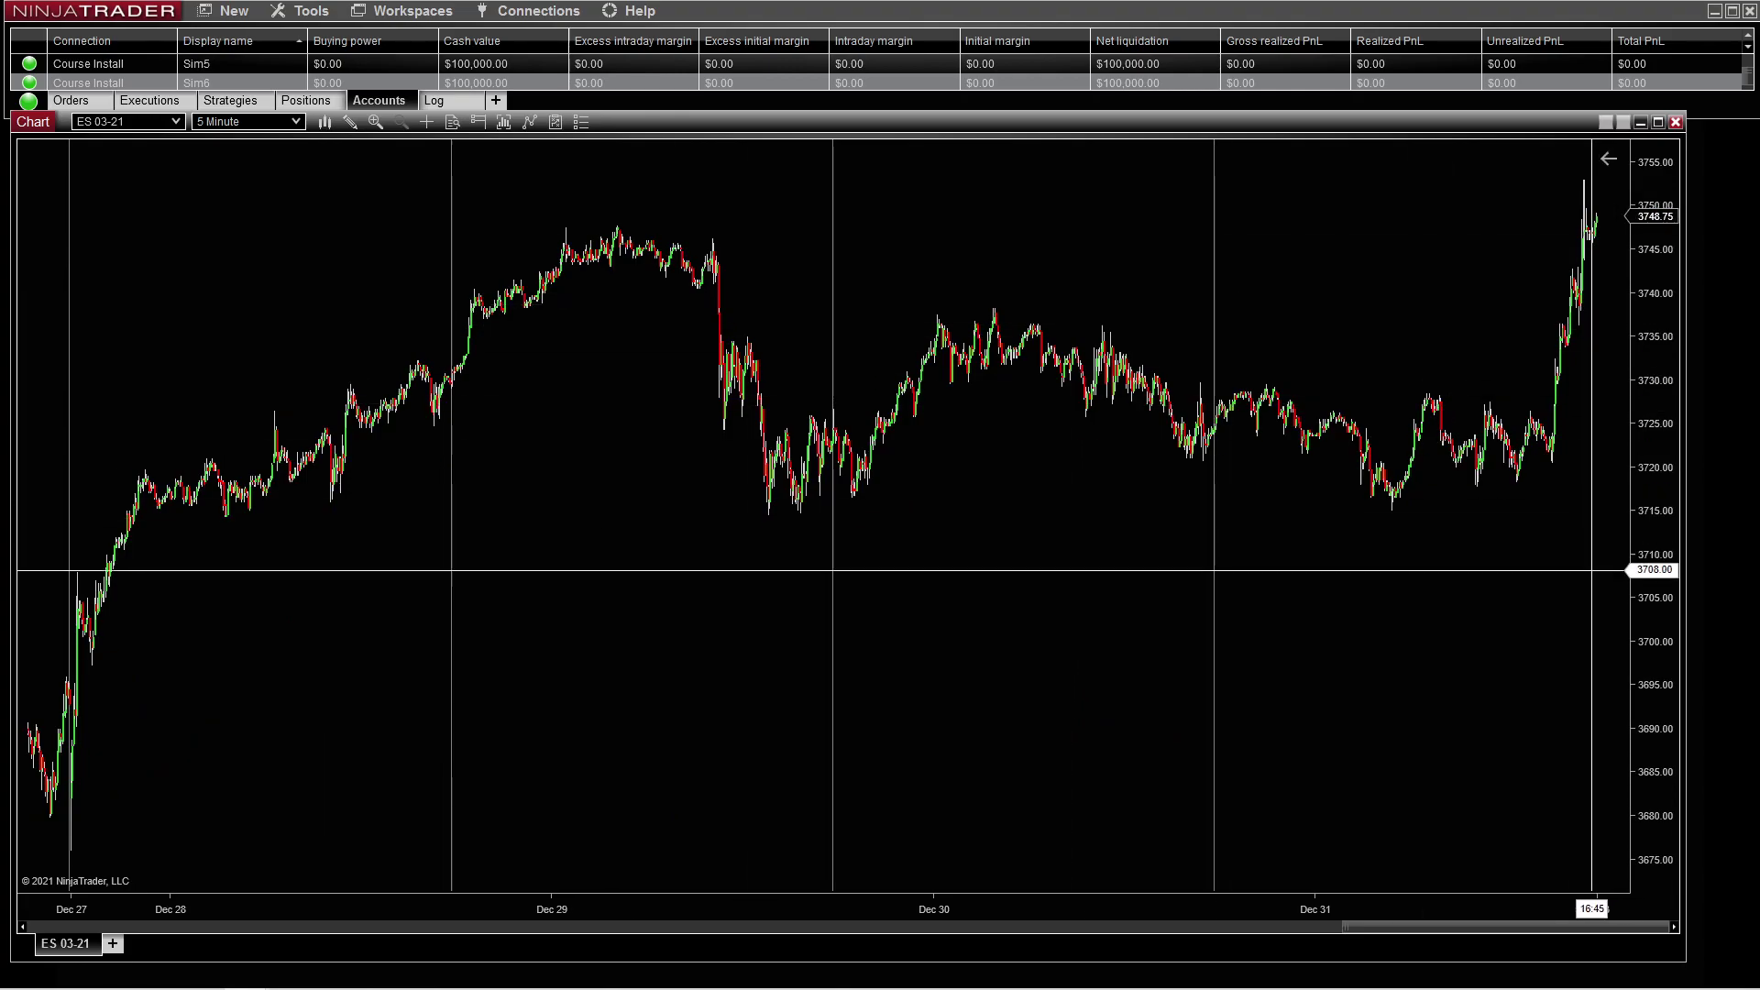
pyautogui.click(479, 122)
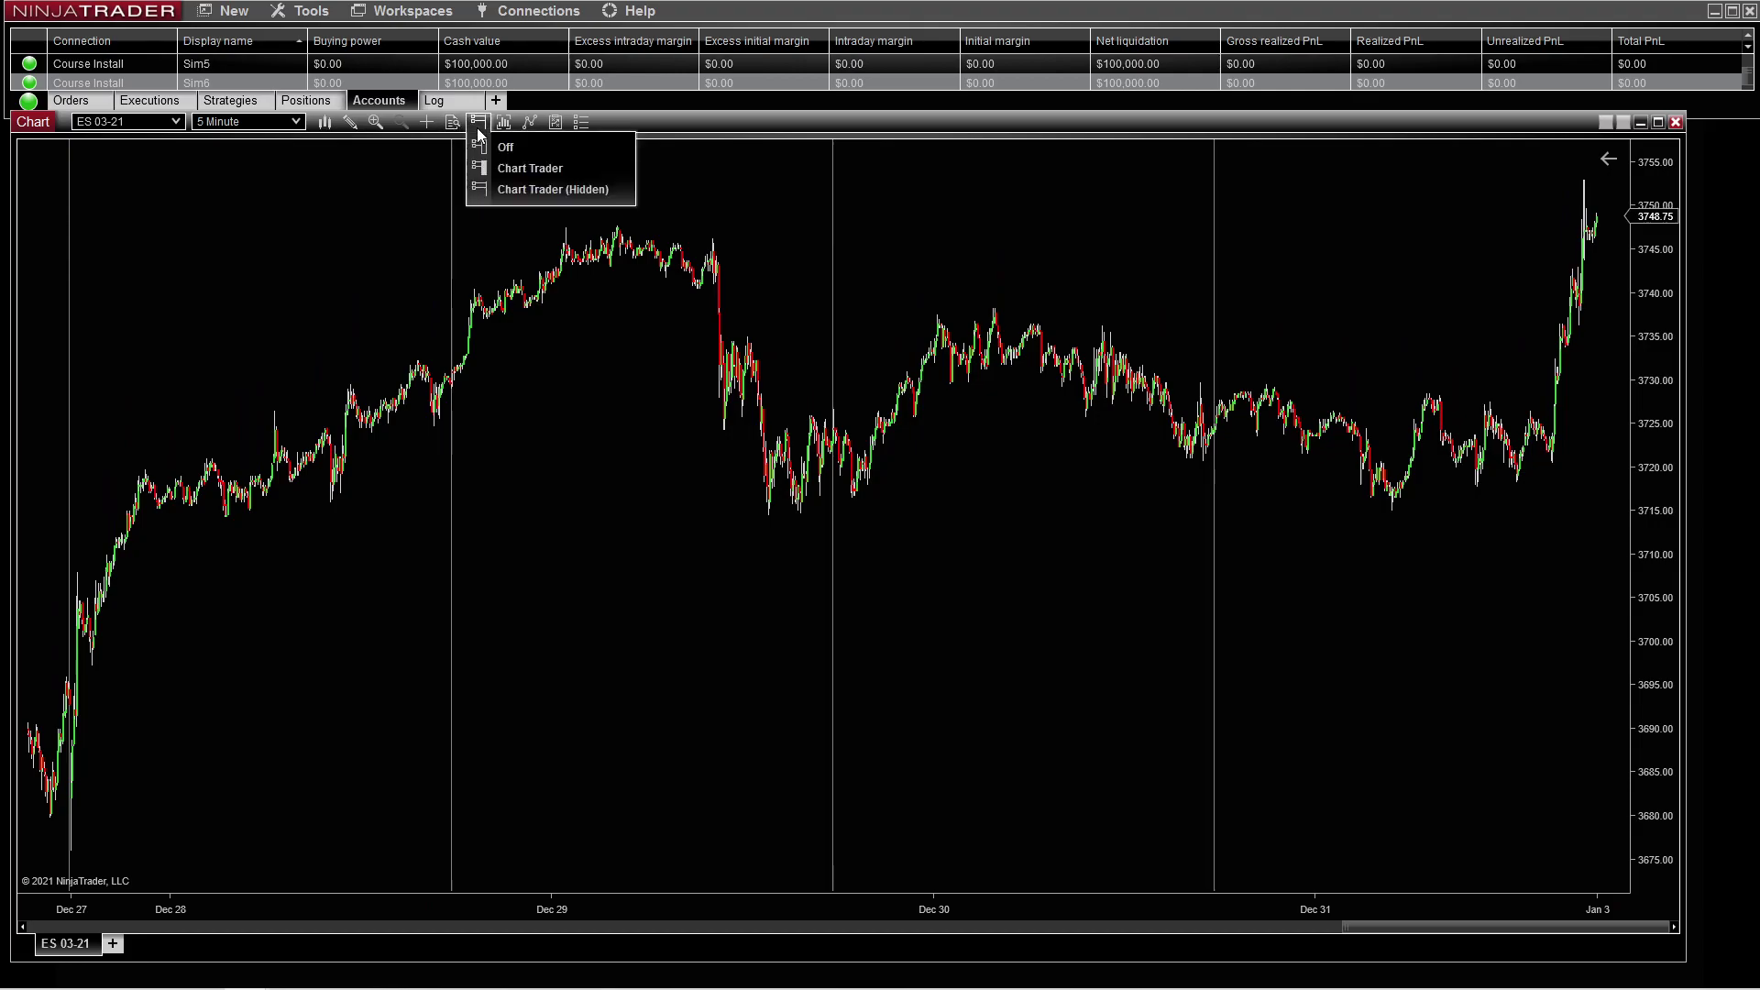
pyautogui.click(523, 166)
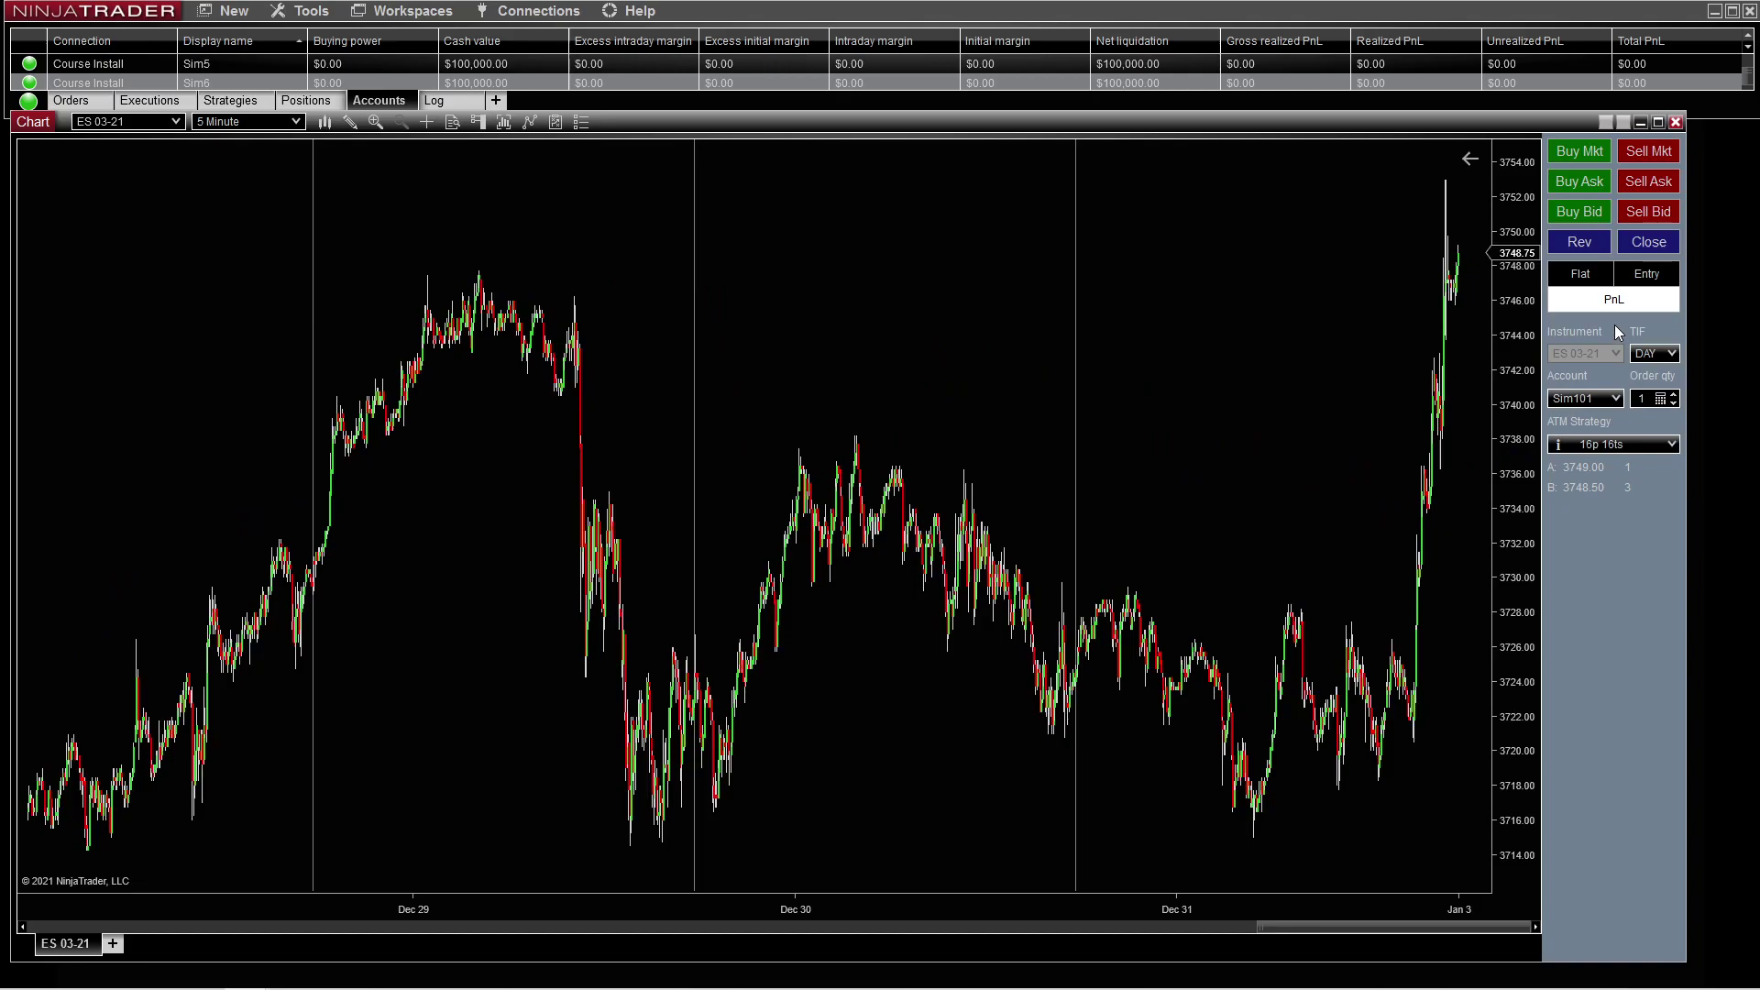
# Review the chart's data series settings and confirm them without changes
pyautogui.click(505, 123)
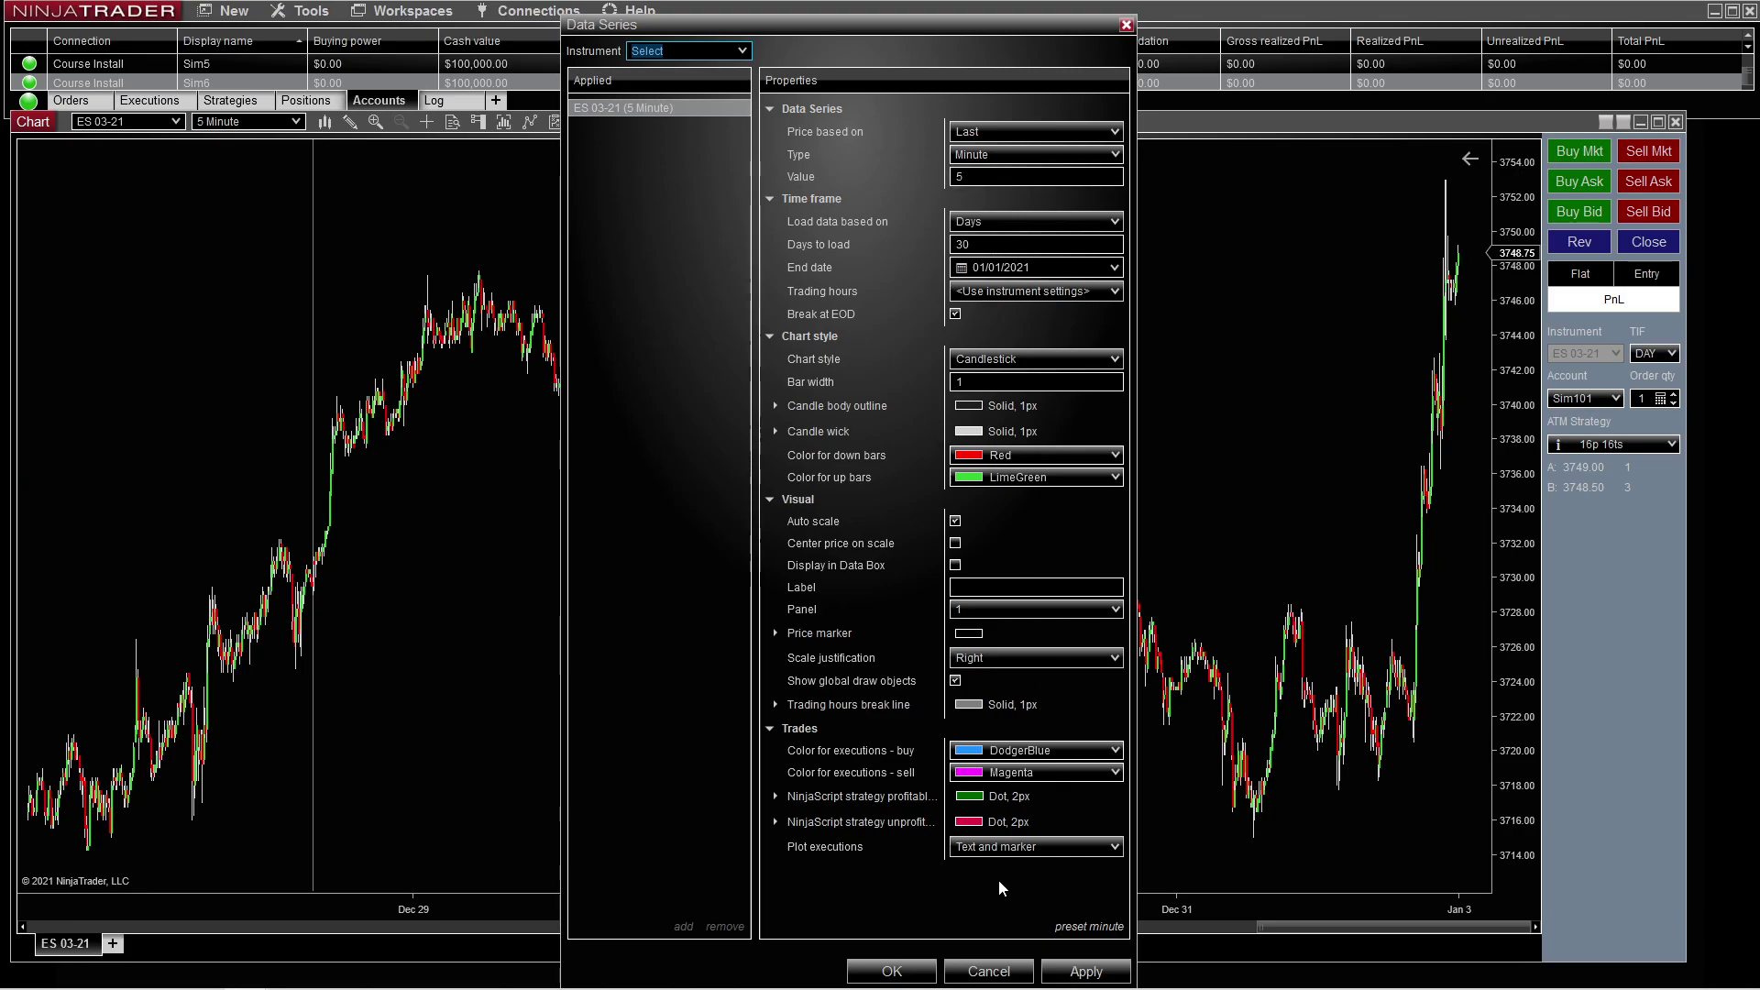
pyautogui.click(915, 968)
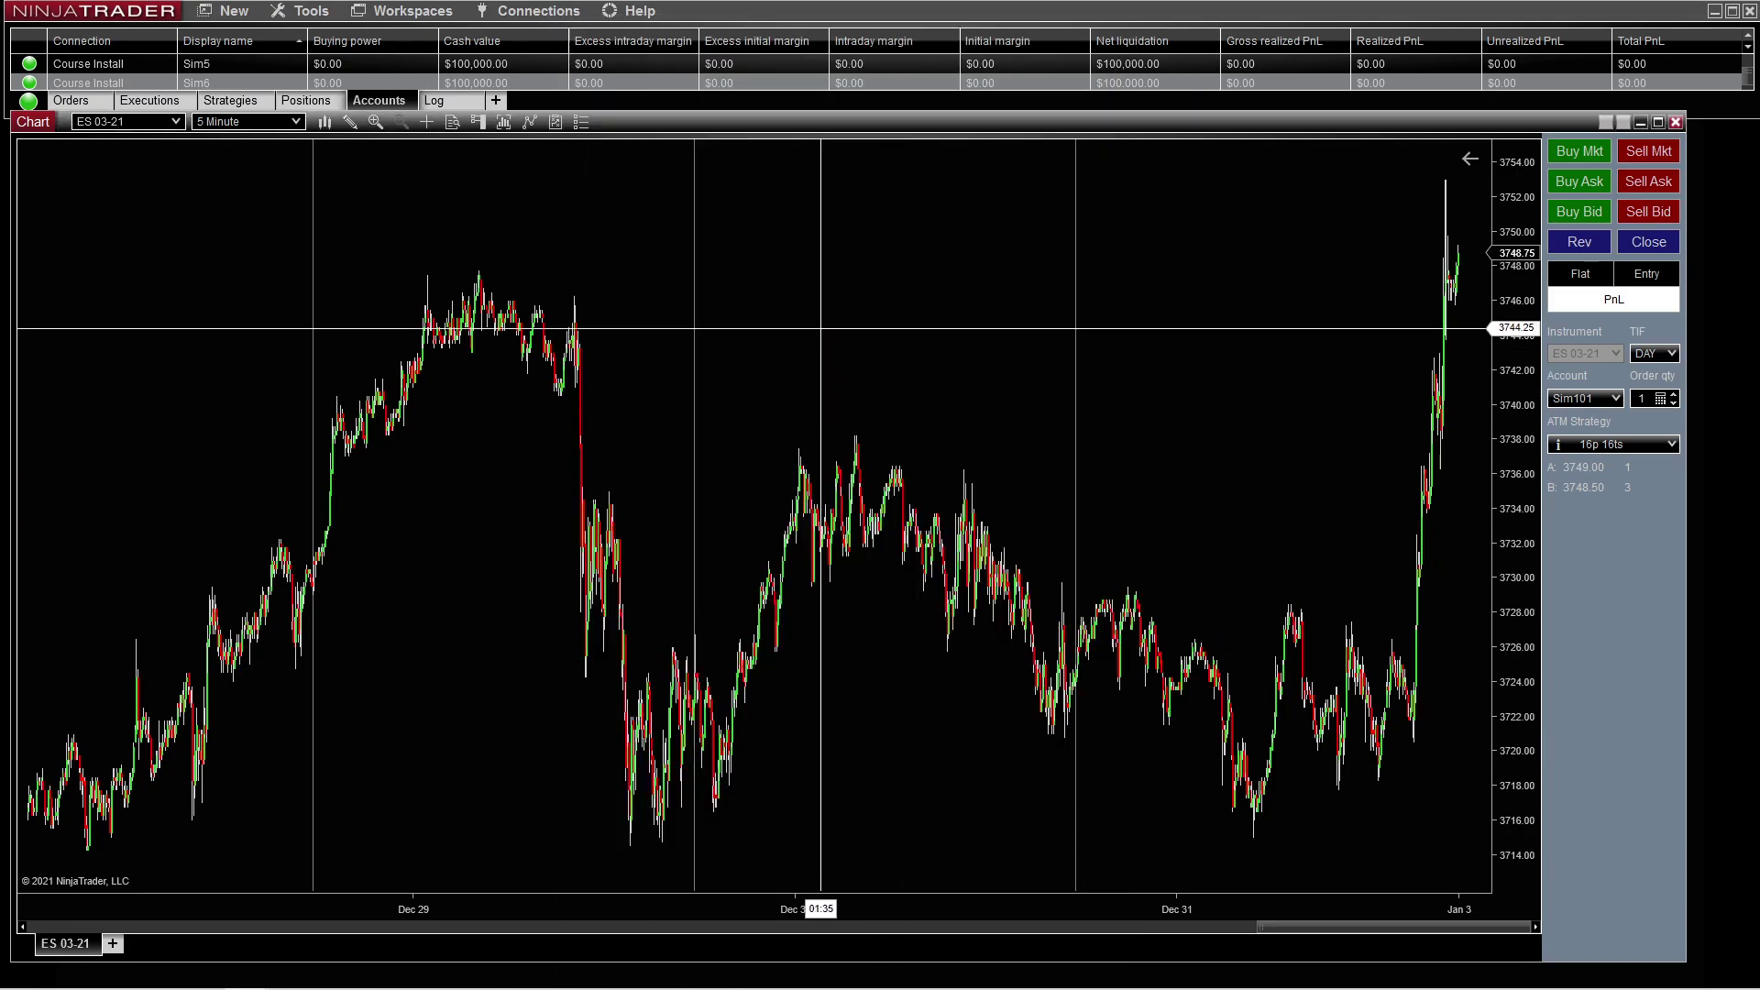
# Reopen the data series settings from the chart and close them without changes
pyautogui.rightClick(824, 329)
pyautogui.click(883, 419)
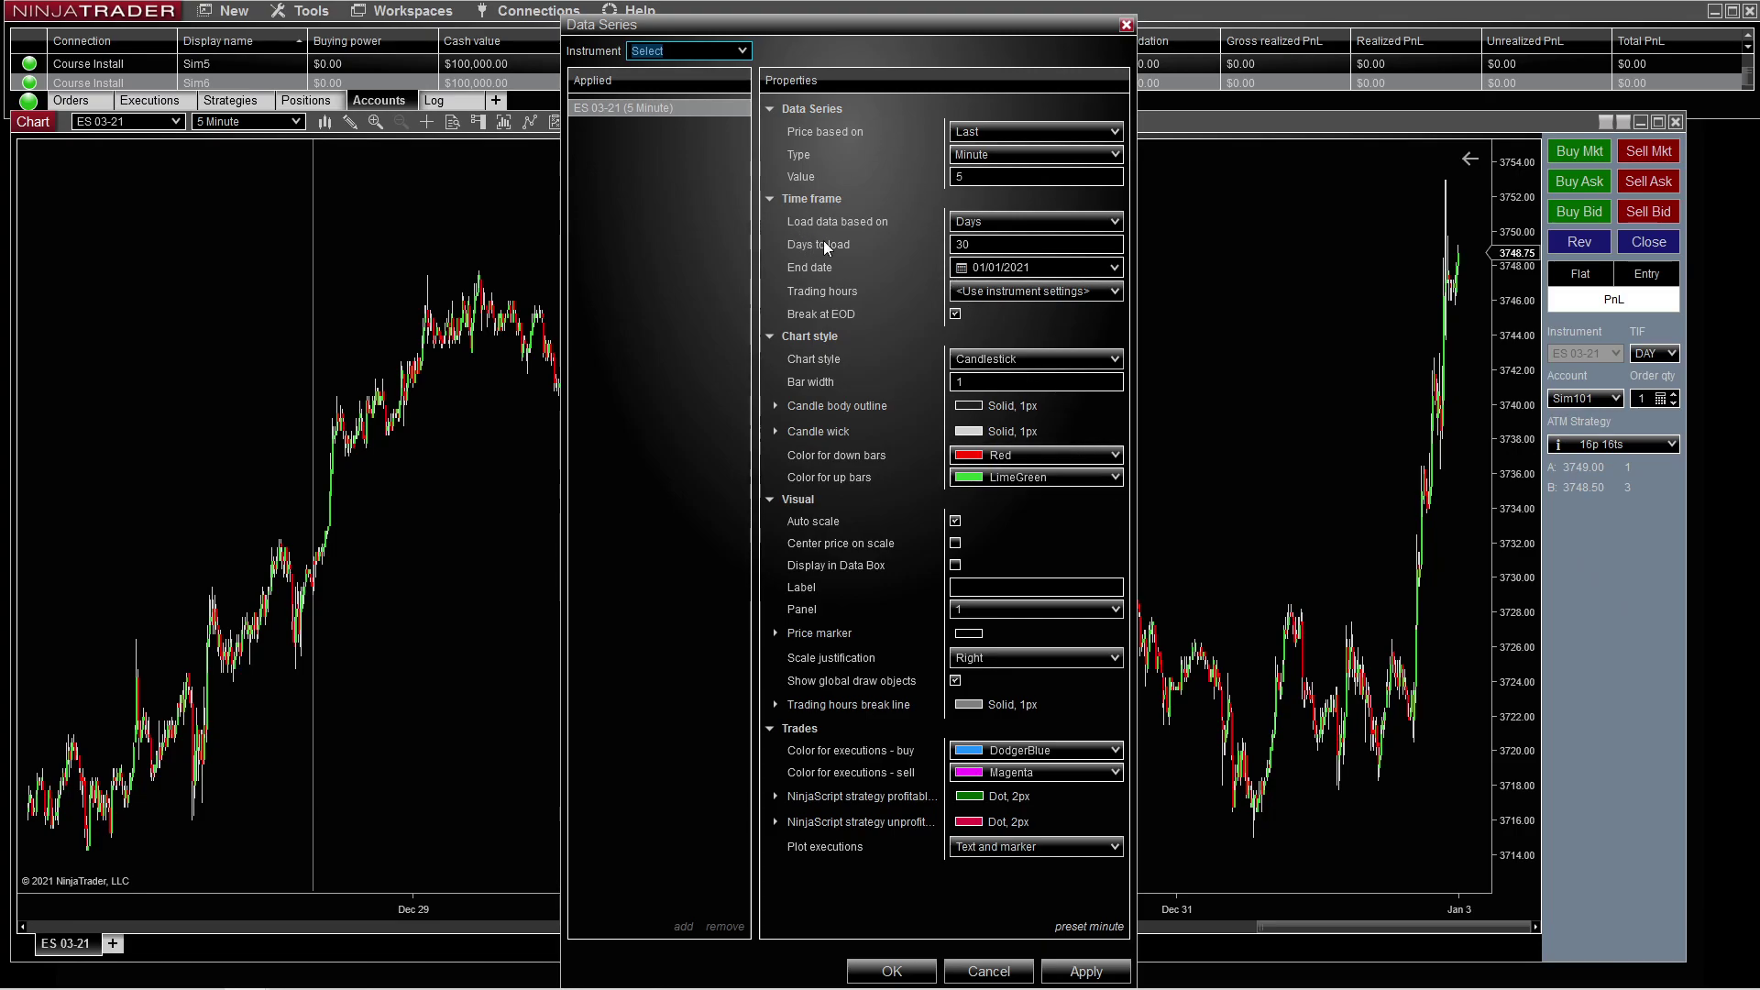
pyautogui.click(1127, 24)
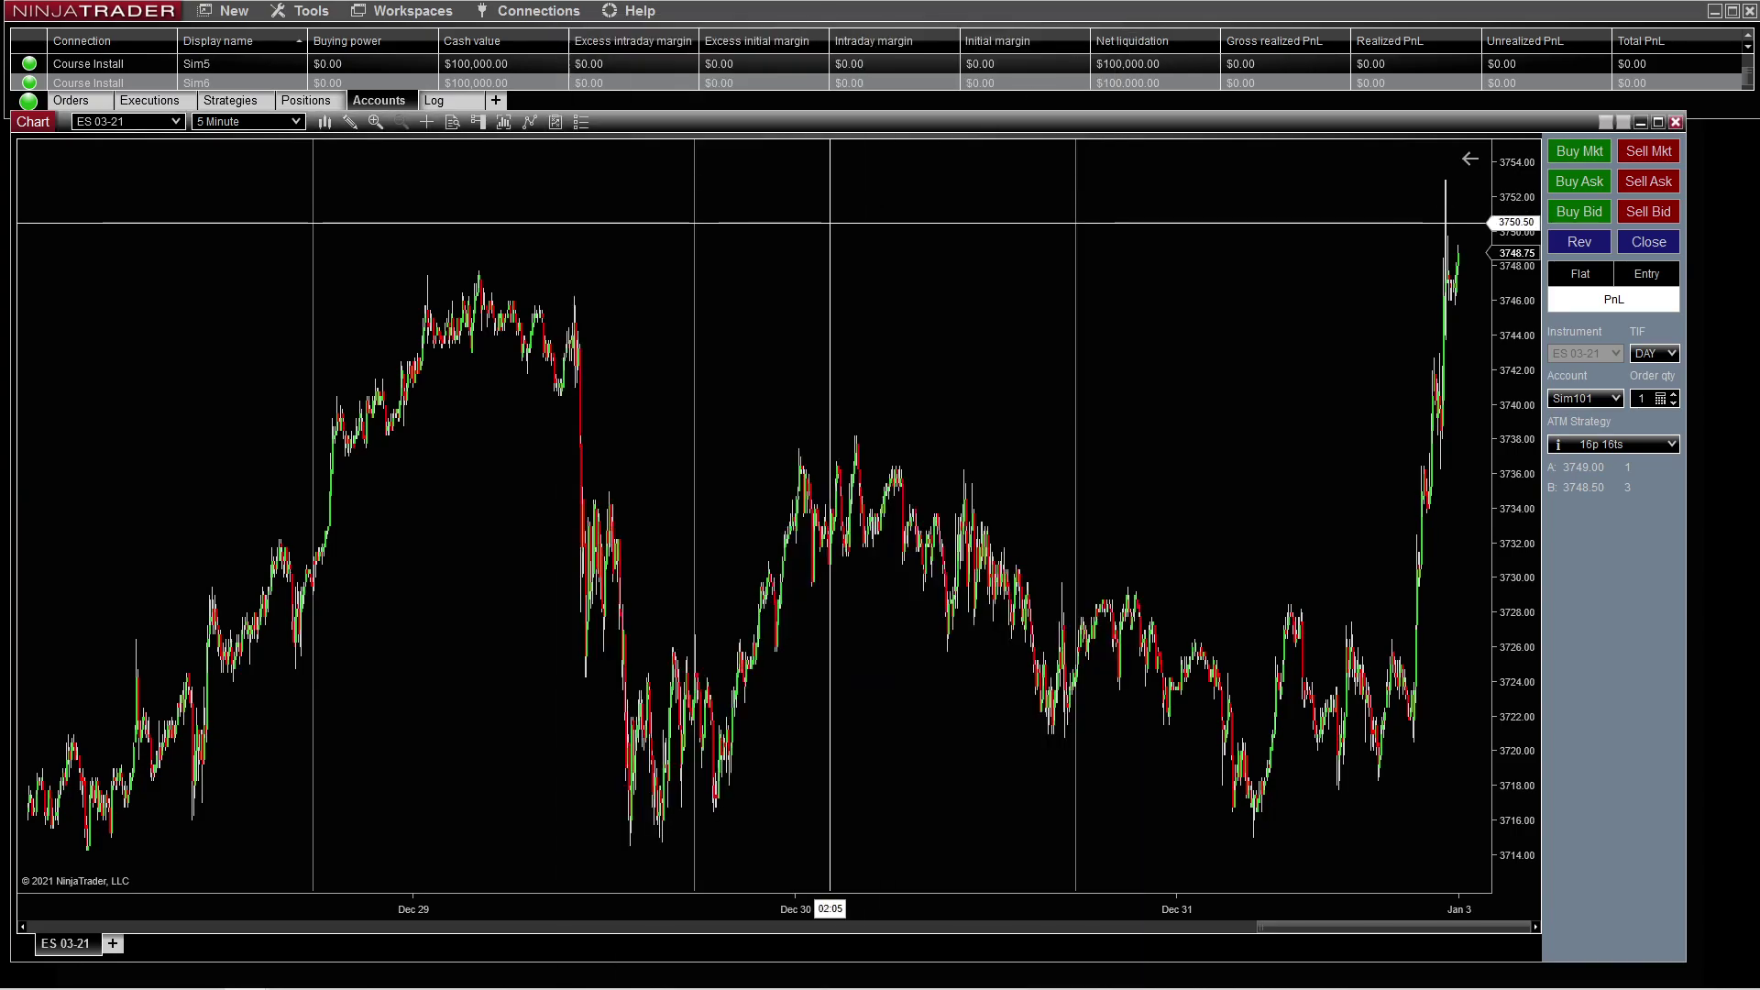
# View the available indicators and strategies for the chart, closing both windows without adding any
pyautogui.click(530, 123)
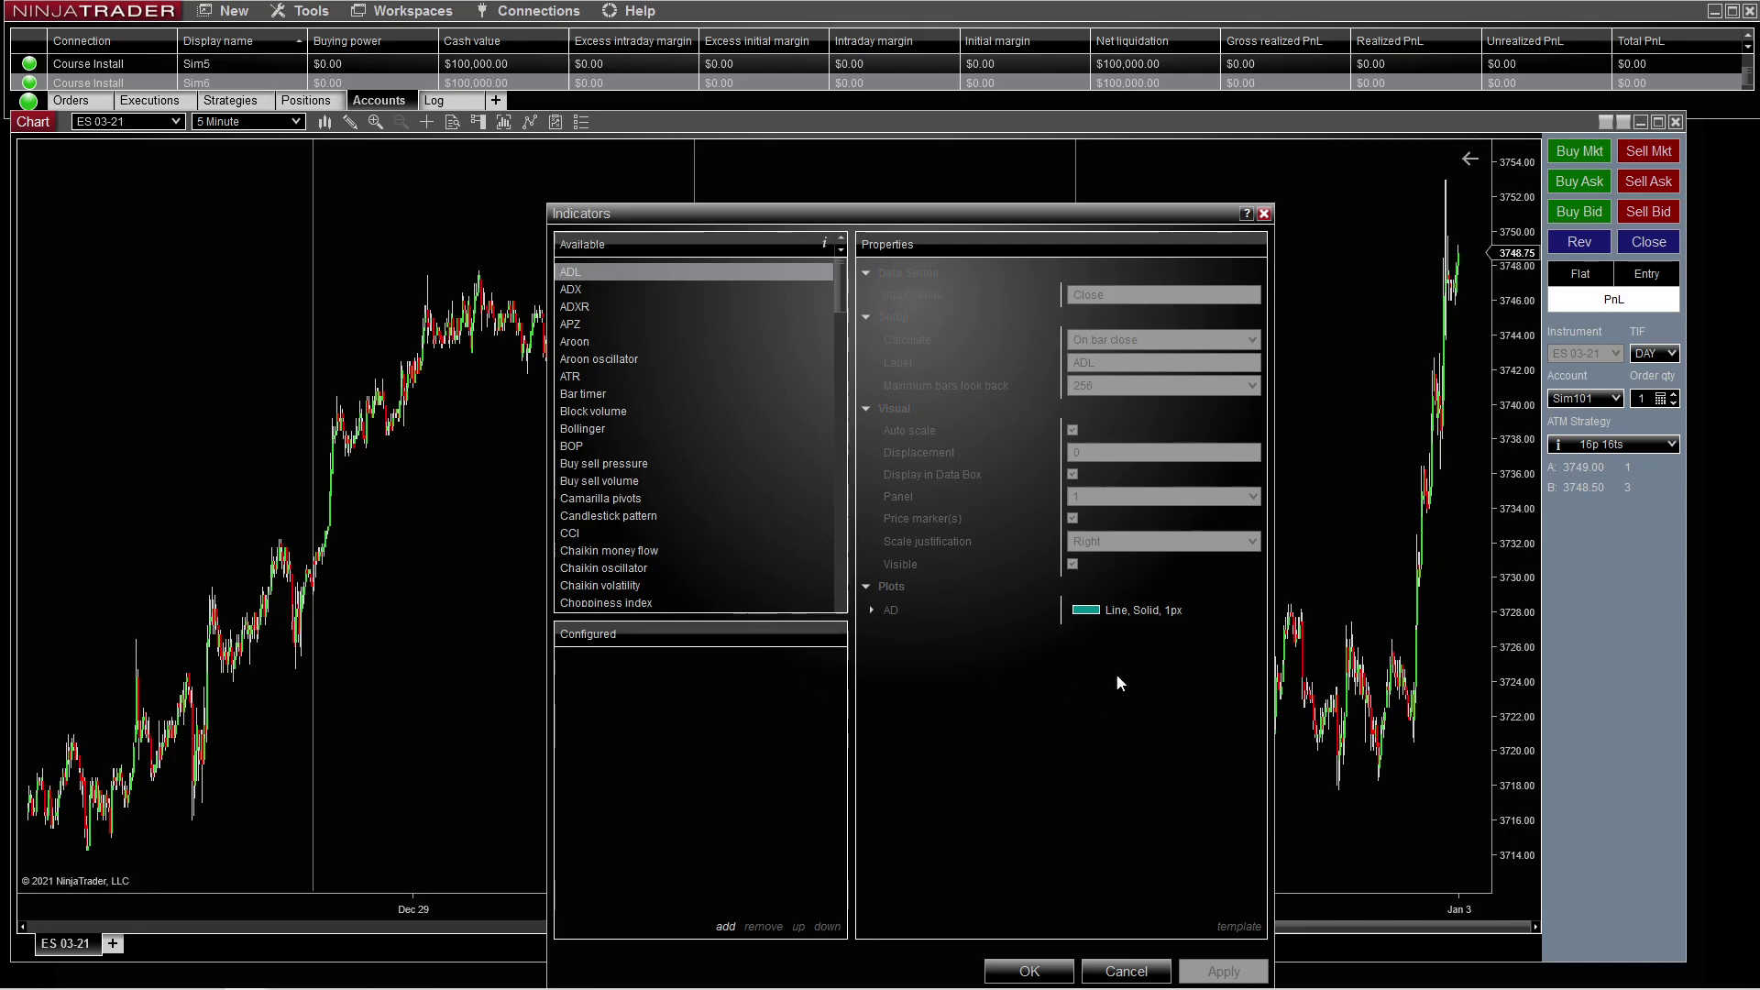
pyautogui.click(1263, 213)
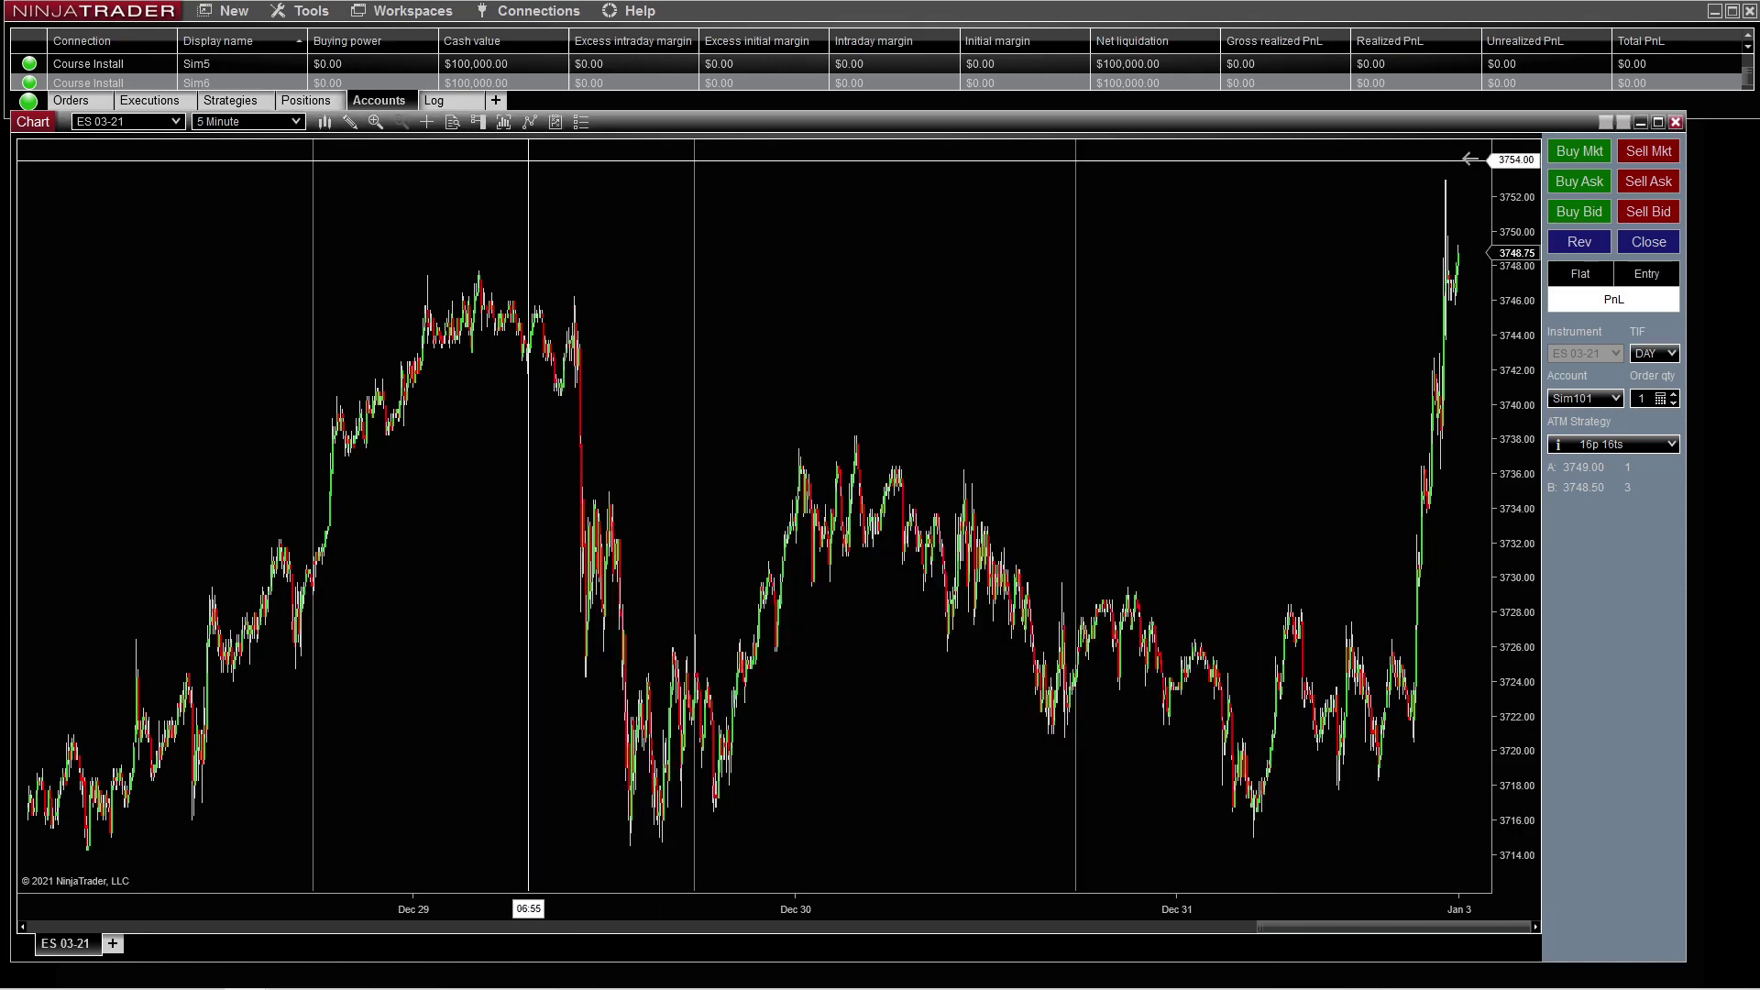
pyautogui.click(555, 123)
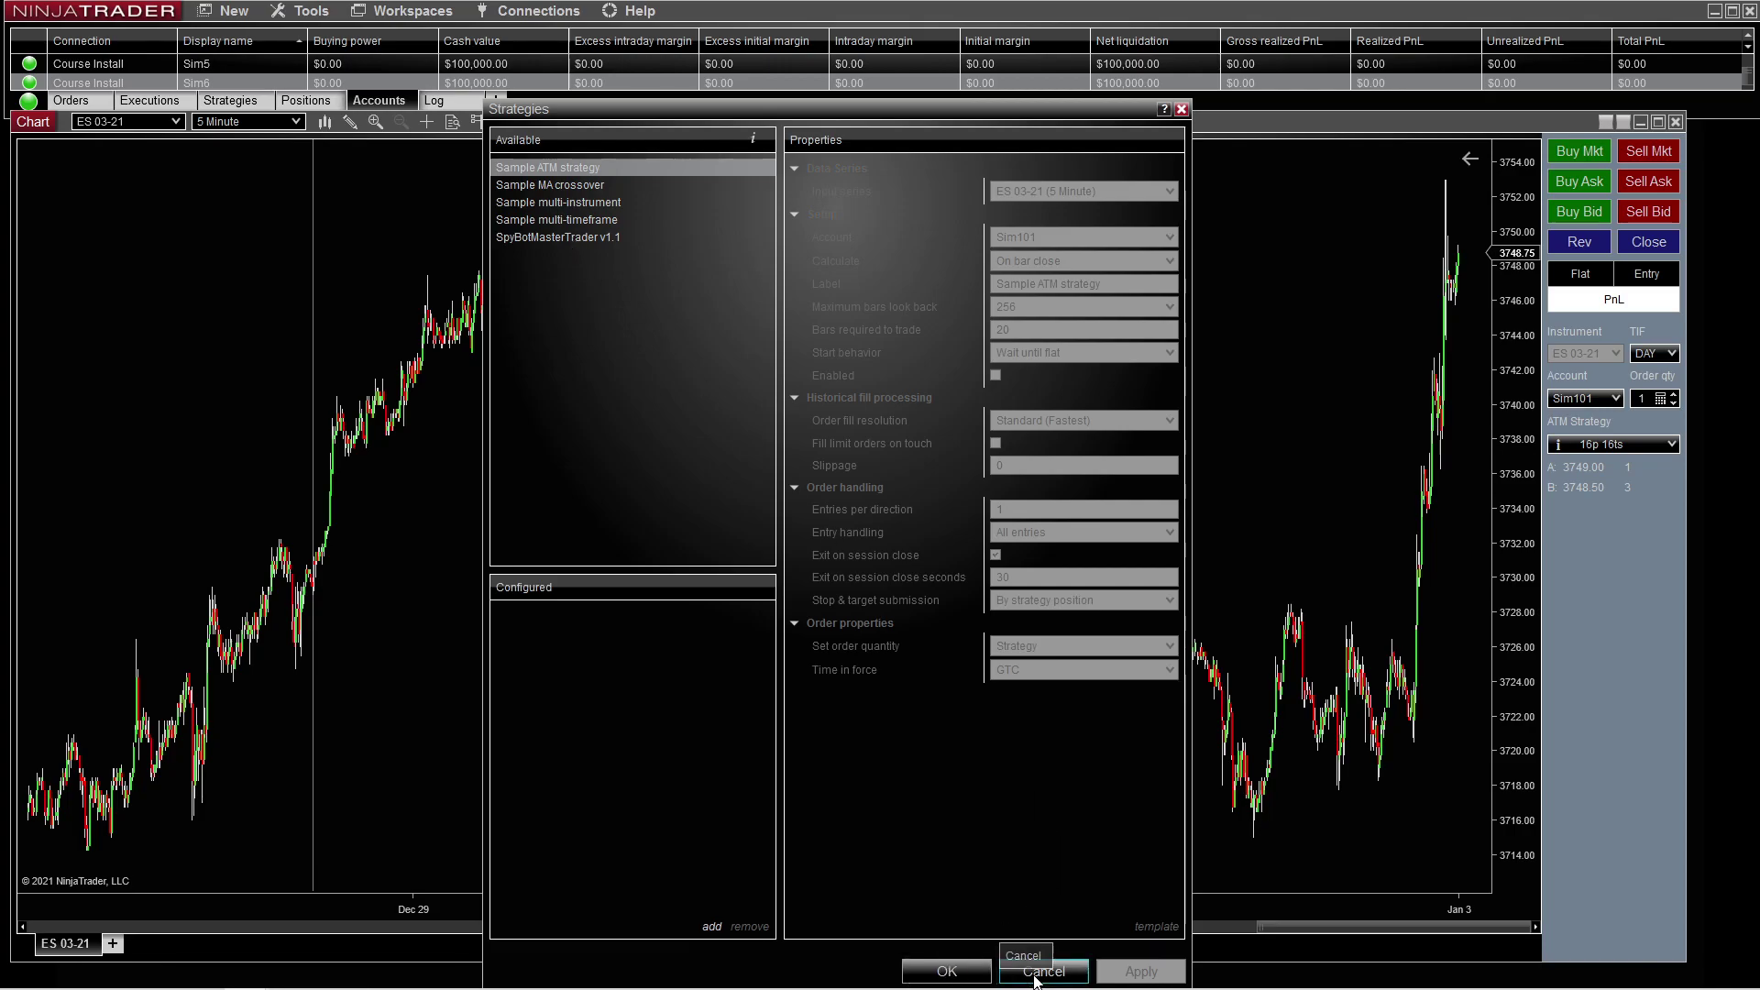
pyautogui.click(1036, 977)
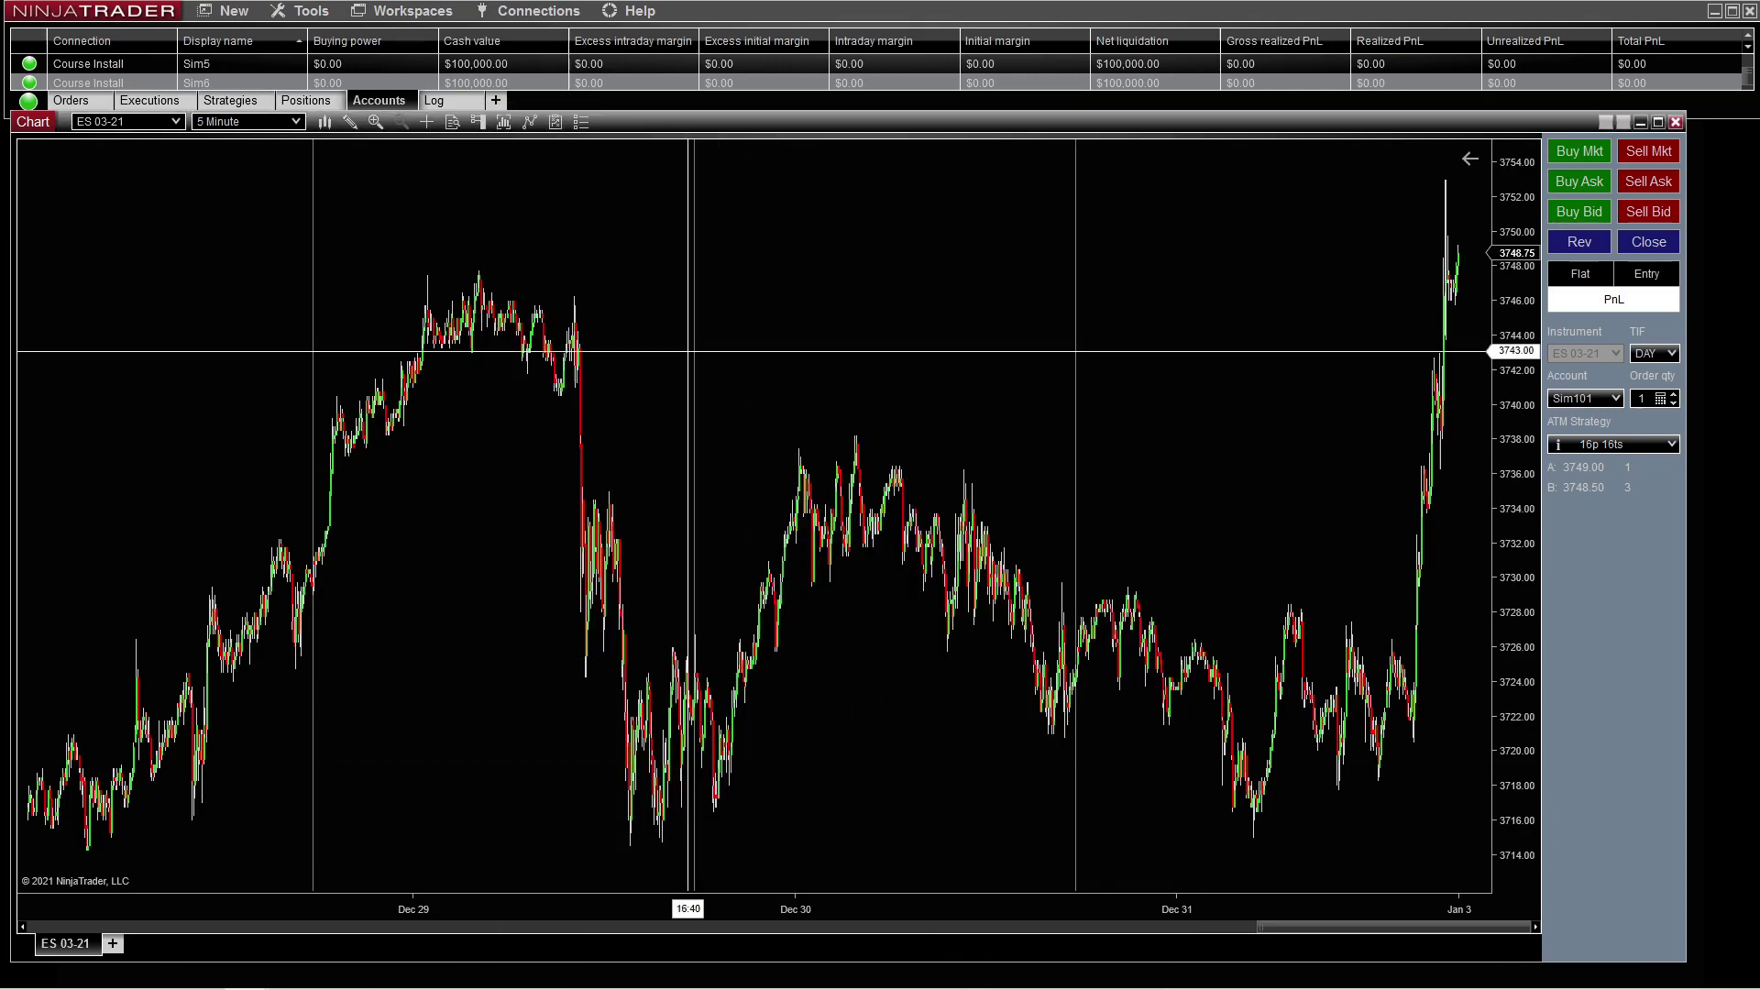
# Open the chart properties, reveal the background image path and stretch options, and leave the chart background image disabled
pyautogui.click(580, 123)
pyautogui.moveTo(811, 315); pyautogui.dragTo(780, 160)
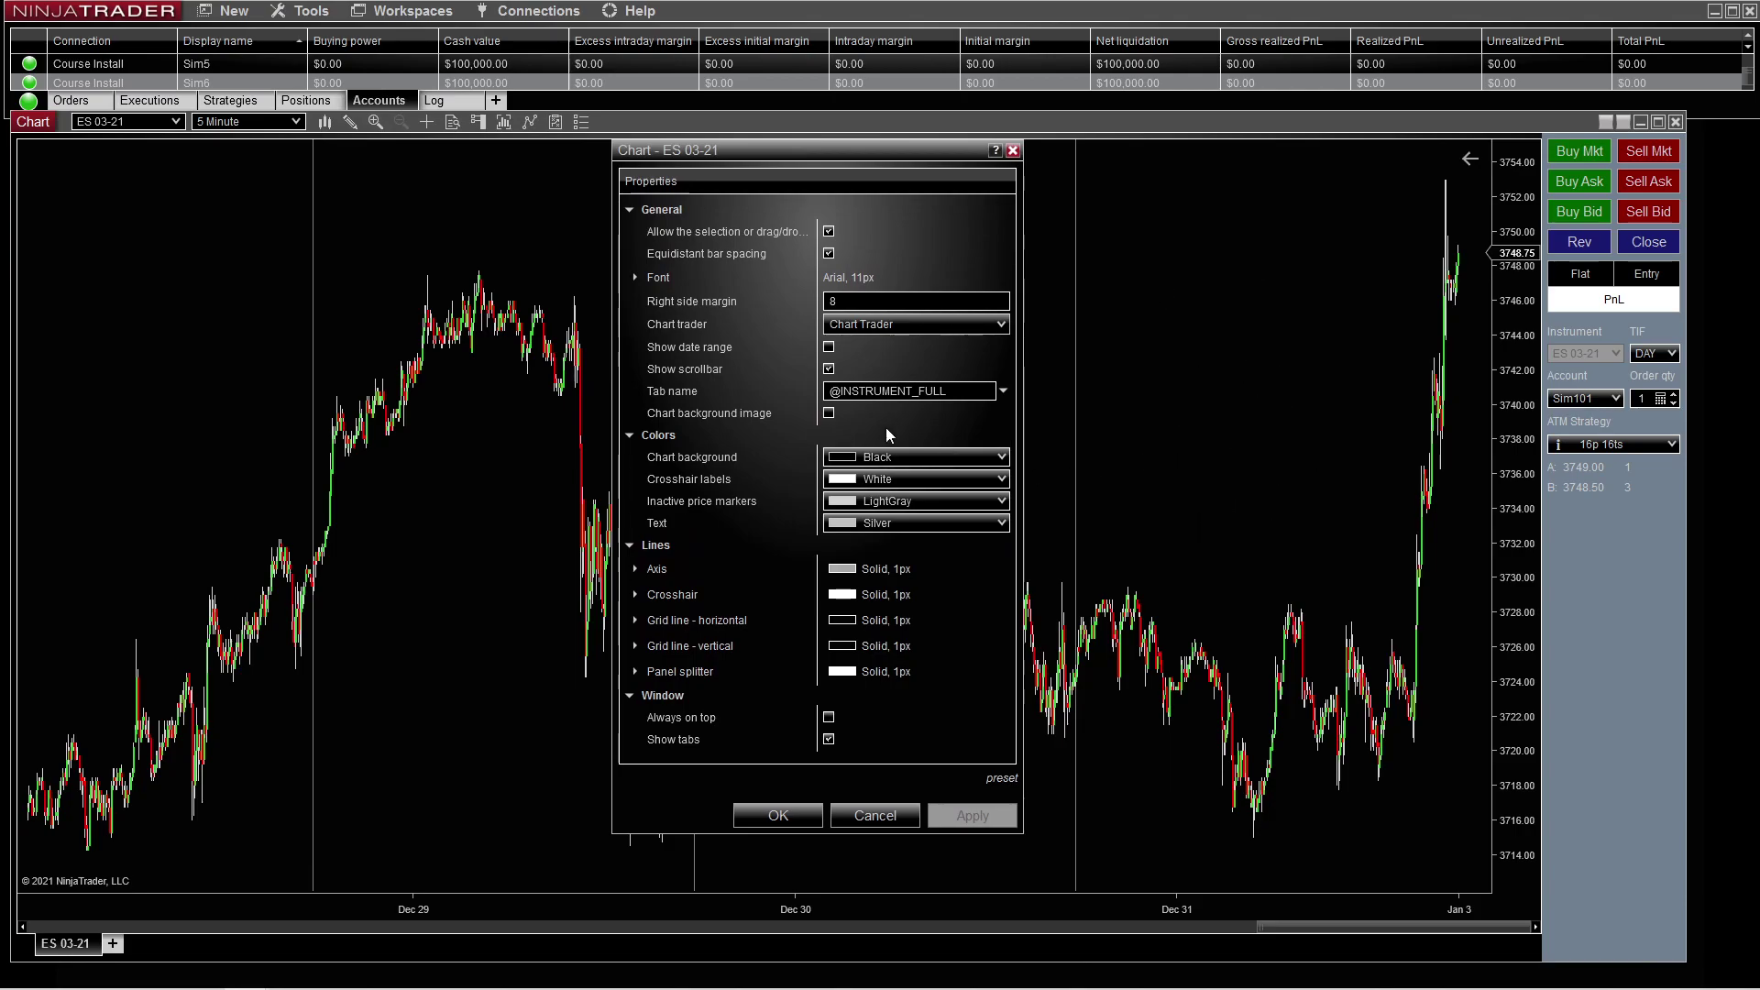
pyautogui.click(829, 413)
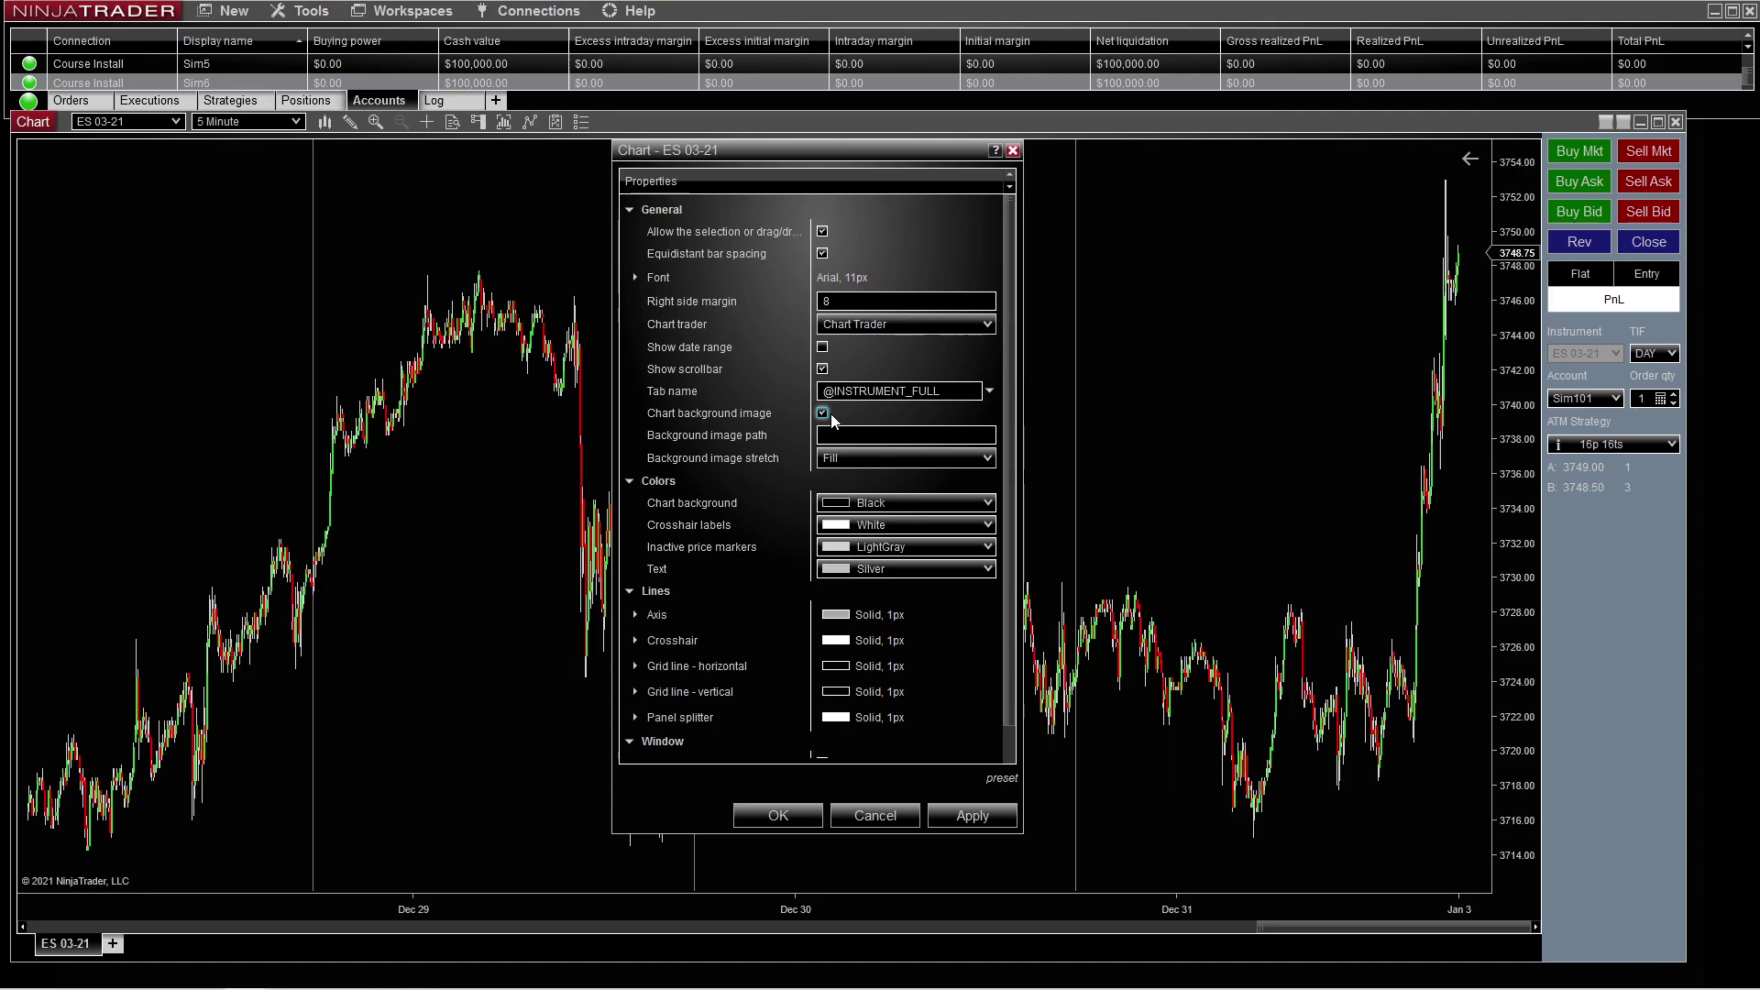
pyautogui.moveTo(833, 445)
pyautogui.moveTo(922, 433)
pyautogui.click(823, 414)
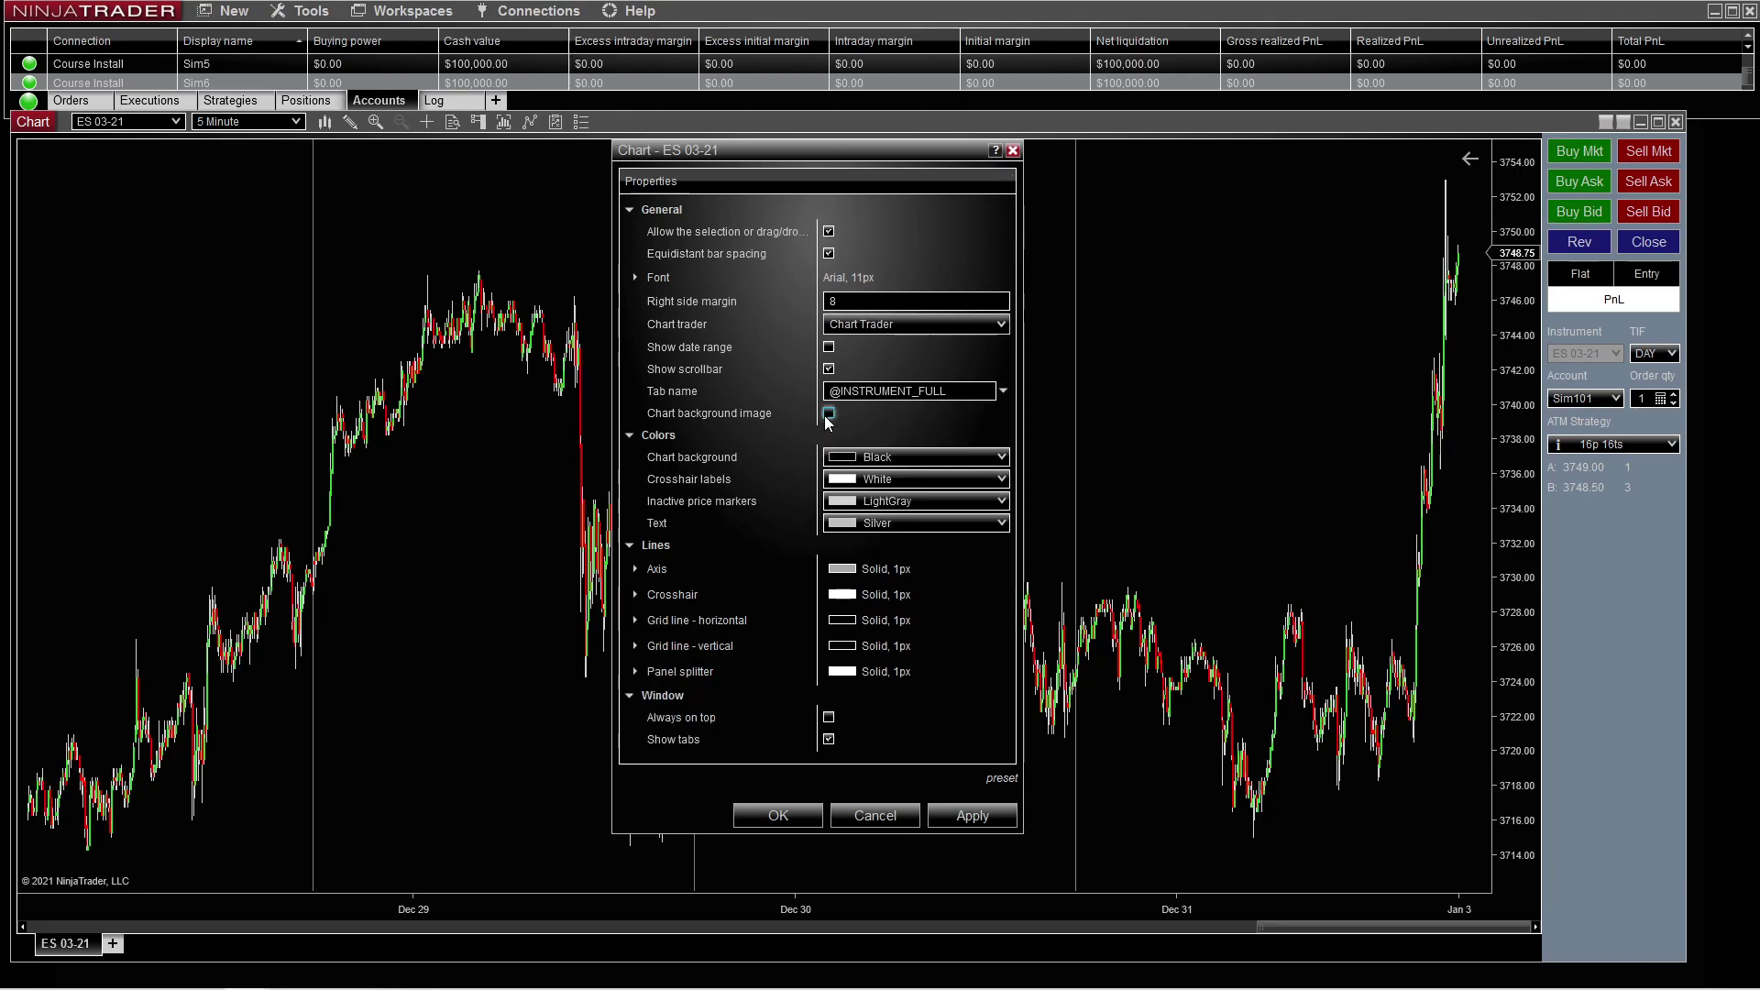
pyautogui.click(830, 413)
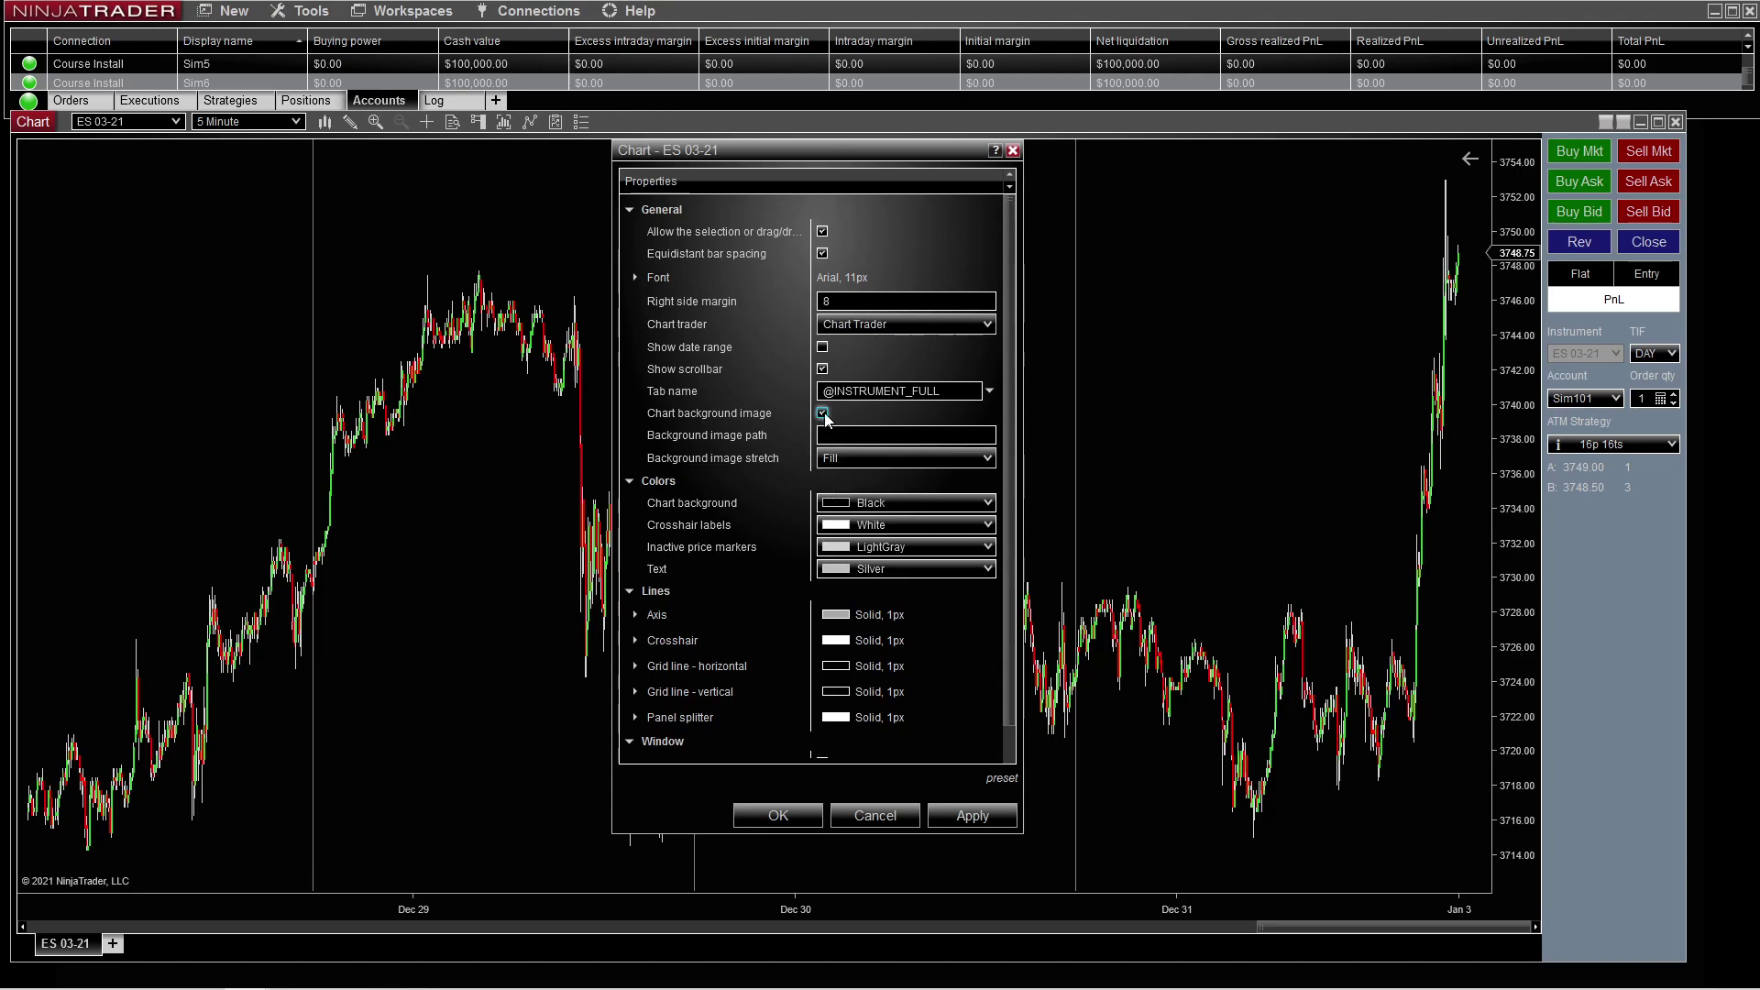
pyautogui.click(823, 414)
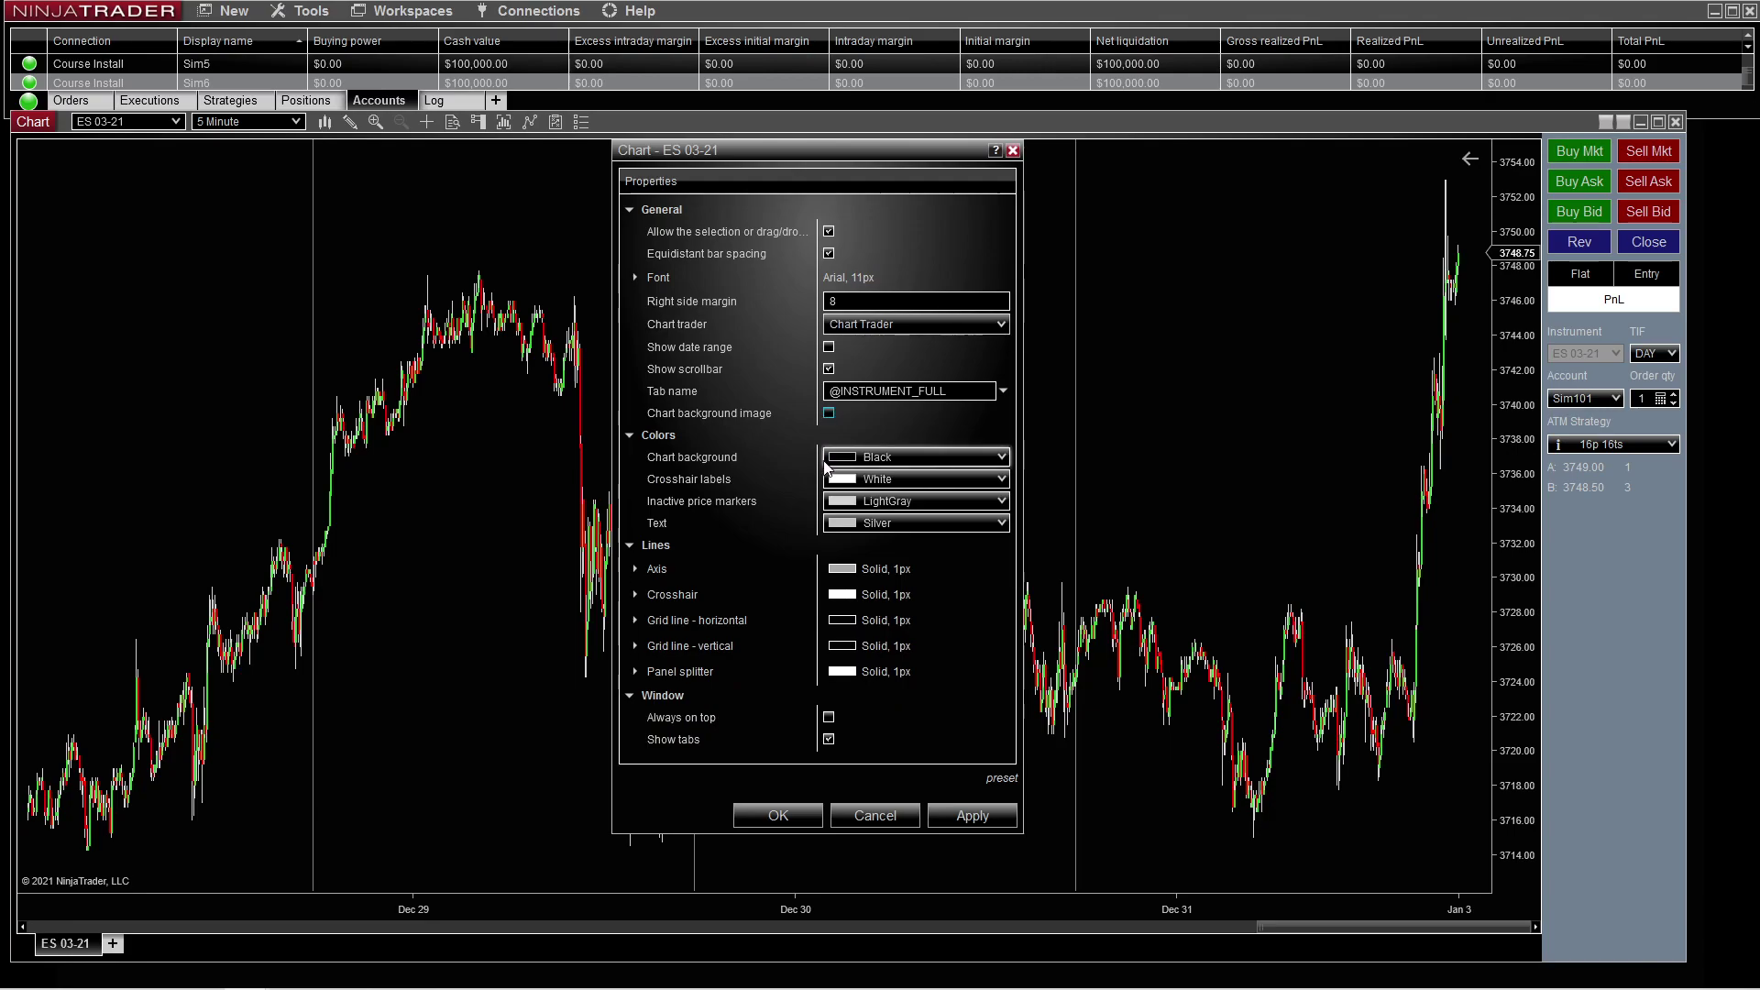
# Try a Gray chart background, then restore Black, applying each color to the chart
pyautogui.click(920, 456)
pyautogui.click(880, 724)
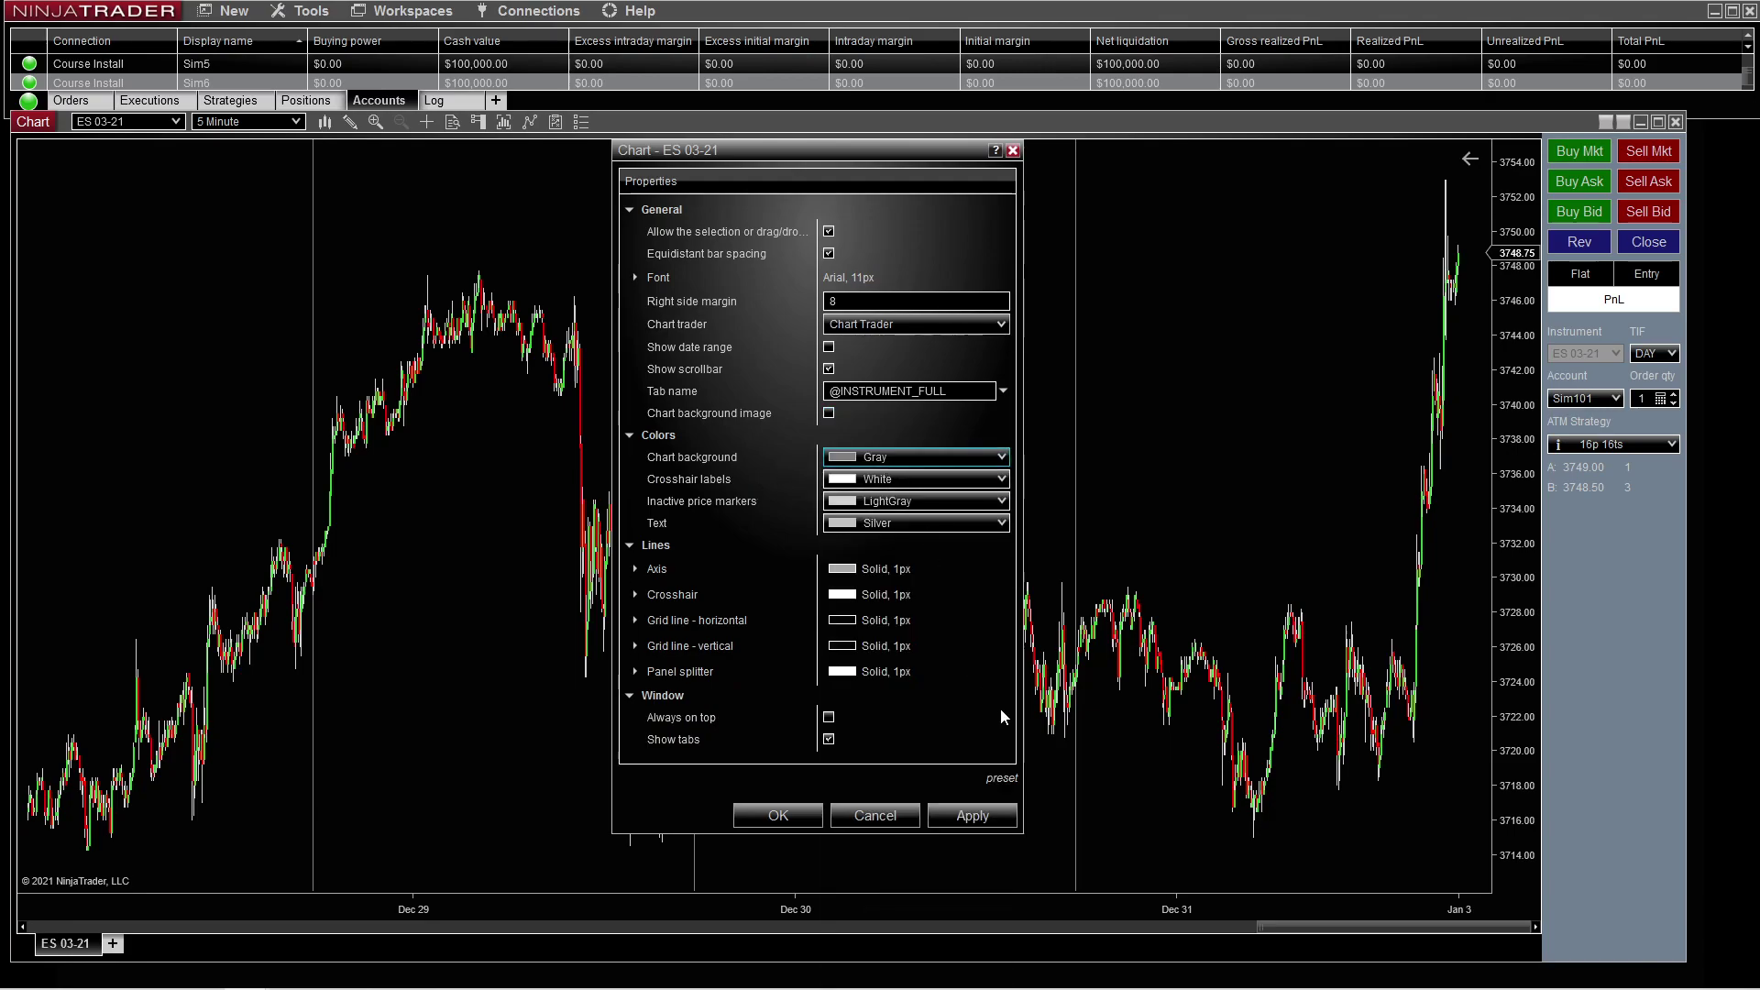
pyautogui.click(986, 825)
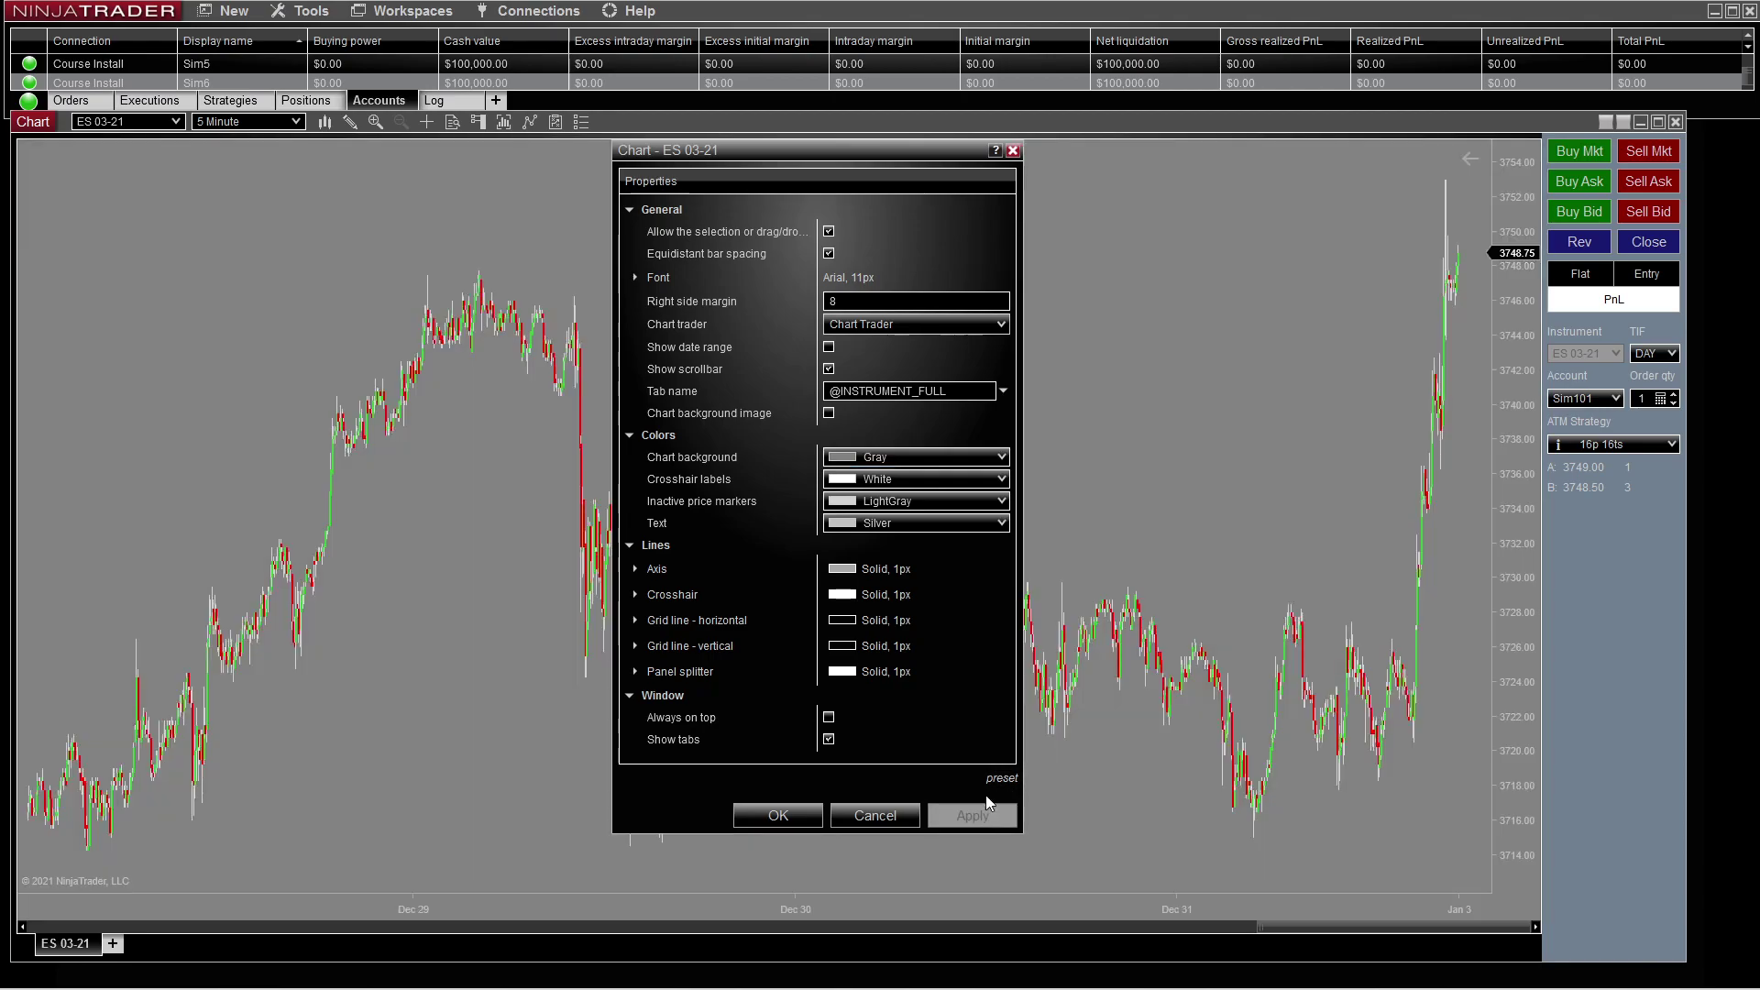
pyautogui.click(1000, 457)
pyautogui.scroll(3, 1003, 646)
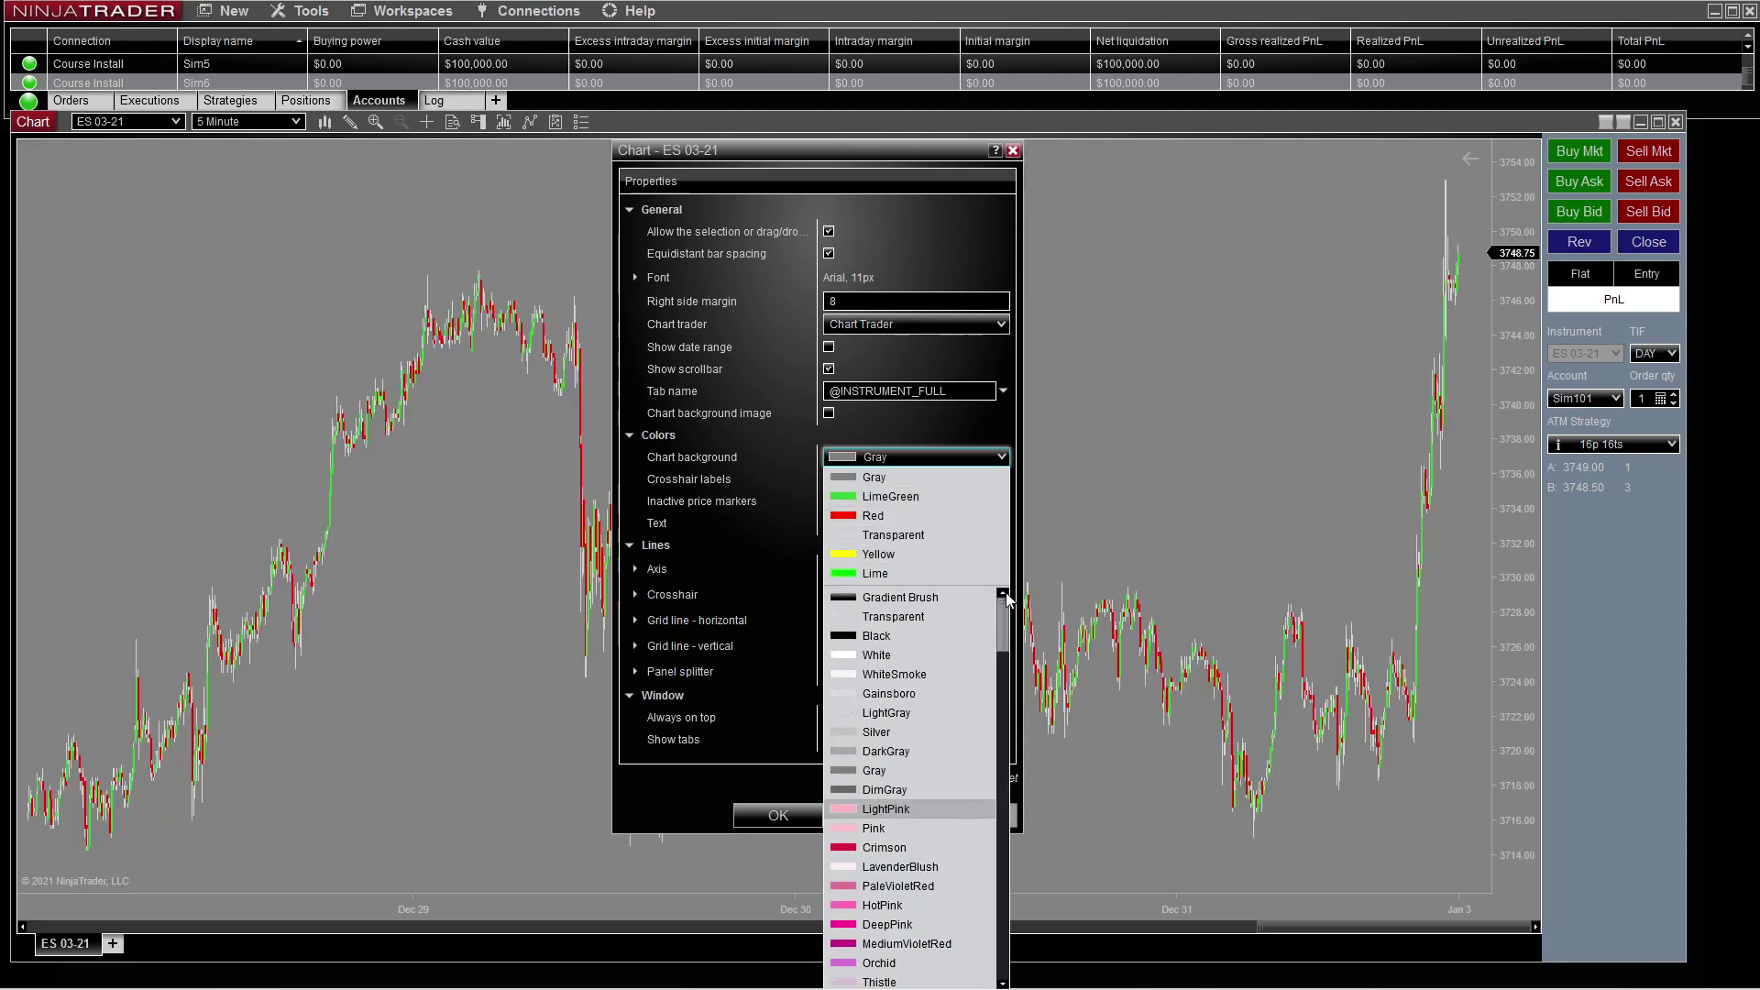
pyautogui.click(886, 637)
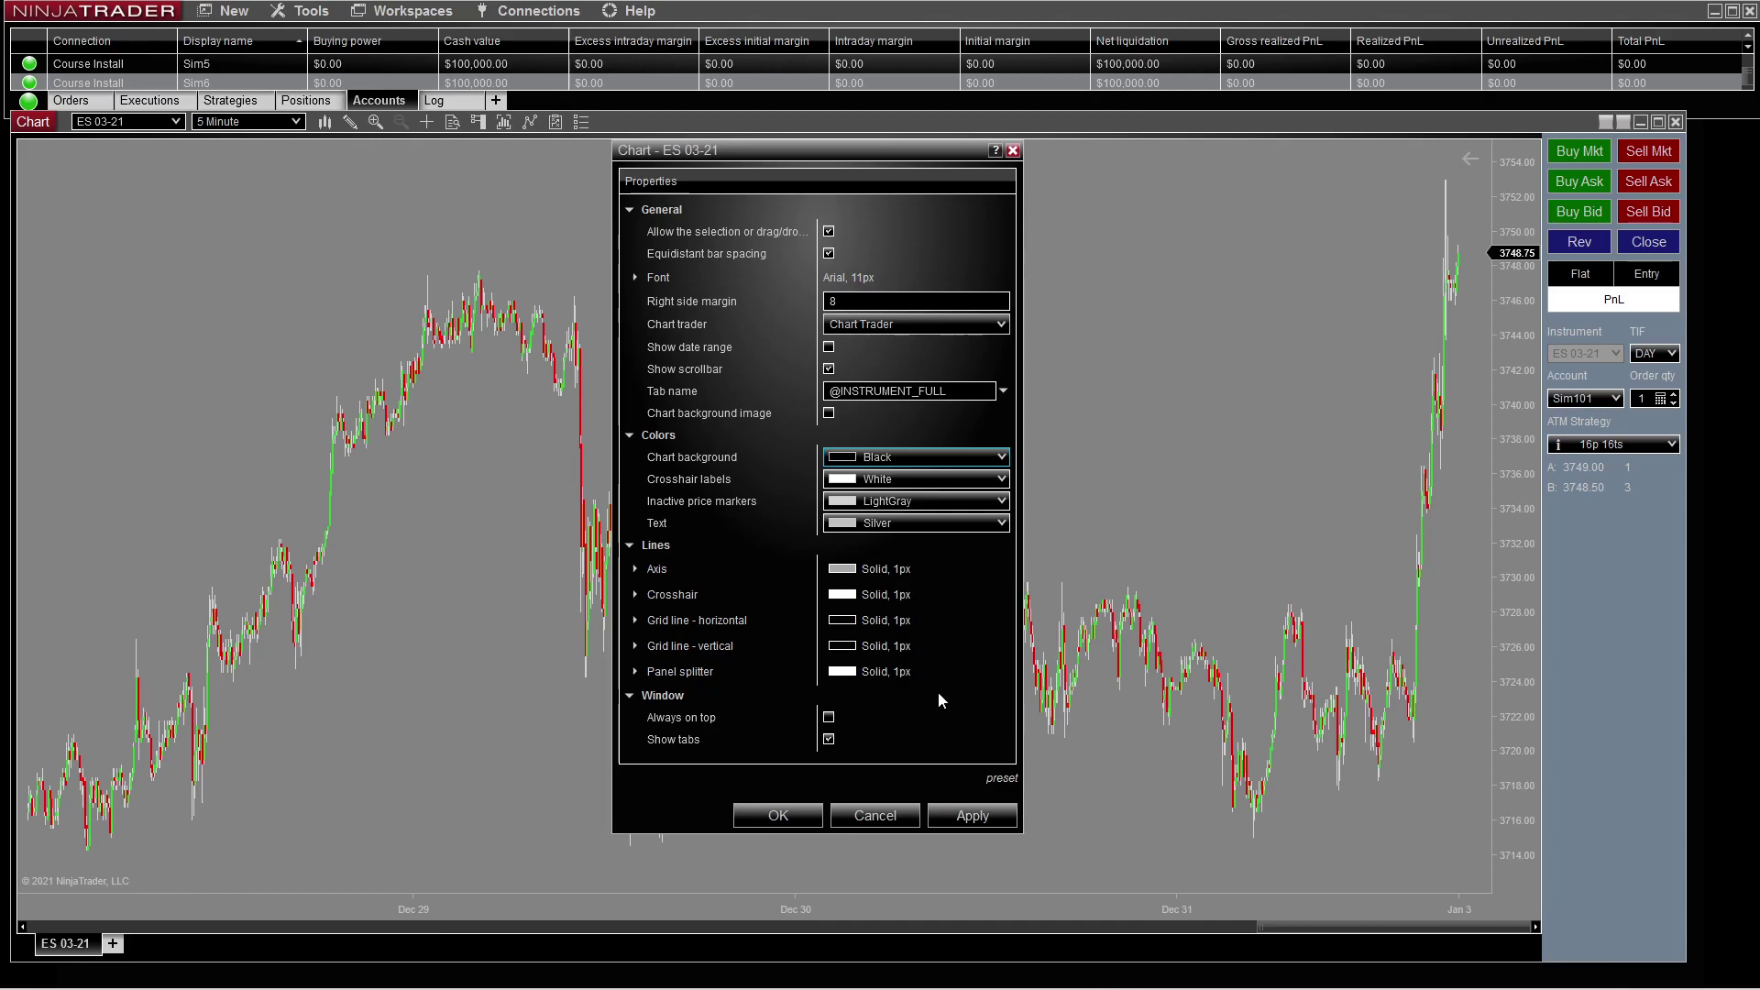
pyautogui.click(969, 819)
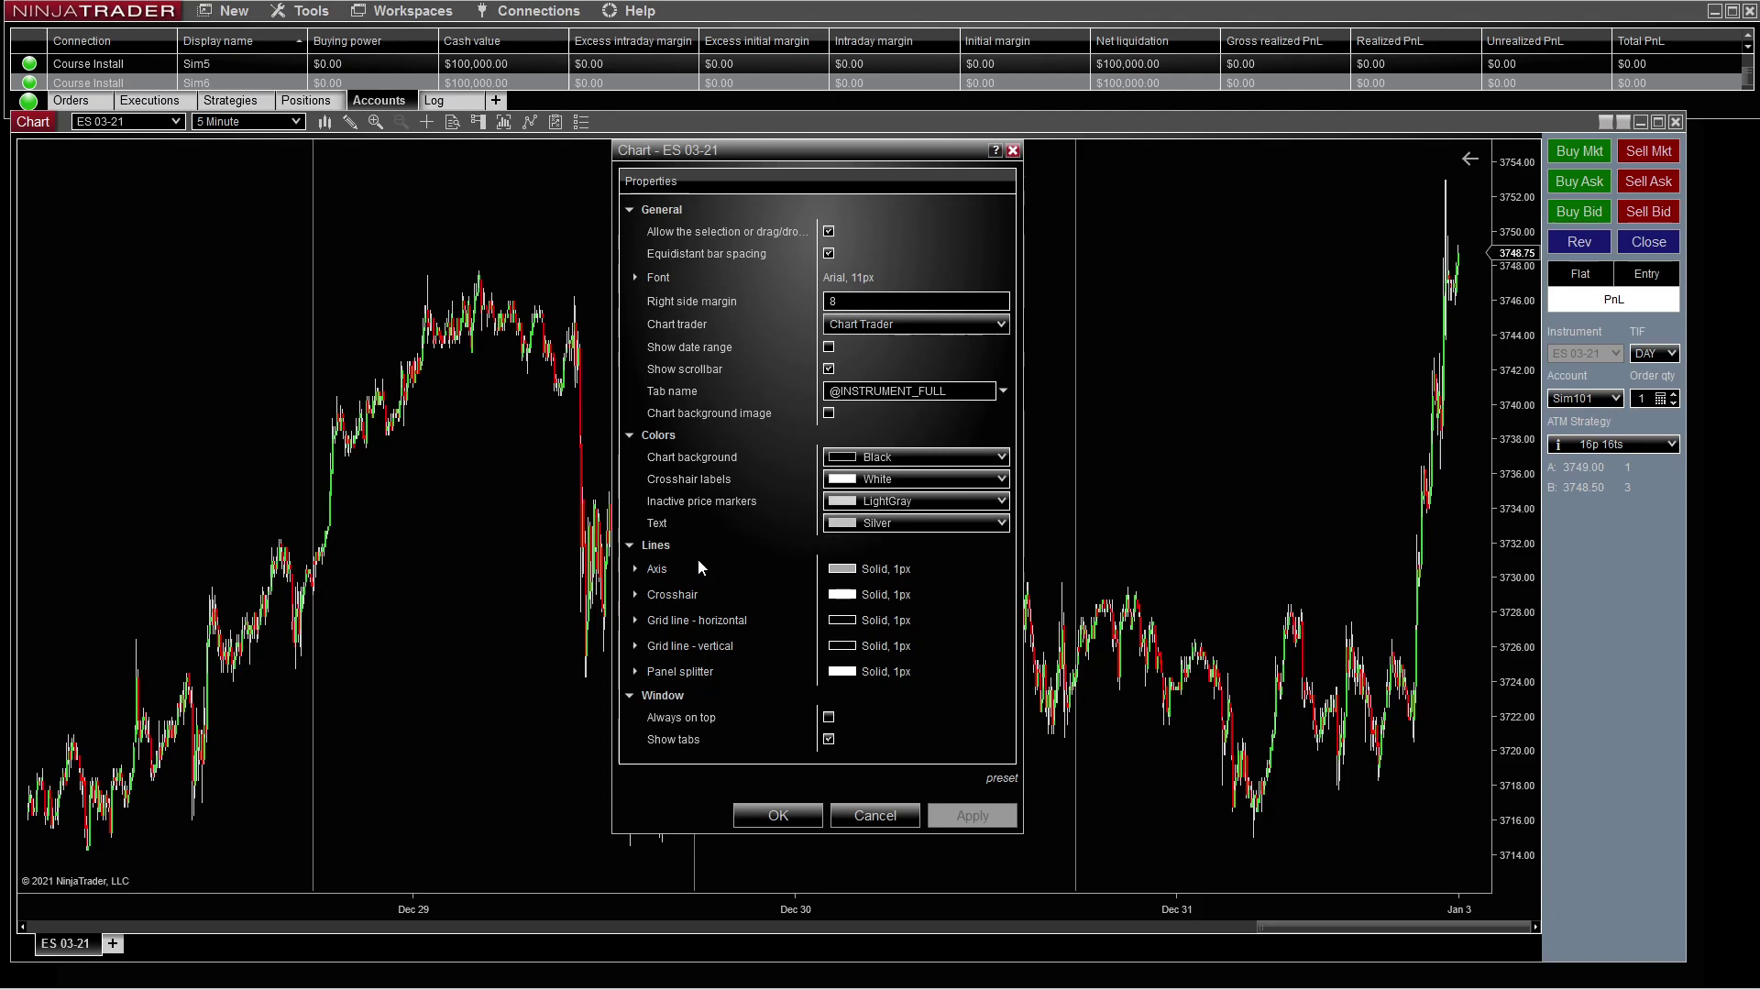
# Expand the Axis and Crosshair line settings in the chart properties to review their color, dash style and width options
pyautogui.click(636, 568)
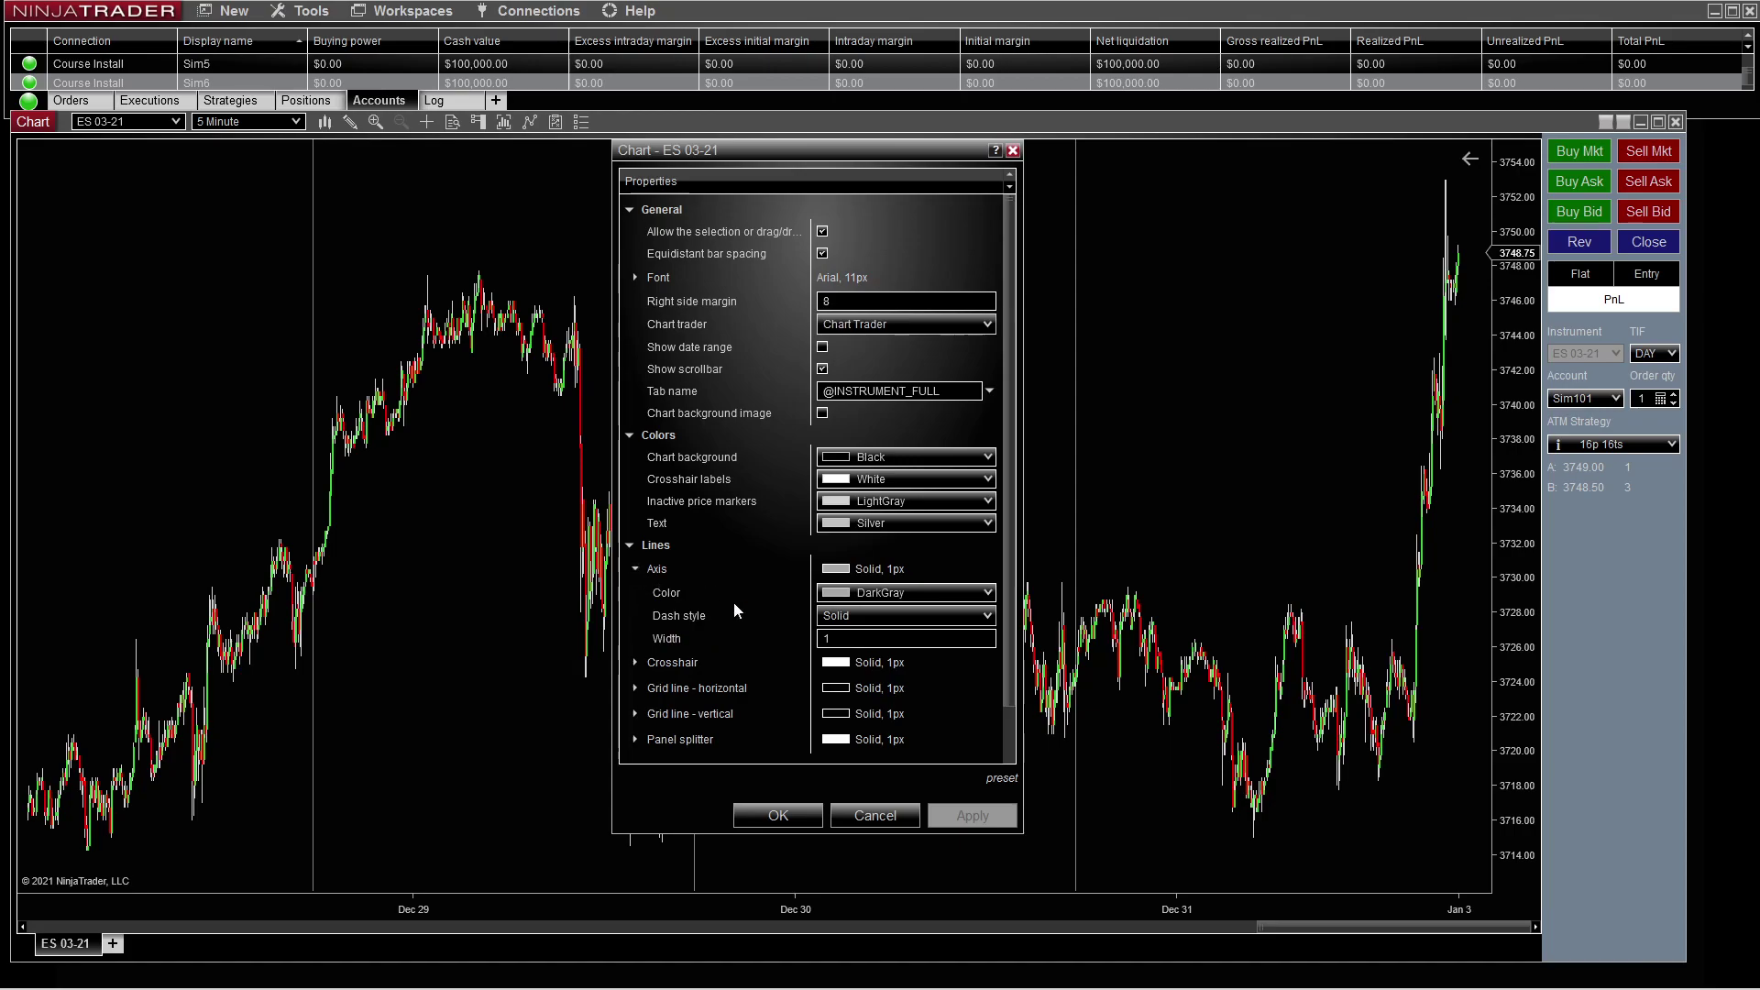
pyautogui.click(635, 661)
pyautogui.scroll(-3, 722, 585)
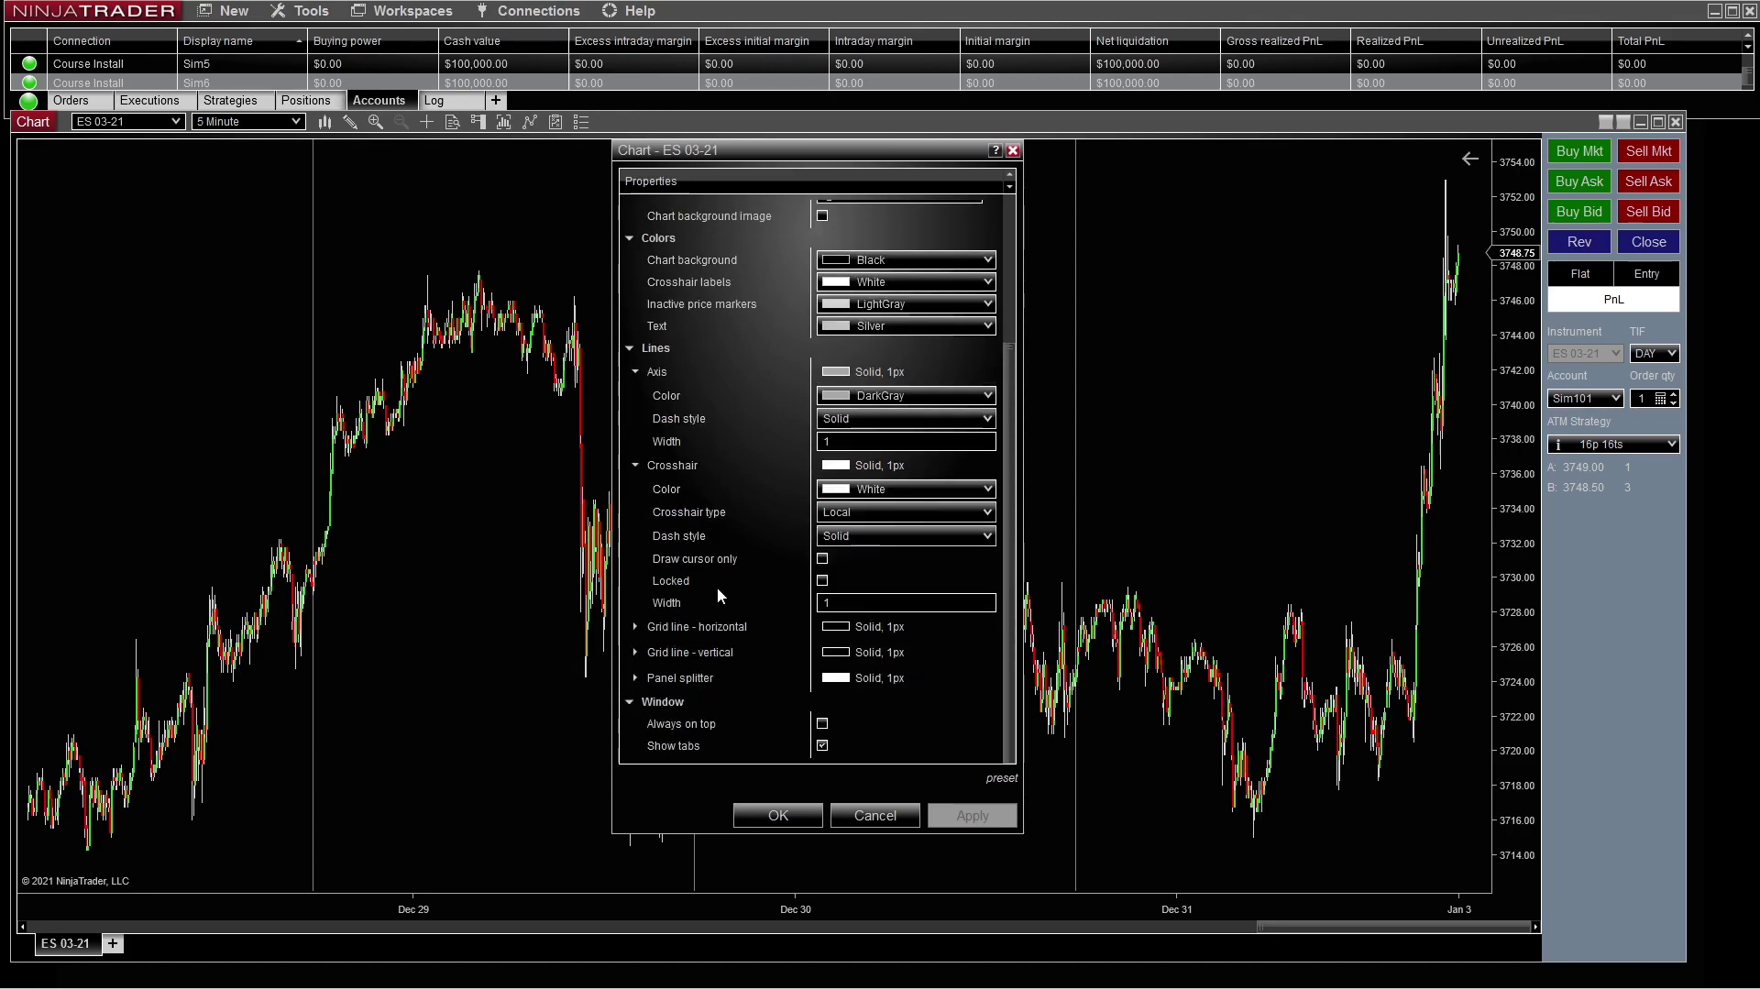
# Try Thistle as the horizontal grid line color, then restore Transparent, applying each choice
pyautogui.click(635, 626)
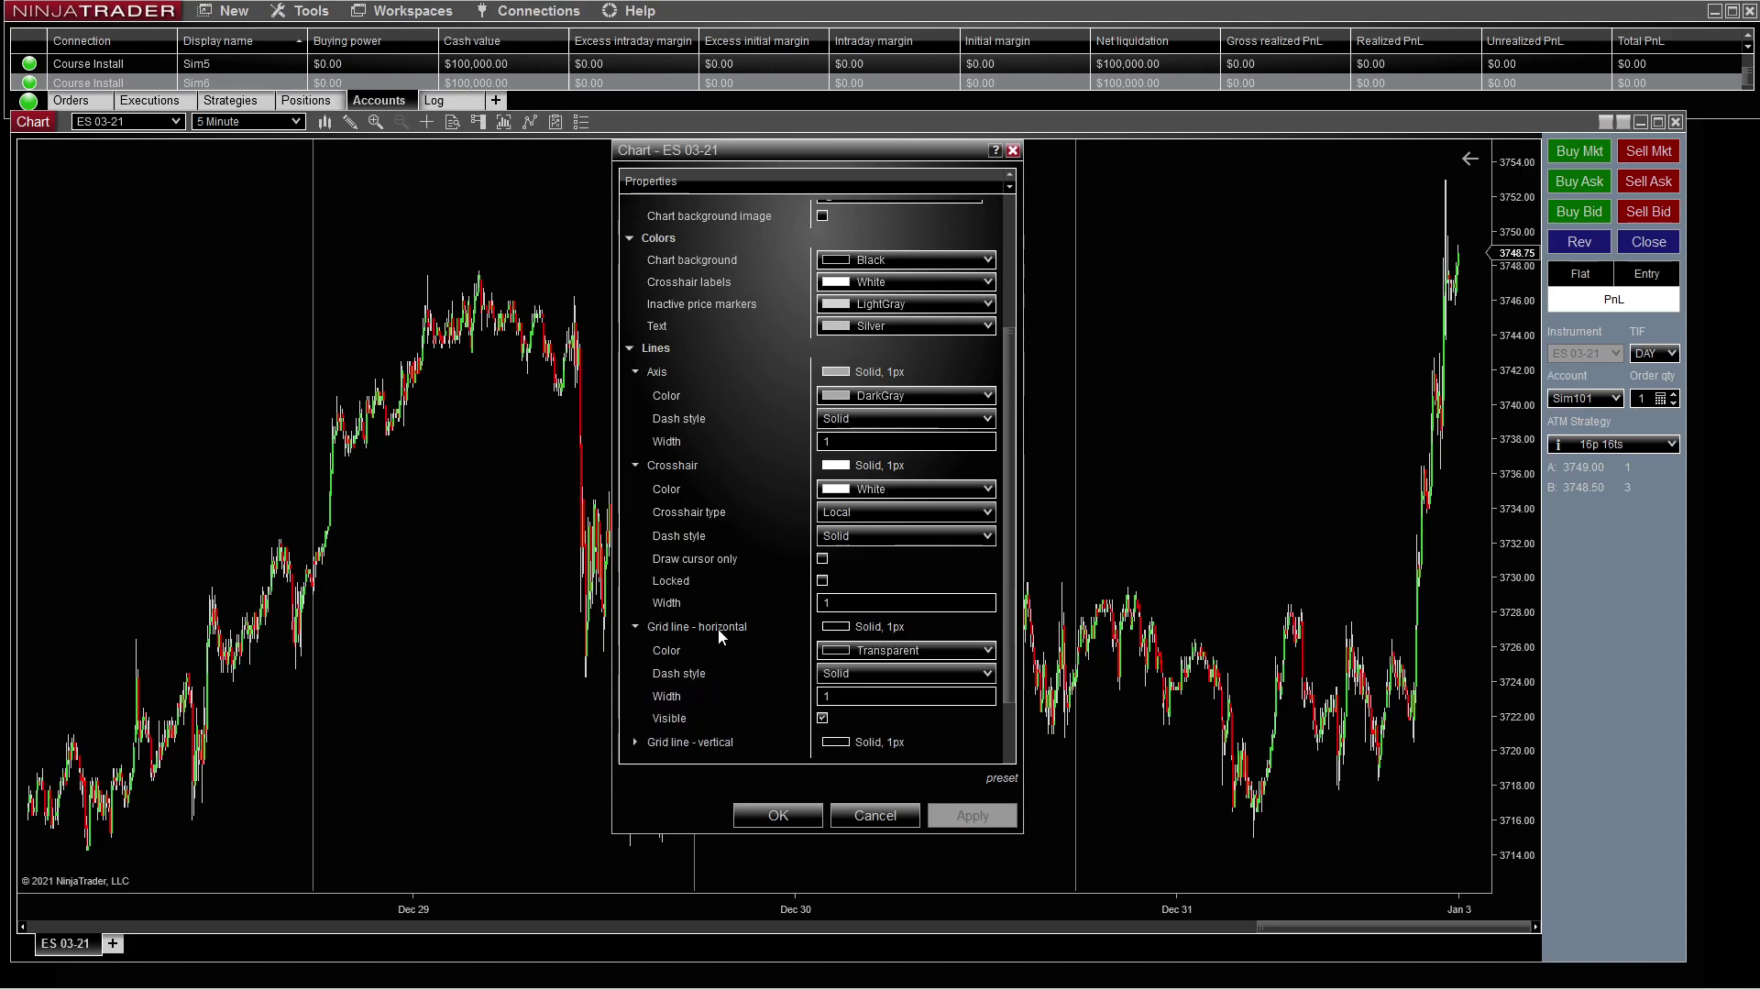
pyautogui.scroll(-2, 720, 637)
pyautogui.click(951, 561)
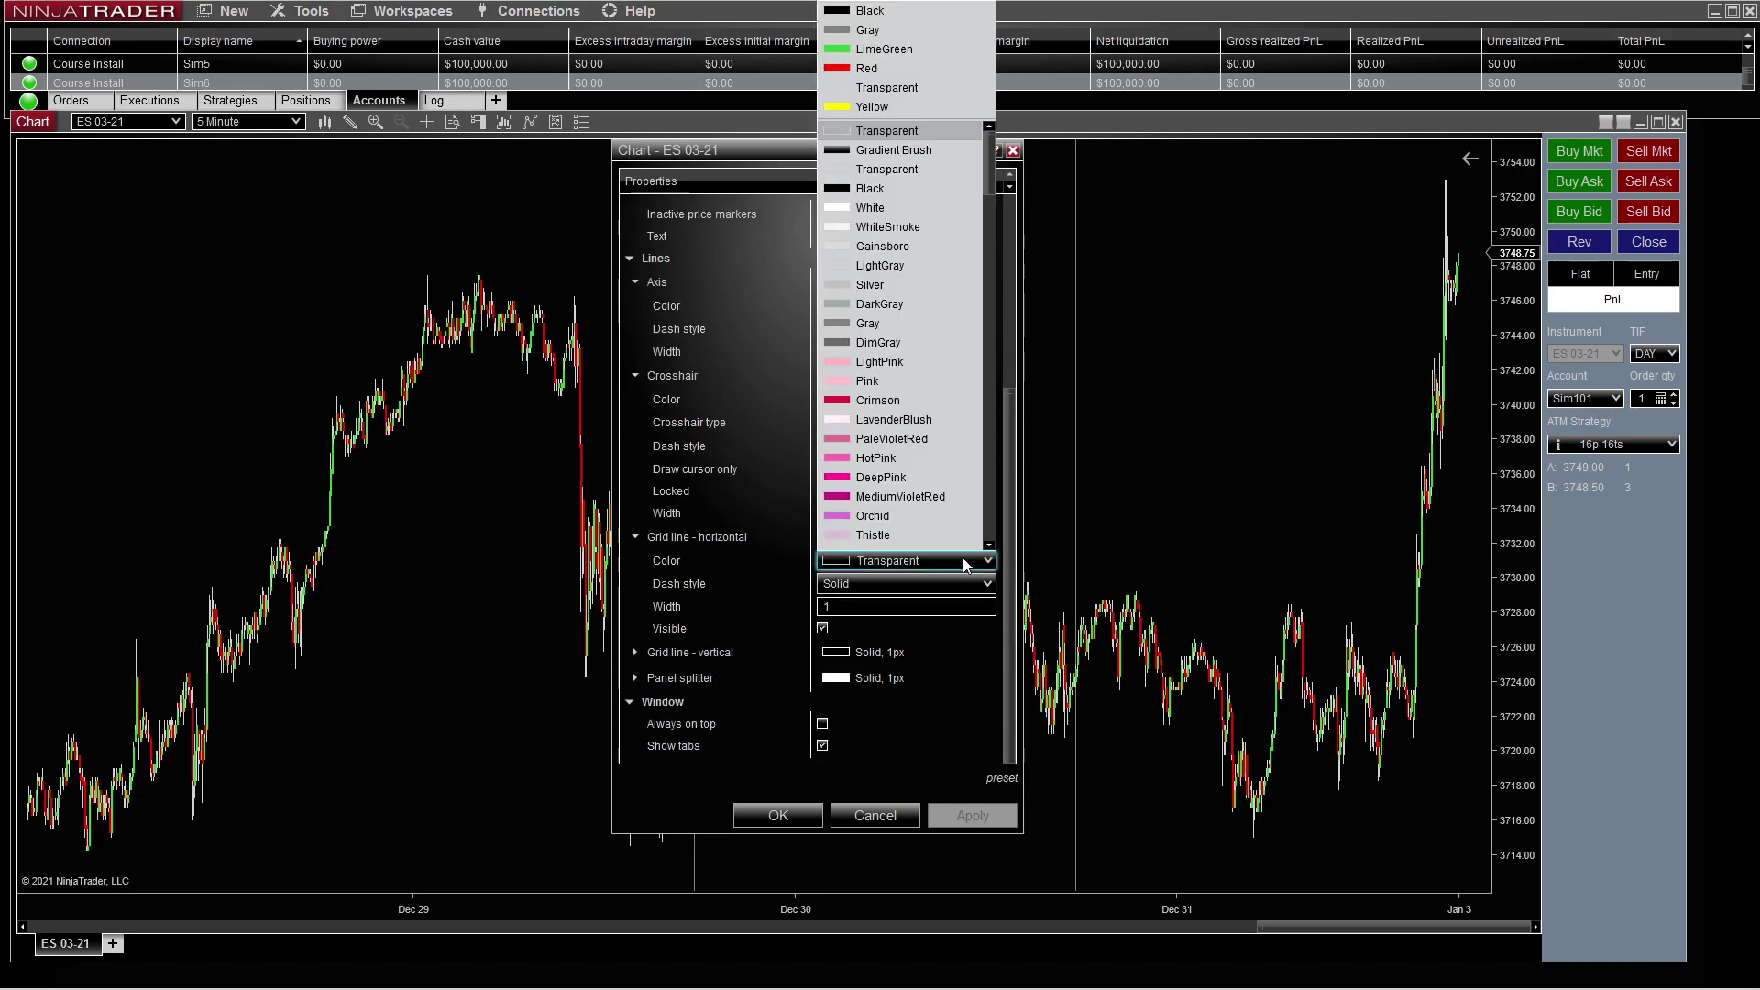
pyautogui.scroll(-1, 943, 525)
pyautogui.click(940, 520)
pyautogui.click(964, 812)
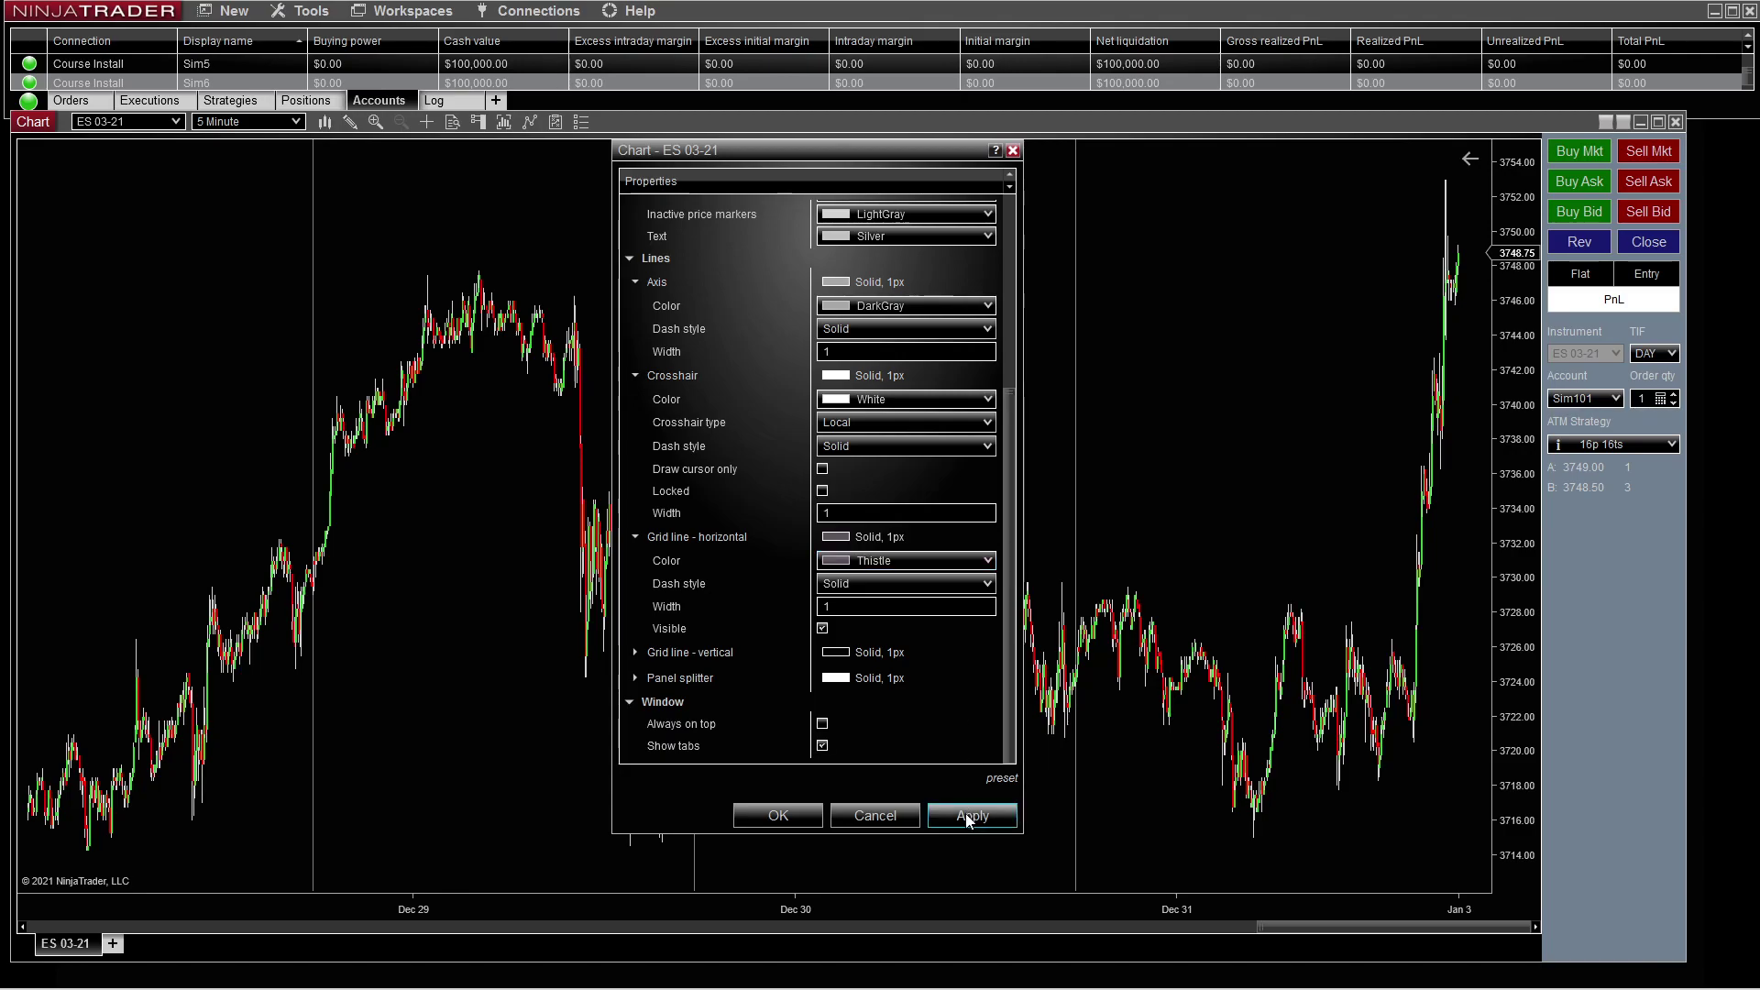
pyautogui.click(989, 562)
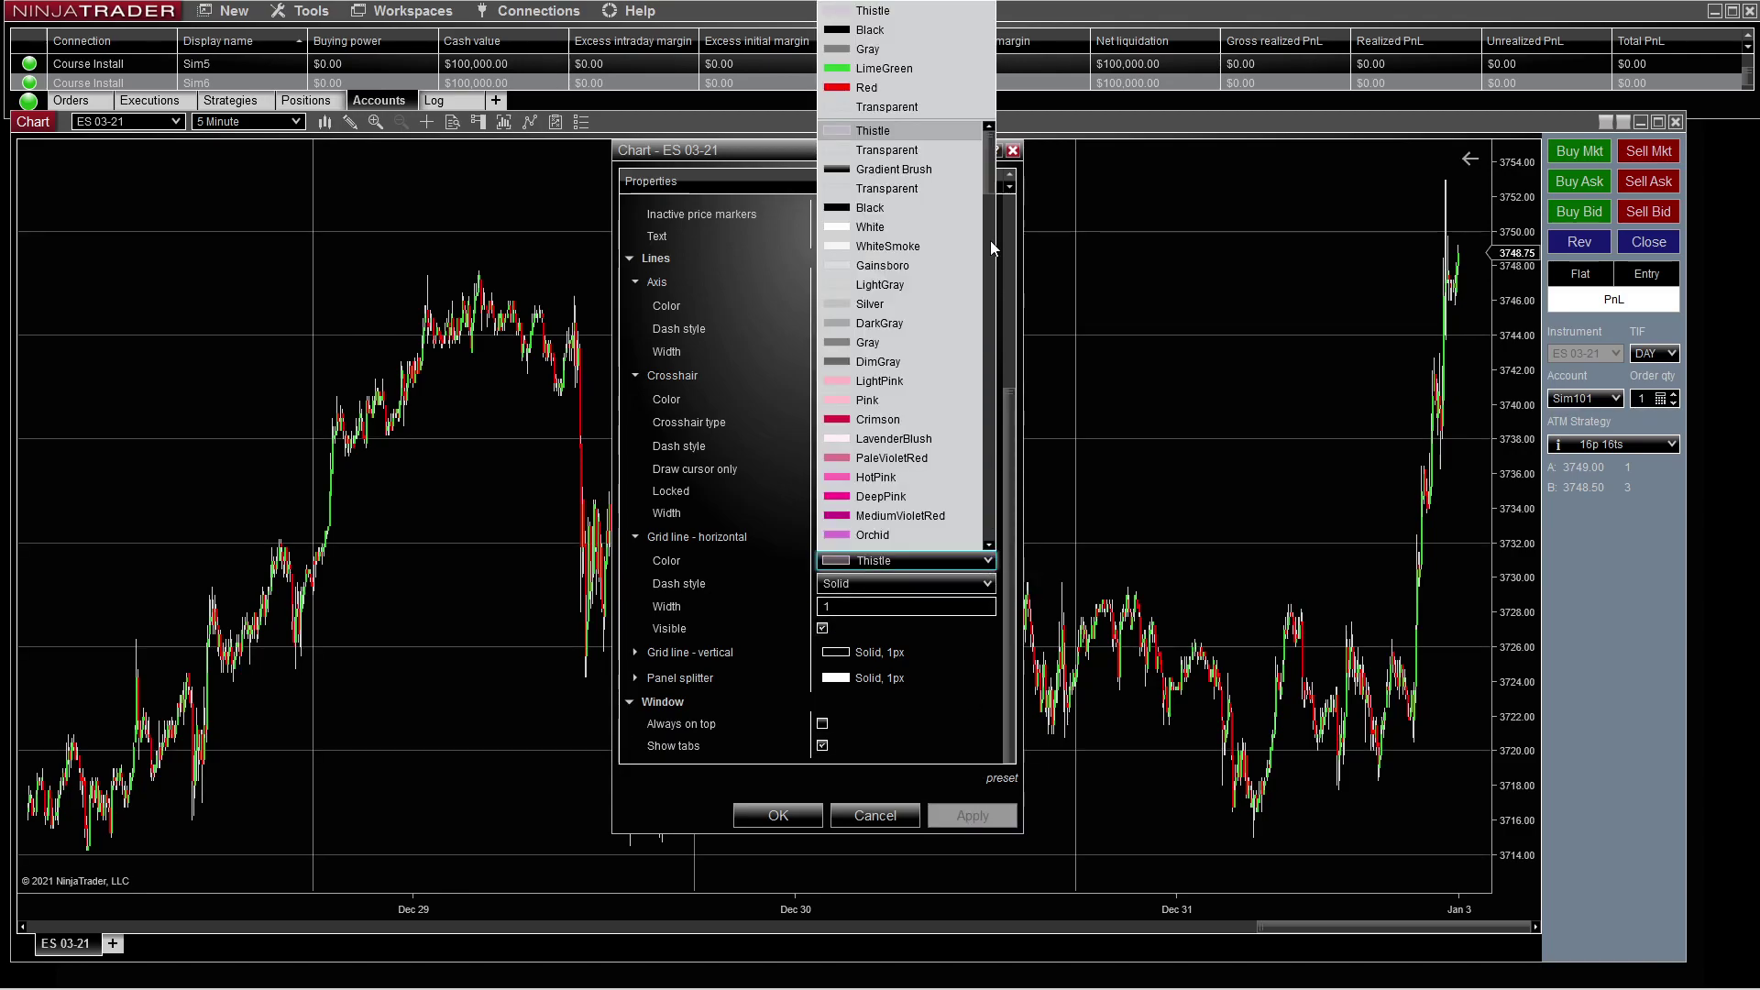
pyautogui.click(880, 150)
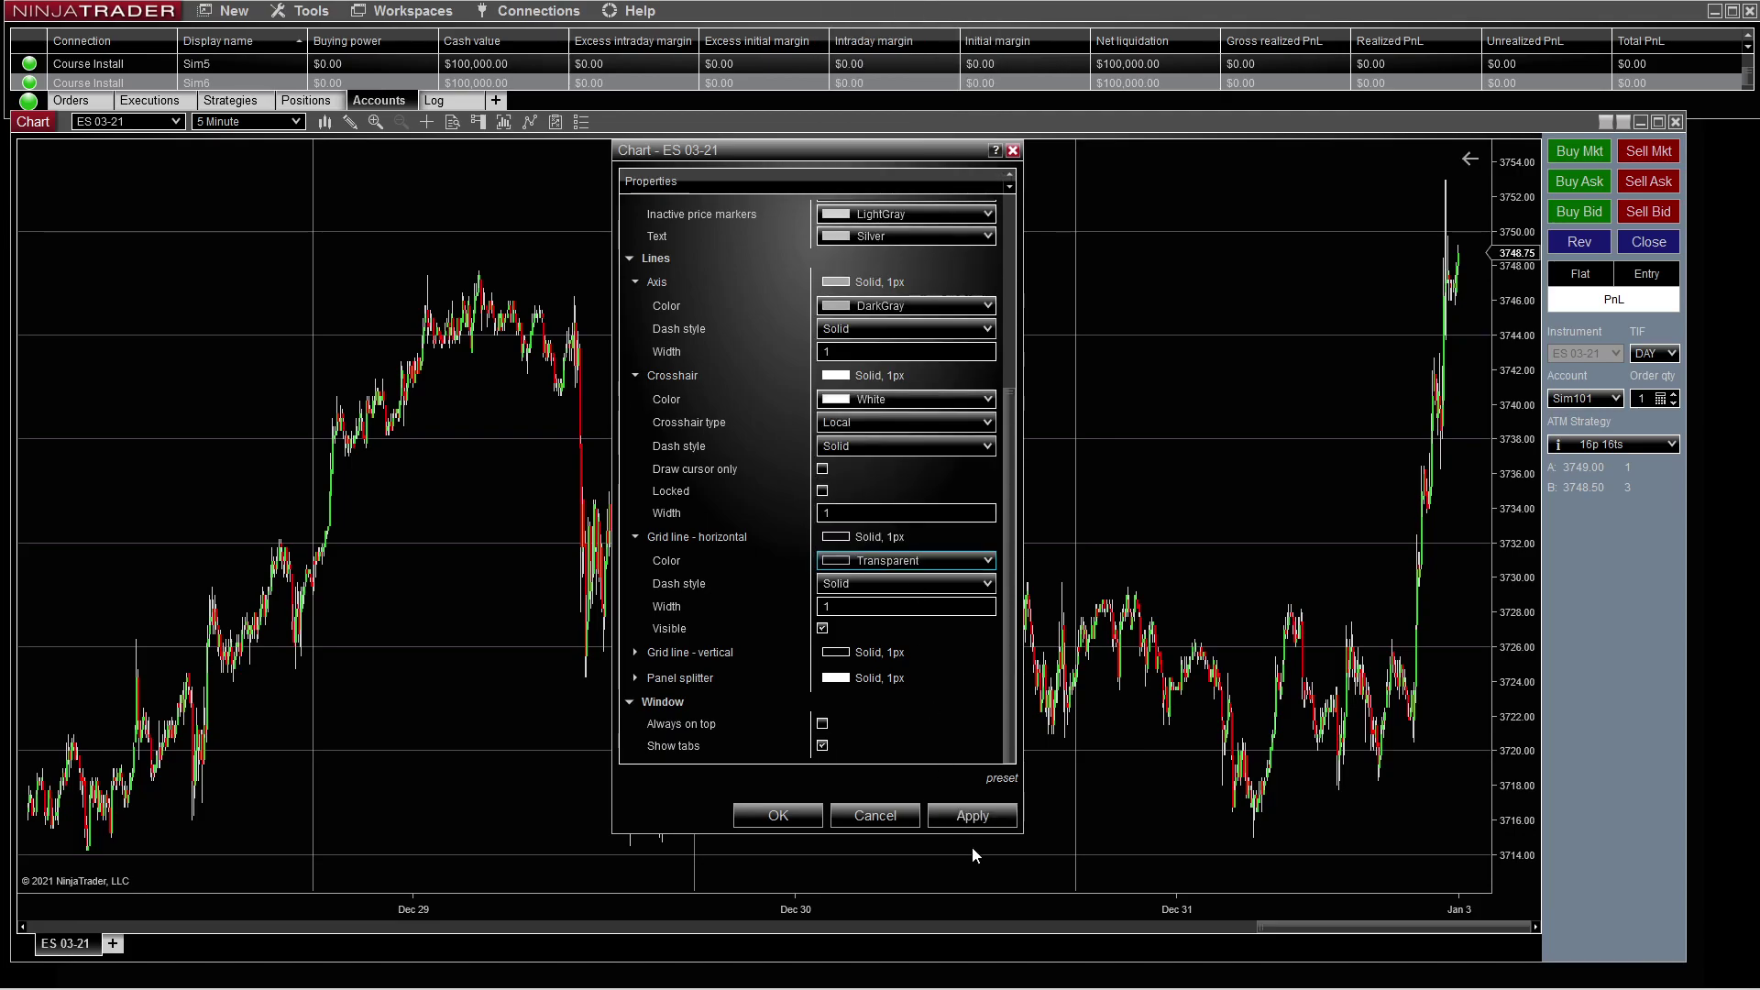
pyautogui.click(974, 816)
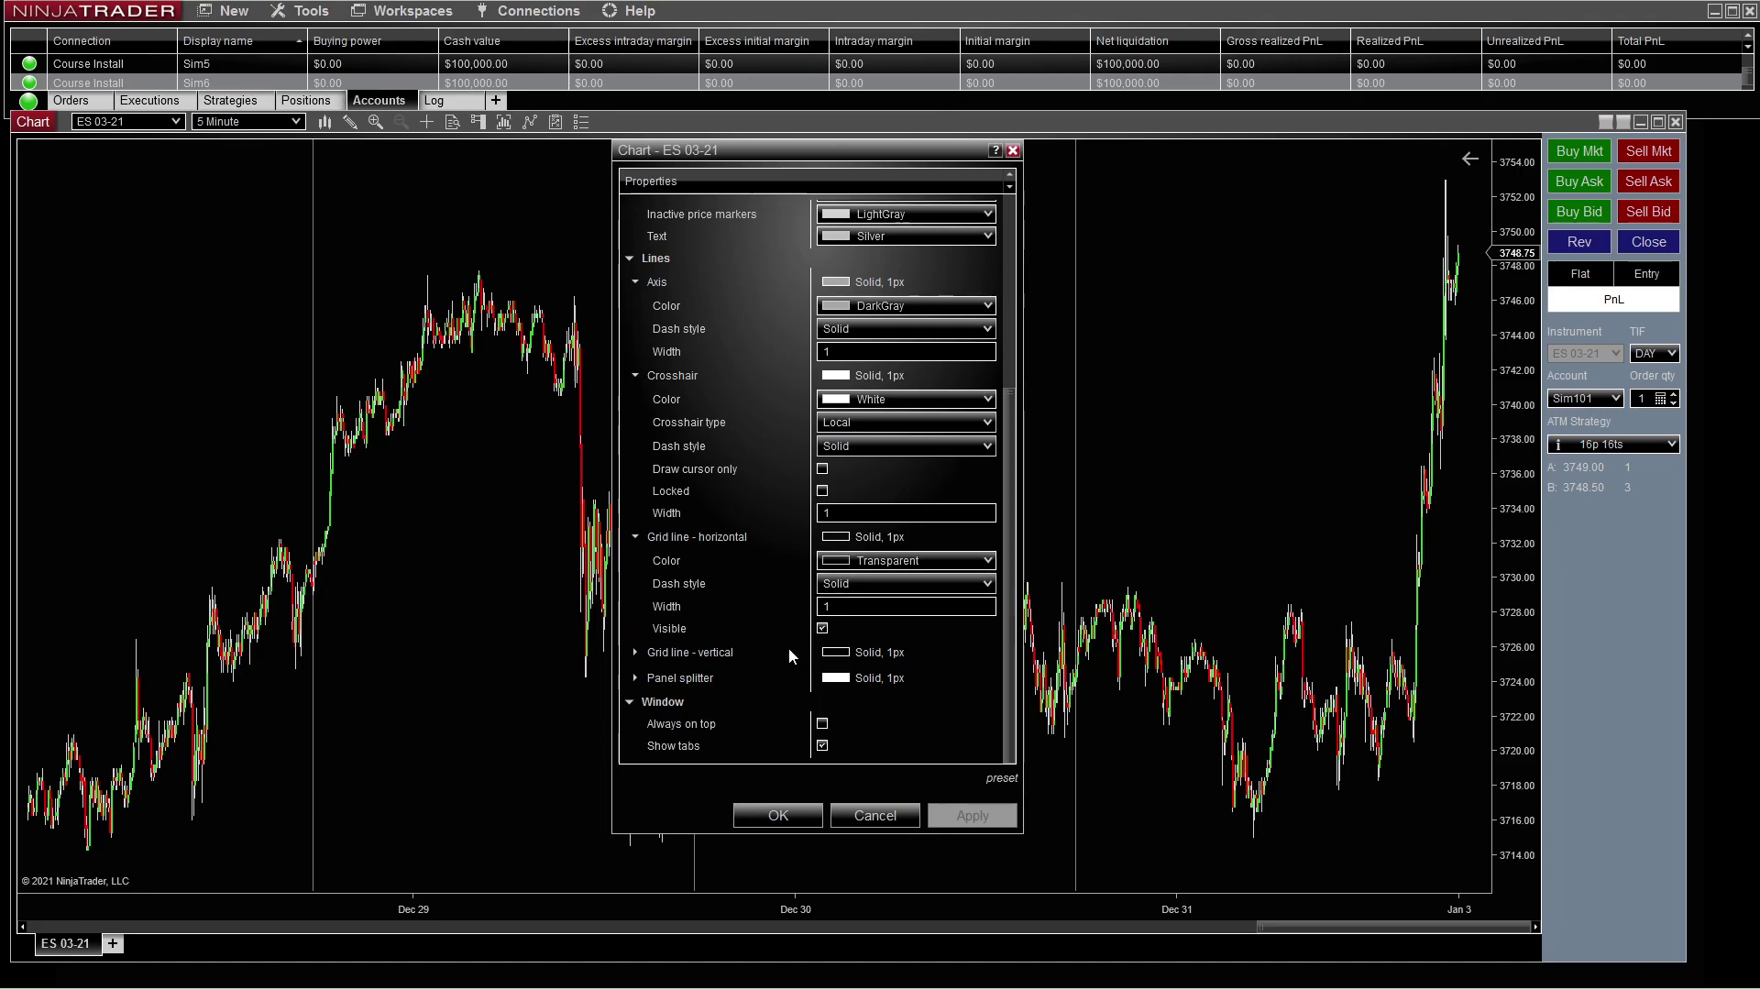
# Expand the vertical grid line and panel splitter settings to review their color, dash style and width options
pyautogui.click(636, 652)
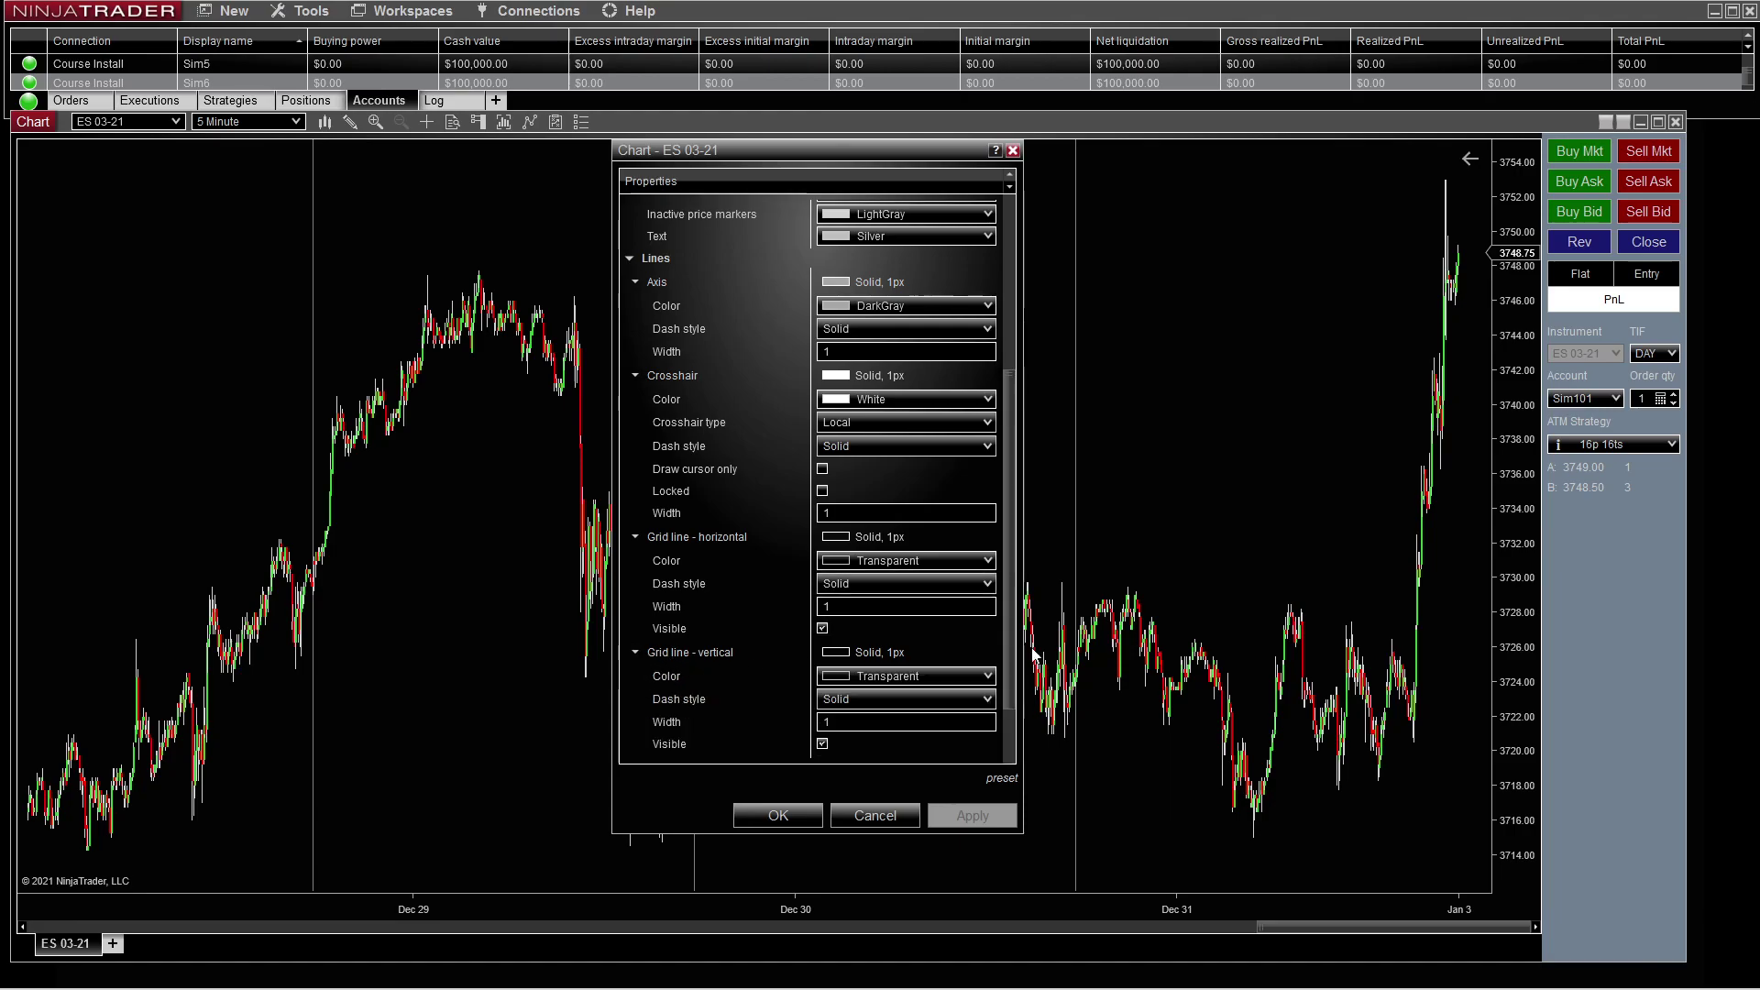
pyautogui.scroll(-2, 870, 607)
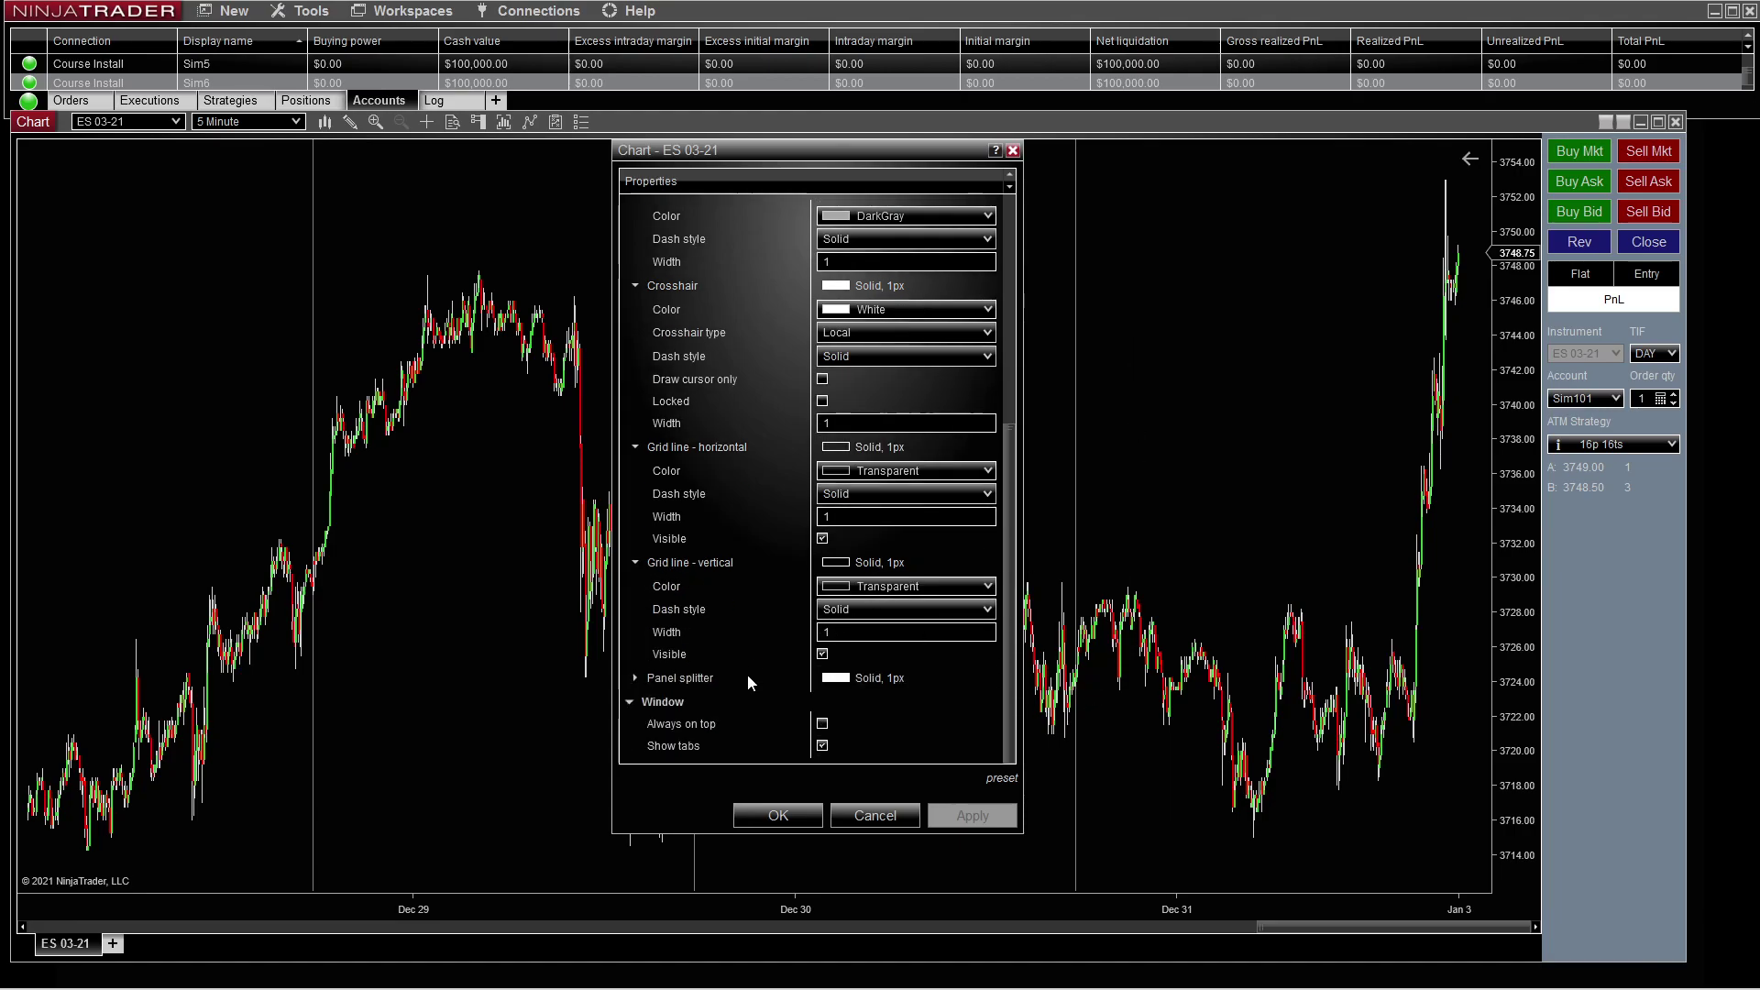
pyautogui.click(636, 677)
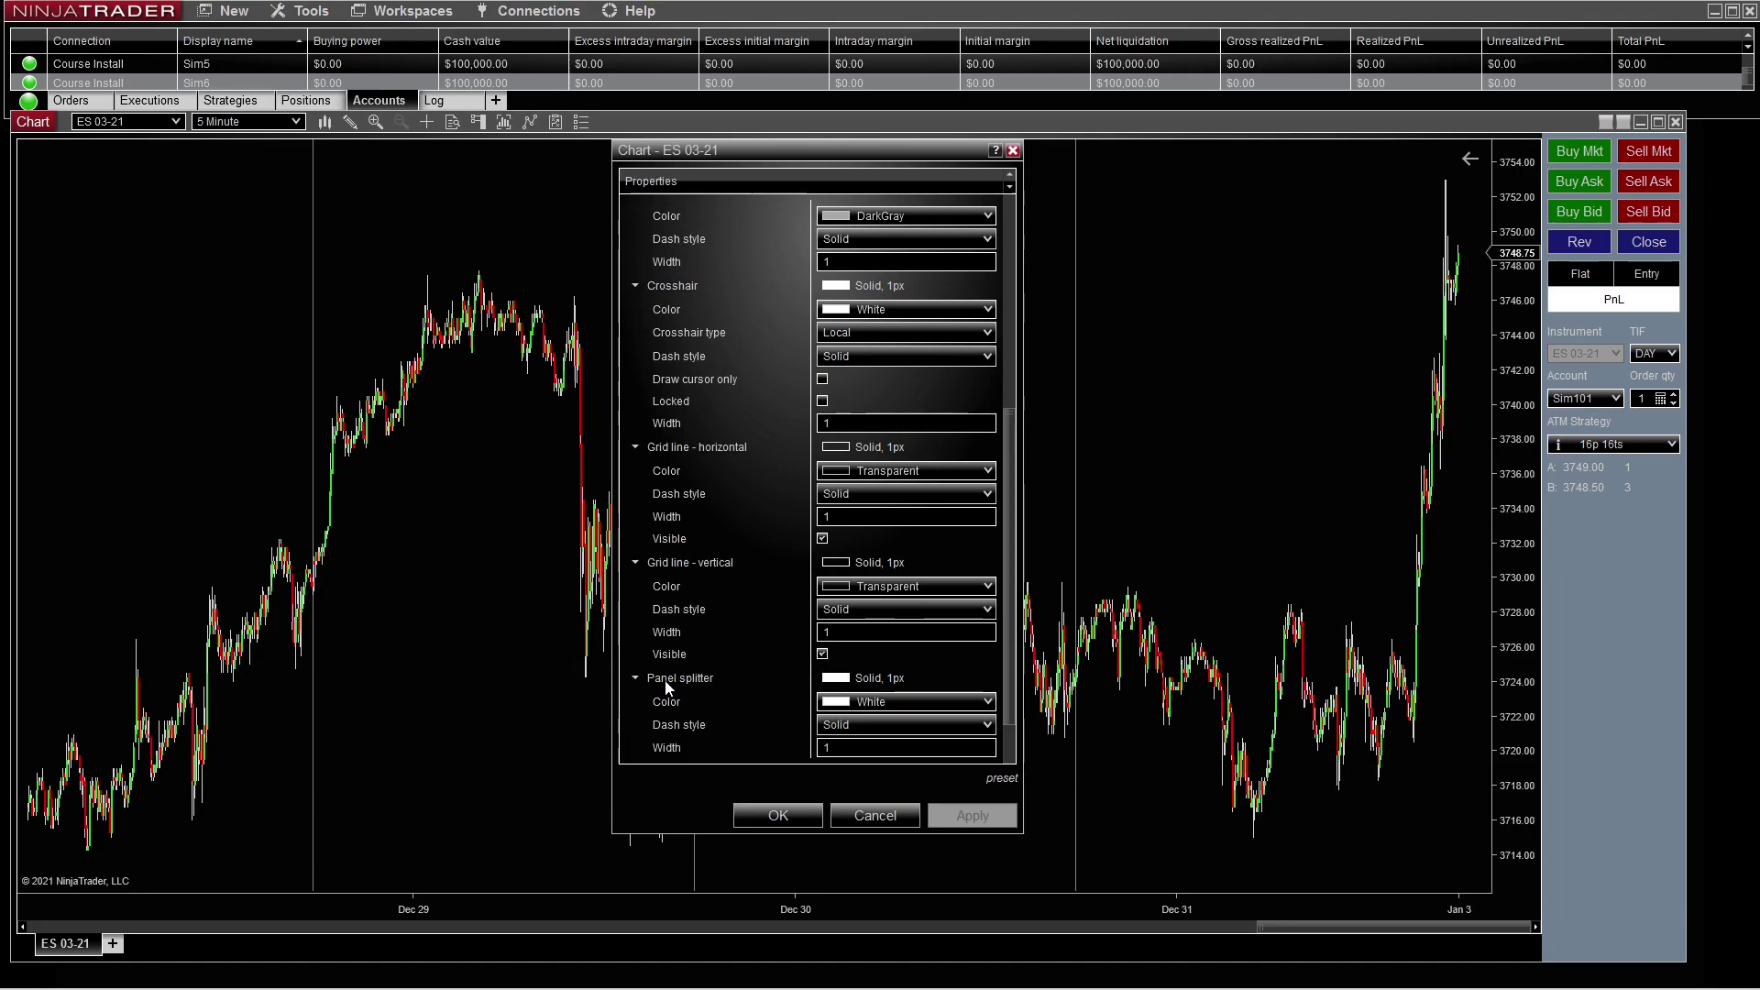
pyautogui.scroll(-1, 681, 659)
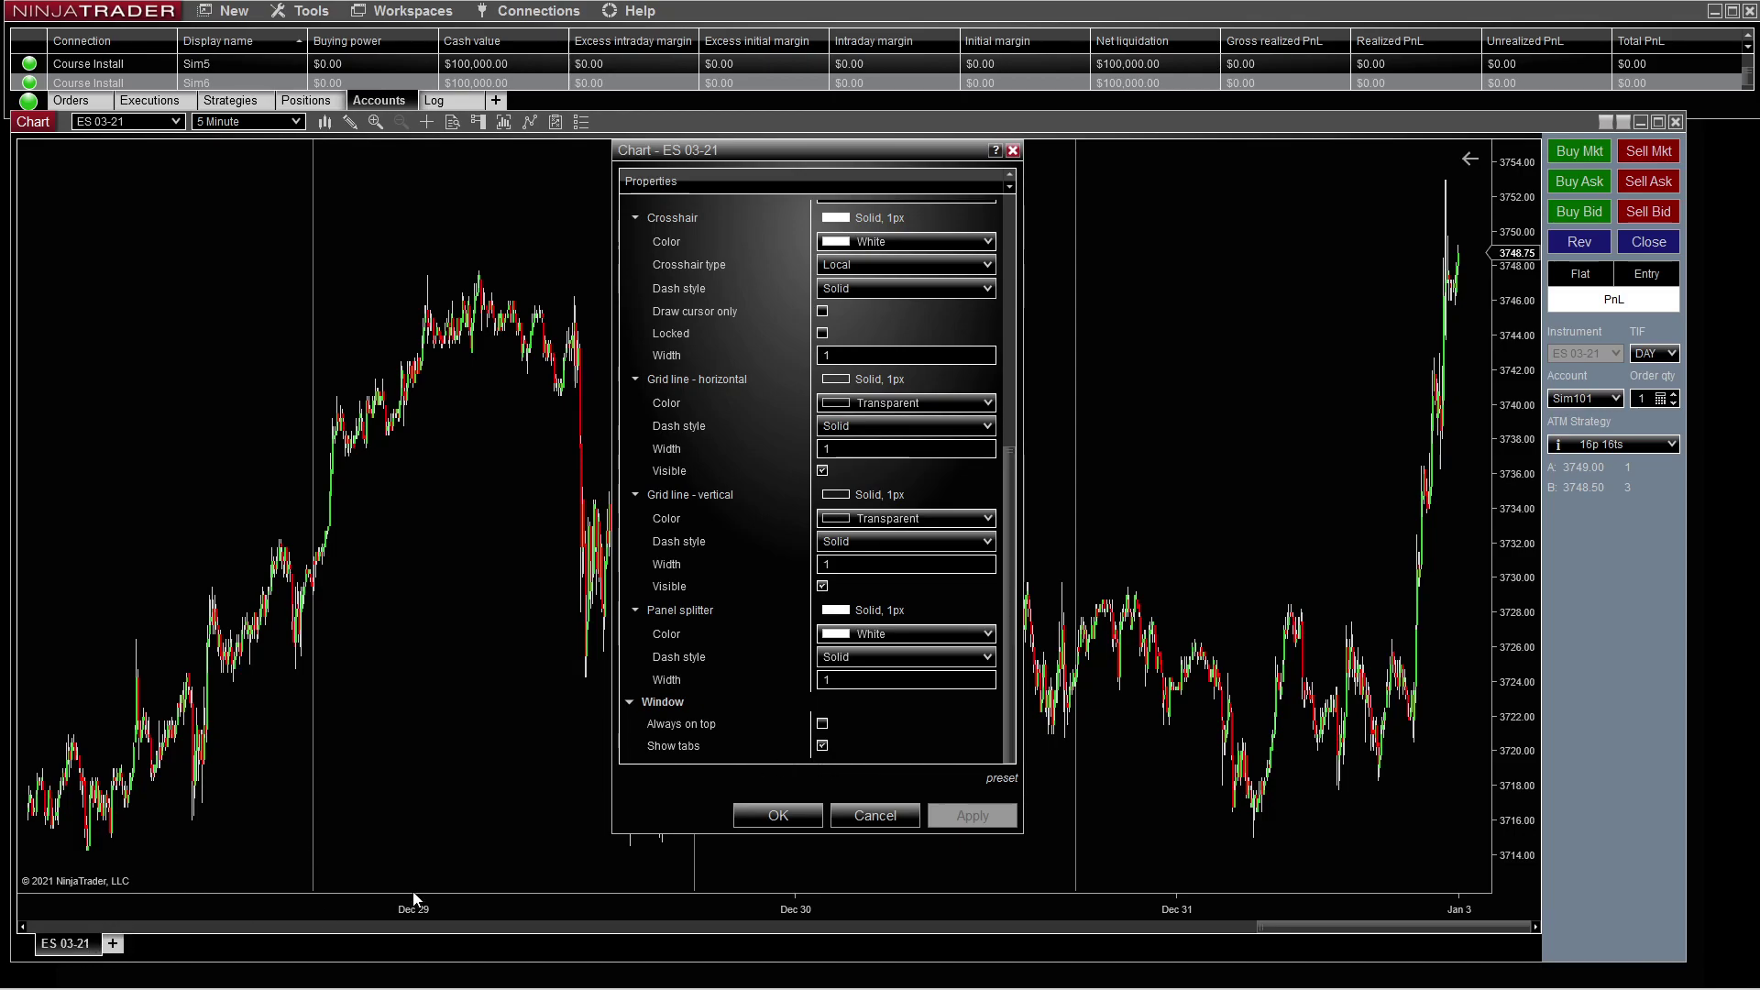
# Try hiding the chart window's tabs, re-enable Show tabs, and confirm the chart properties
pyautogui.click(822, 746)
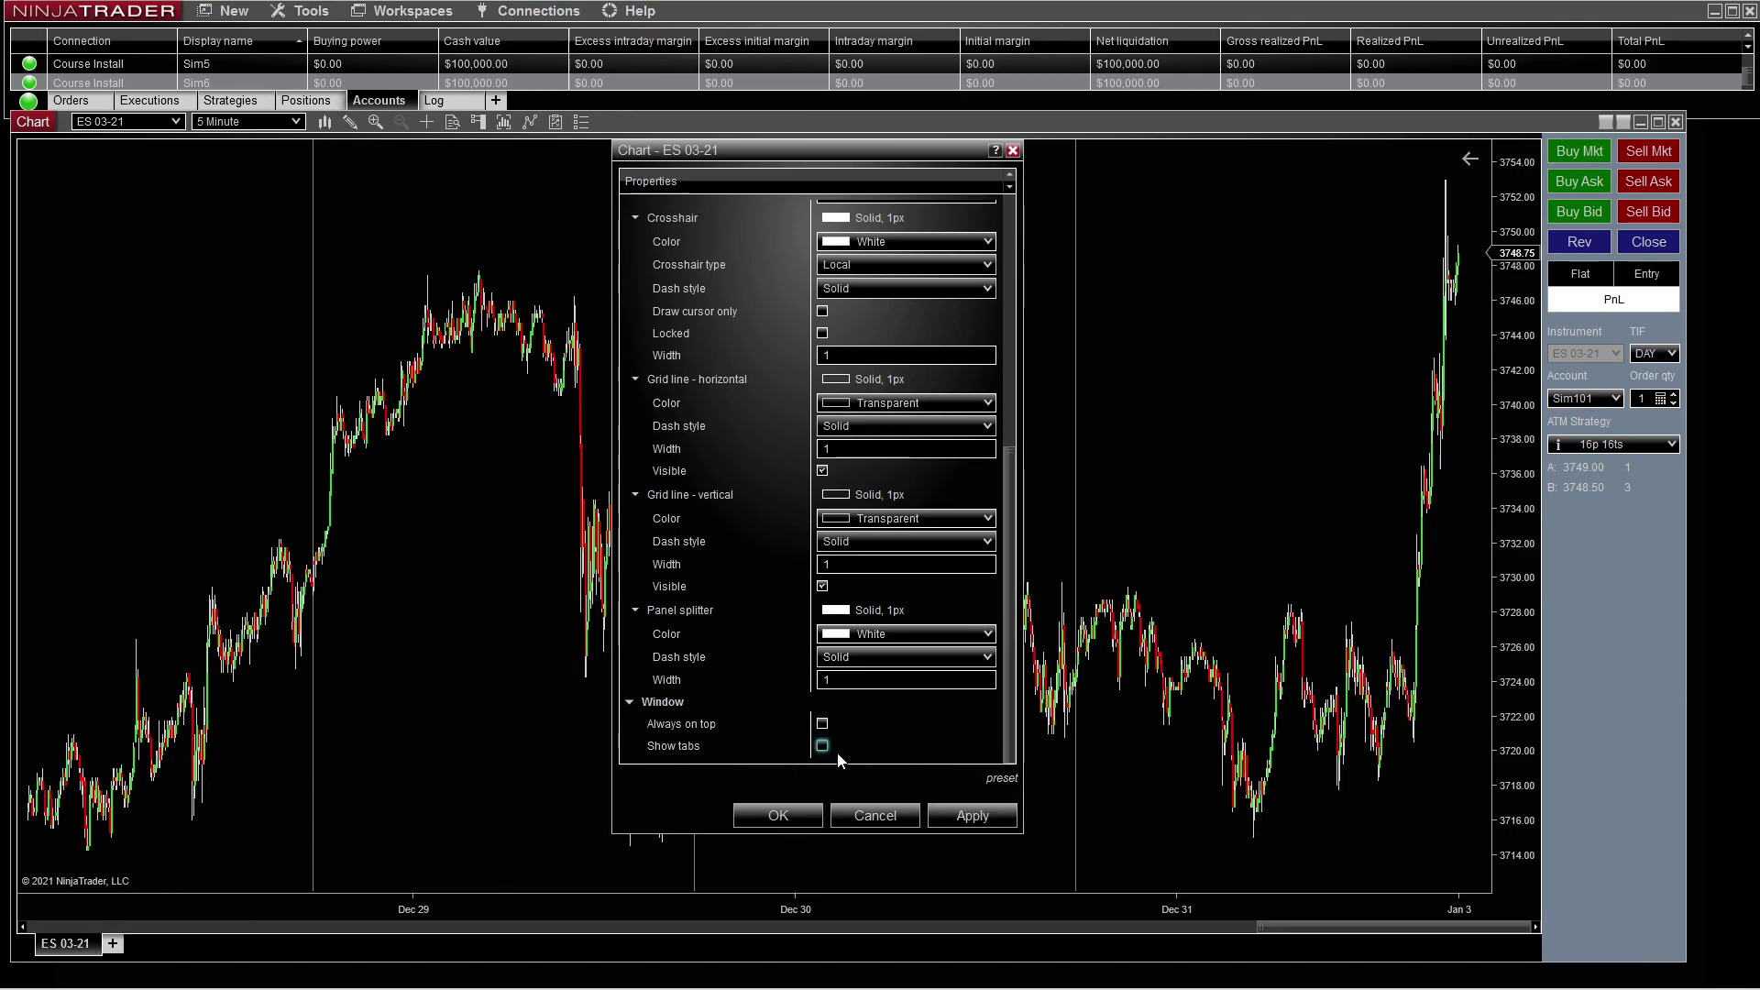
pyautogui.click(970, 815)
pyautogui.click(823, 746)
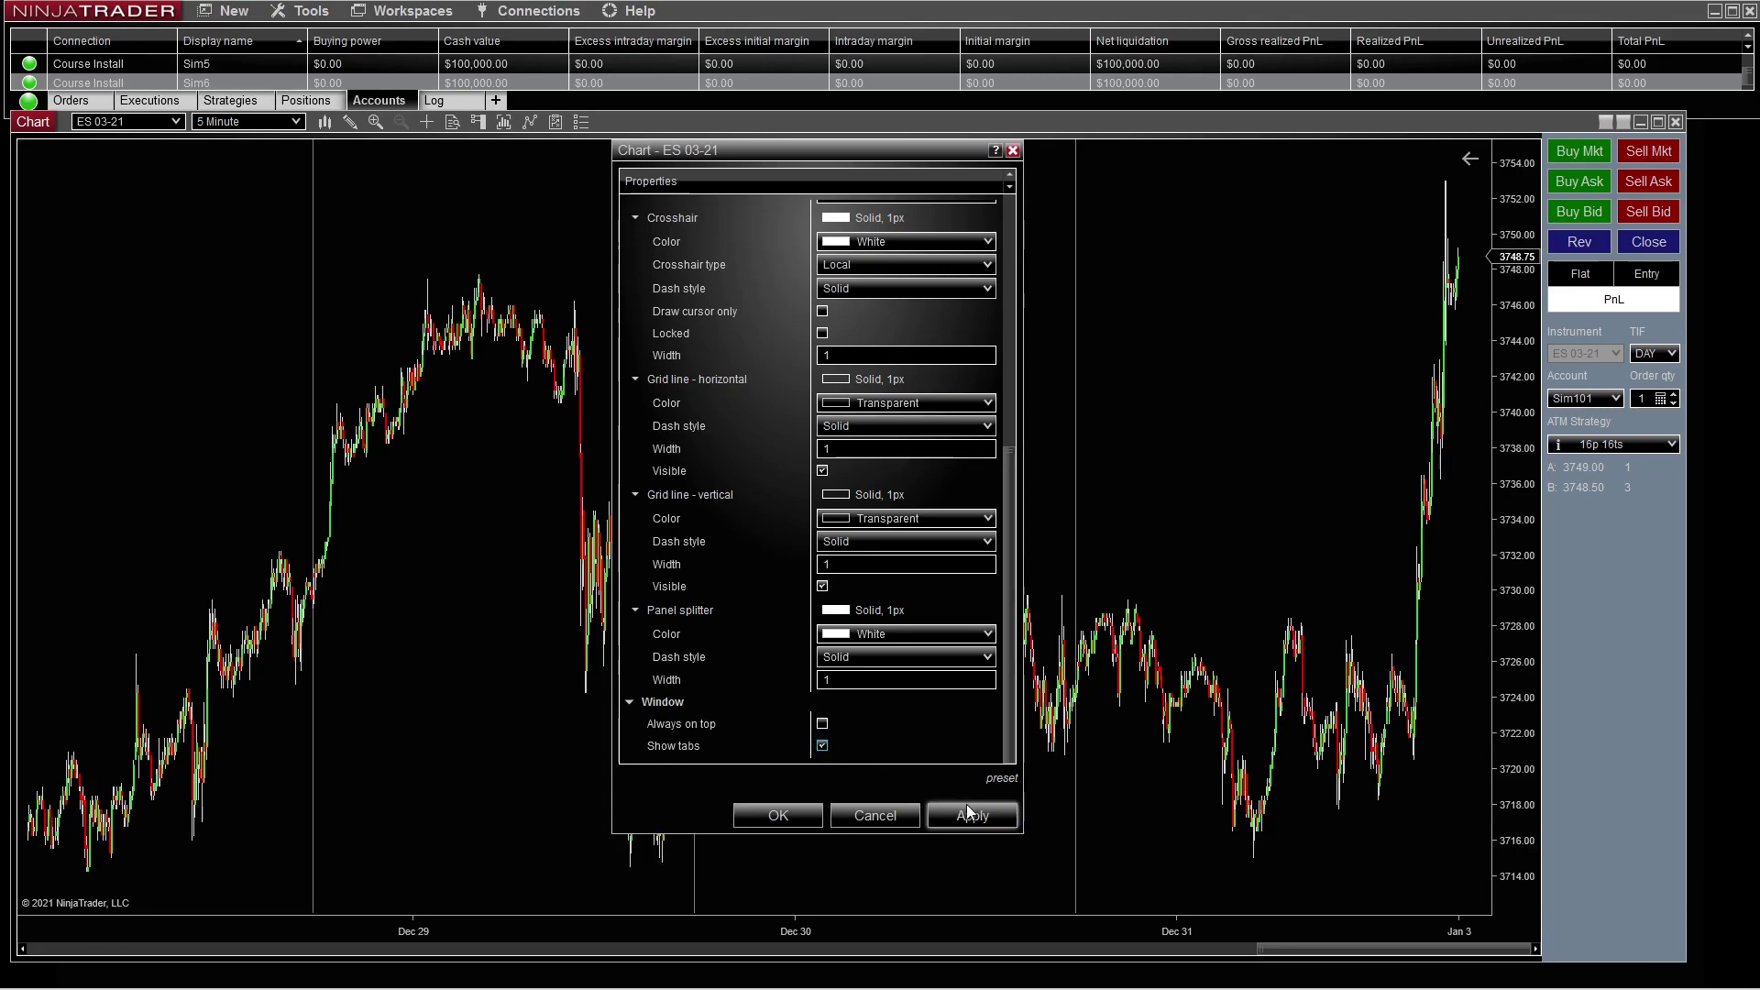
pyautogui.click(968, 813)
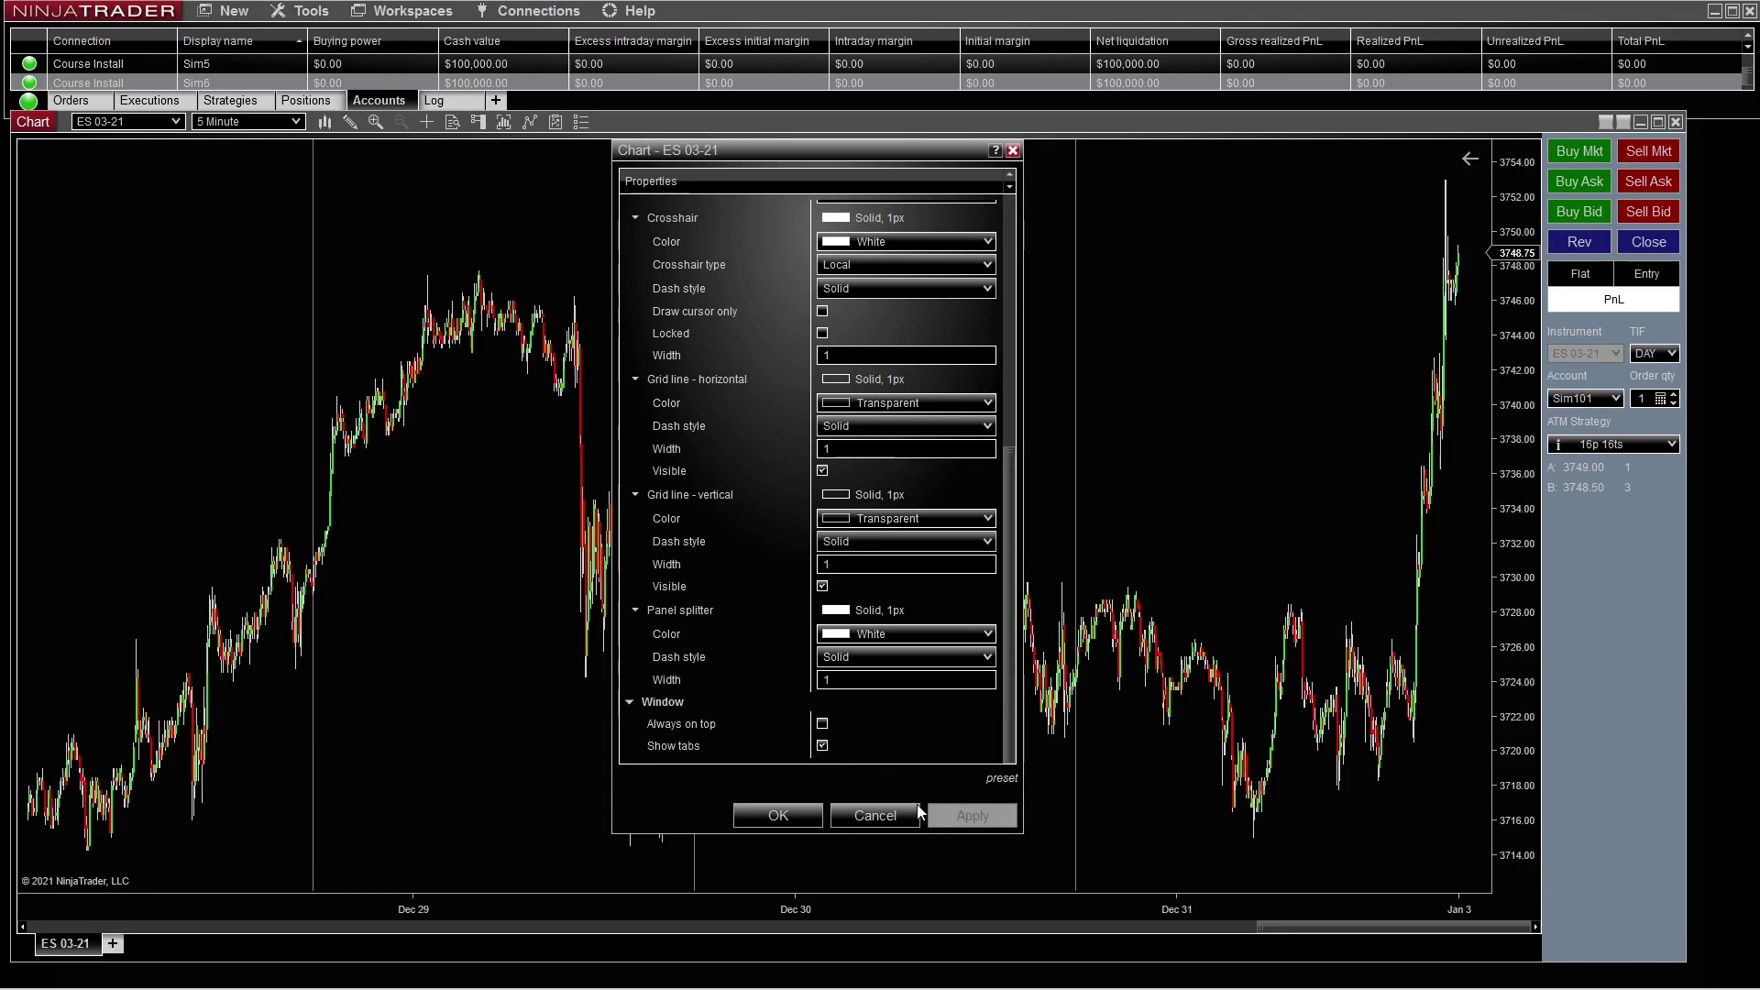
pyautogui.click(778, 815)
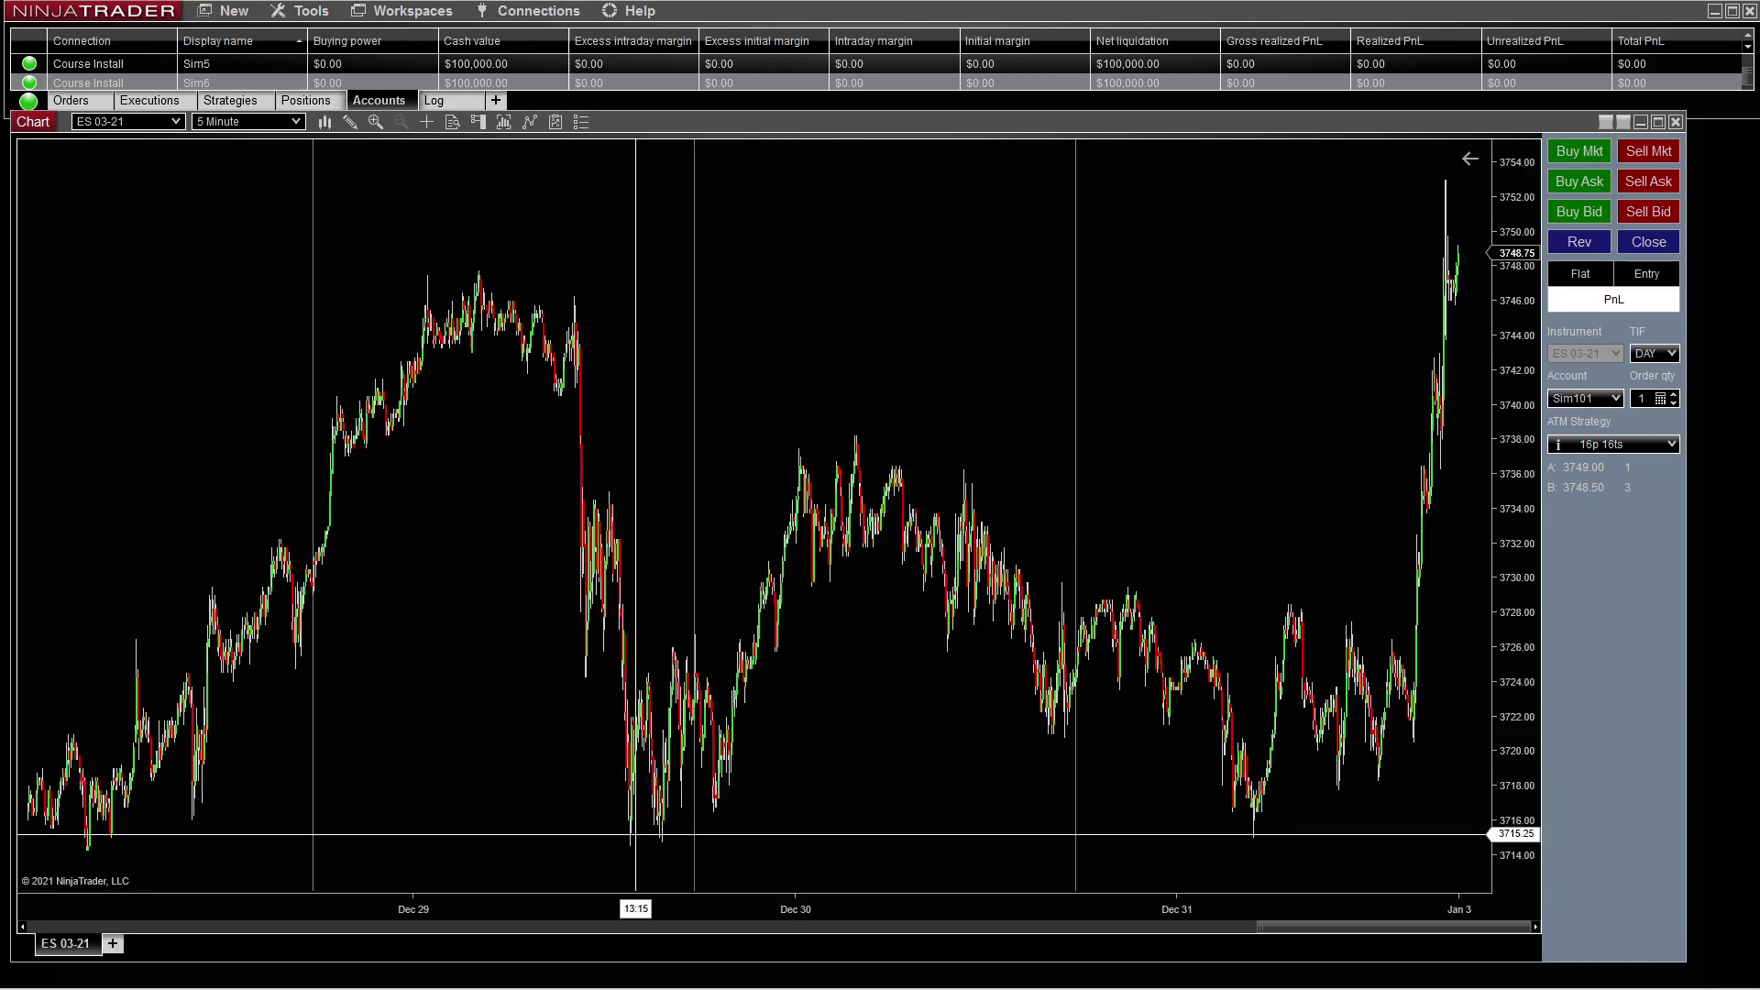
# Add a new chart tab for NQ 03-21 with the default template and its 240-minute candlestick series
pyautogui.click(112, 944)
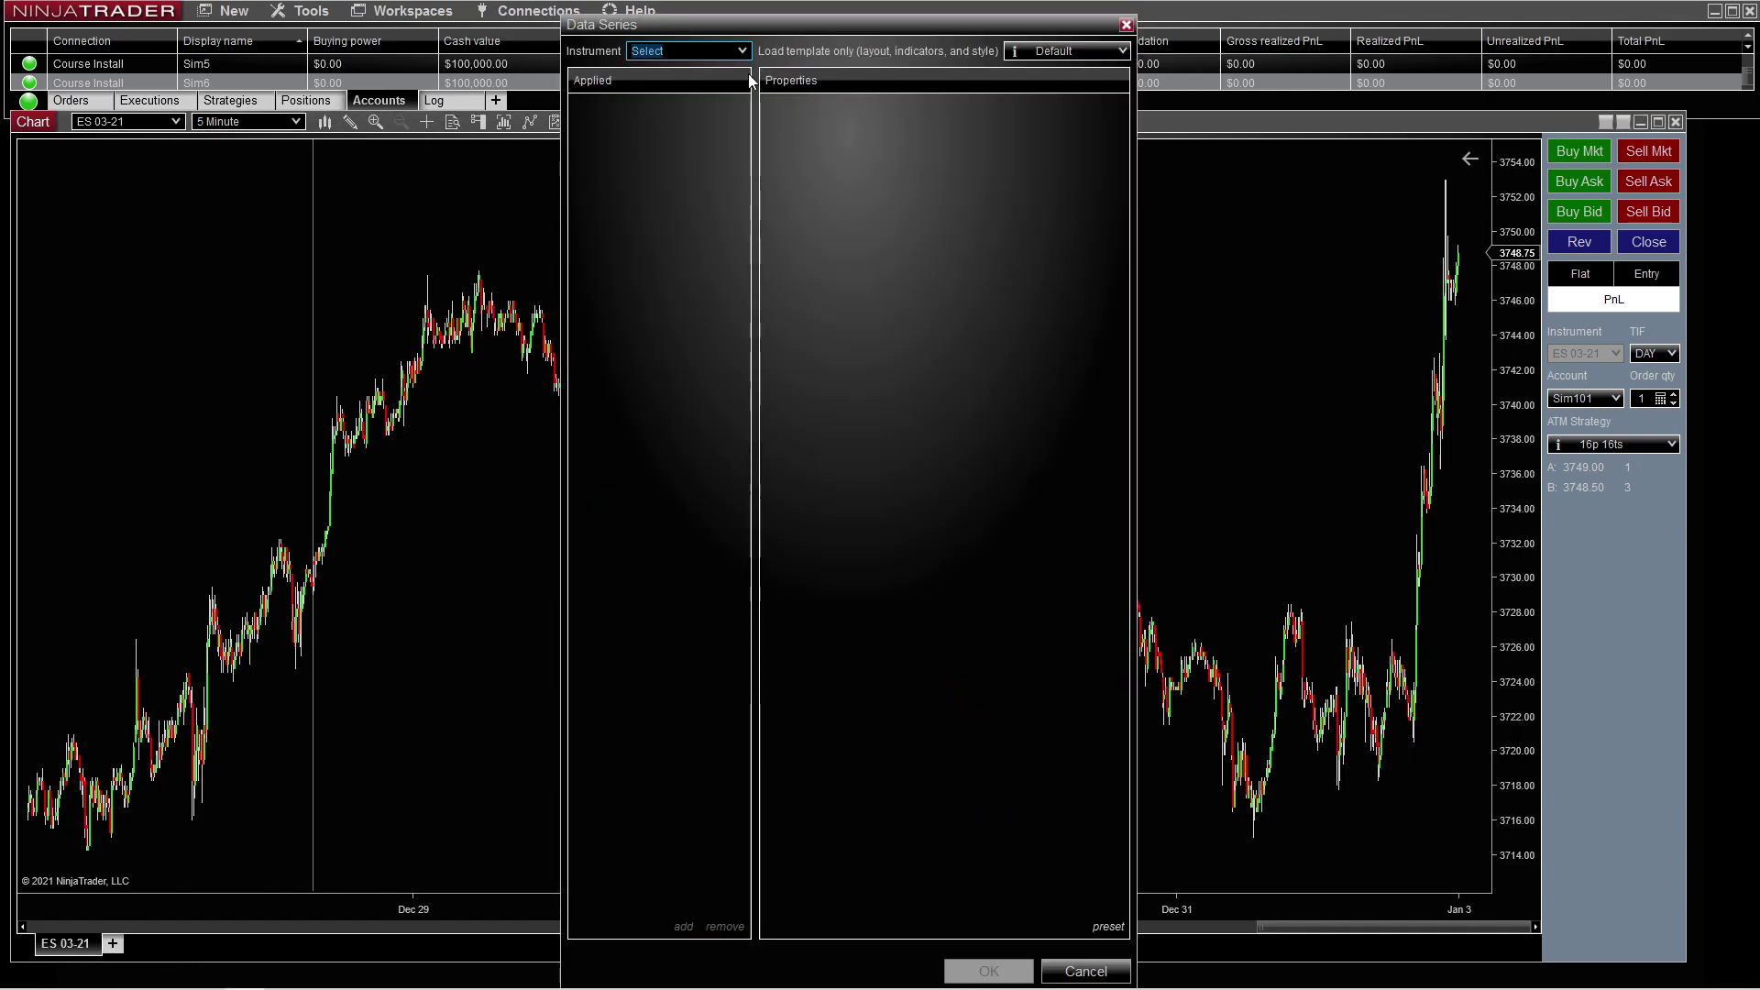
pyautogui.click(743, 51)
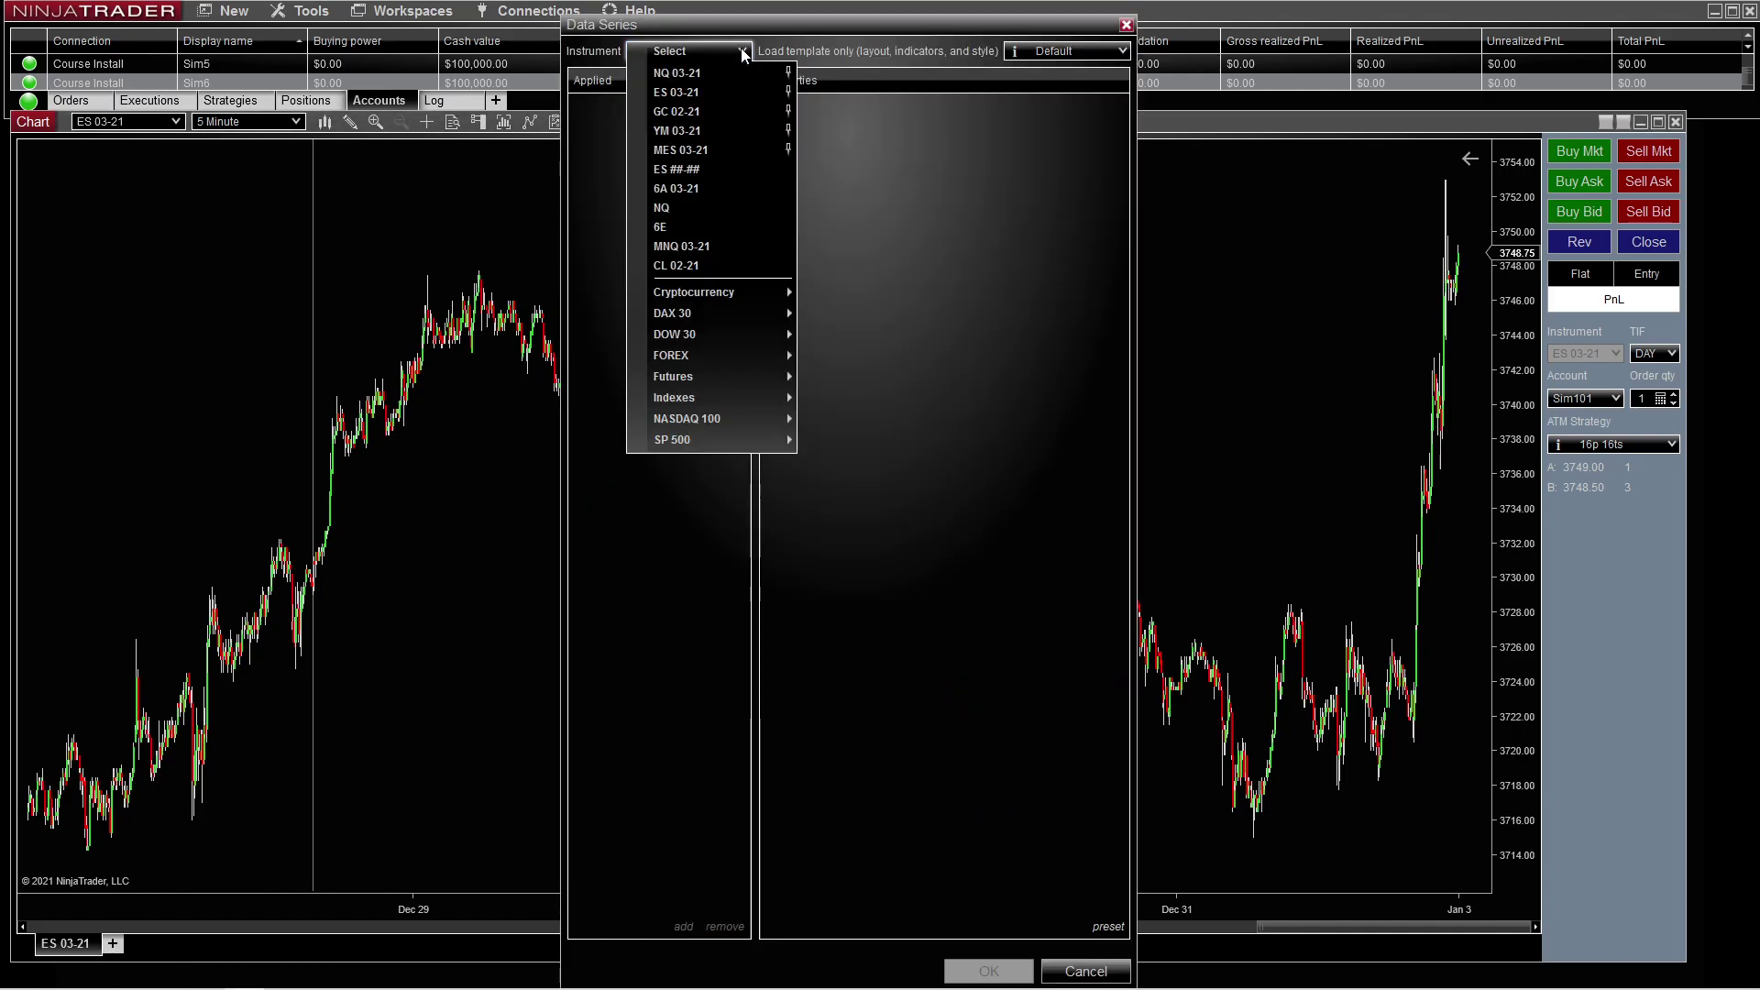
pyautogui.click(697, 74)
pyautogui.click(987, 969)
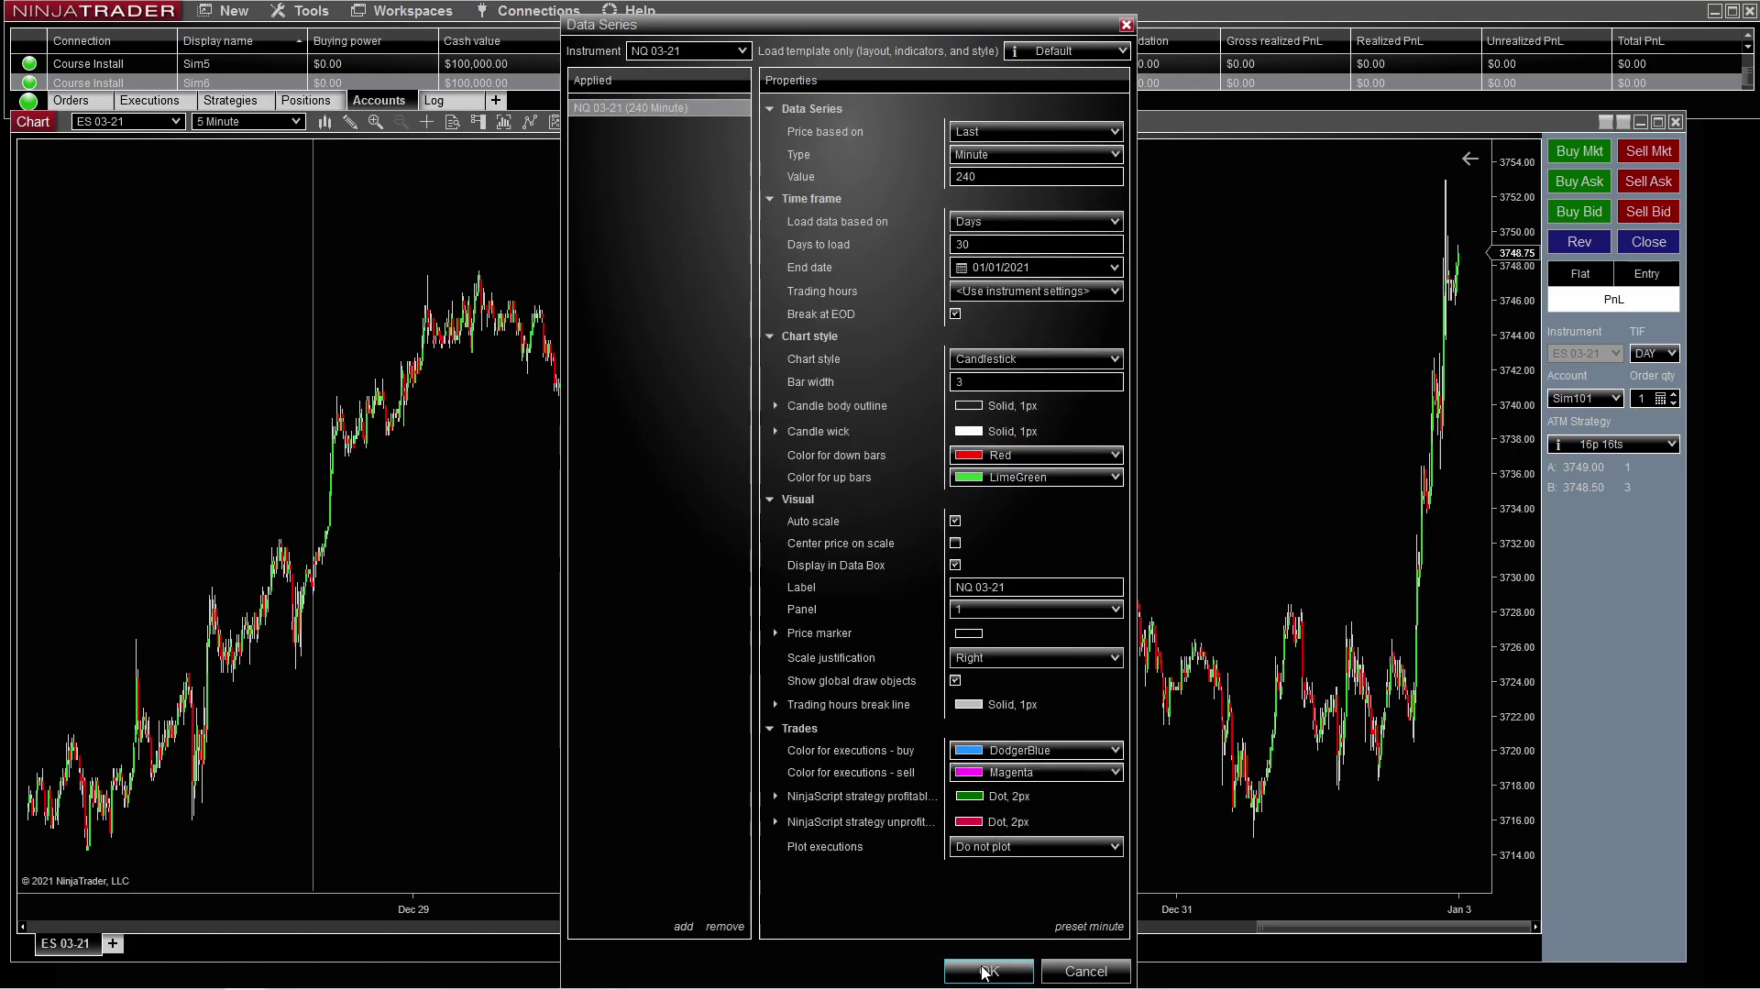
# View the ES 03-21 and NQ 03-21 chart tabs in turn and close the NQ 03-21 tab
pyautogui.click(76, 947)
pyautogui.click(135, 946)
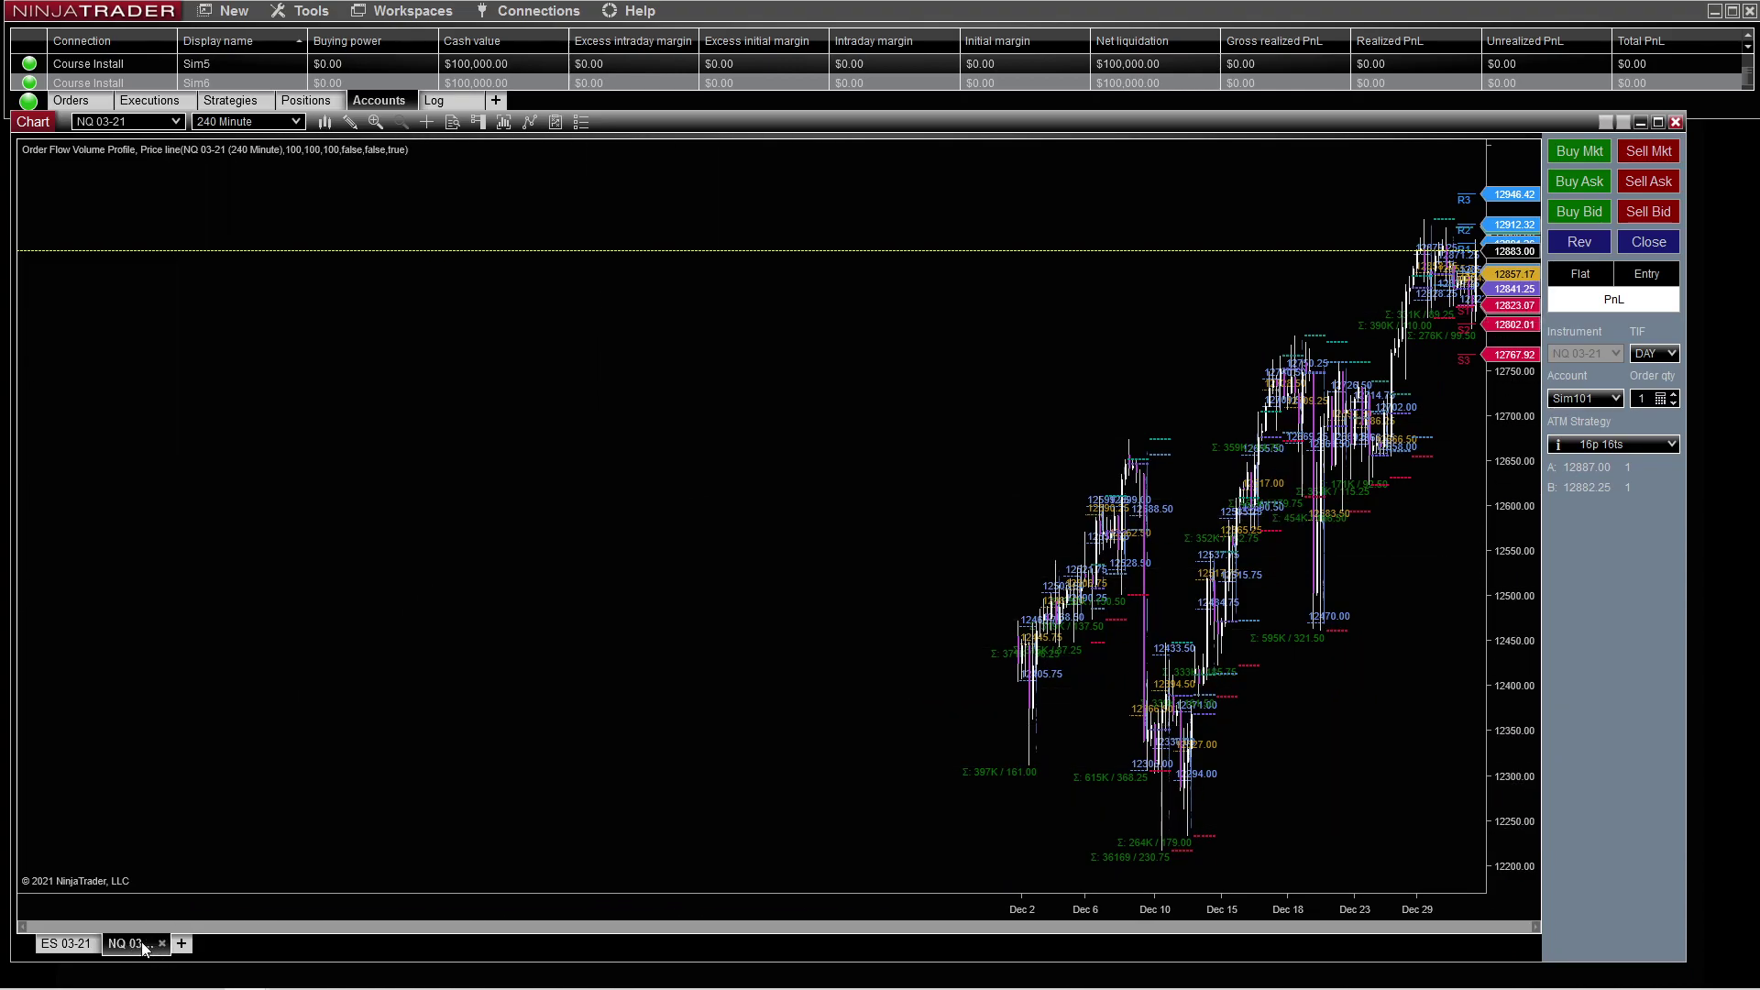
pyautogui.click(161, 945)
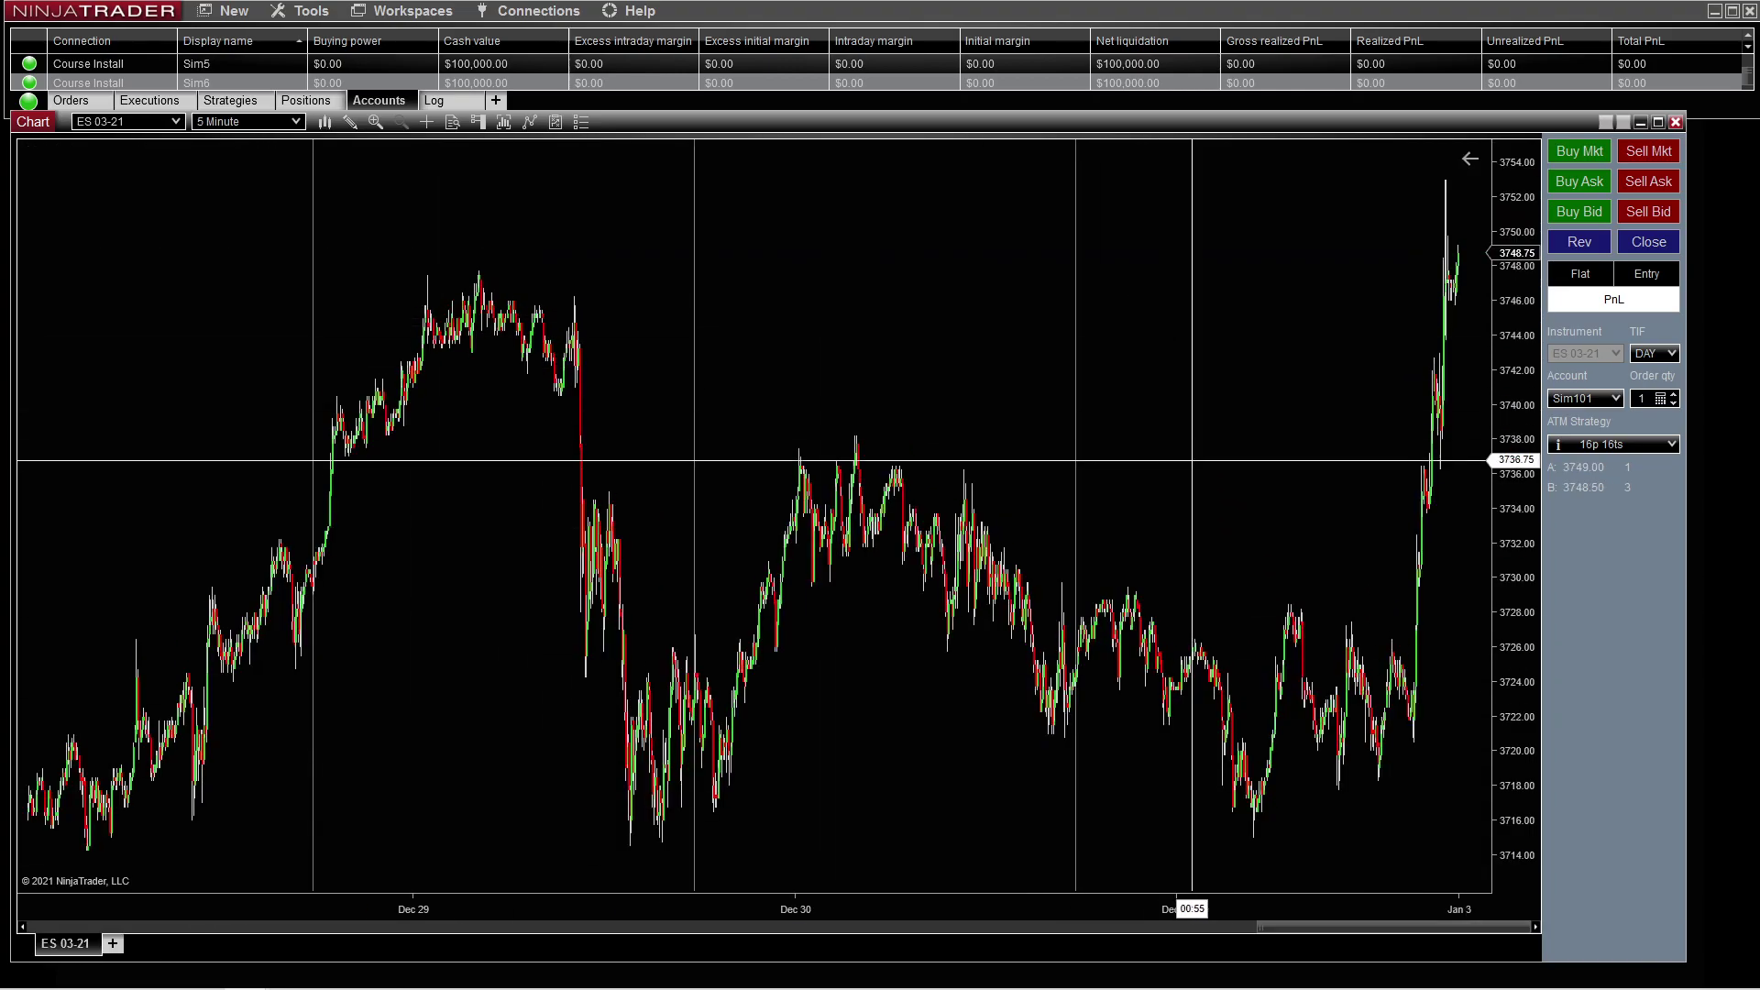
# Try the UniRenko bar type on the ES 03-21 data series in place of Minute, applying its default settings
pyautogui.moveTo(1183, 909); pyautogui.dragTo(184, 774)
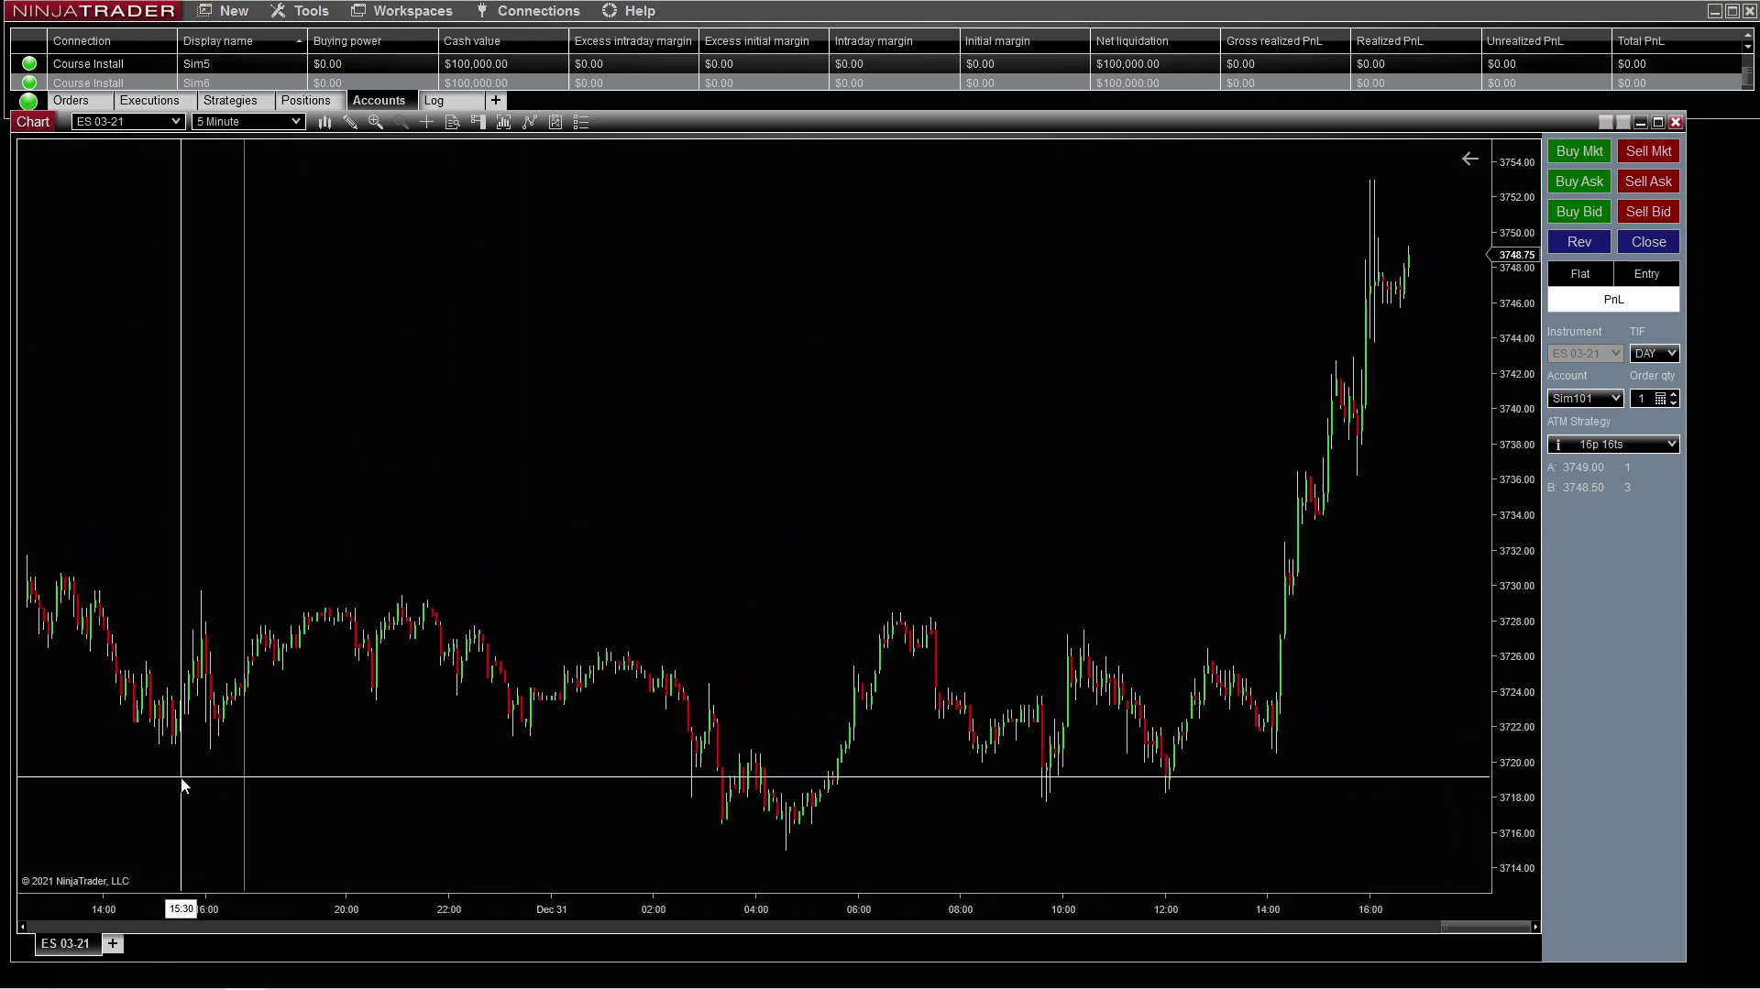
pyautogui.moveTo(1096, 912); pyautogui.dragTo(393, 909)
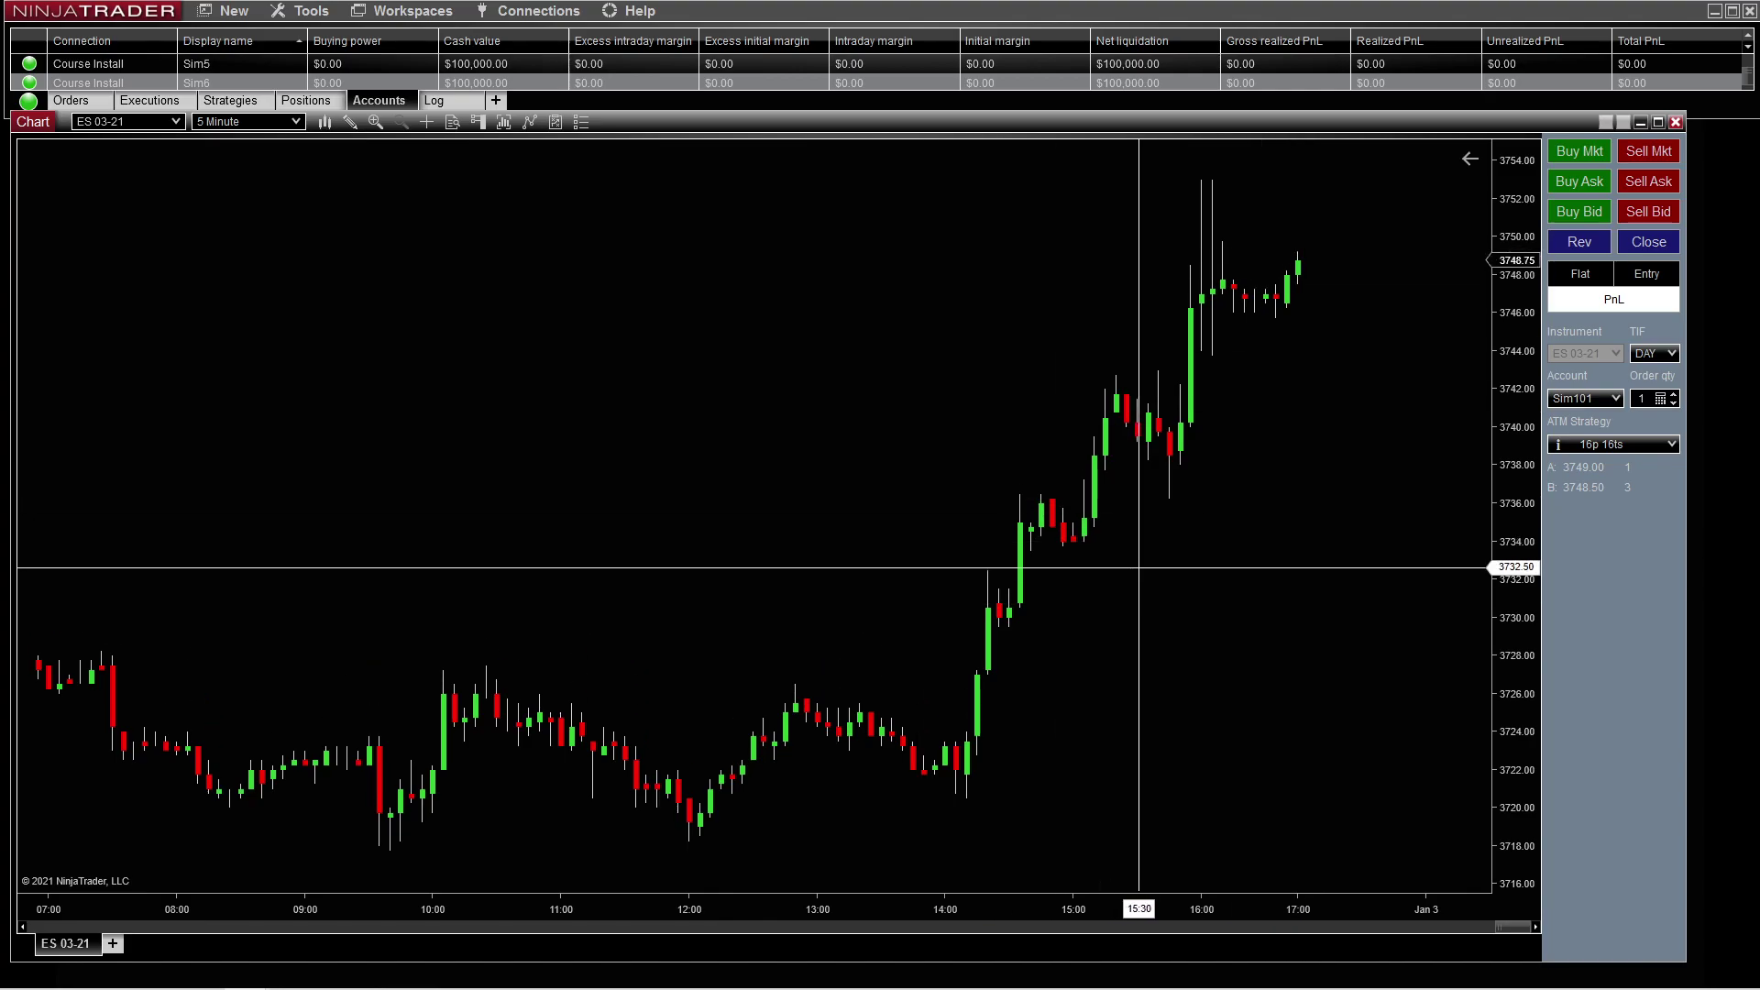
pyautogui.rightClick(848, 270)
pyautogui.click(913, 359)
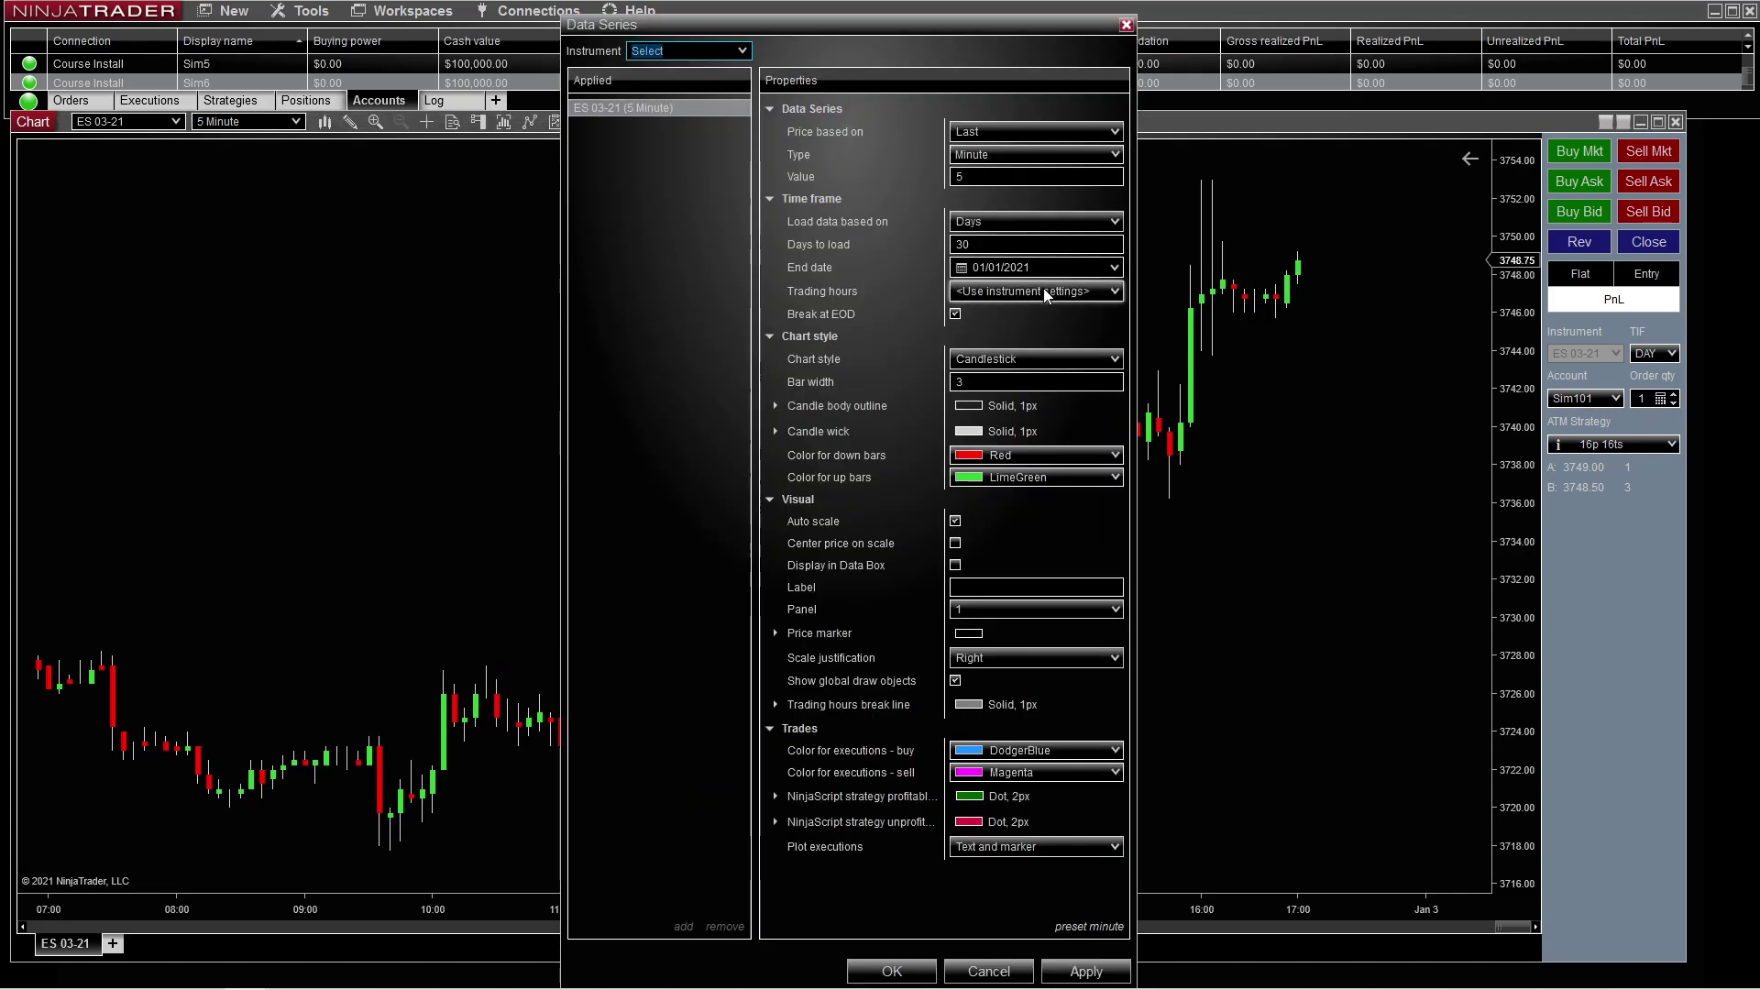
pyautogui.click(1017, 154)
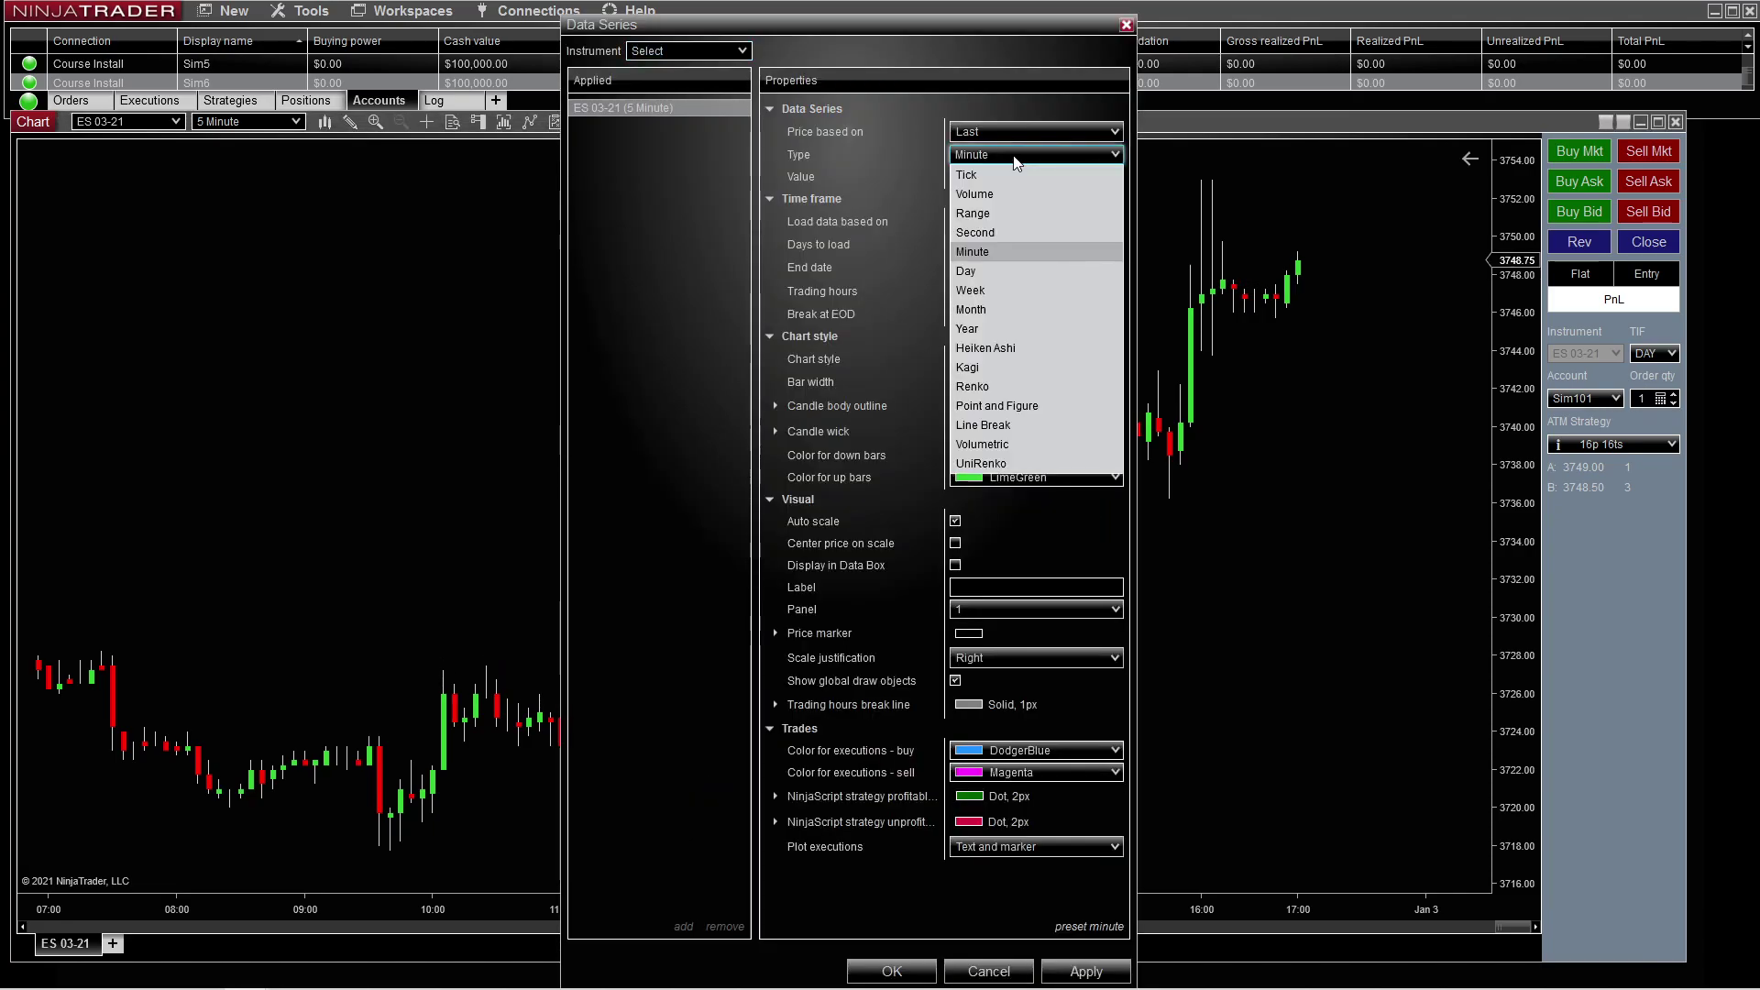
pyautogui.click(1001, 464)
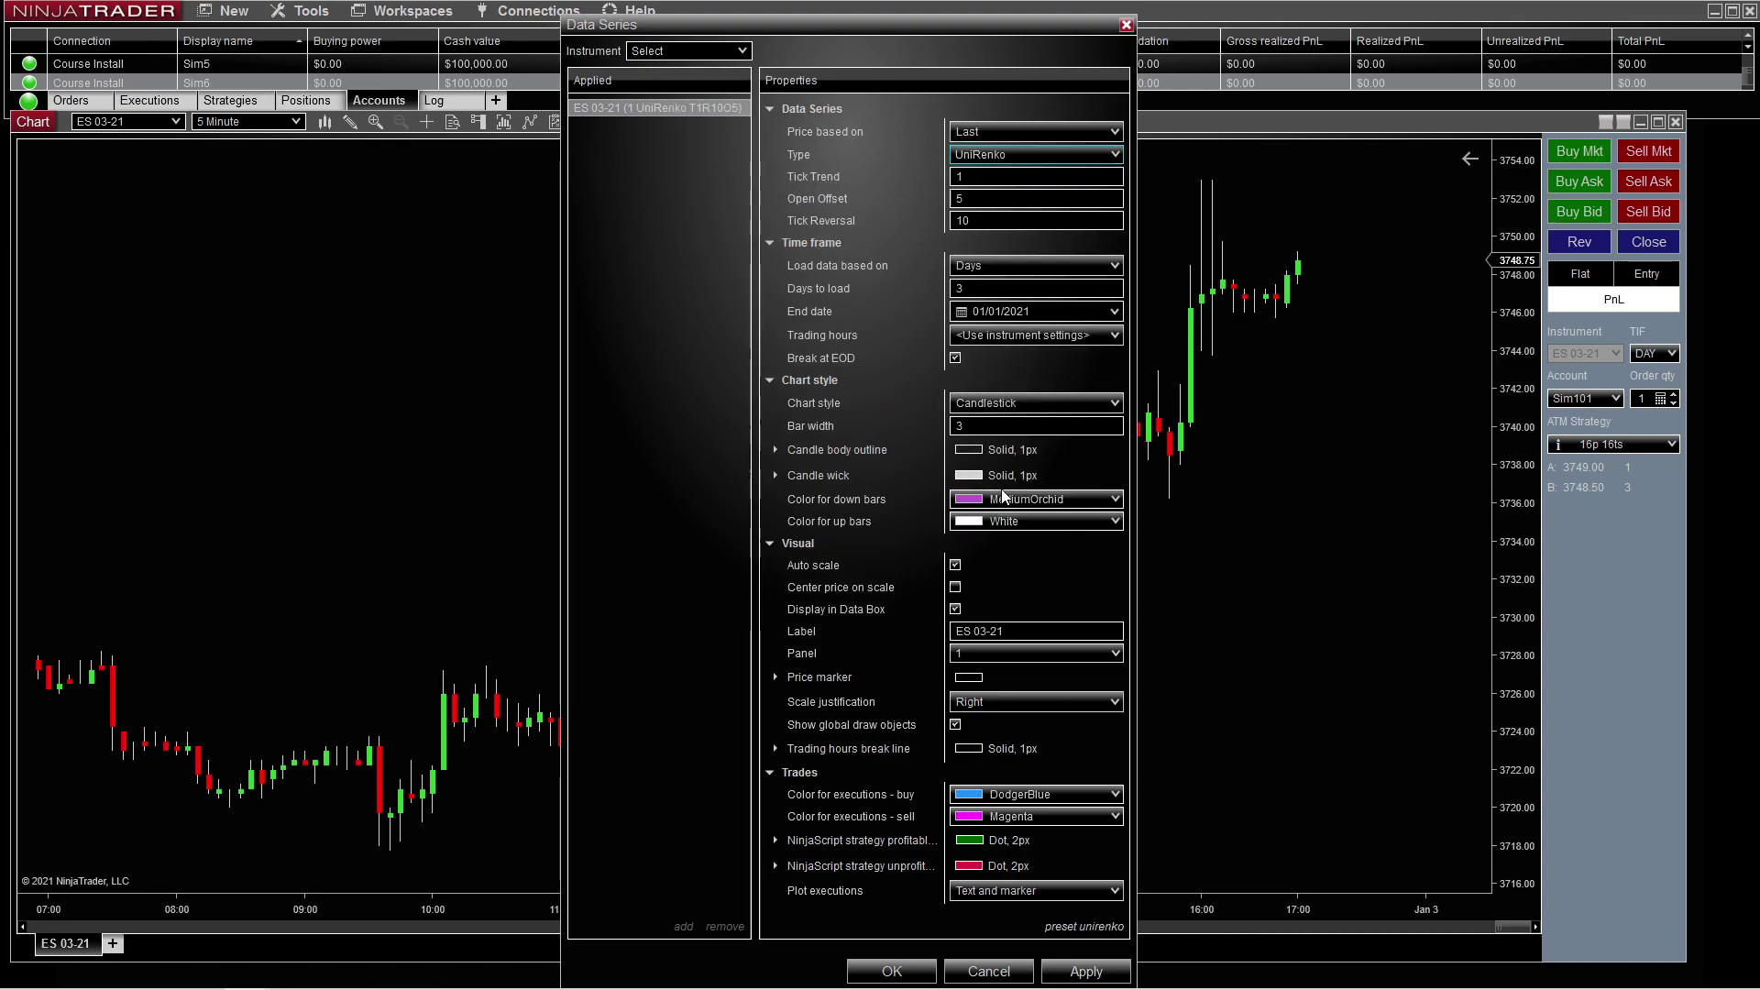
pyautogui.click(1052, 973)
pyautogui.click(880, 970)
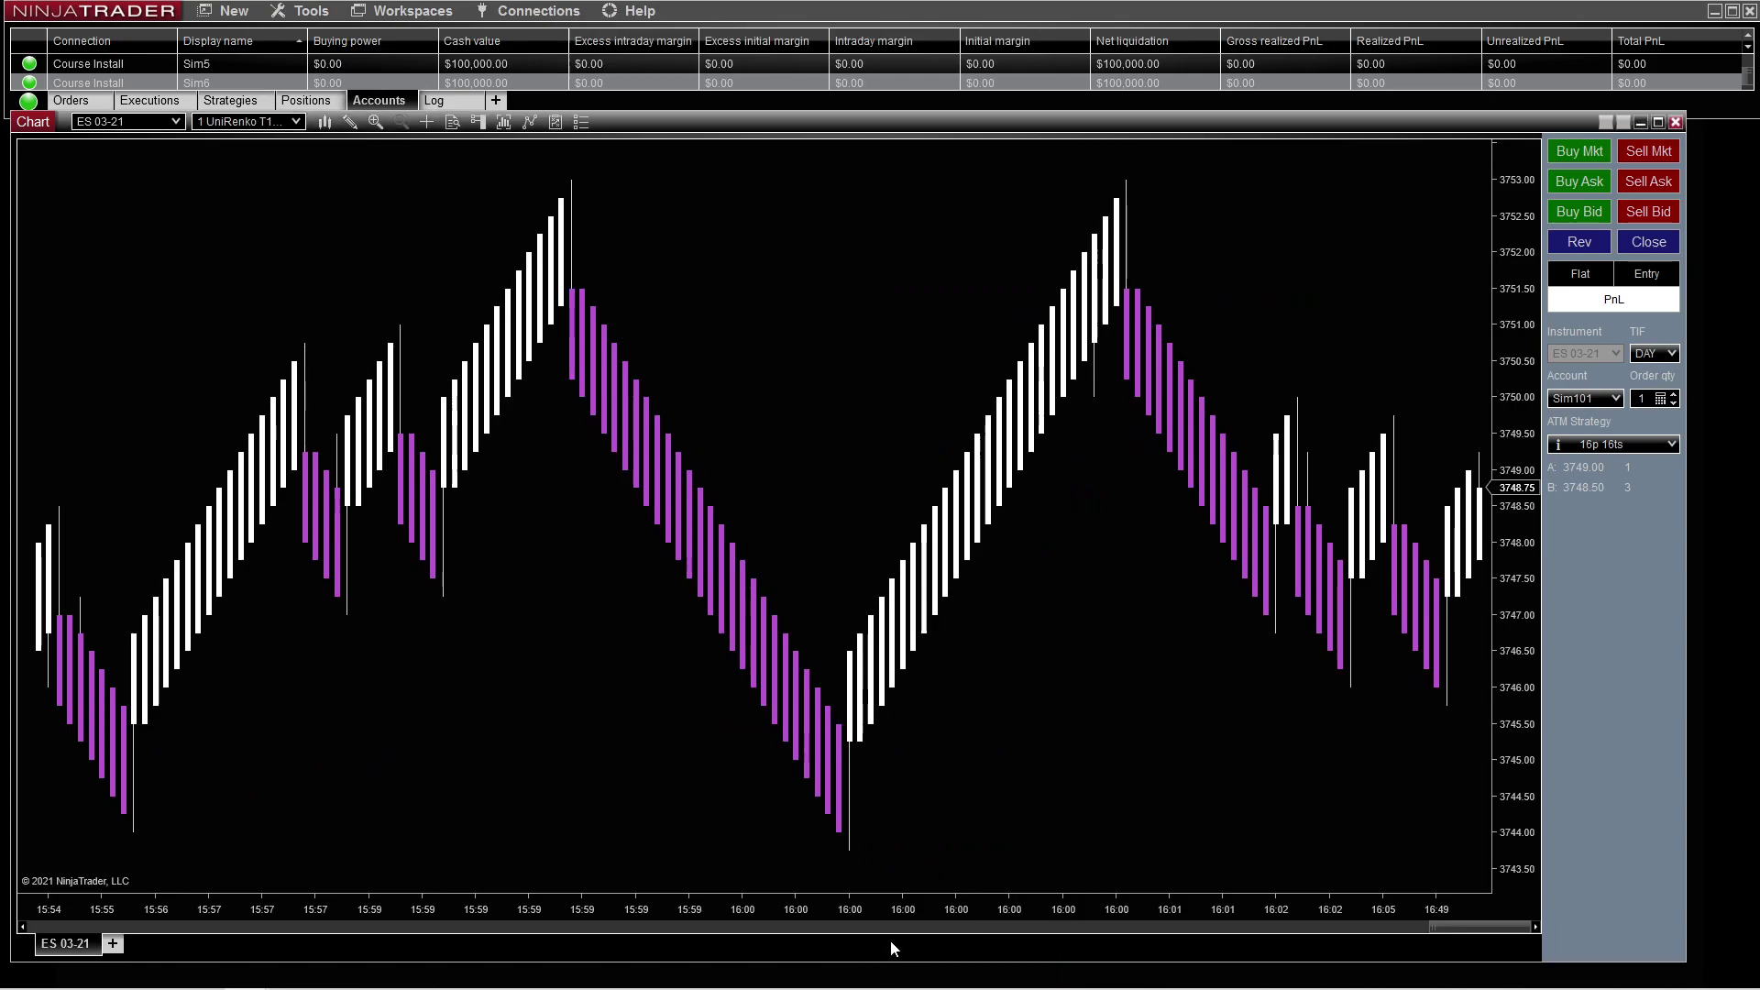
# Inspect the UniRenko bars across earlier price action and switch the ES 03-21 chart to the 1 Minute interval
pyautogui.scroll(-5, 1002, 641)
pyautogui.moveTo(1239, 857); pyautogui.dragTo(734, 699)
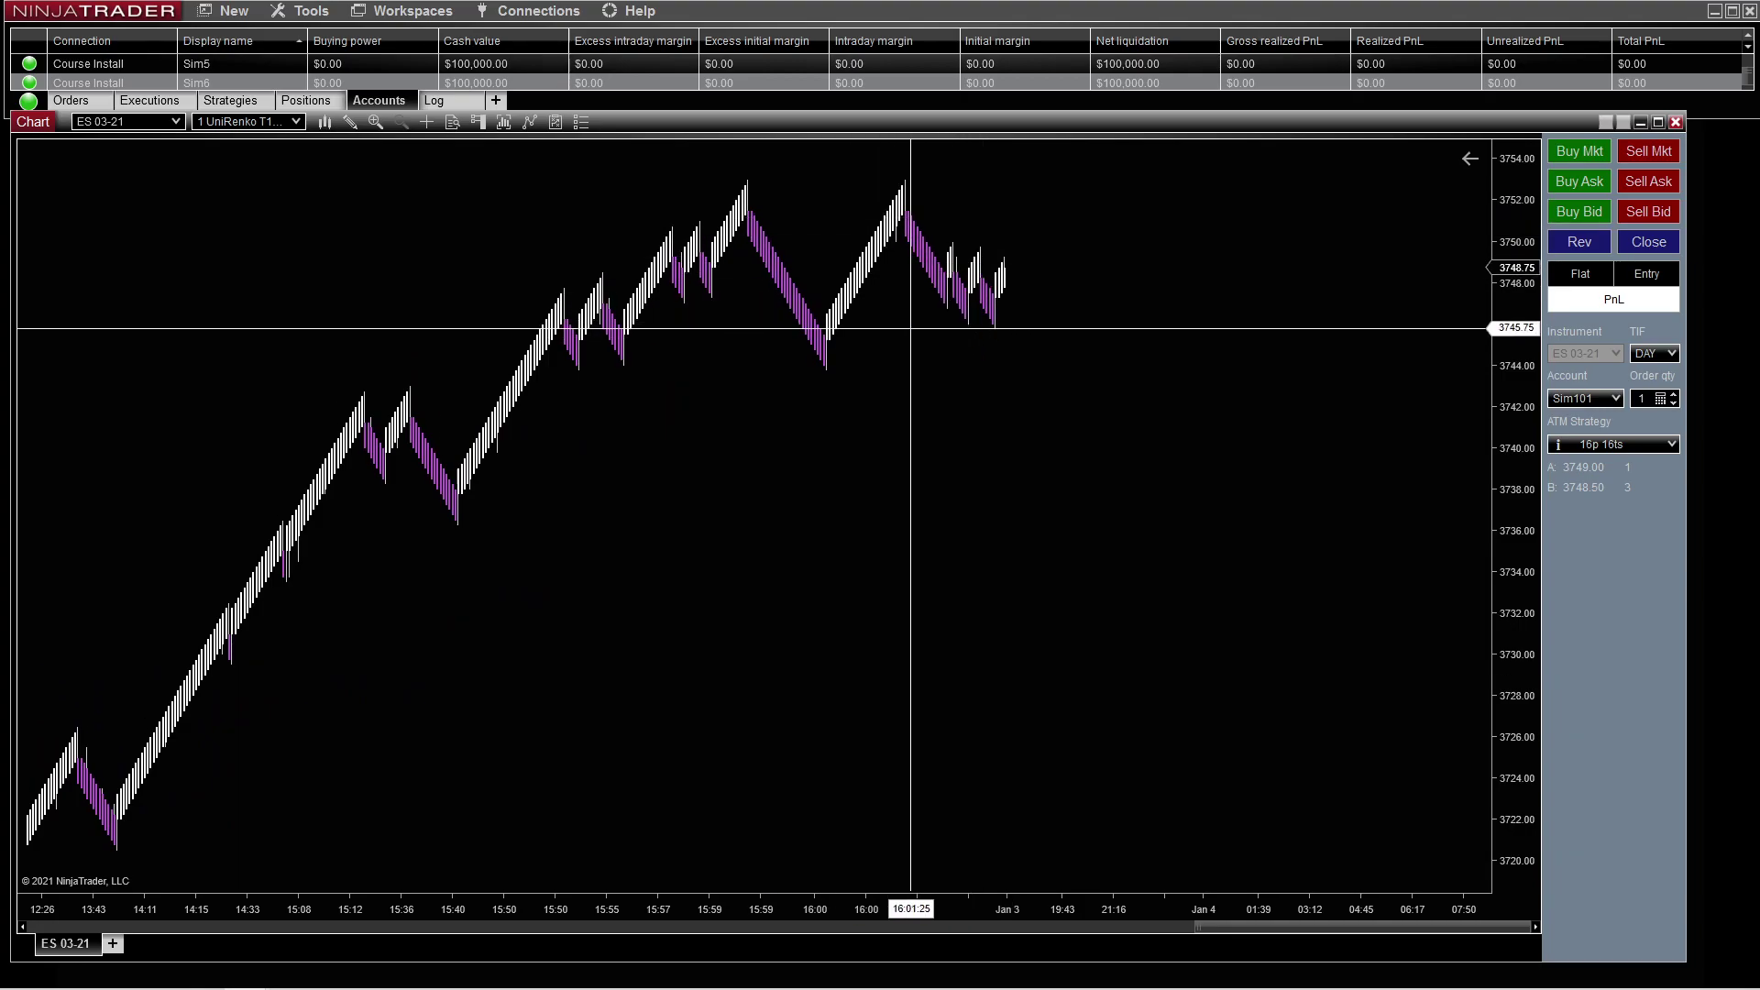
pyautogui.moveTo(509, 496); pyautogui.dragTo(1019, 548)
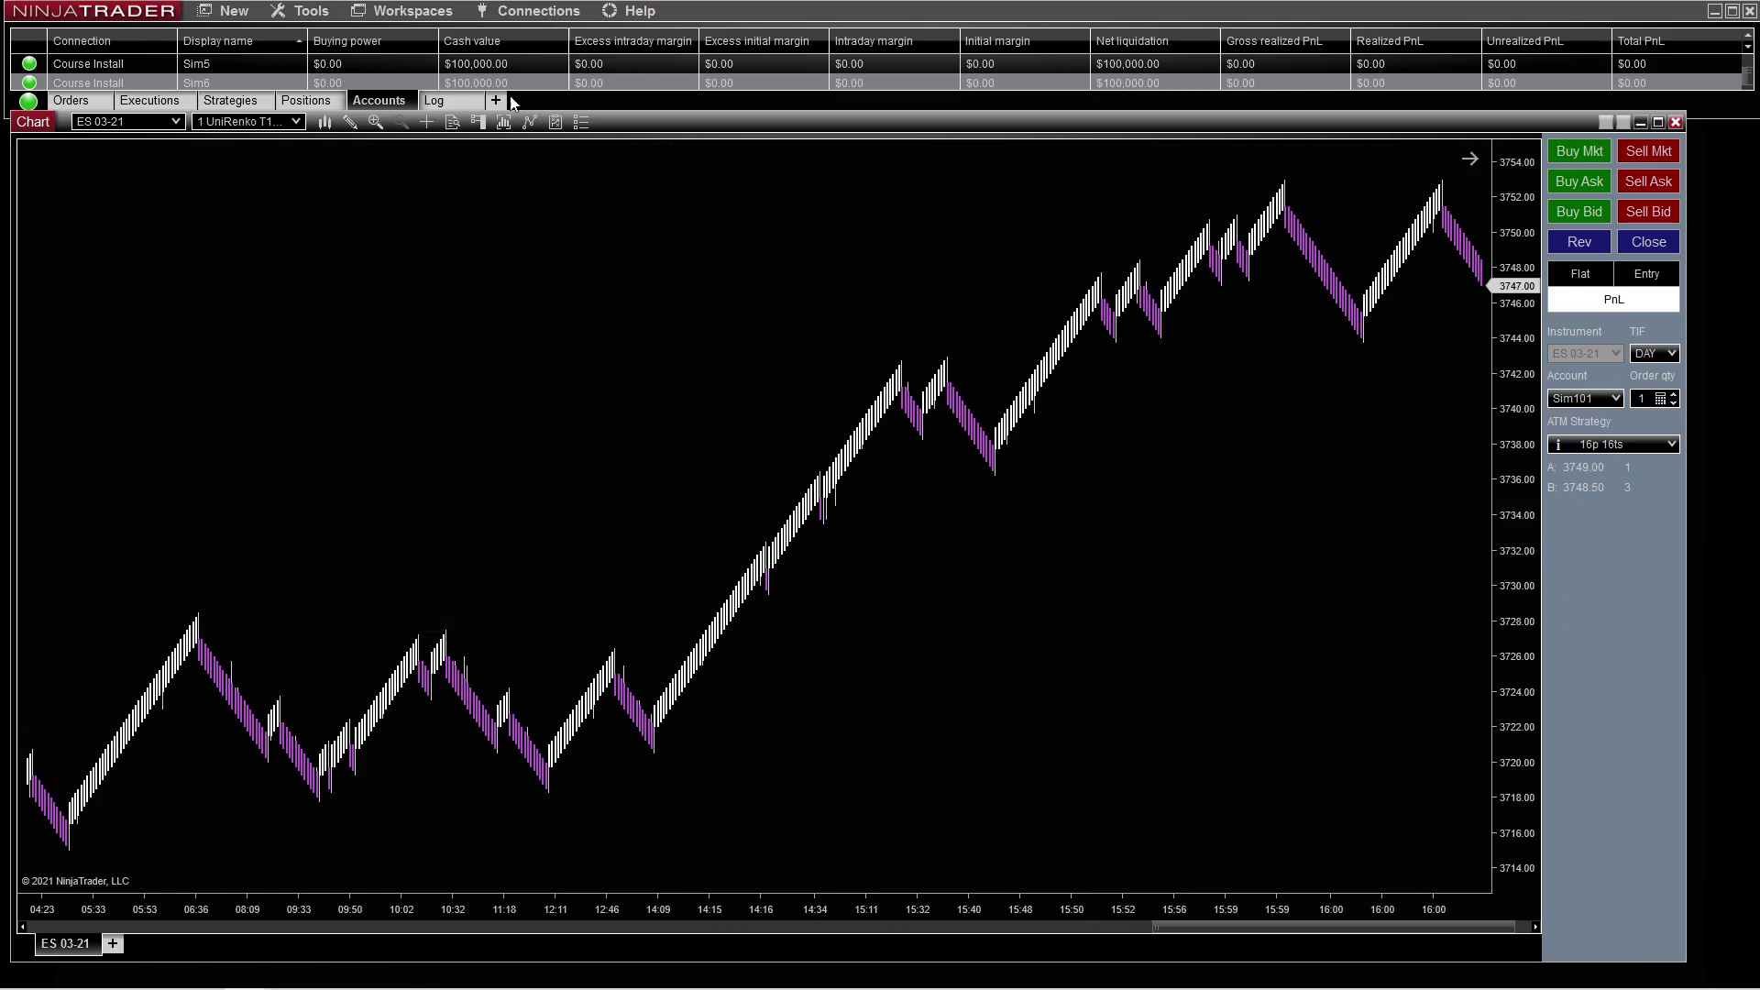
pyautogui.click(302, 123)
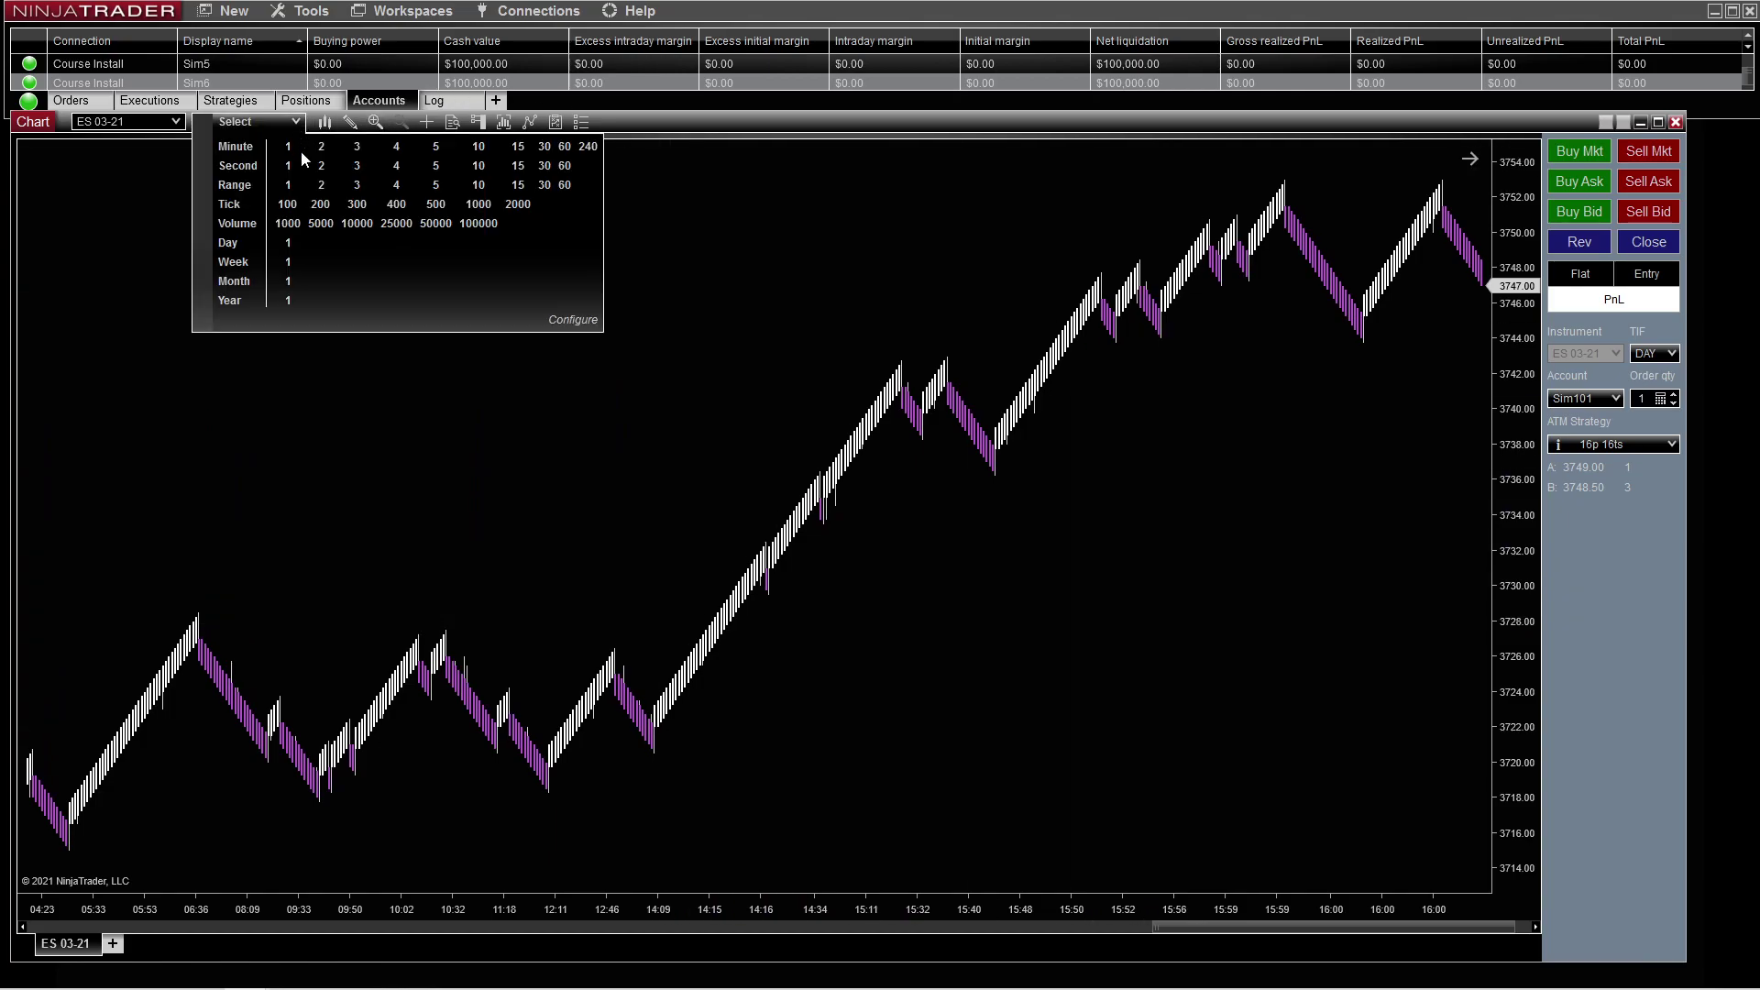
pyautogui.click(290, 150)
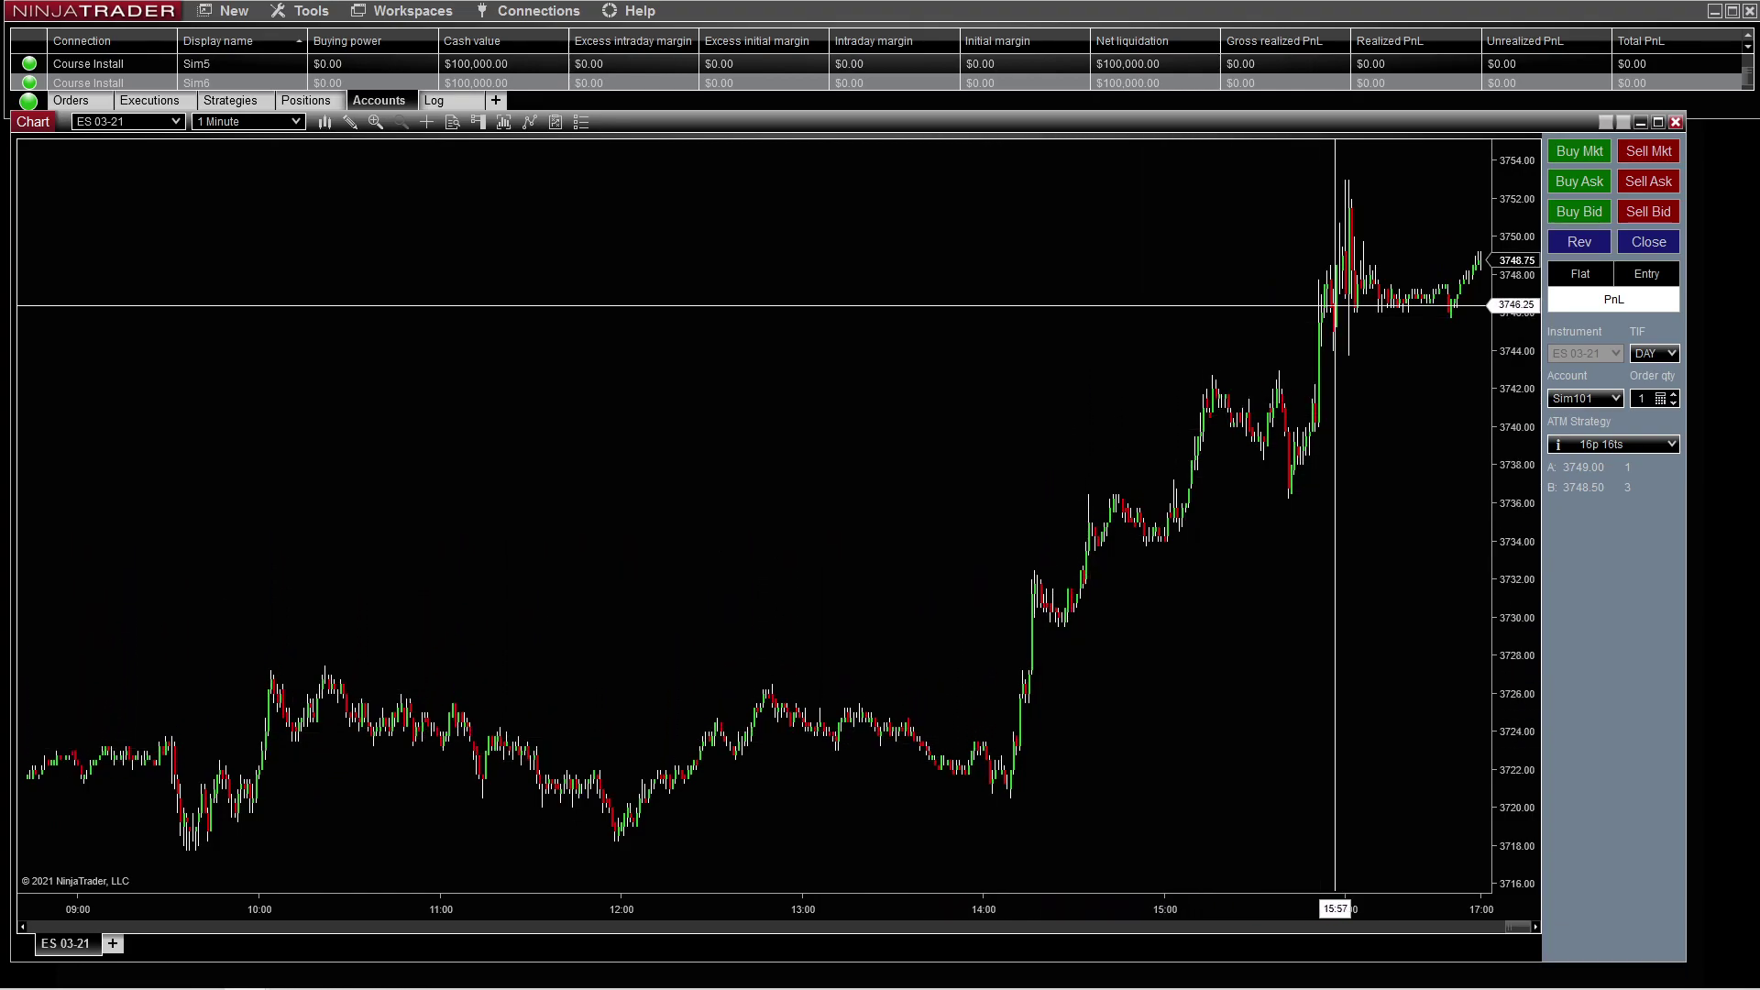
# Review the chart panel's right price scale properties, including range, margins and type, and close them without changes
pyautogui.moveTo(1206, 357); pyautogui.dragTo(931, 371)
pyautogui.moveTo(1029, 928); pyautogui.dragTo(472, 912)
pyautogui.moveTo(623, 761); pyautogui.dragTo(1253, 715)
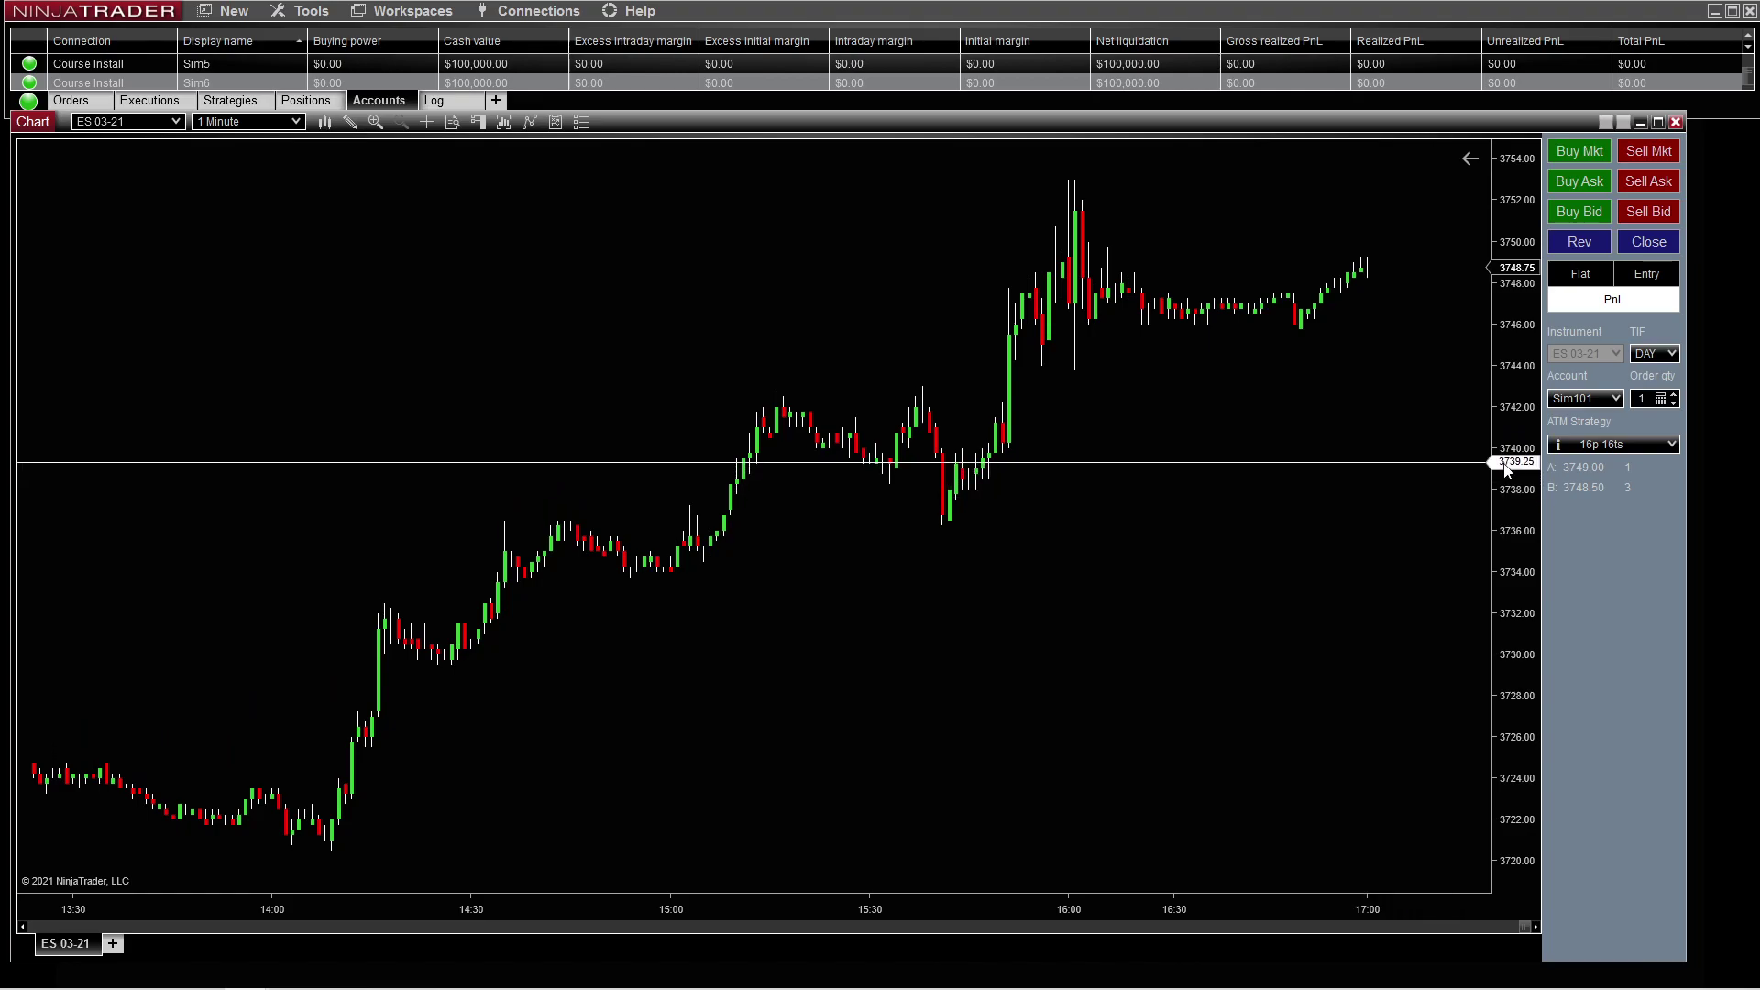
pyautogui.rightClick(1525, 491)
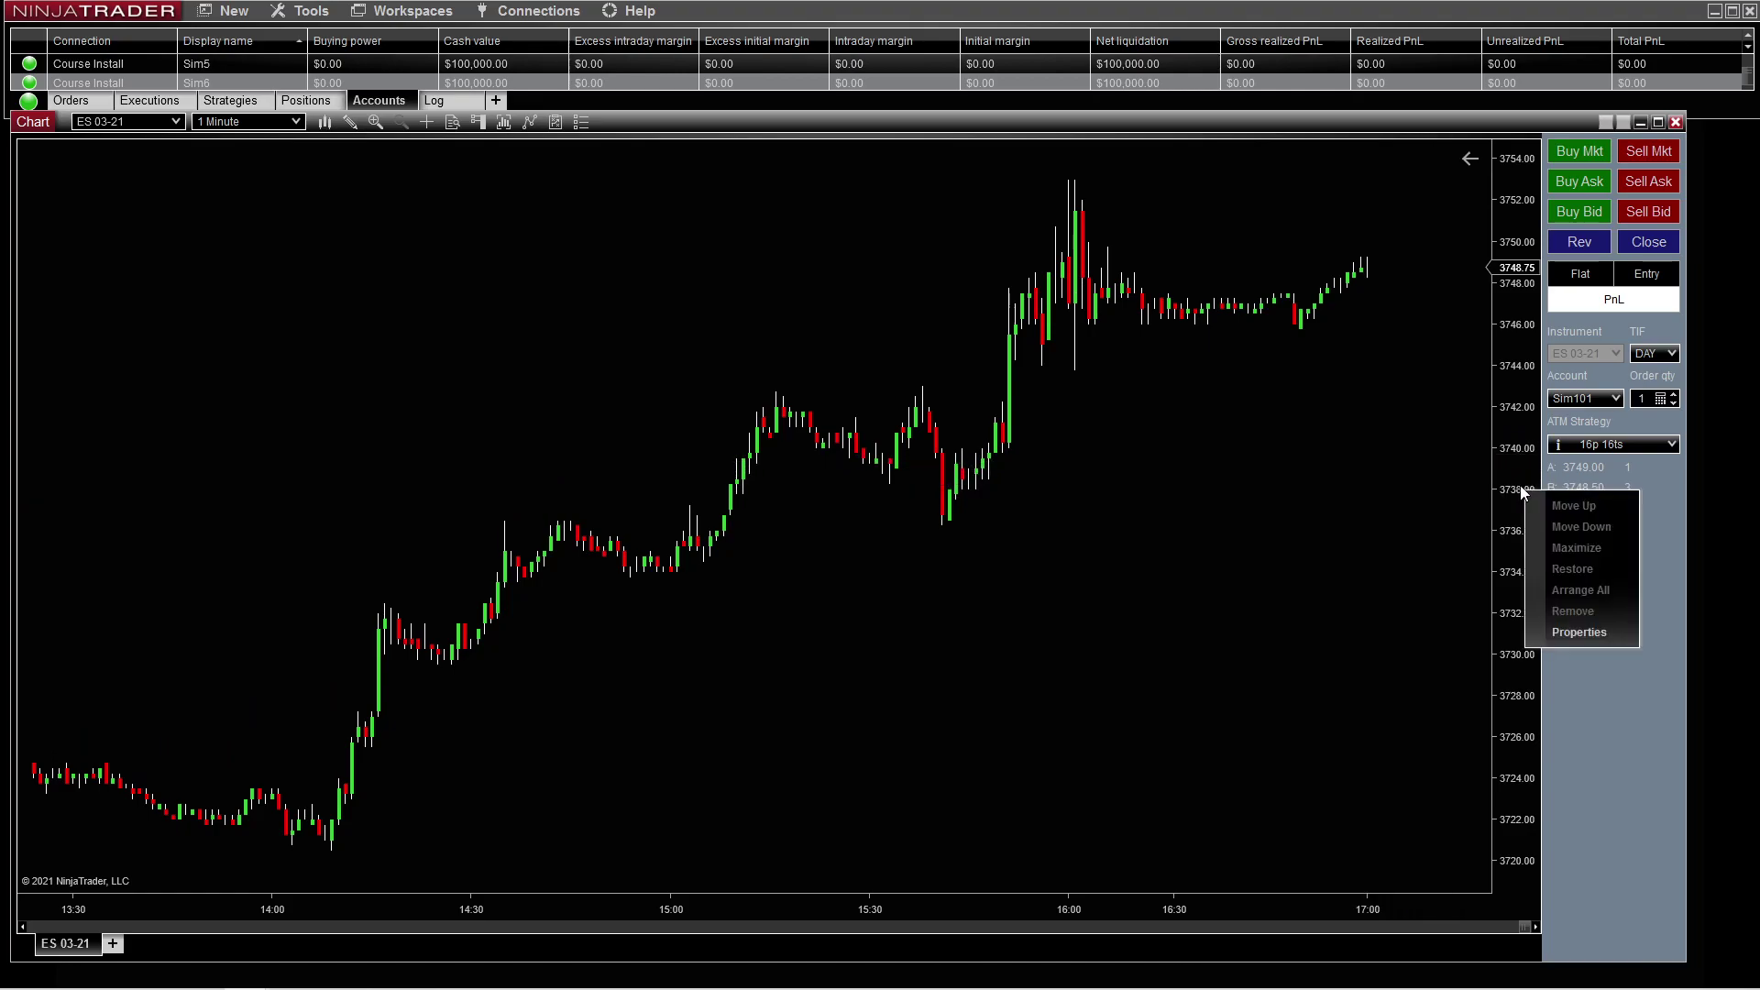
pyautogui.click(1566, 632)
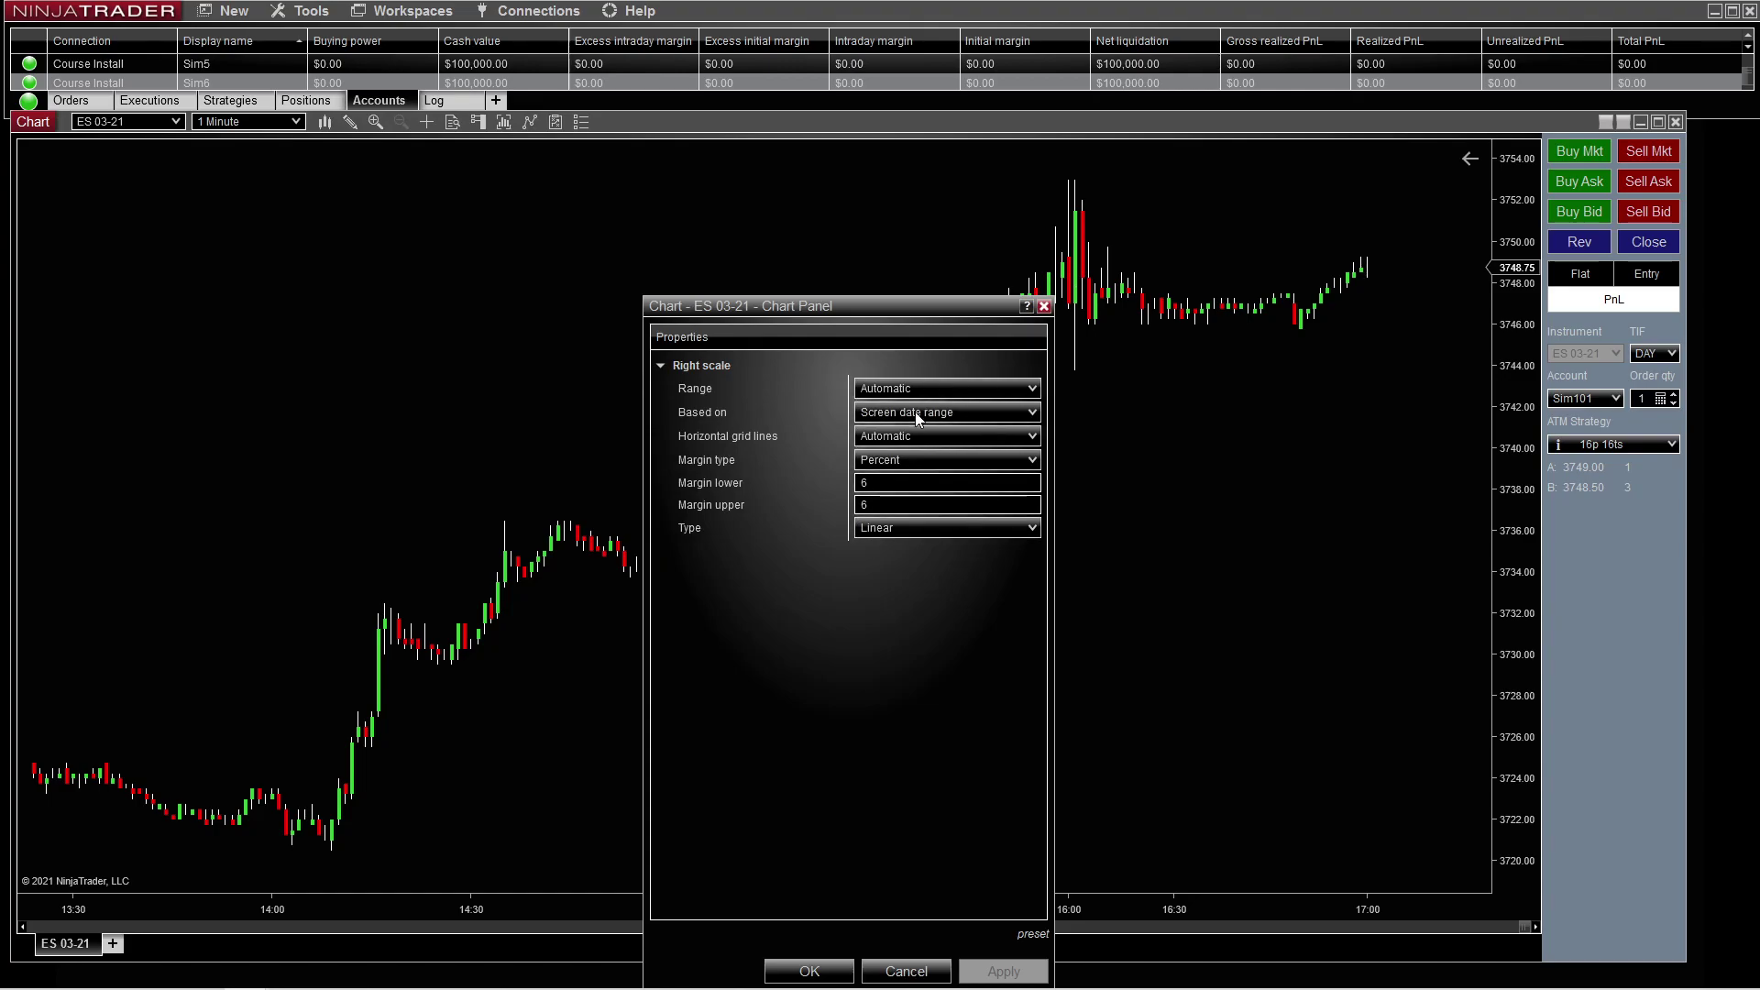
pyautogui.click(1044, 307)
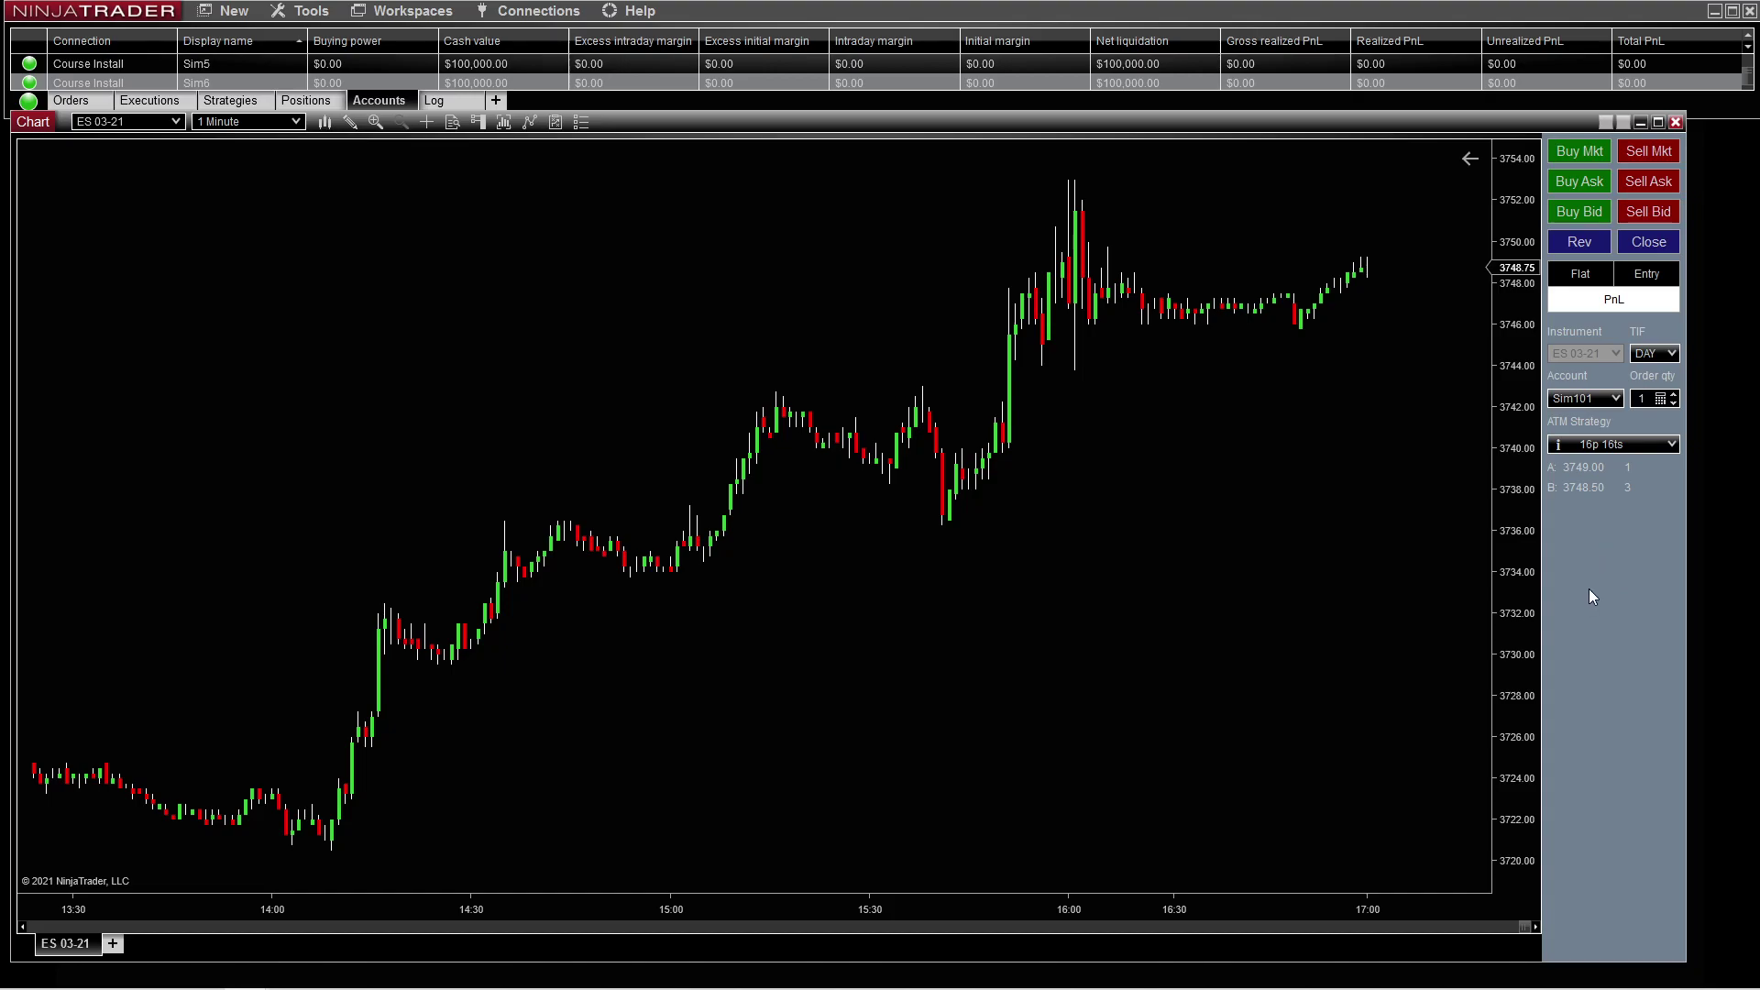
# Open the Chart Trader properties and try the show gross realized PnL option, switching it back off
pyautogui.rightClick(1610, 547)
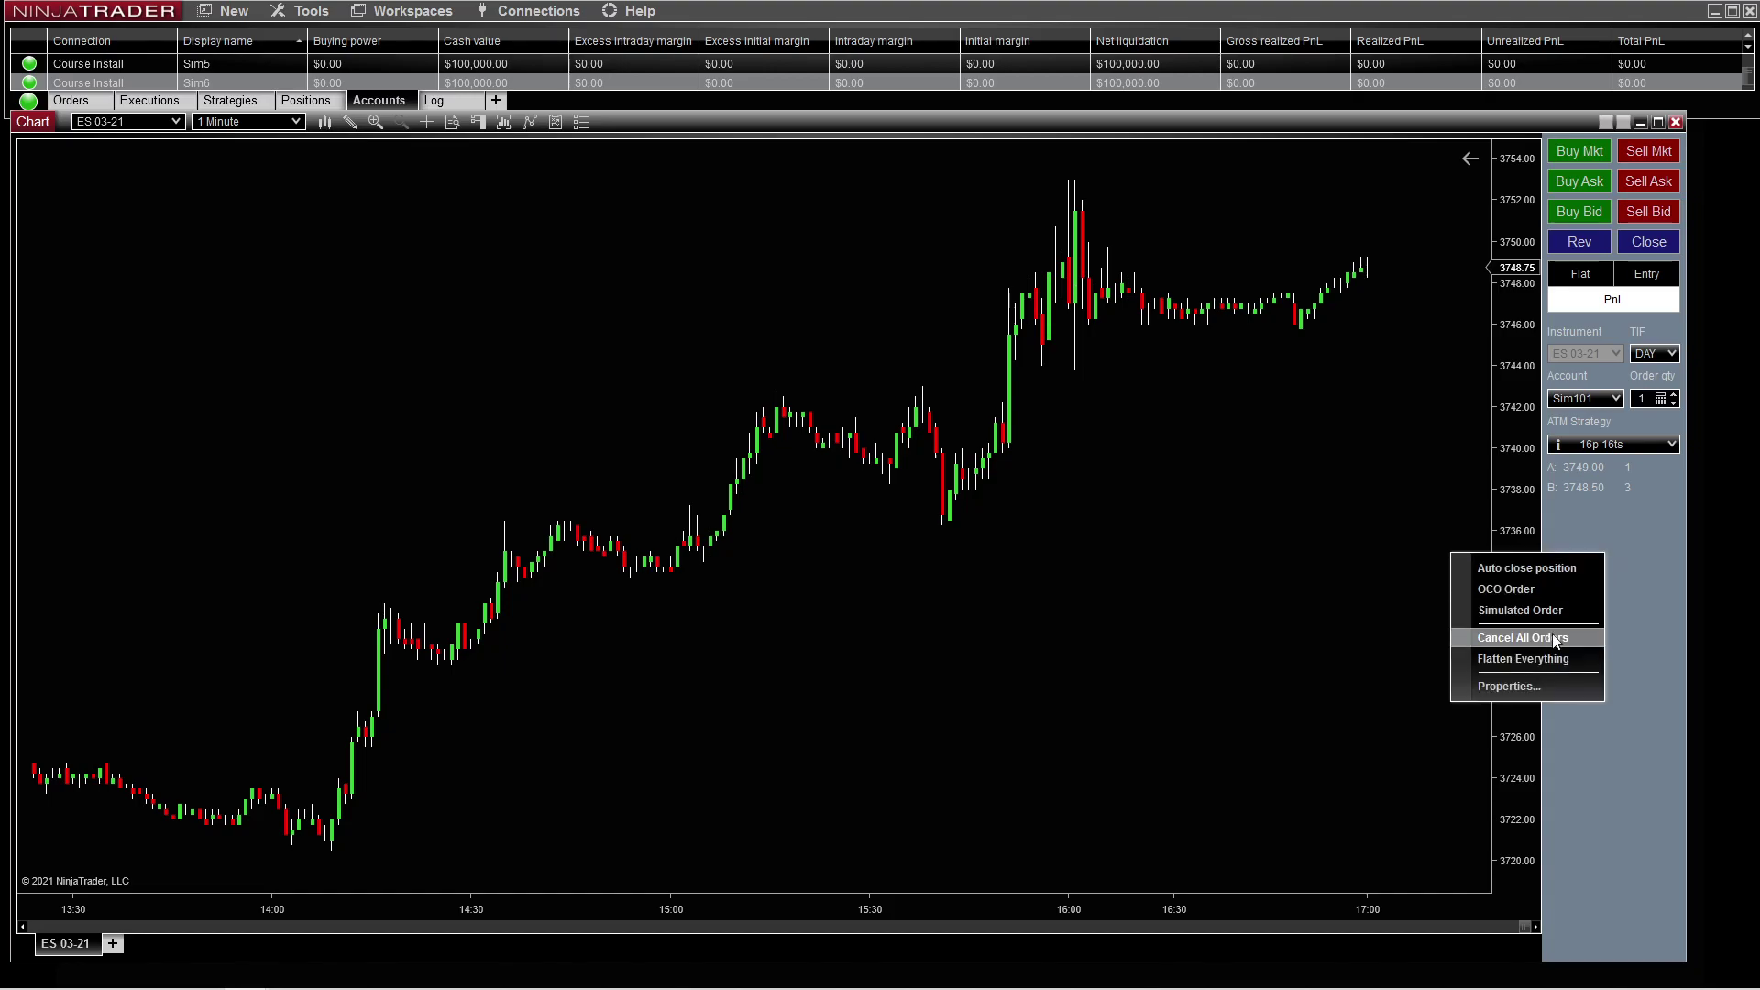
pyautogui.click(1508, 686)
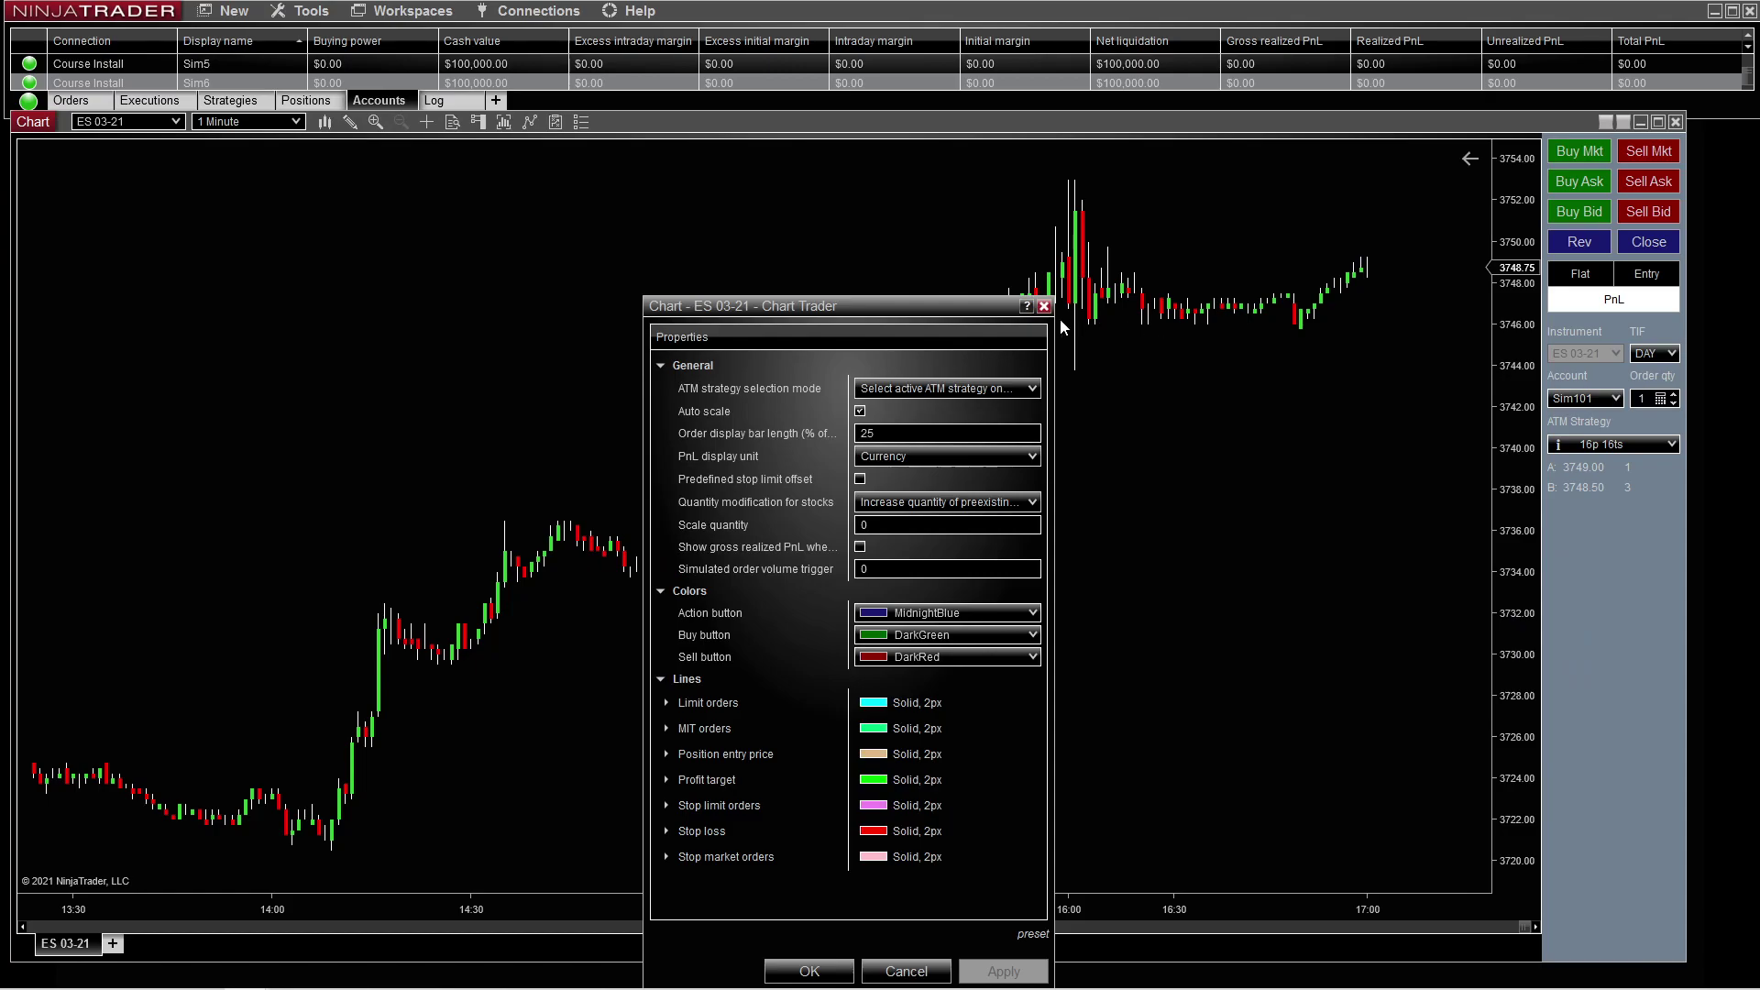
pyautogui.moveTo(979, 311); pyautogui.dragTo(1101, 104)
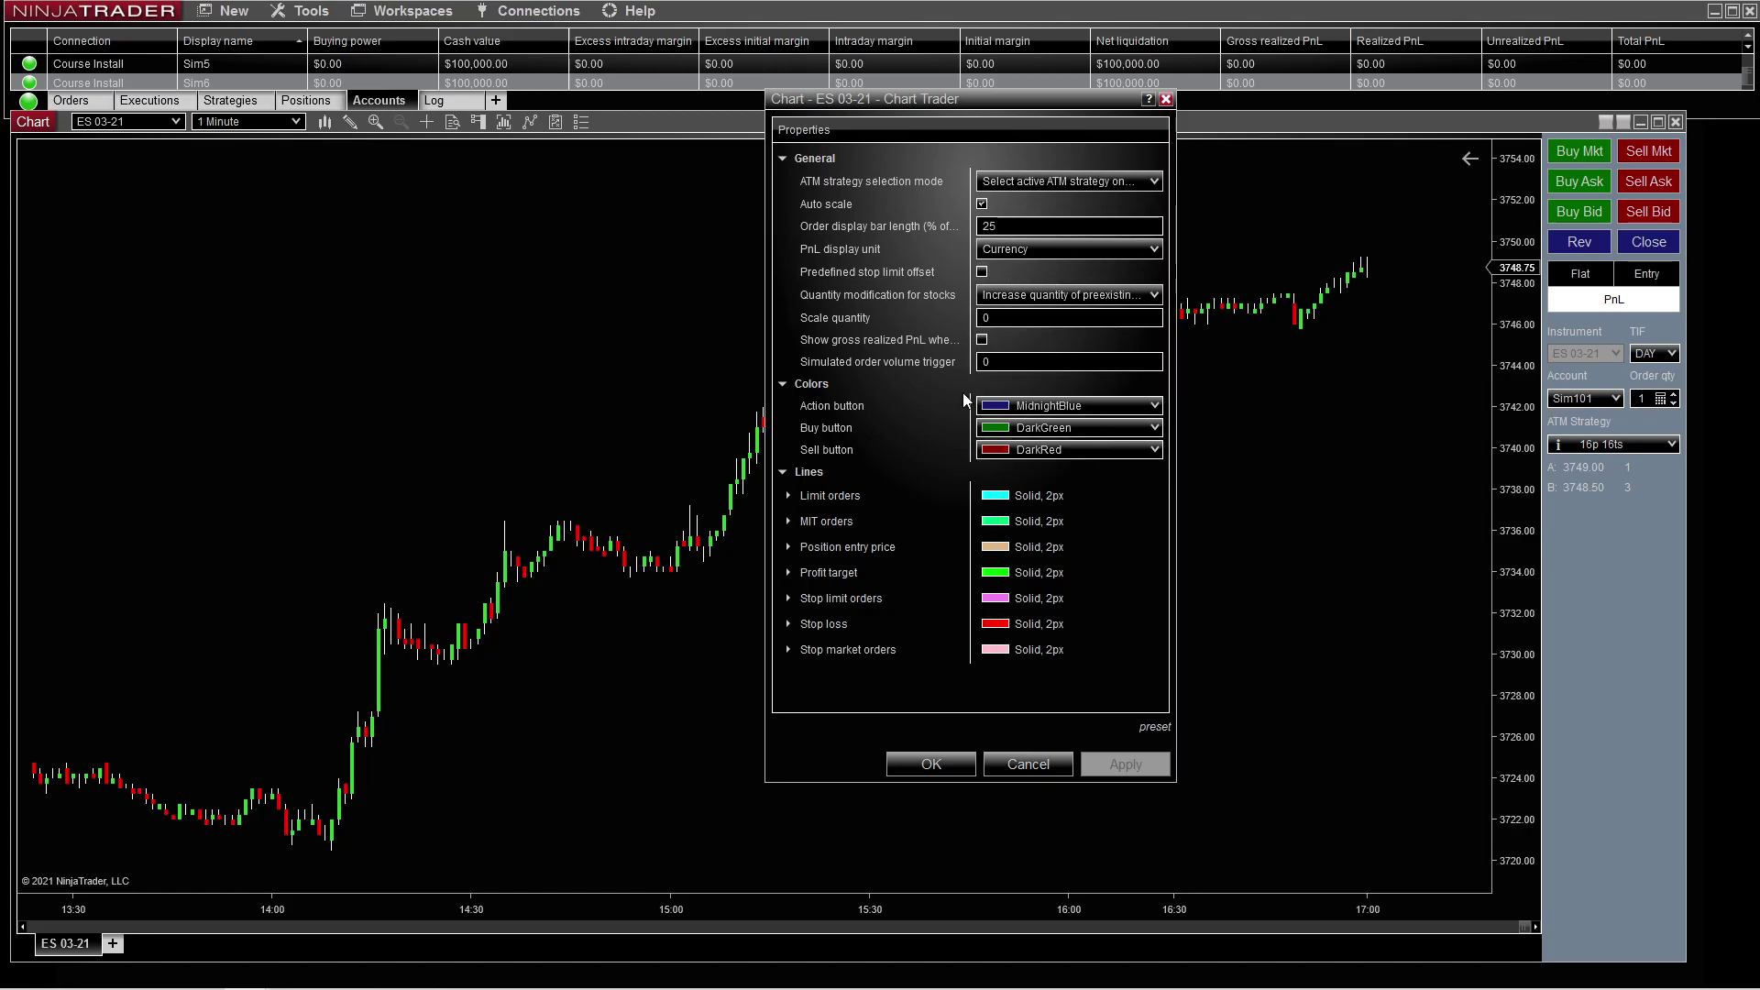
pyautogui.click(982, 340)
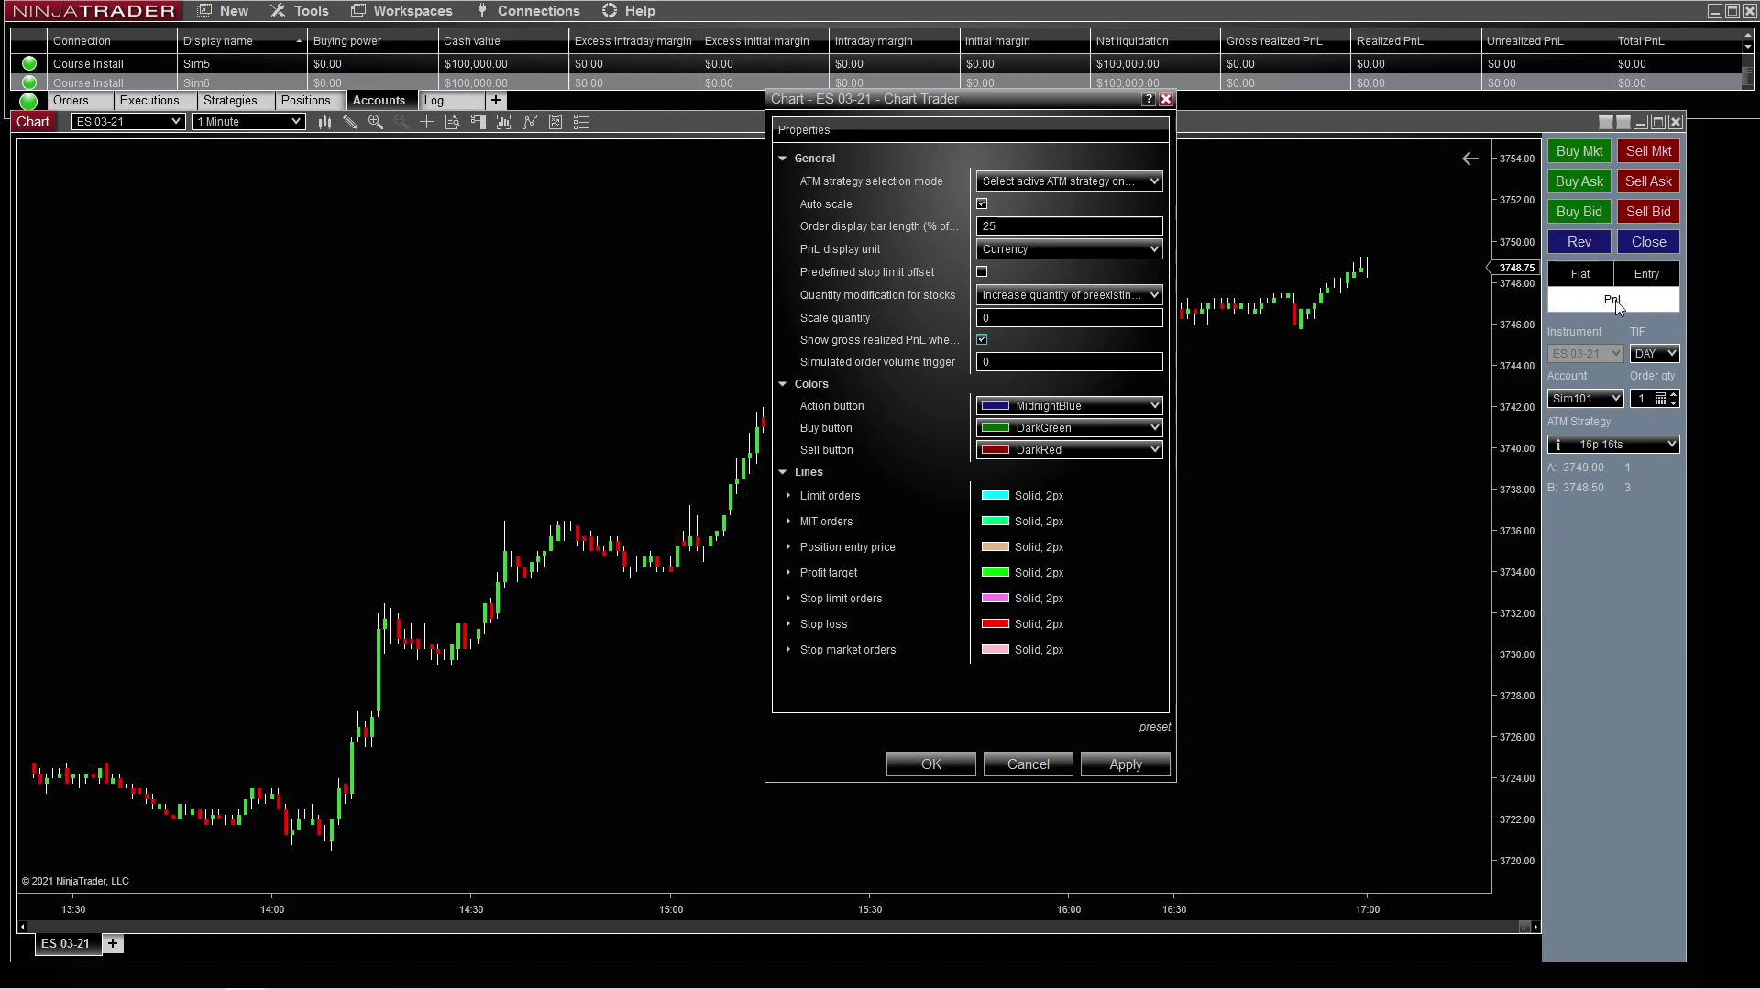
pyautogui.click(982, 339)
# Review the PnL display unit choices, keep Currency, and confirm the Chart Trader properties
pyautogui.click(1153, 249)
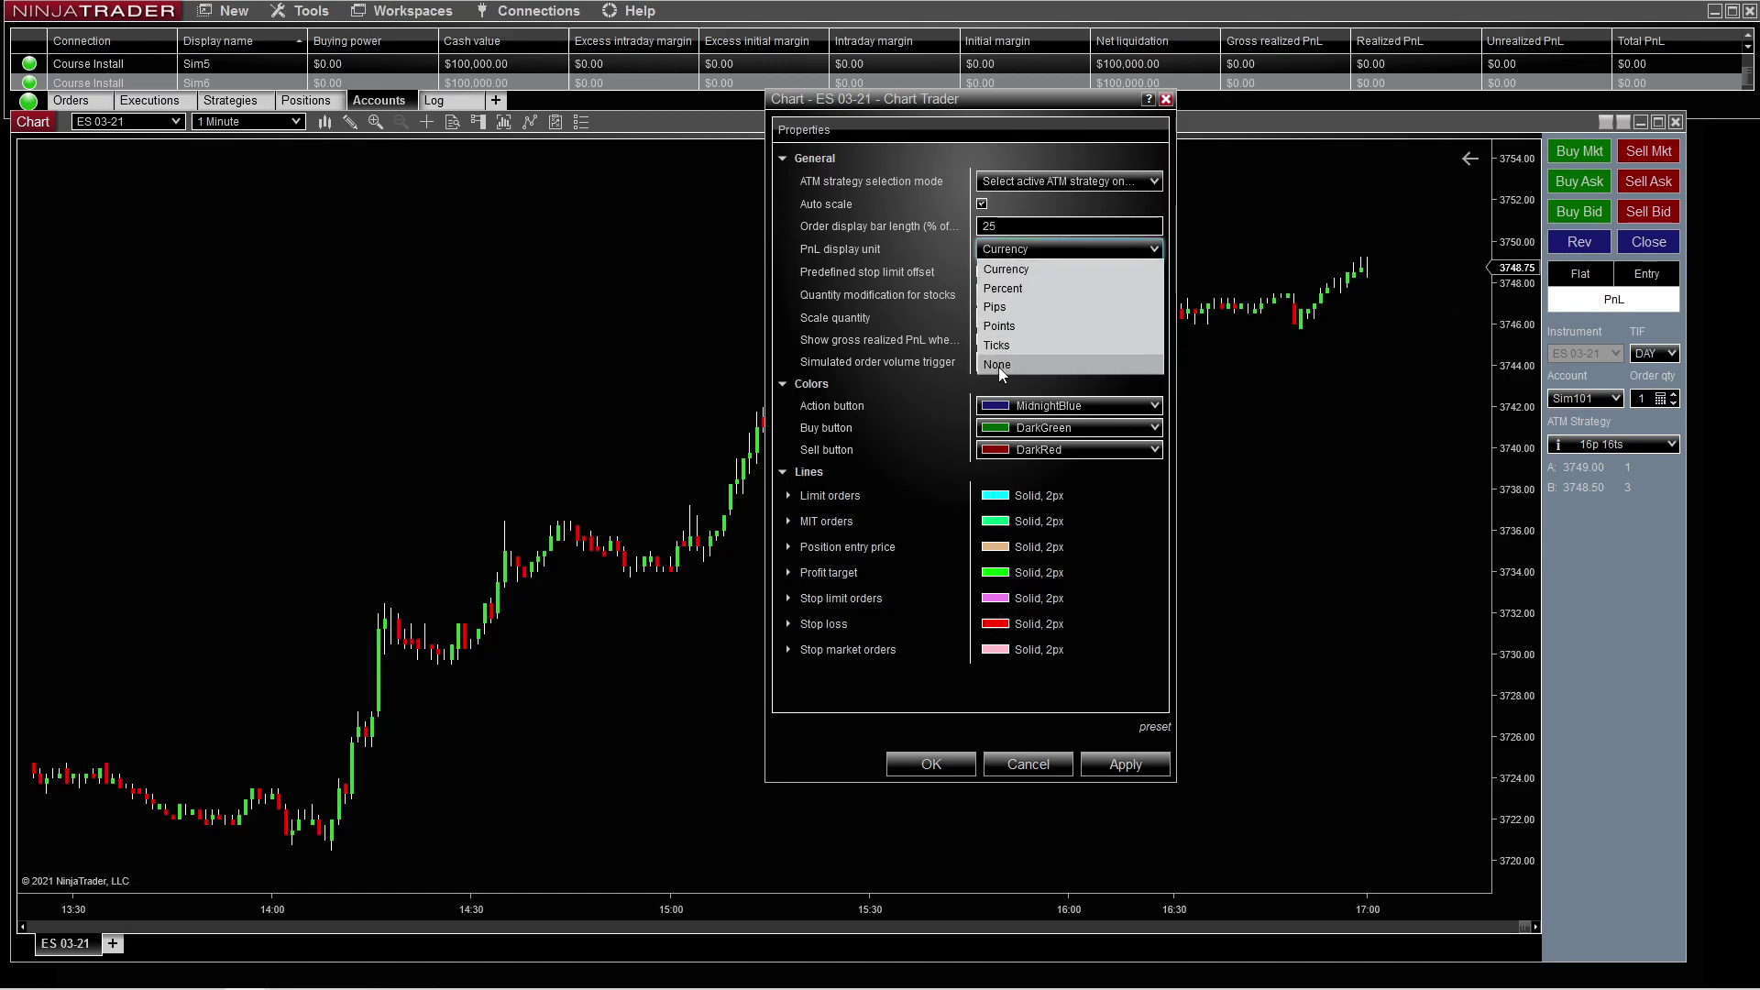
pyautogui.click(1015, 272)
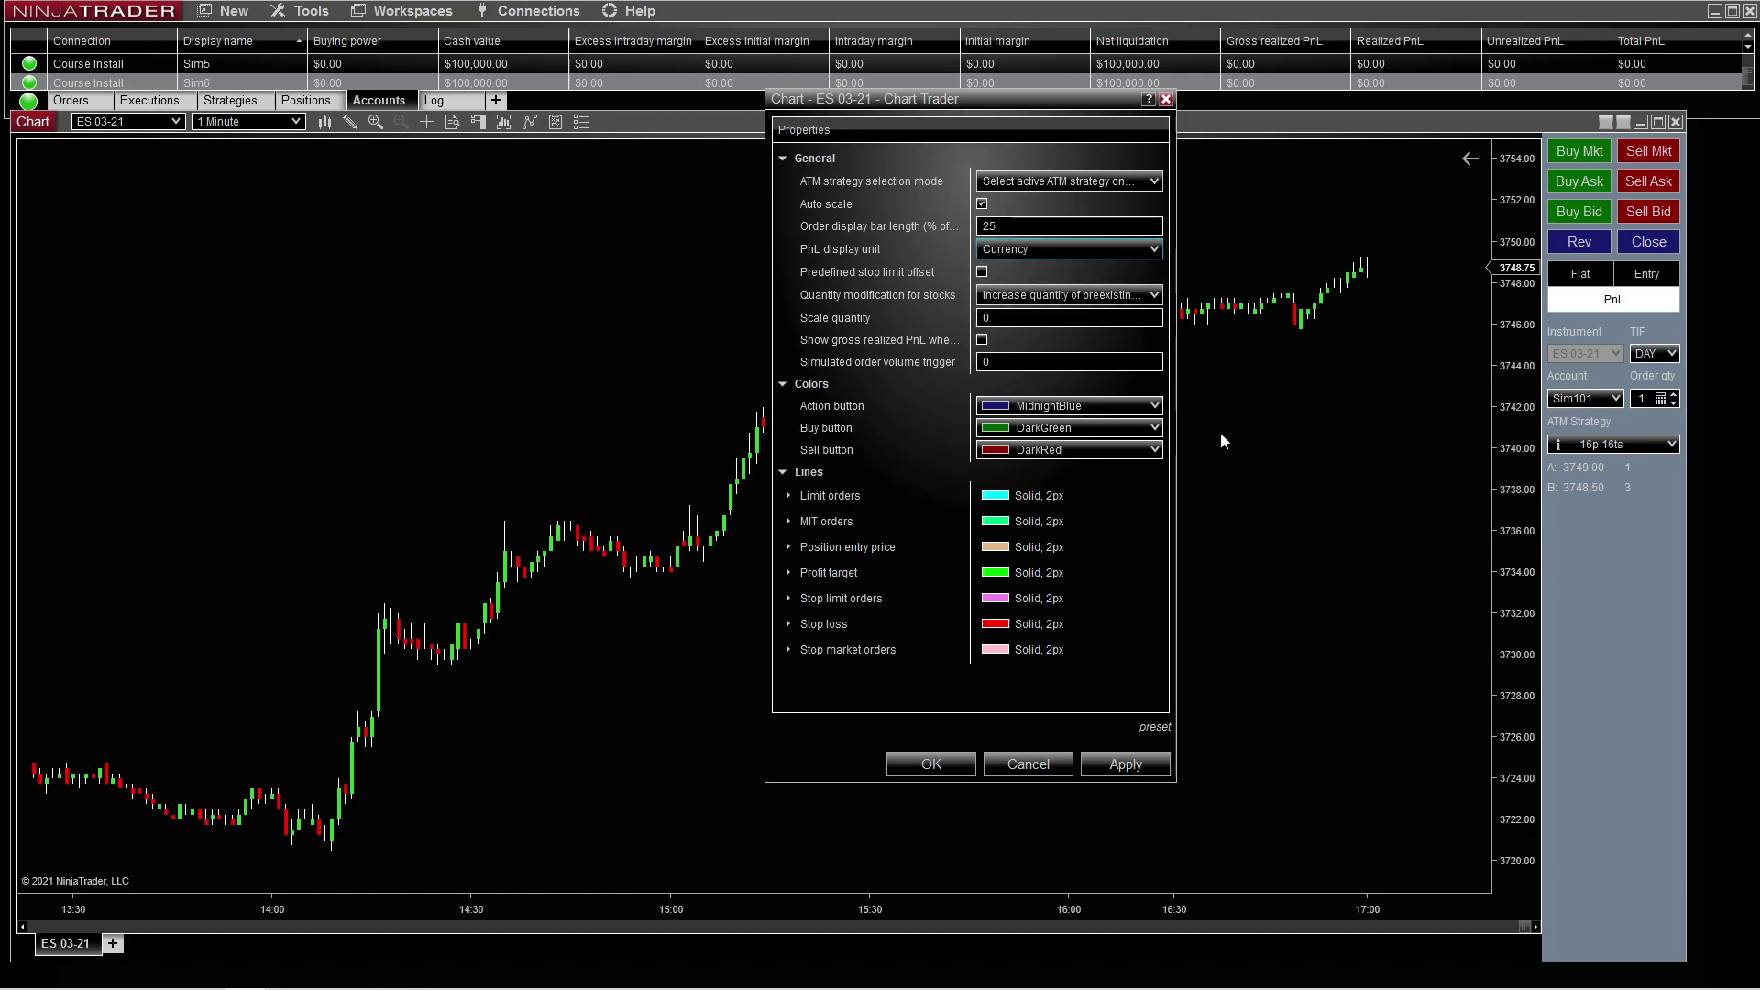
pyautogui.click(932, 764)
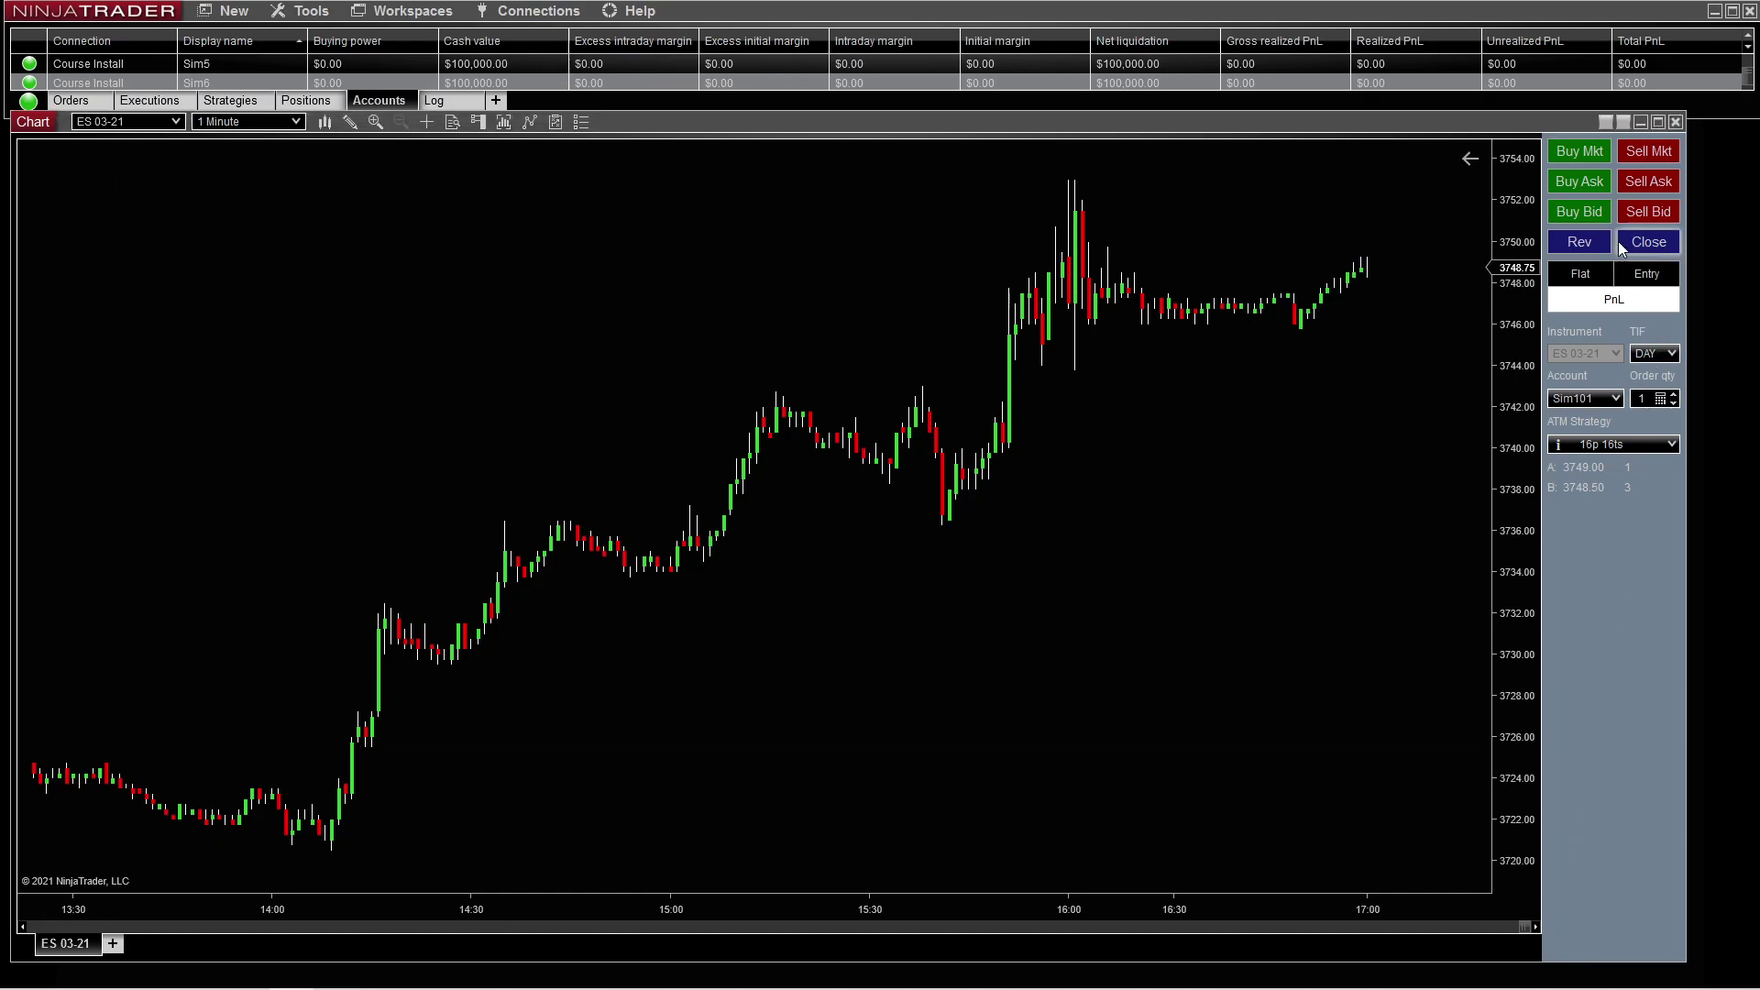
# Narrow the ES 03-21 chart window to about a third of the screen width and align it with the screen's left edge
pyautogui.moveTo(1693, 119); pyautogui.dragTo(624, 118)
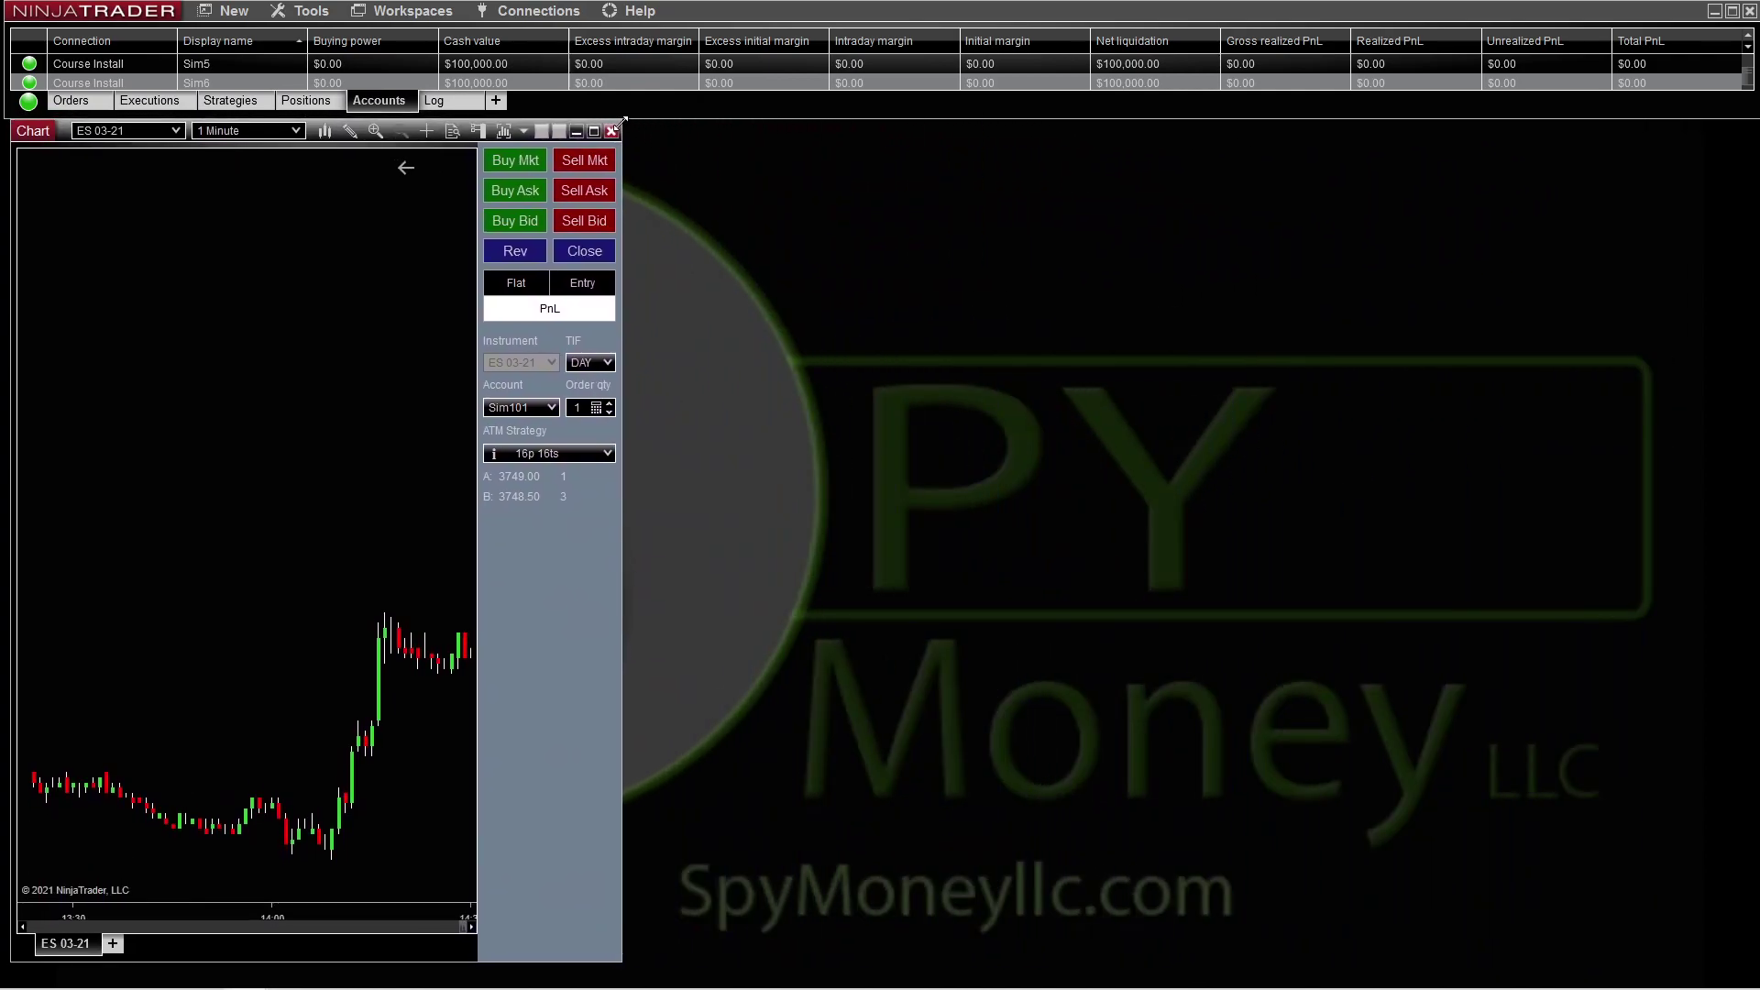
pyautogui.moveTo(65, 137); pyautogui.dragTo(59, 136)
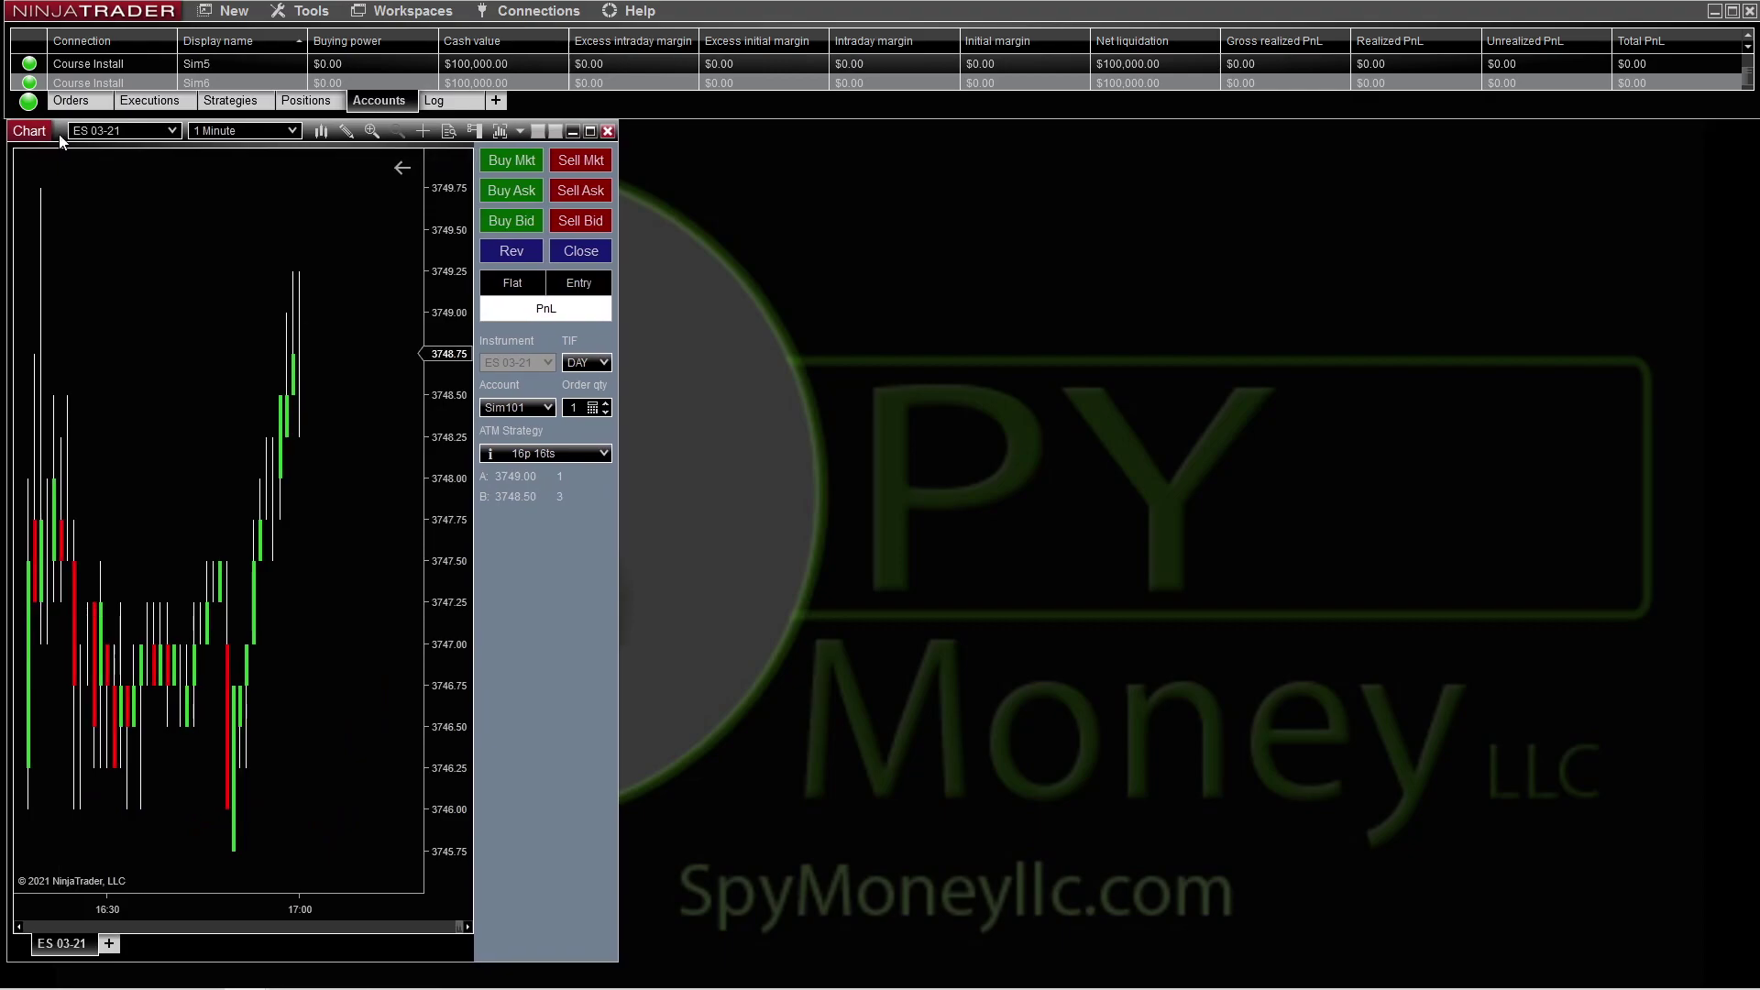
pyautogui.moveTo(164, 917); pyautogui.dragTo(238, 917)
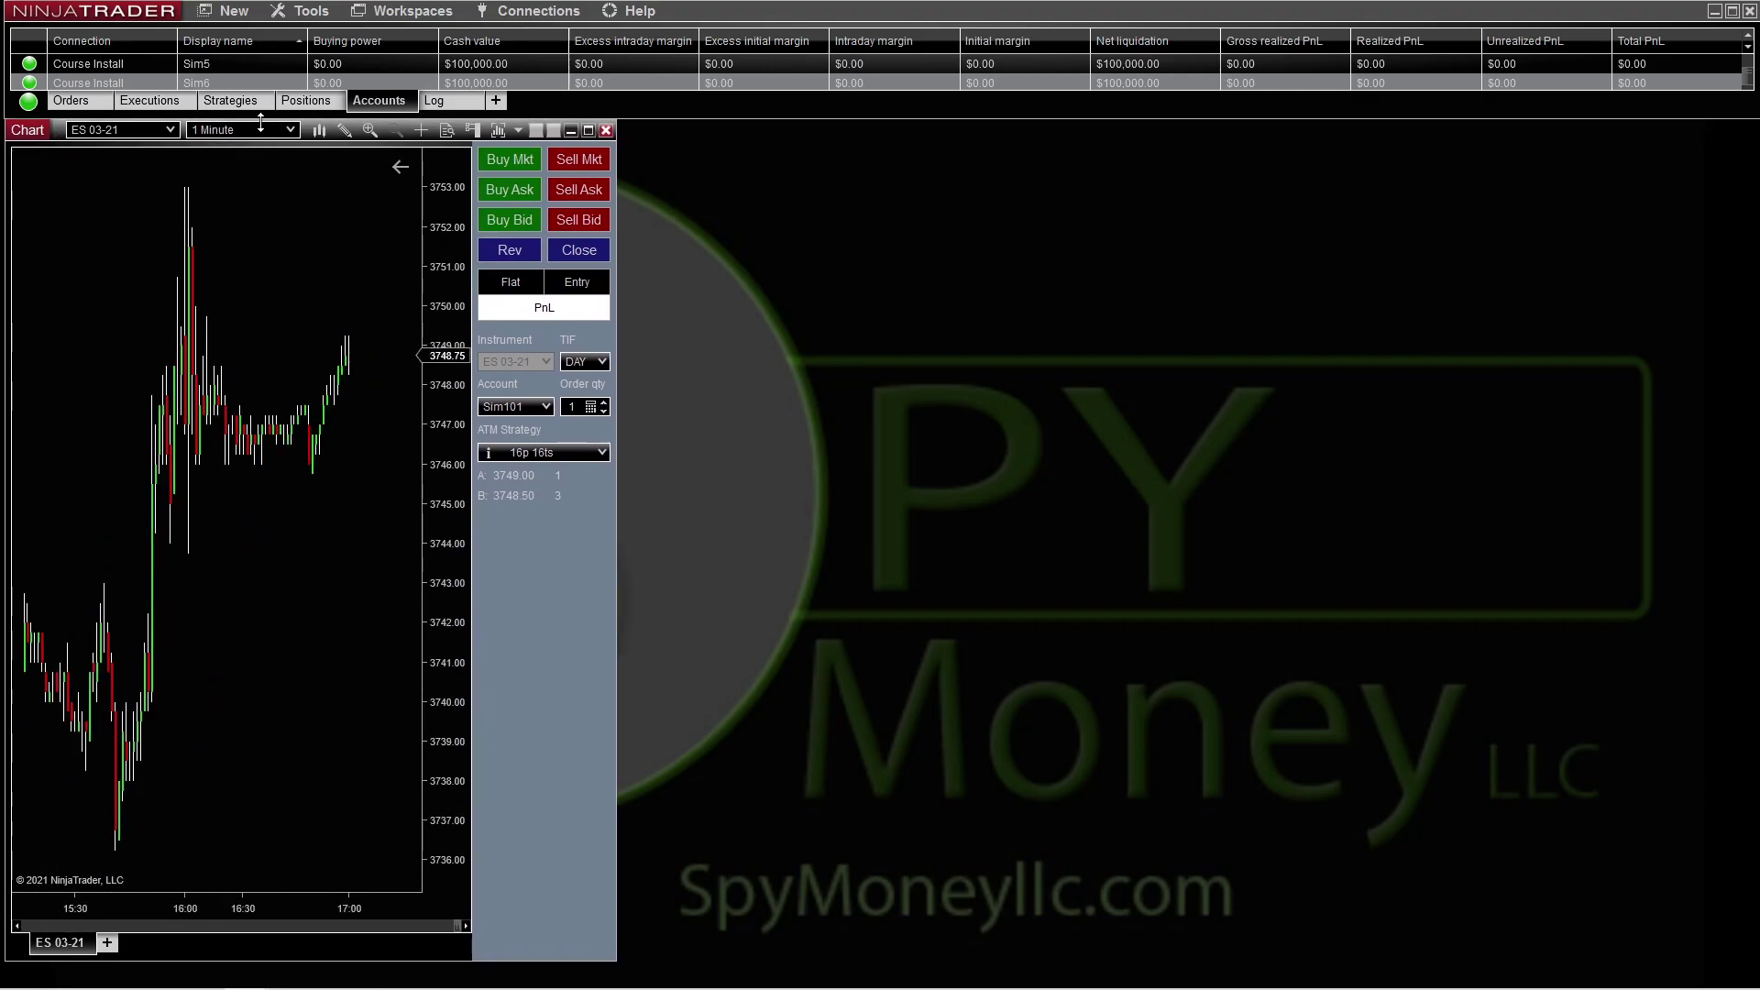
# Set the ES 03-21 chart to the 5 Minute interval and widen its bar spacing
pyautogui.click(292, 130)
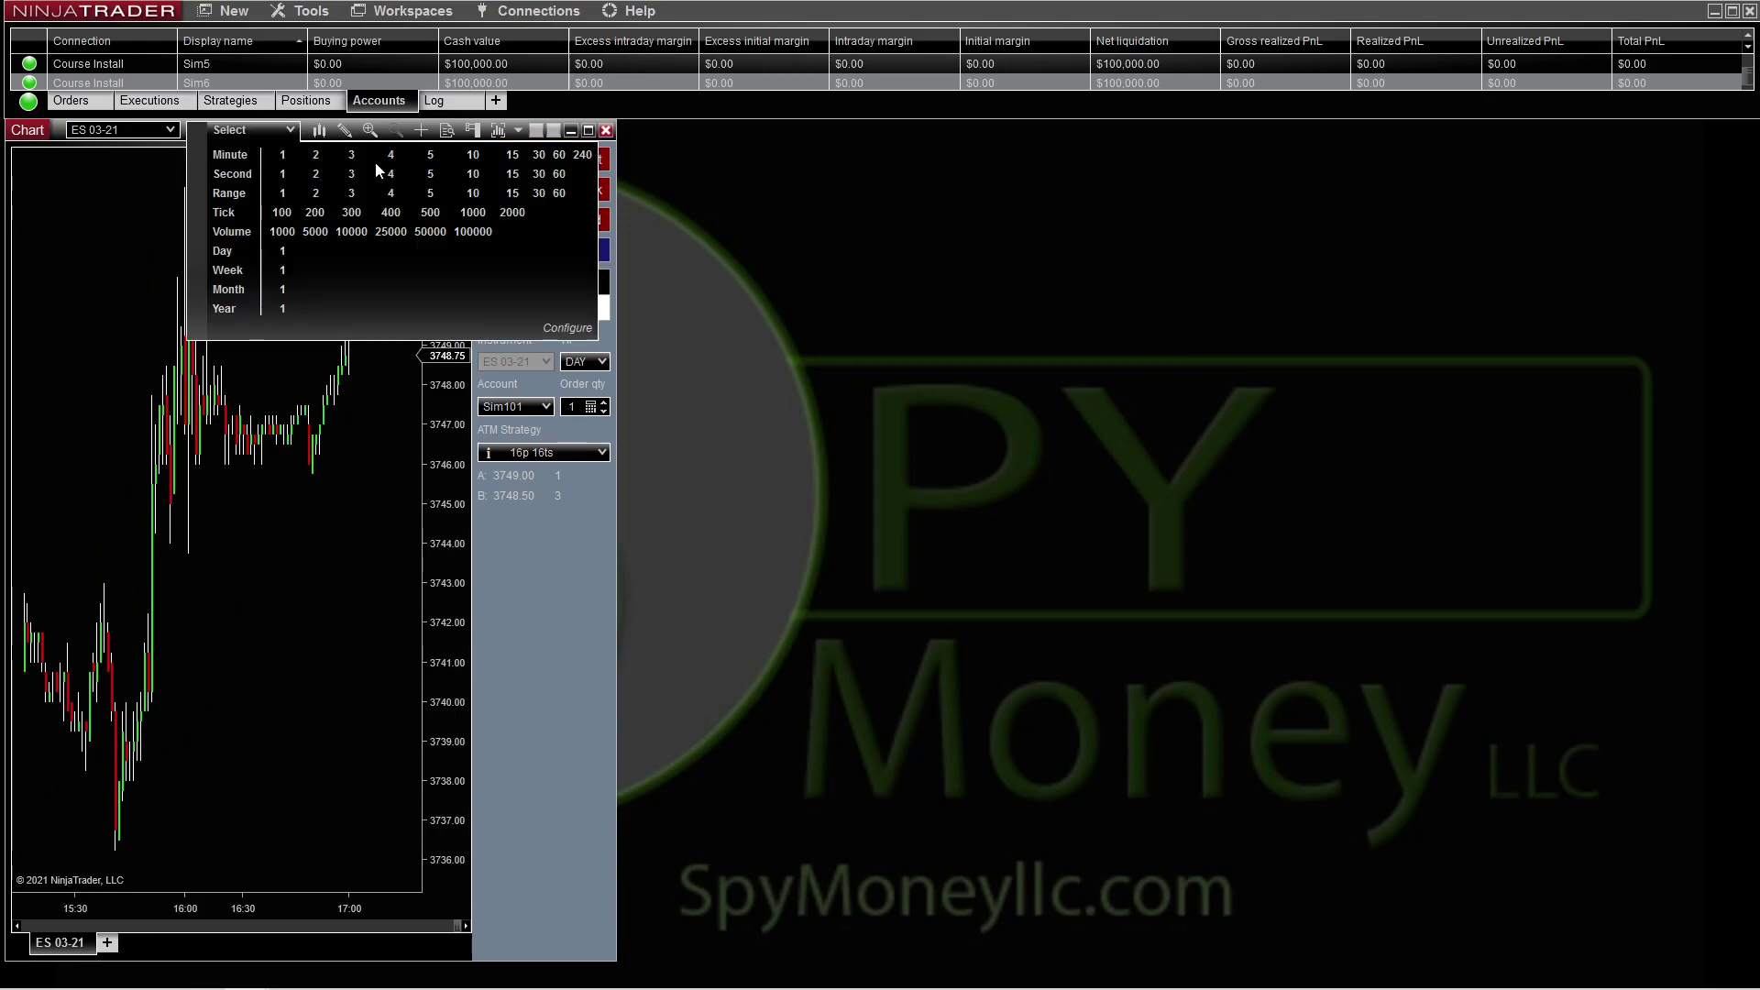
pyautogui.click(430, 156)
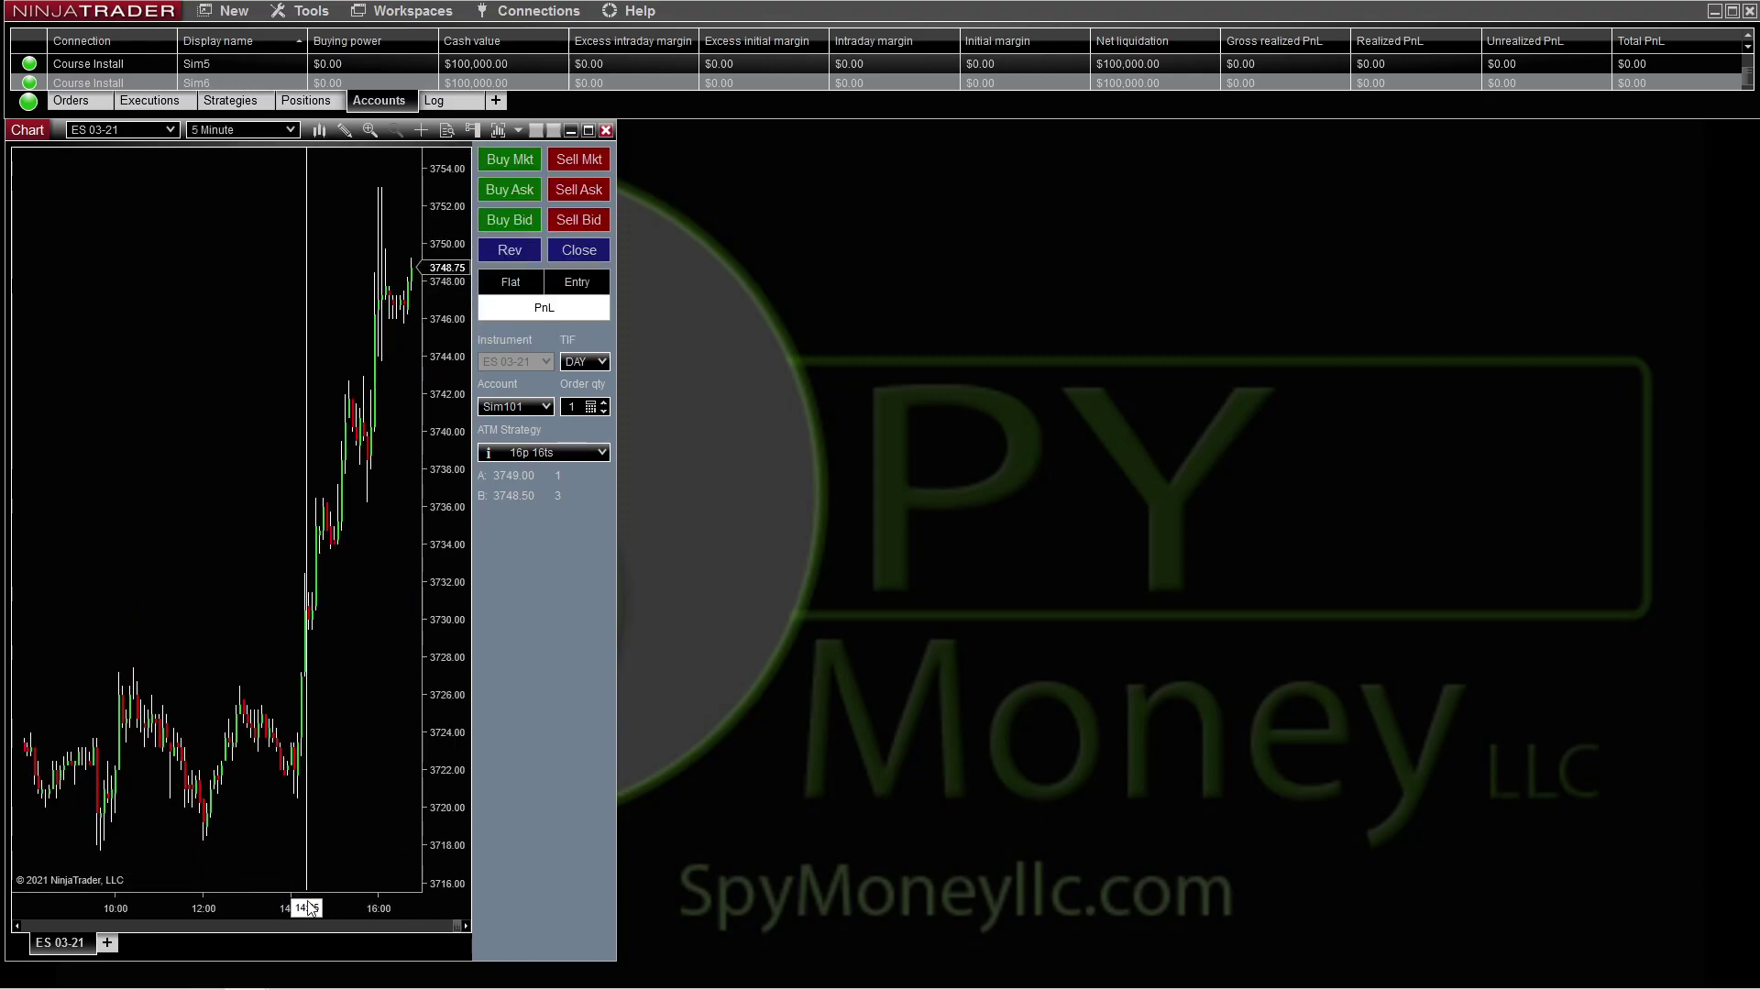
pyautogui.moveTo(228, 905); pyautogui.dragTo(55, 916)
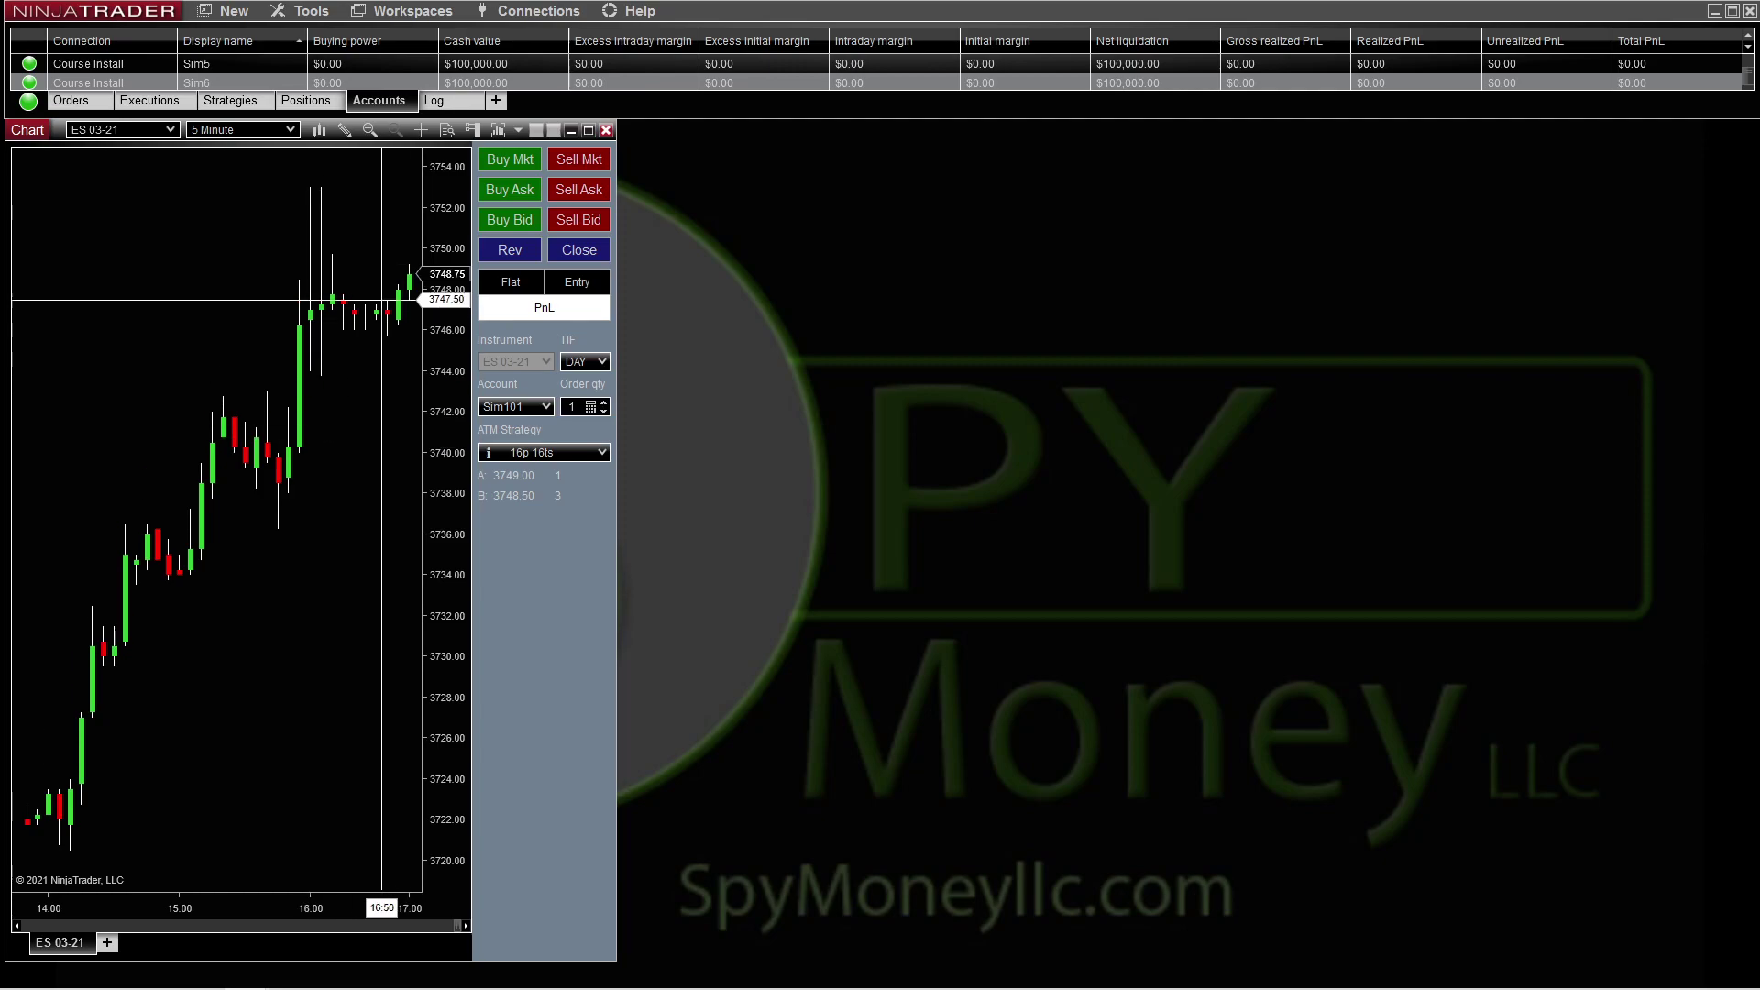
# Duplicate the ES 03-21 chart window and place the copy directly beside the original
pyautogui.rightClick(57, 130)
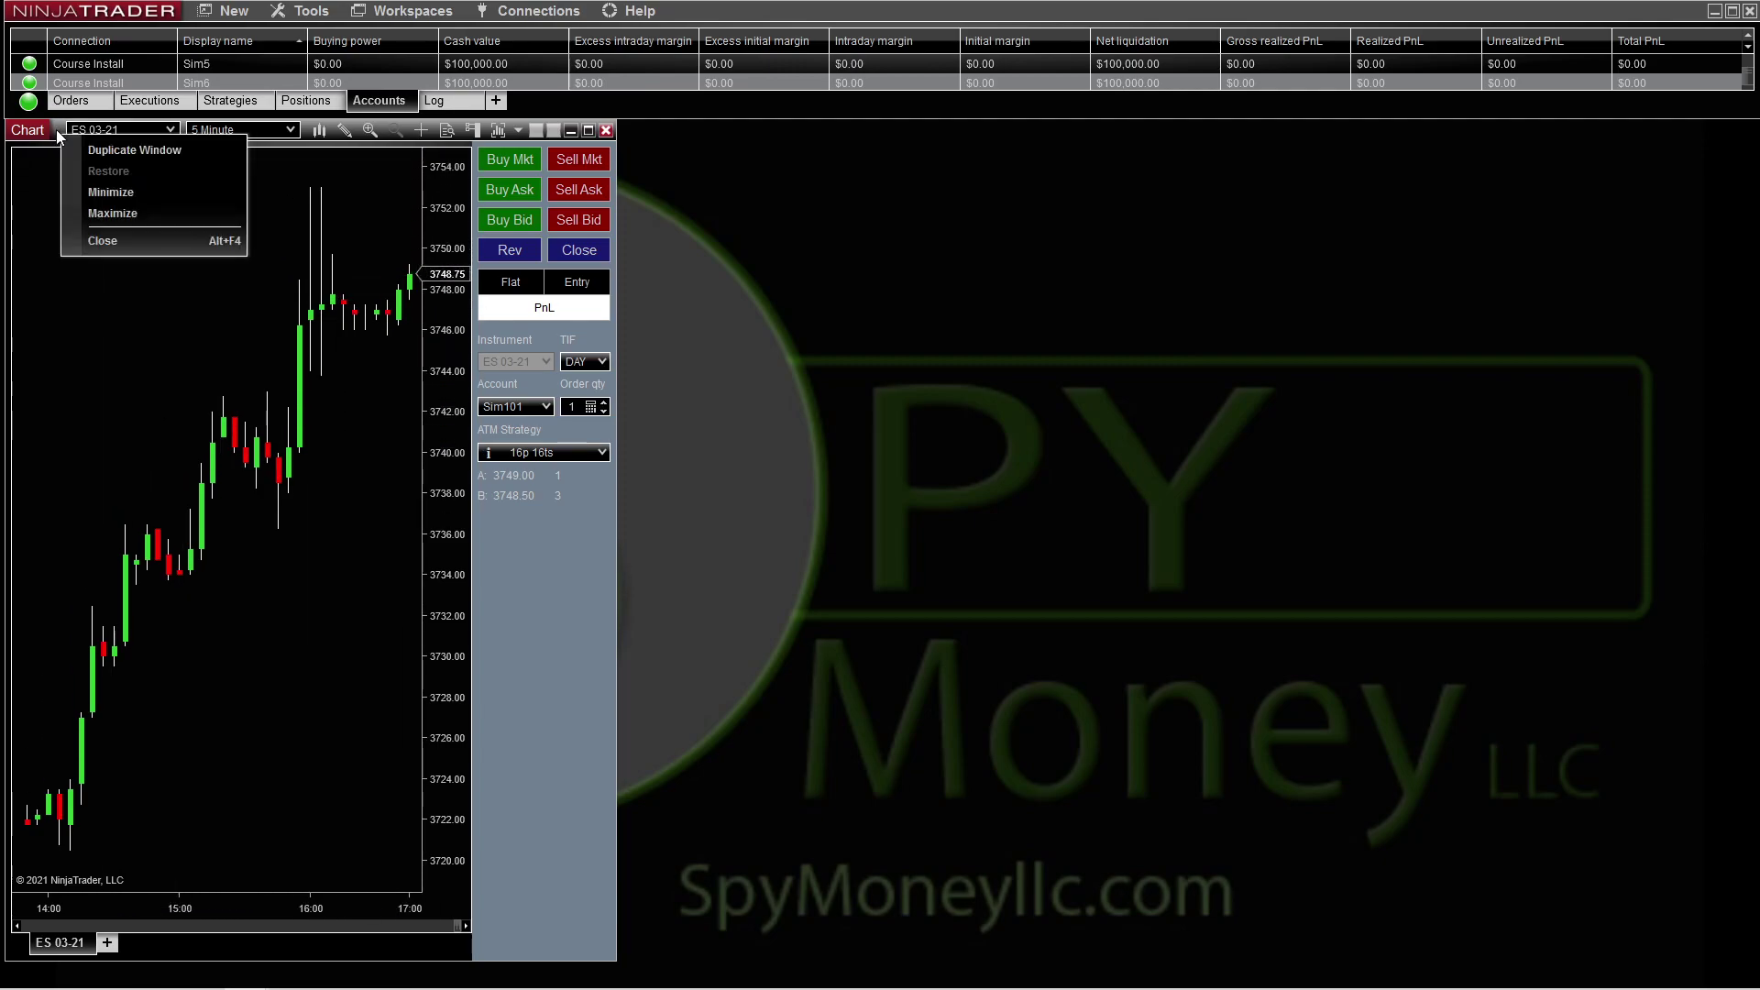
pyautogui.click(106, 145)
pyautogui.moveTo(64, 141); pyautogui.dragTo(664, 129)
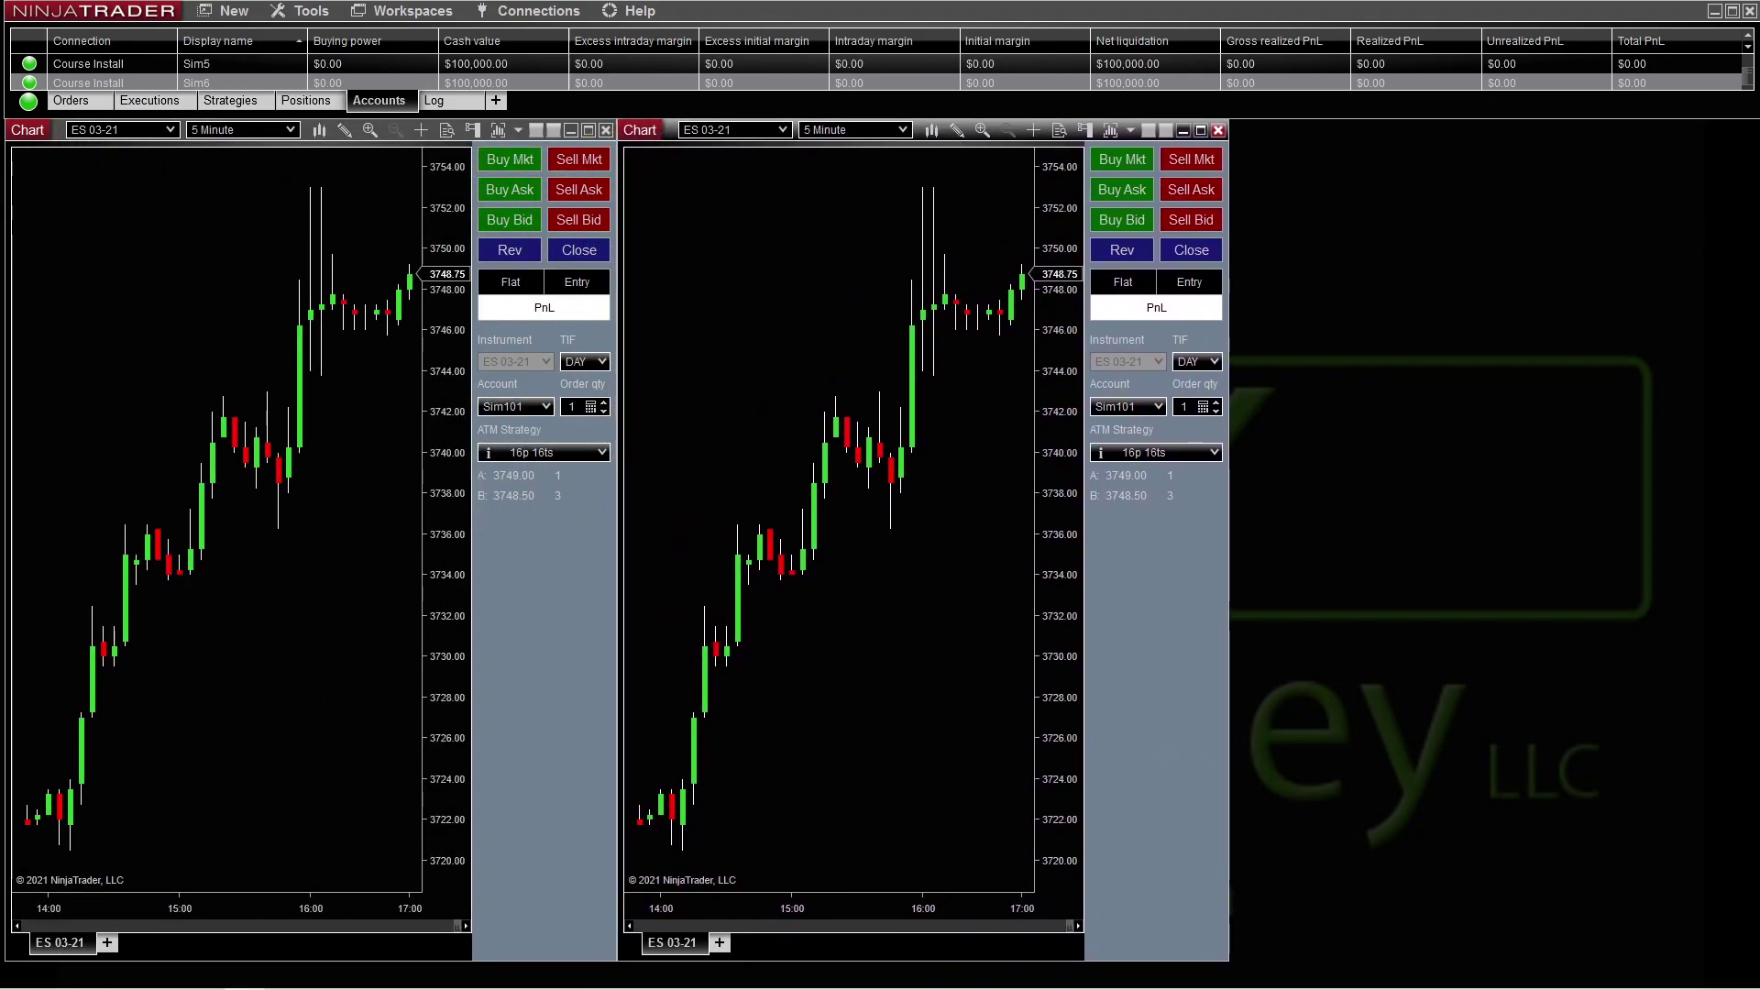
# Duplicate the original chart window again and fit the narrowed copy into the free space beside the second chart
pyautogui.rightClick(64, 133)
pyautogui.click(121, 146)
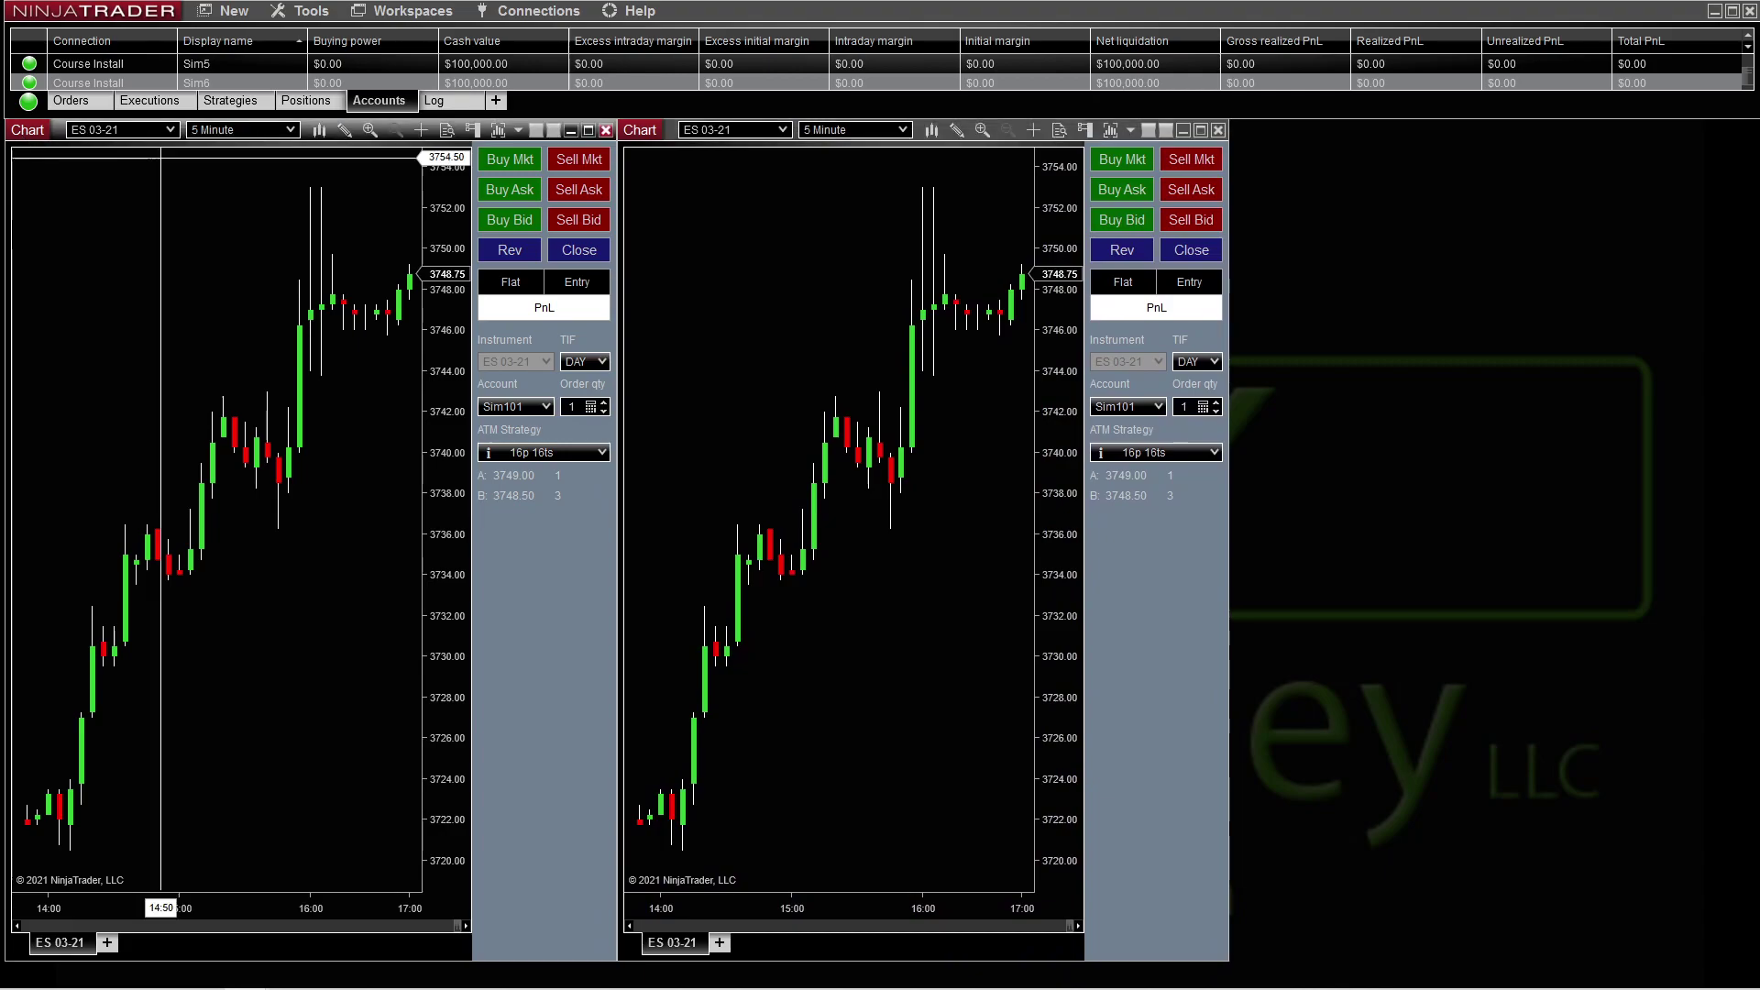
pyautogui.moveTo(73, 147); pyautogui.dragTo(1204, 138)
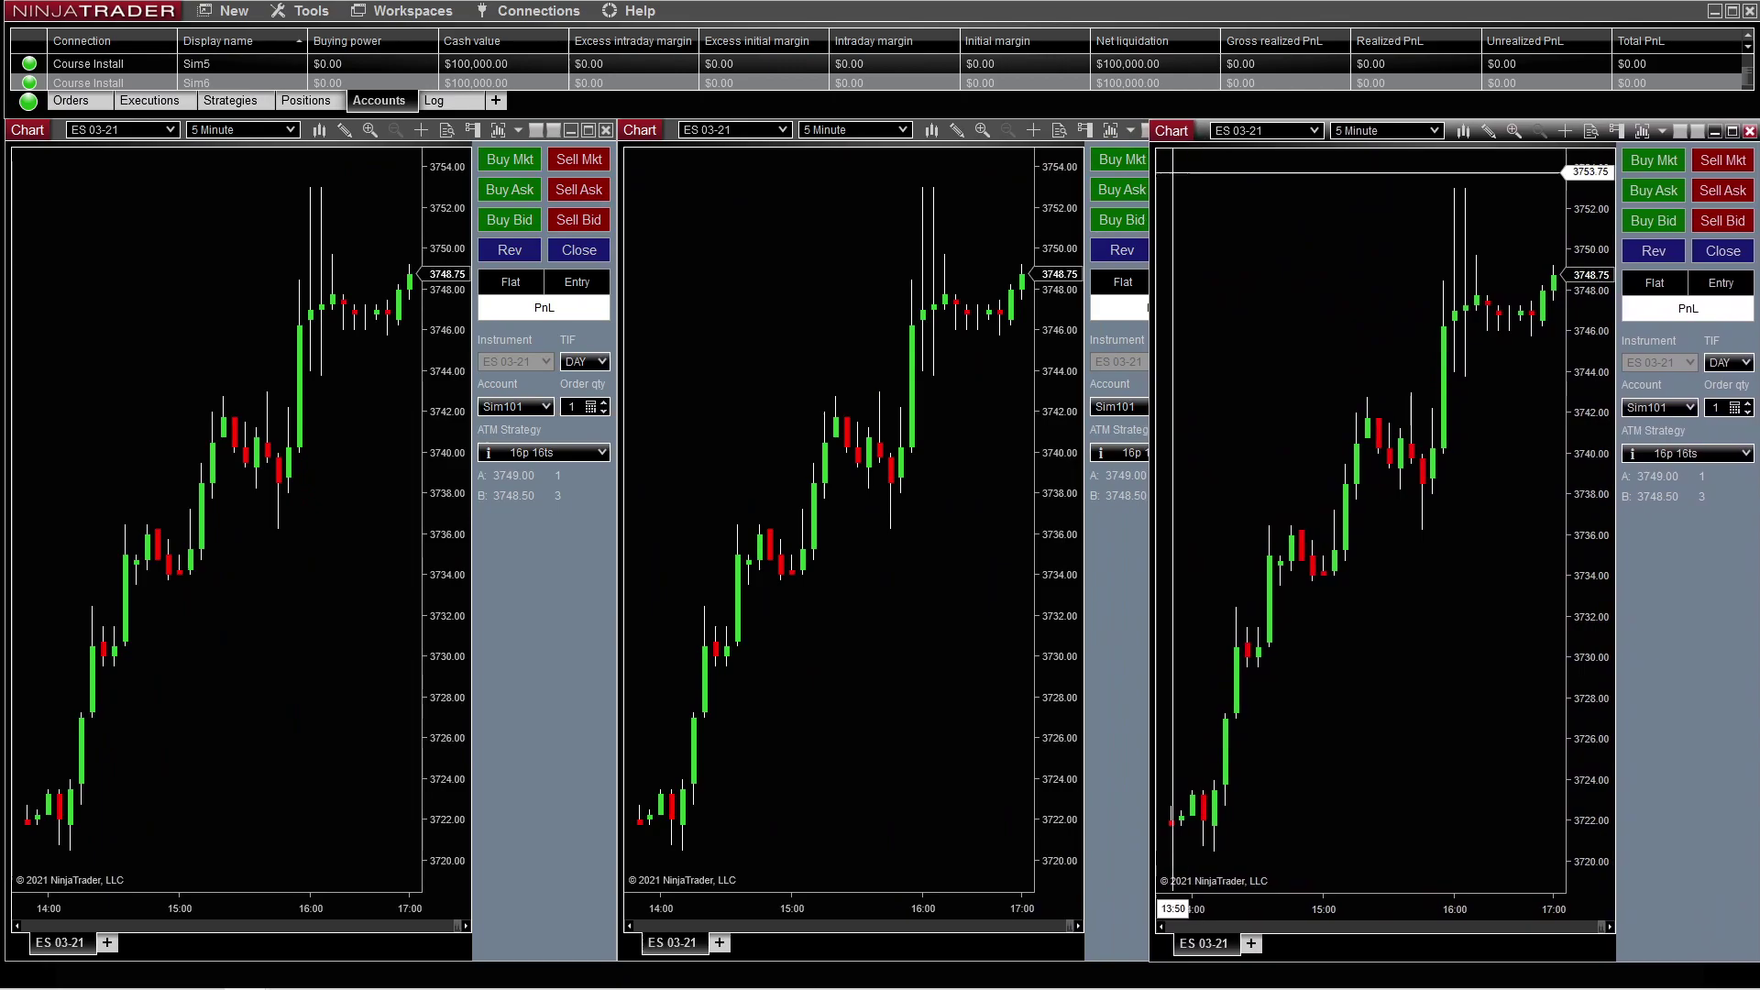
pyautogui.moveTo(1151, 243); pyautogui.dragTo(1230, 237)
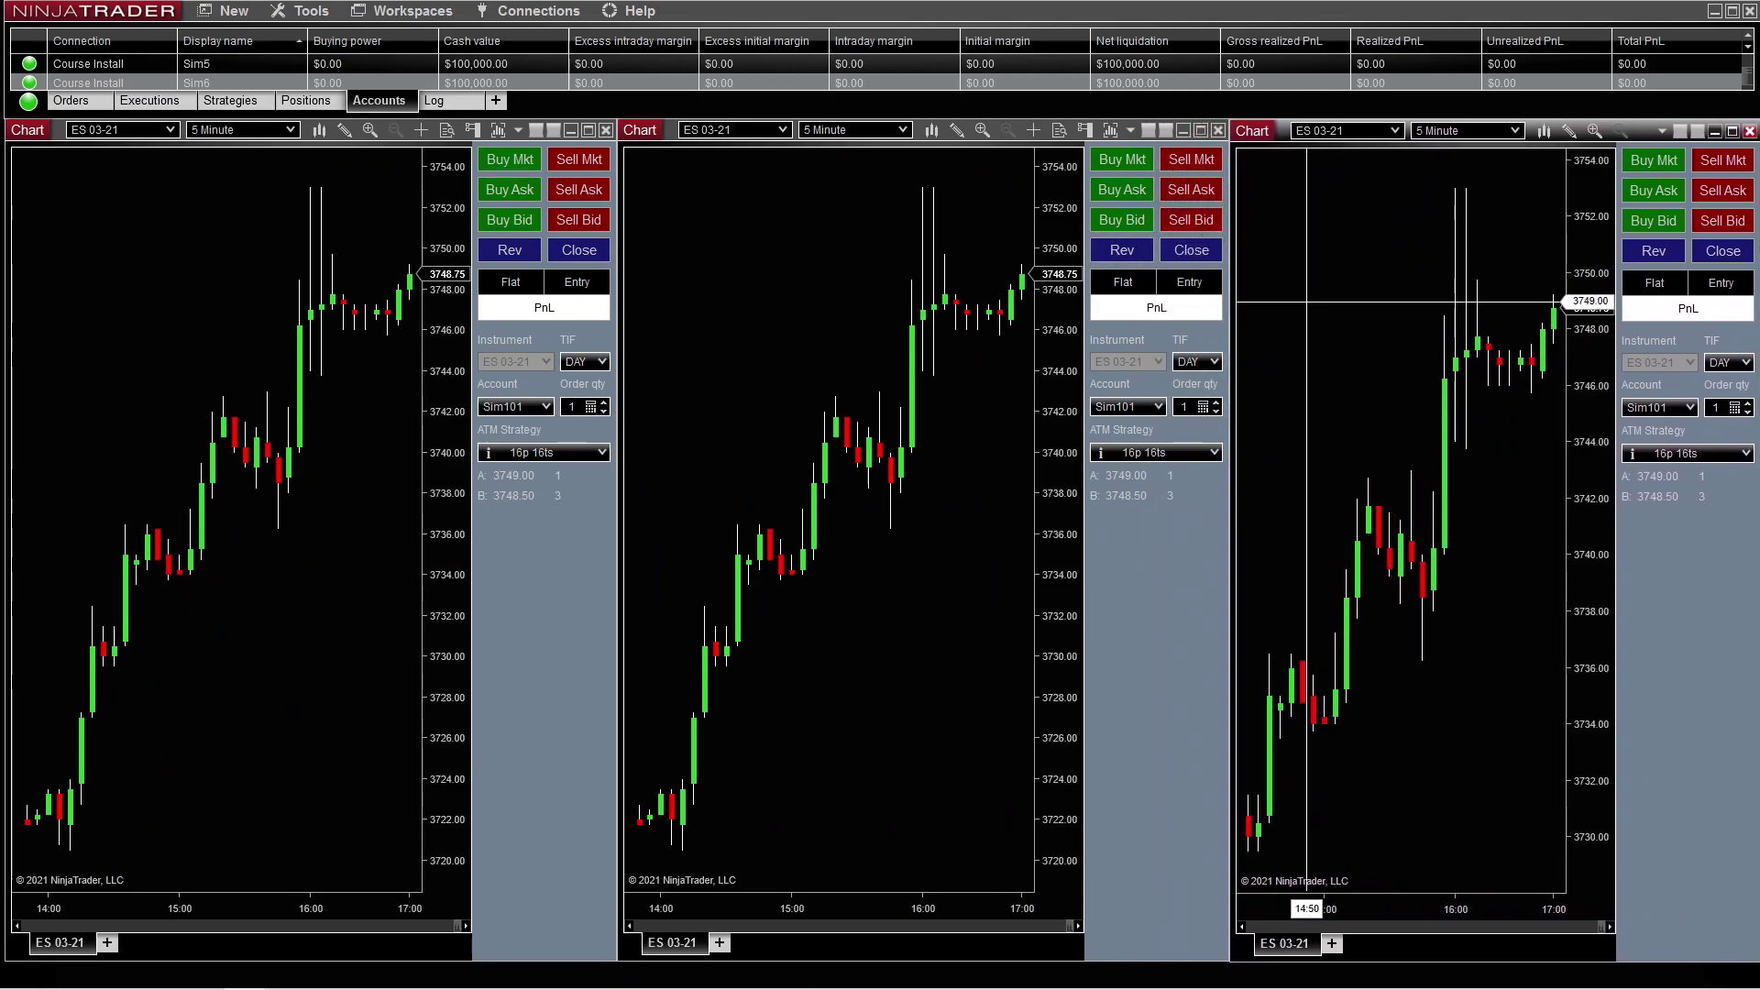
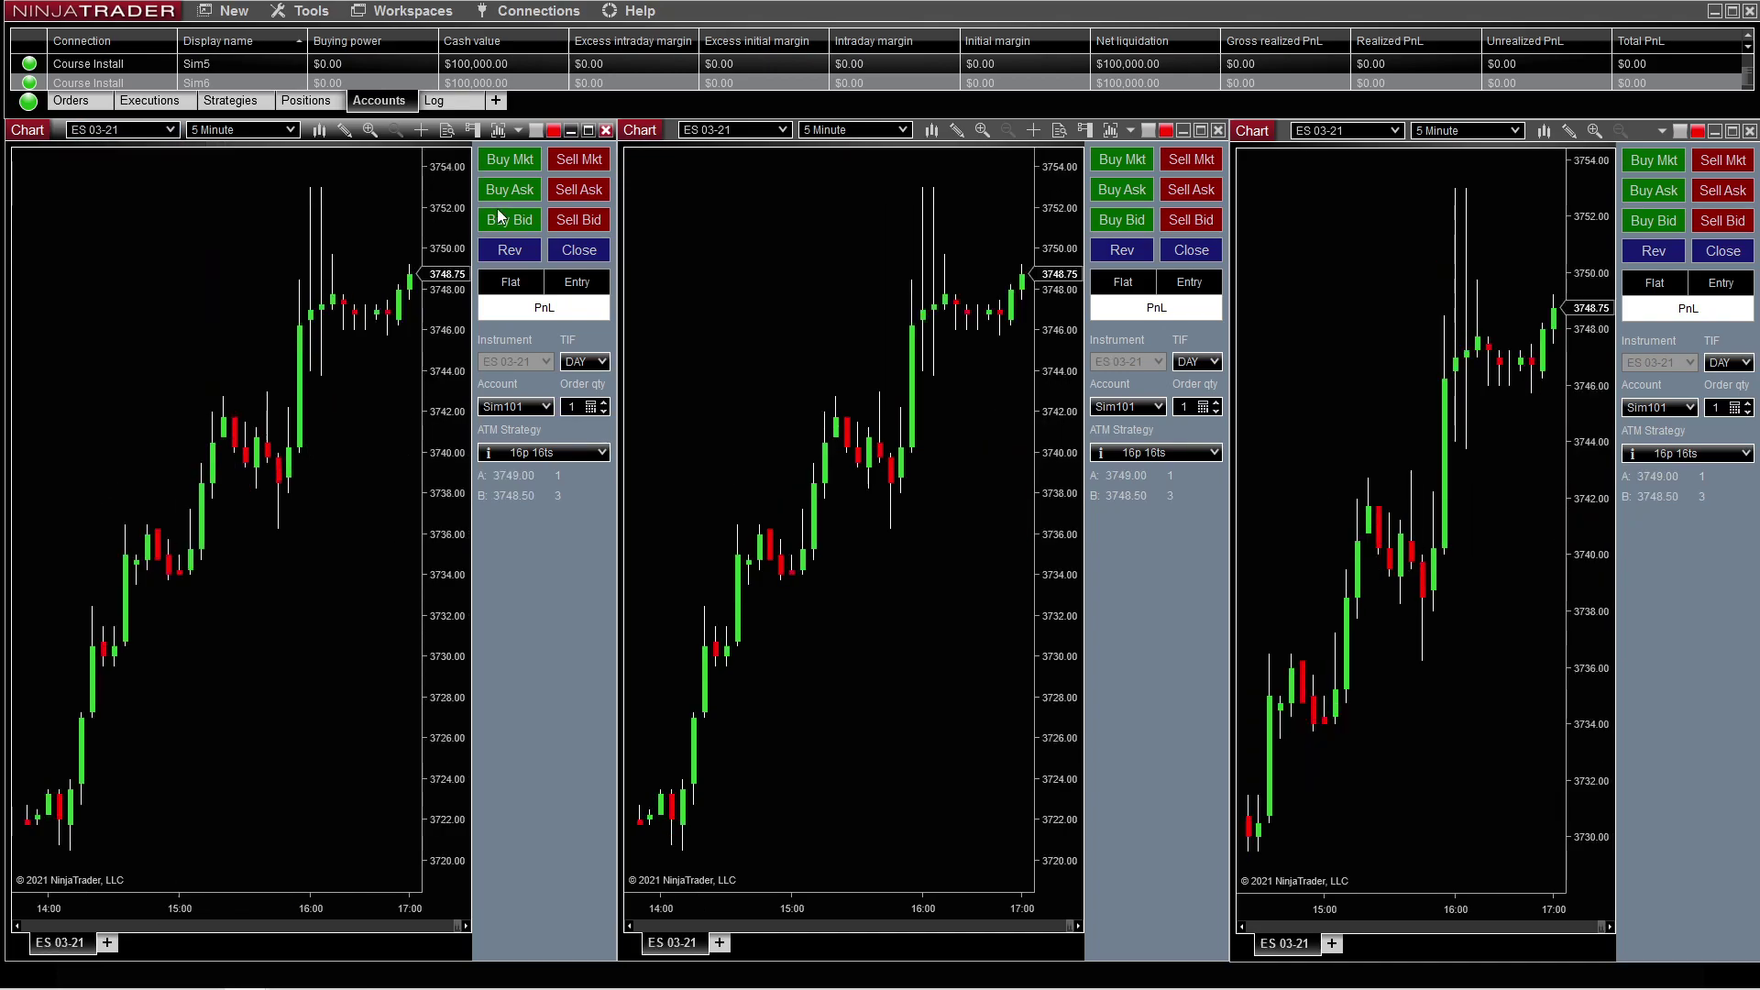
# Switch the linked charts to YM 03-21, setting the first chart to 1 Minute and the third to 15 Minute
pyautogui.click(169, 130)
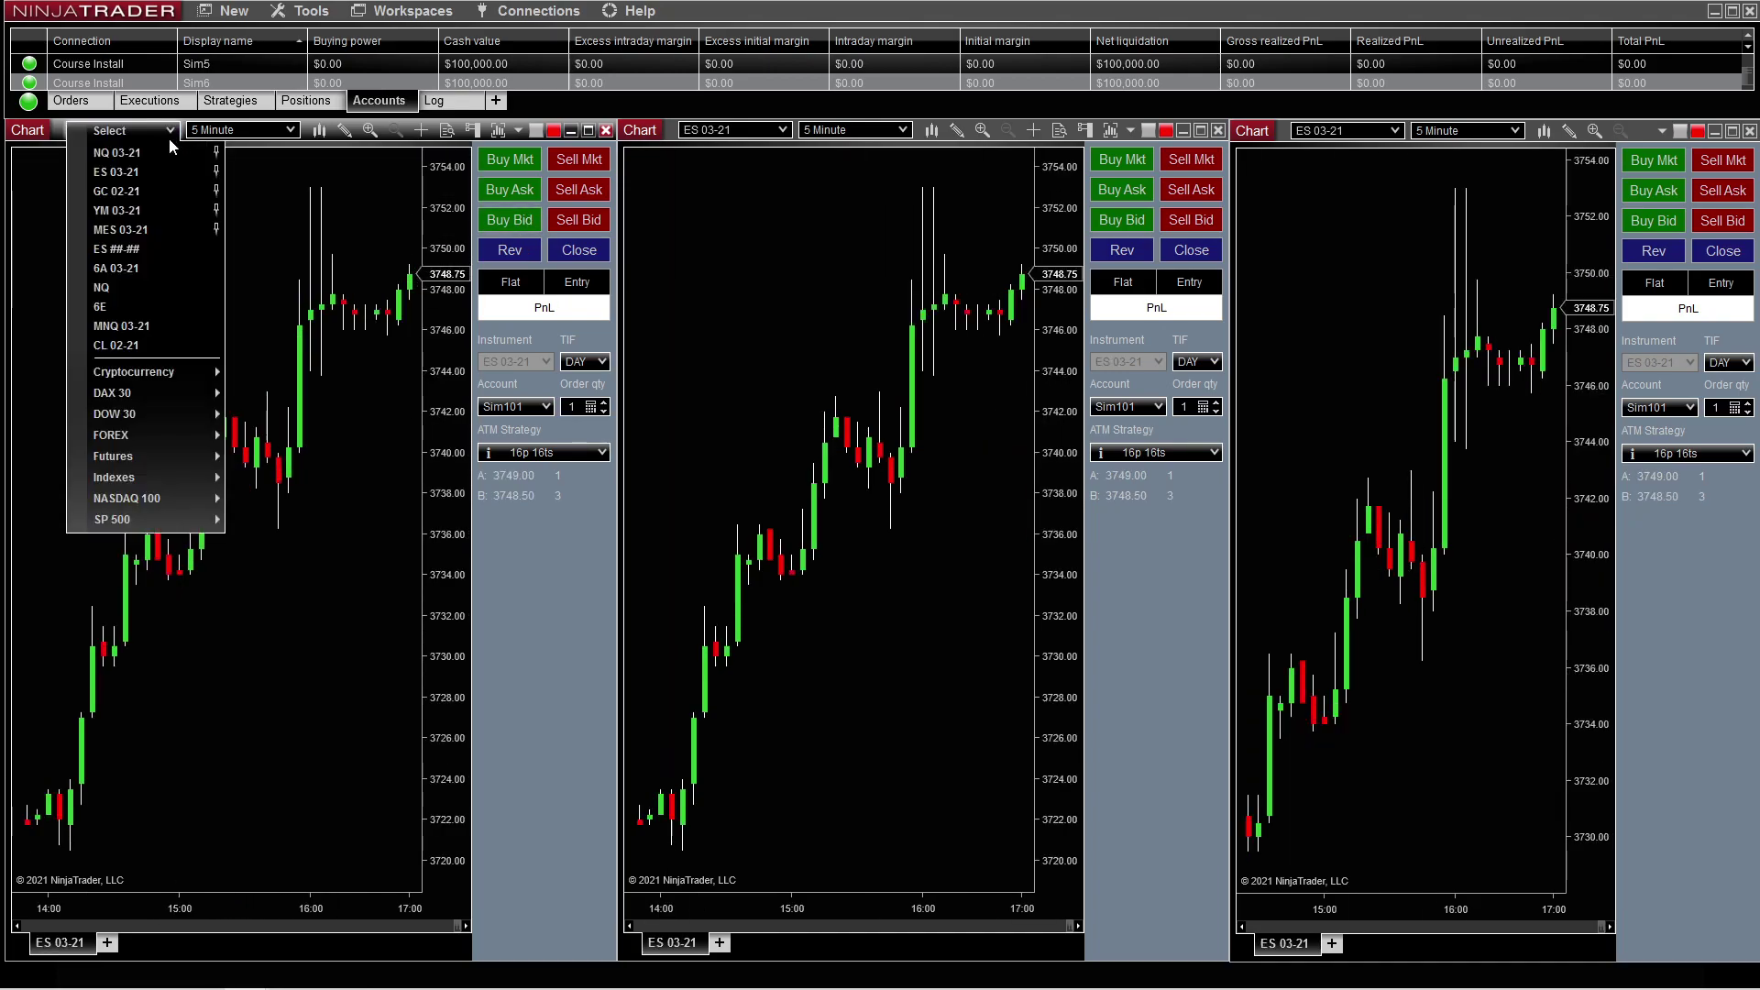
pyautogui.click(119, 211)
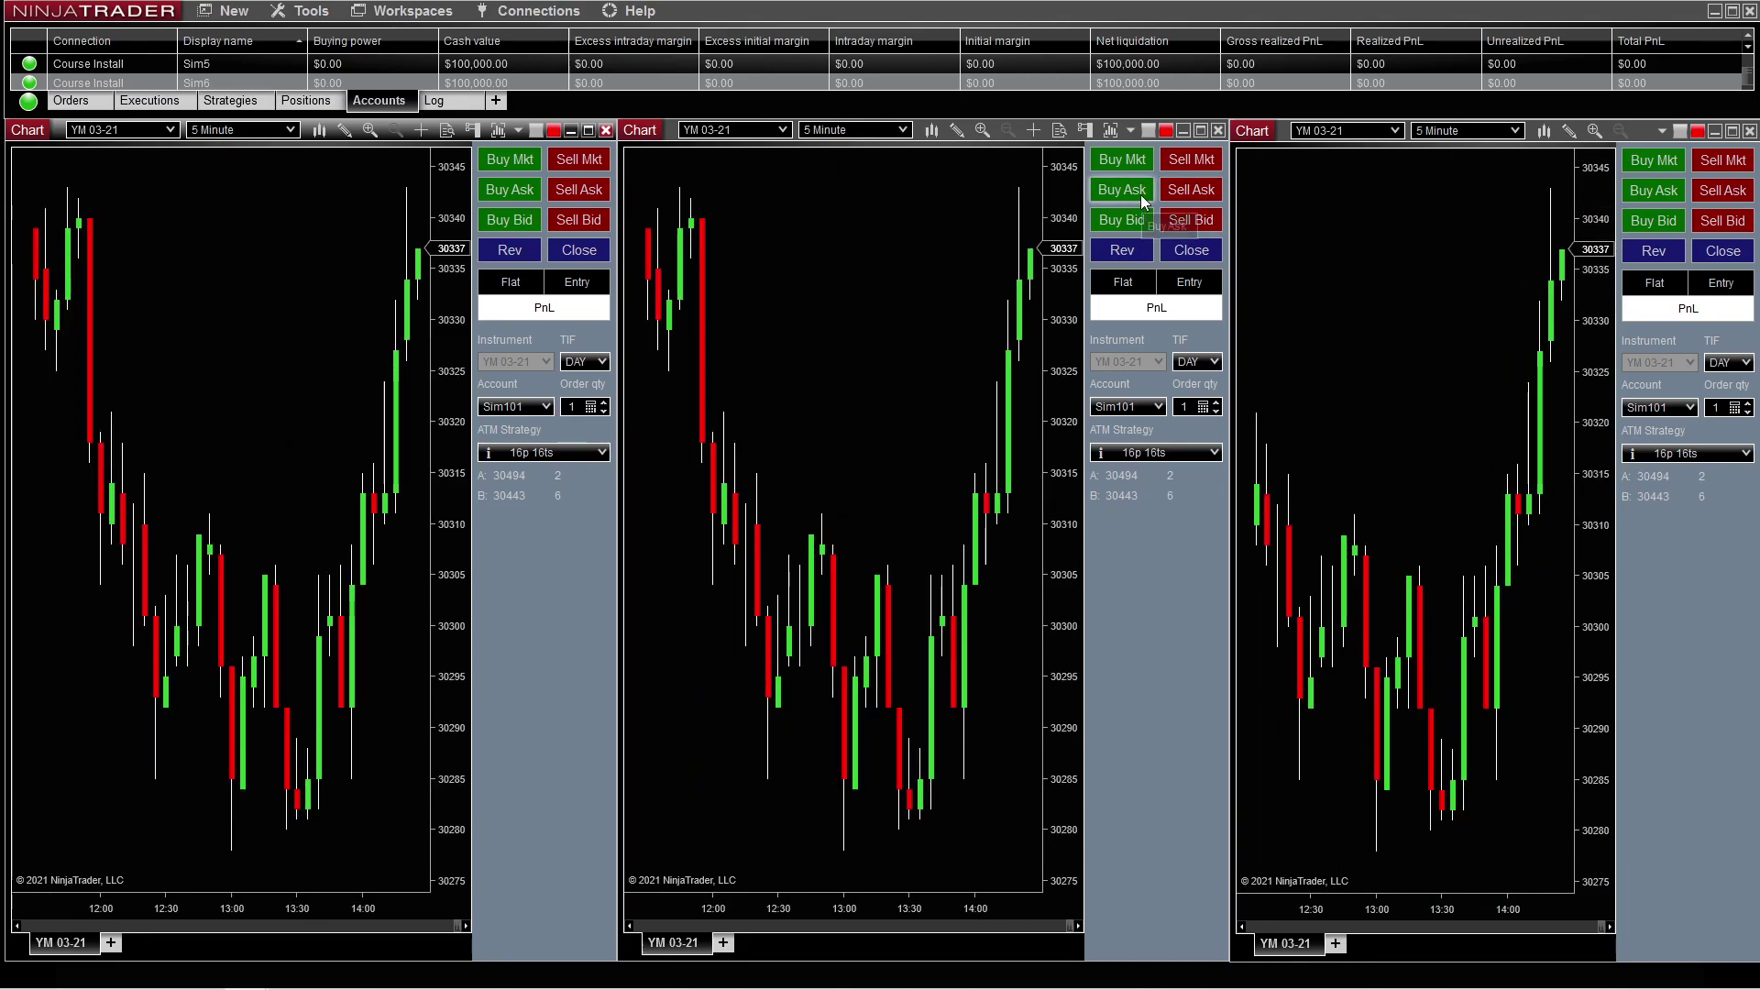
pyautogui.click(289, 131)
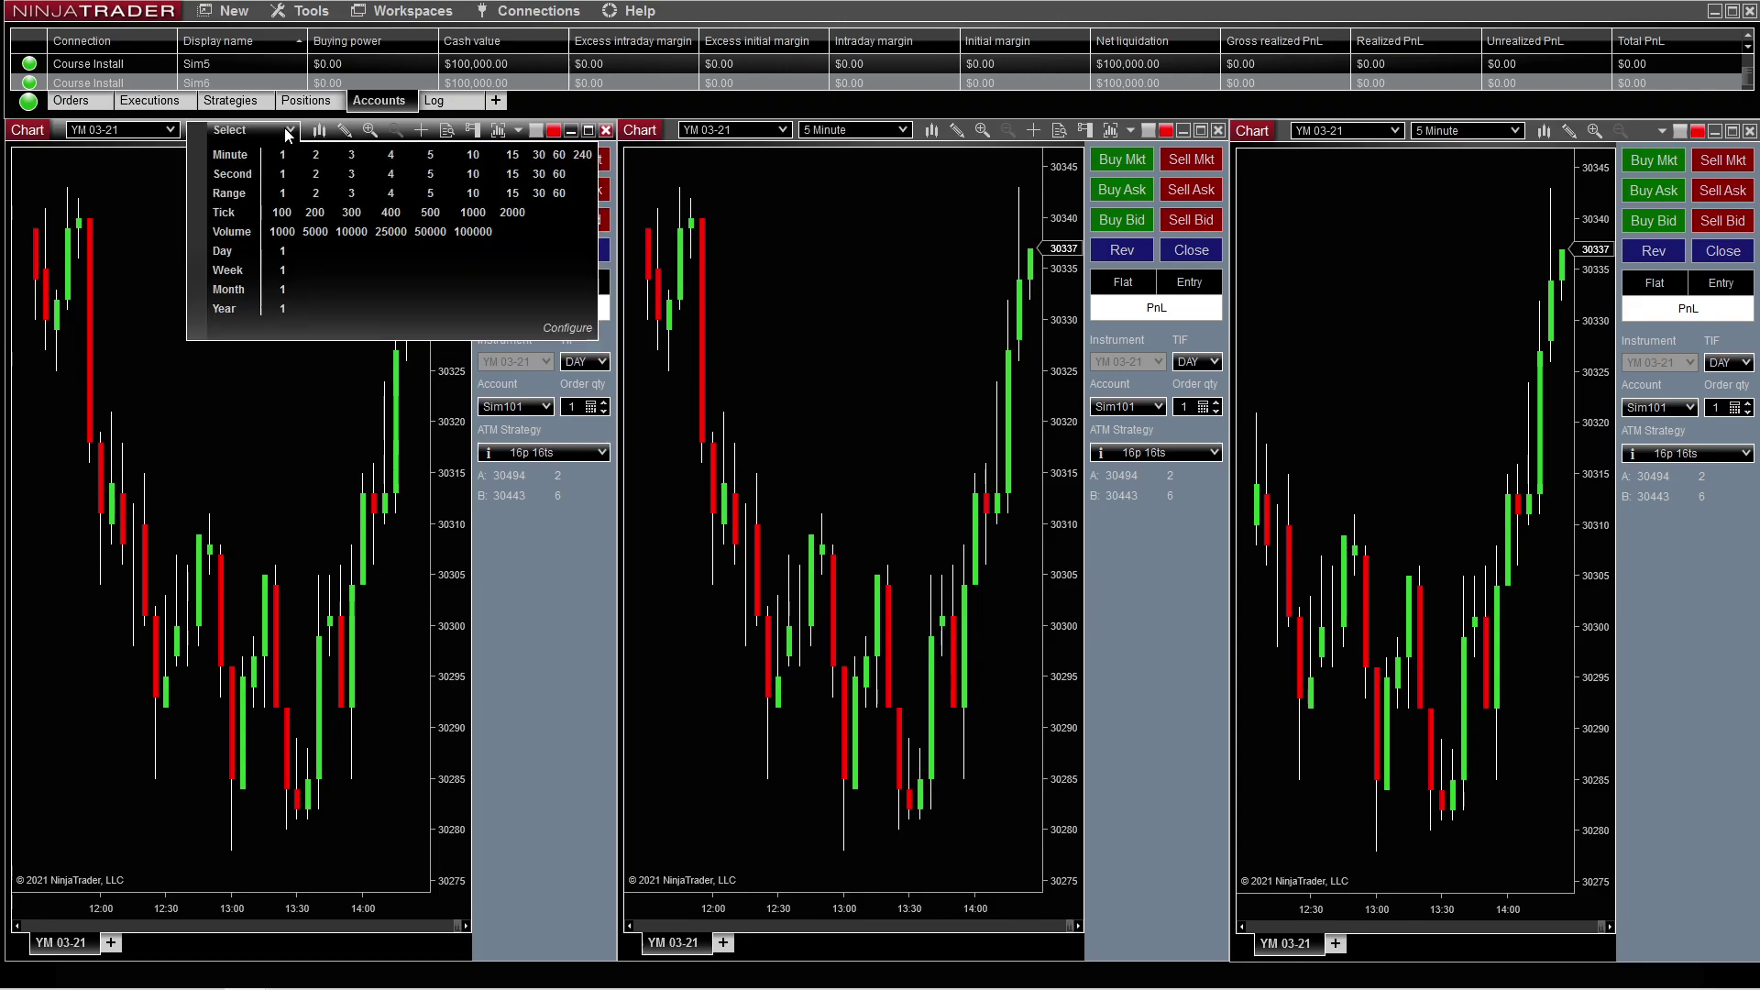
pyautogui.click(284, 156)
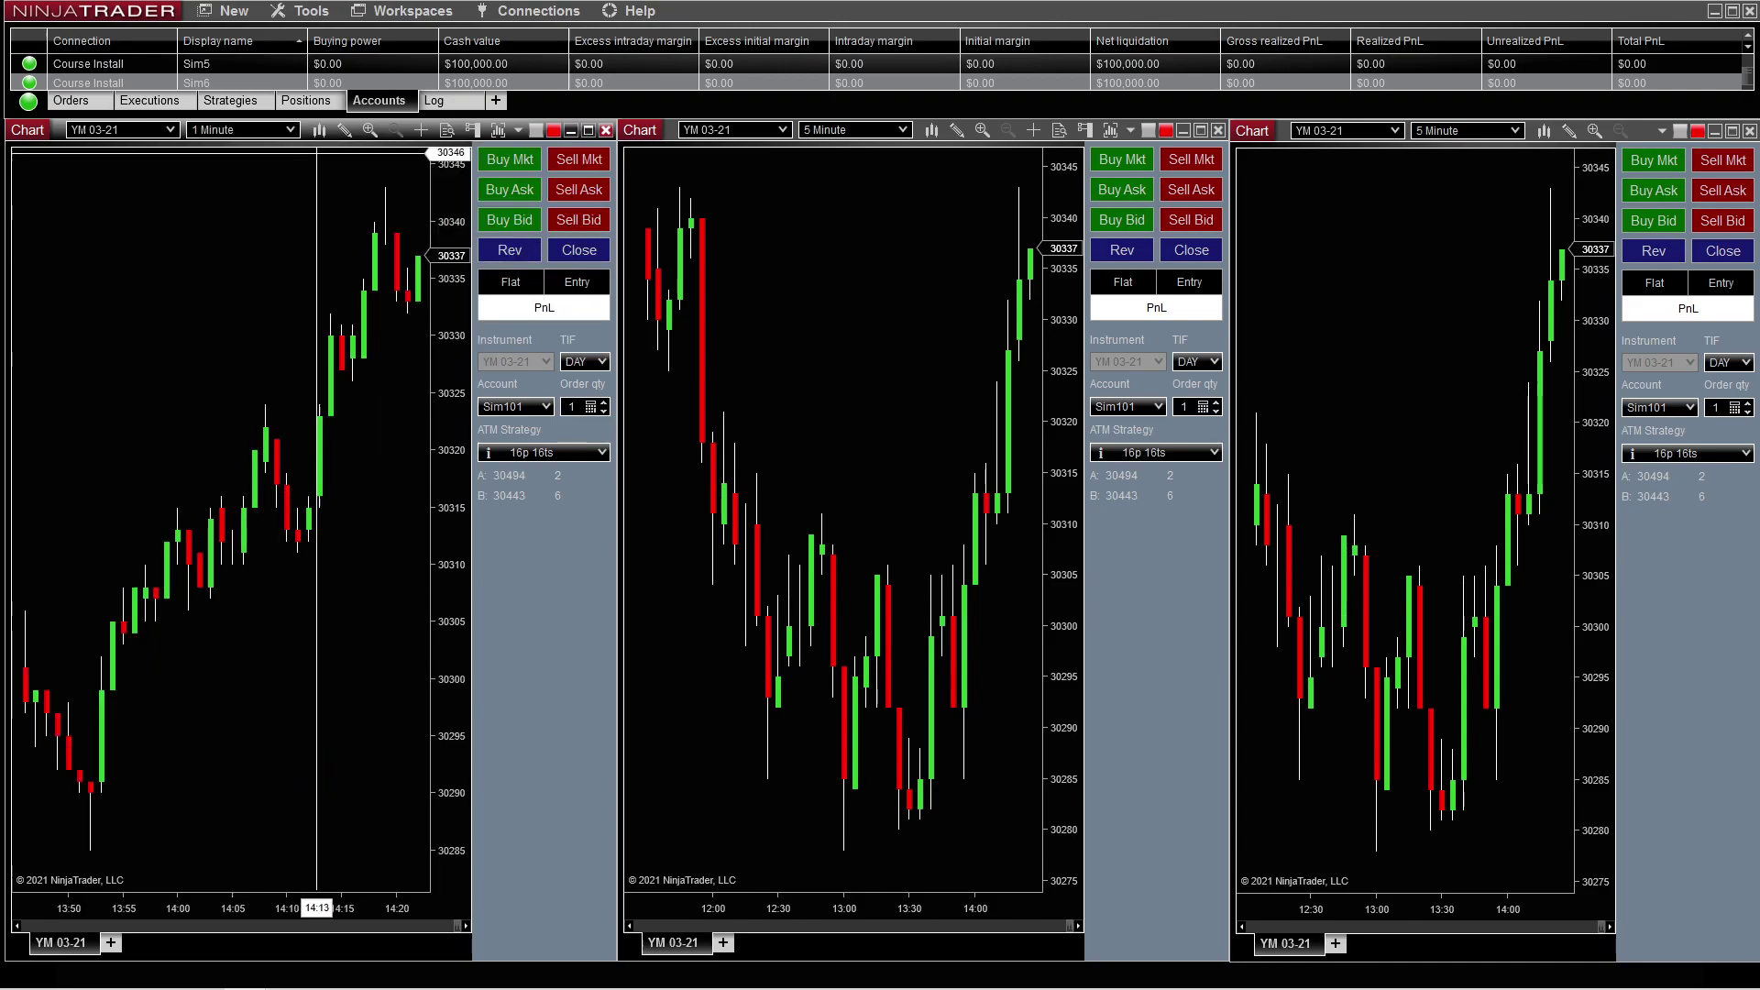
pyautogui.click(1515, 131)
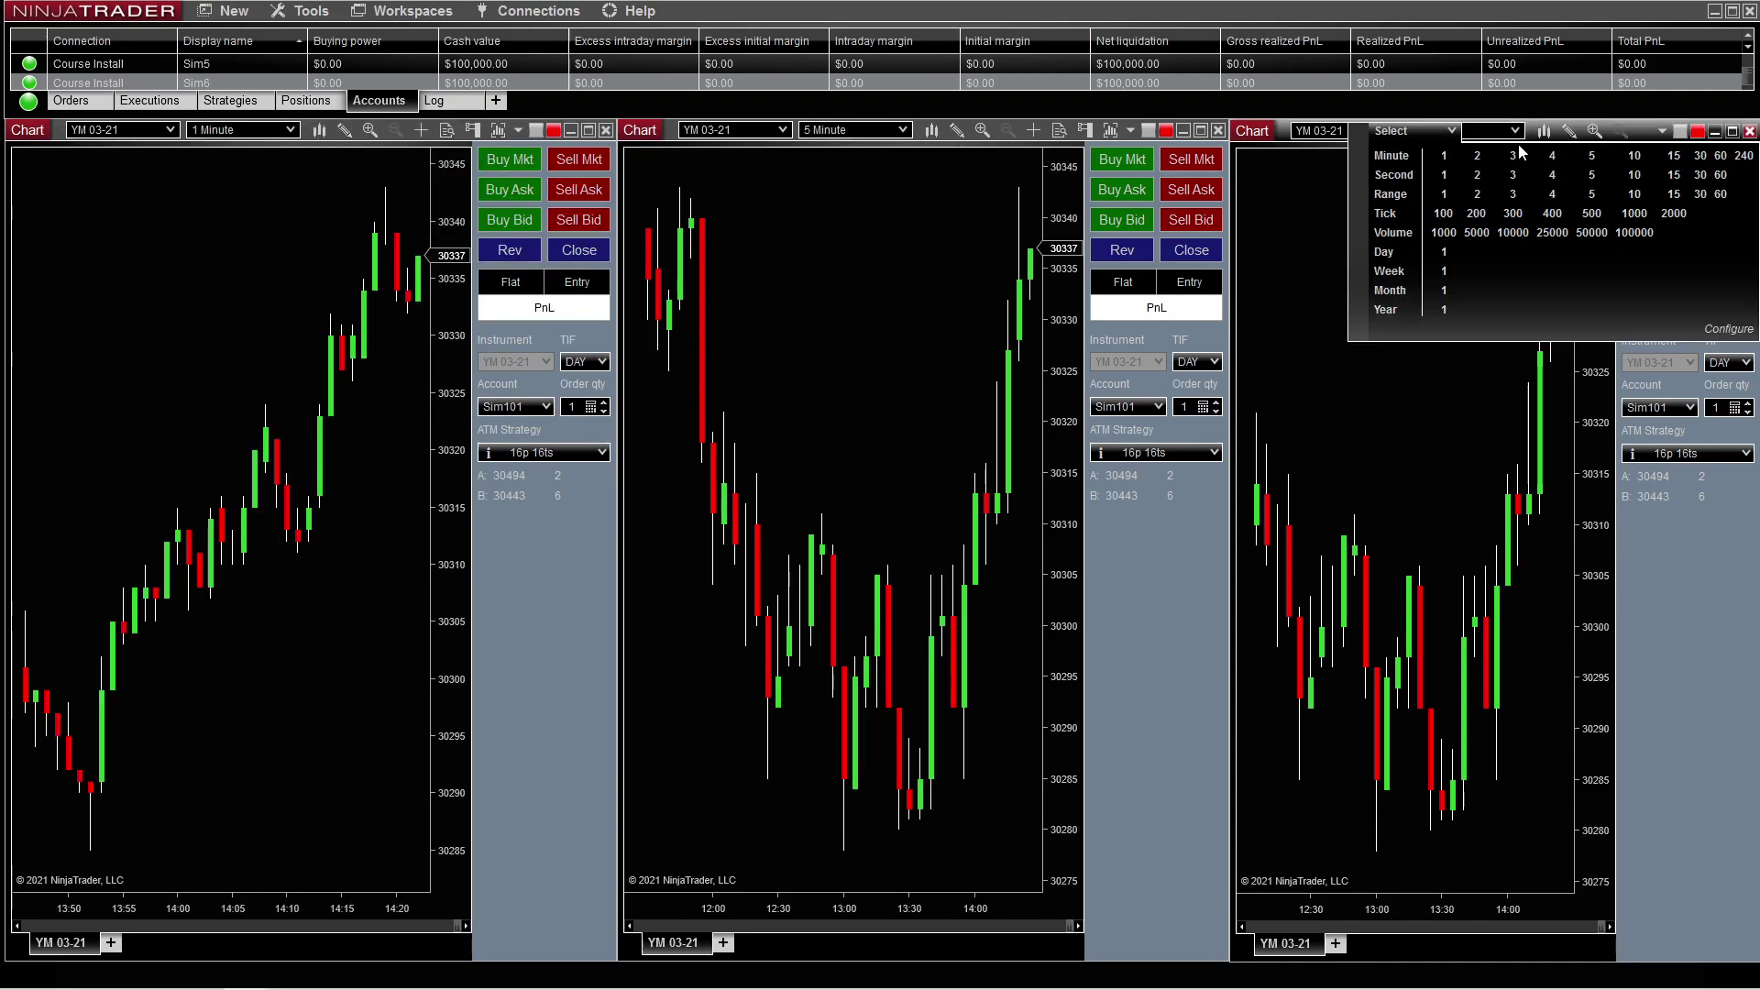
pyautogui.click(1672, 157)
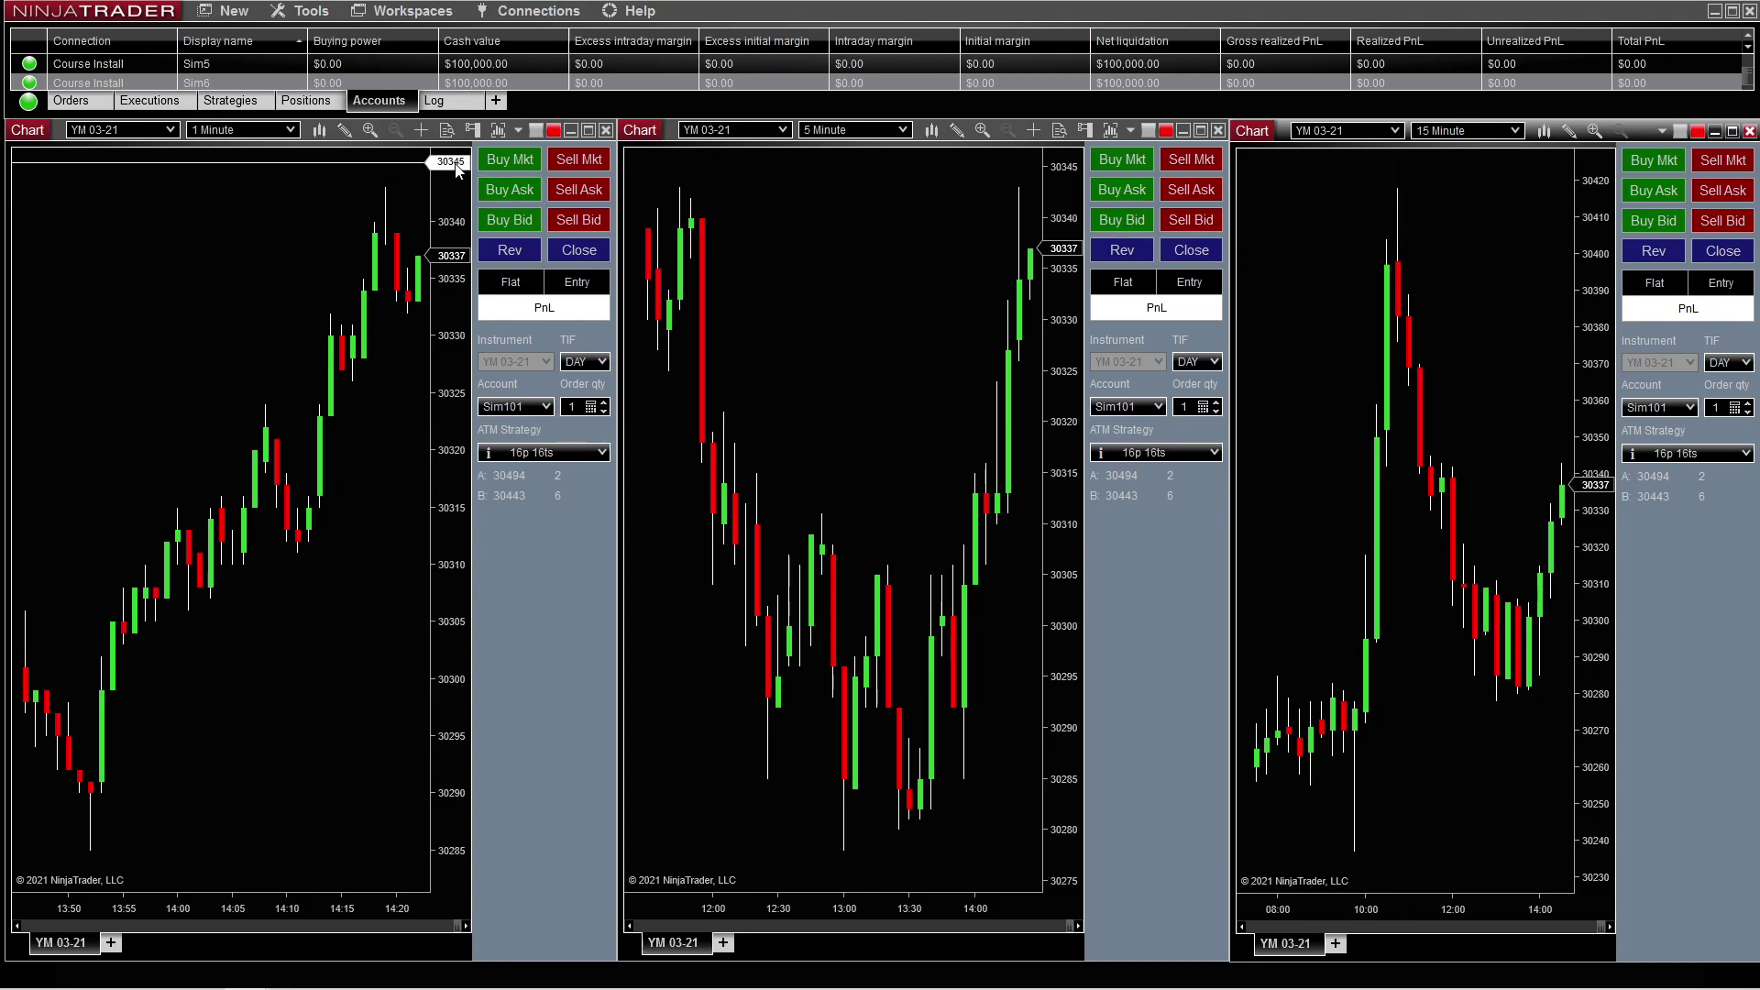
# Link the intervals of all three charts with the red group and set the linked charts to 2 Minute
pyautogui.click(541, 133)
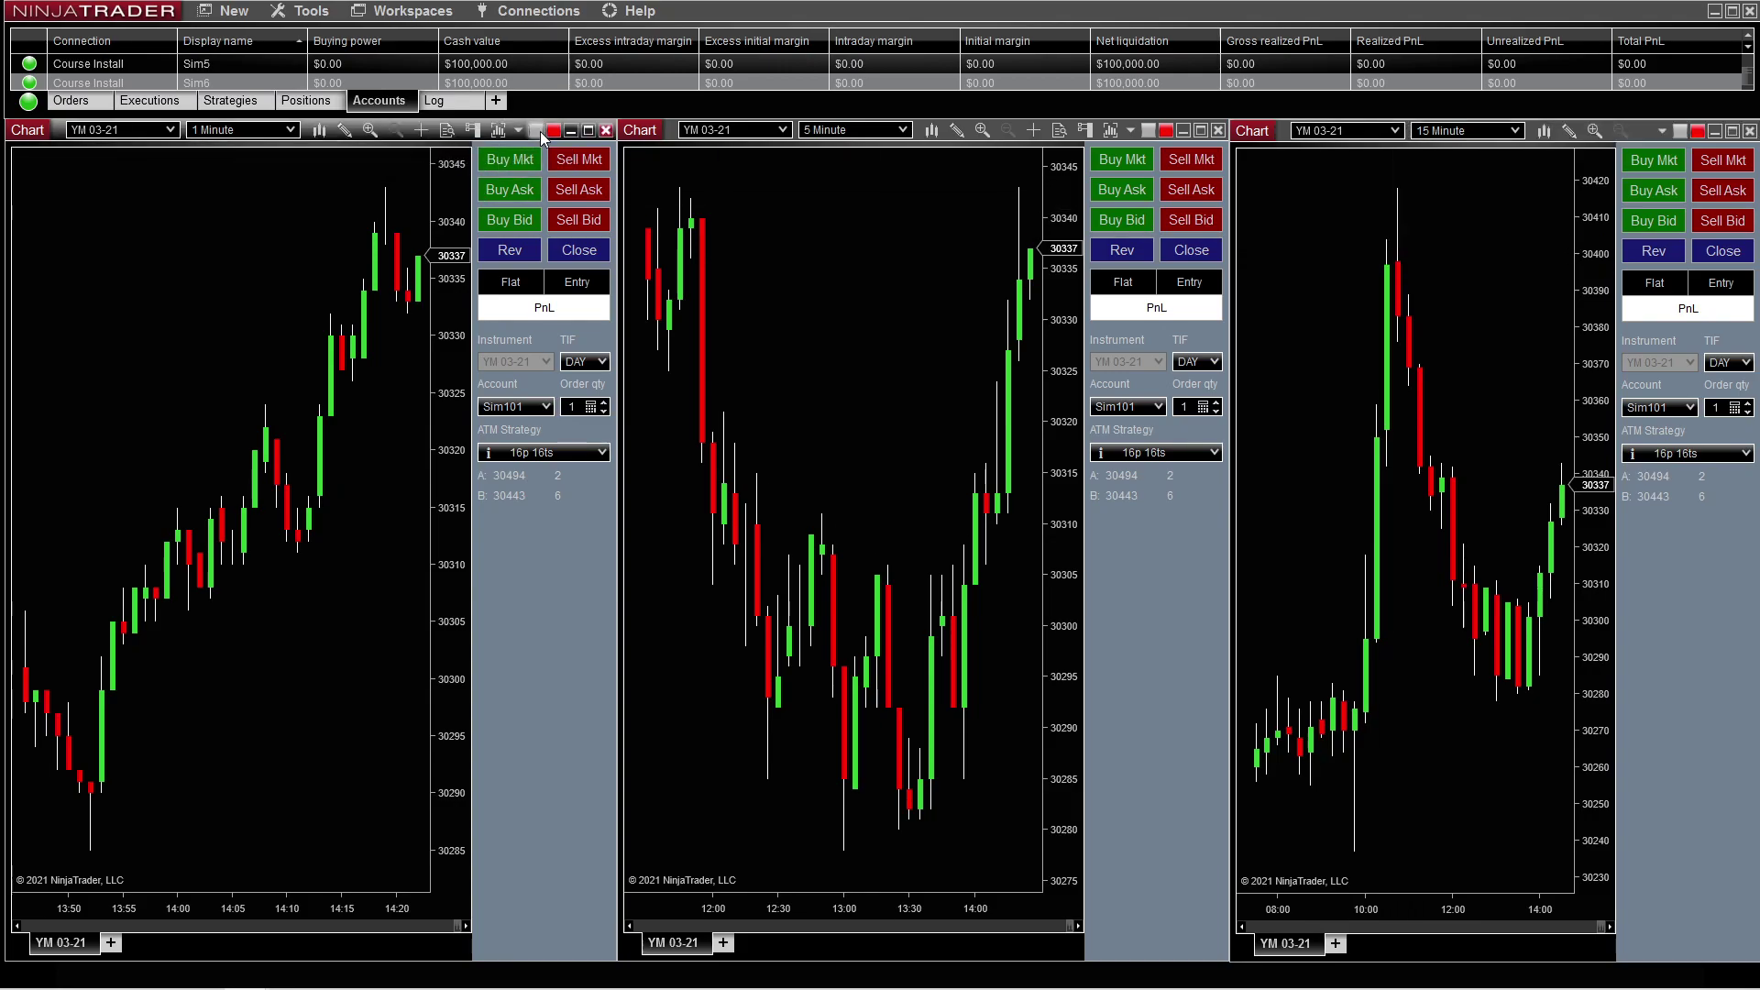
pyautogui.click(541, 134)
pyautogui.click(564, 203)
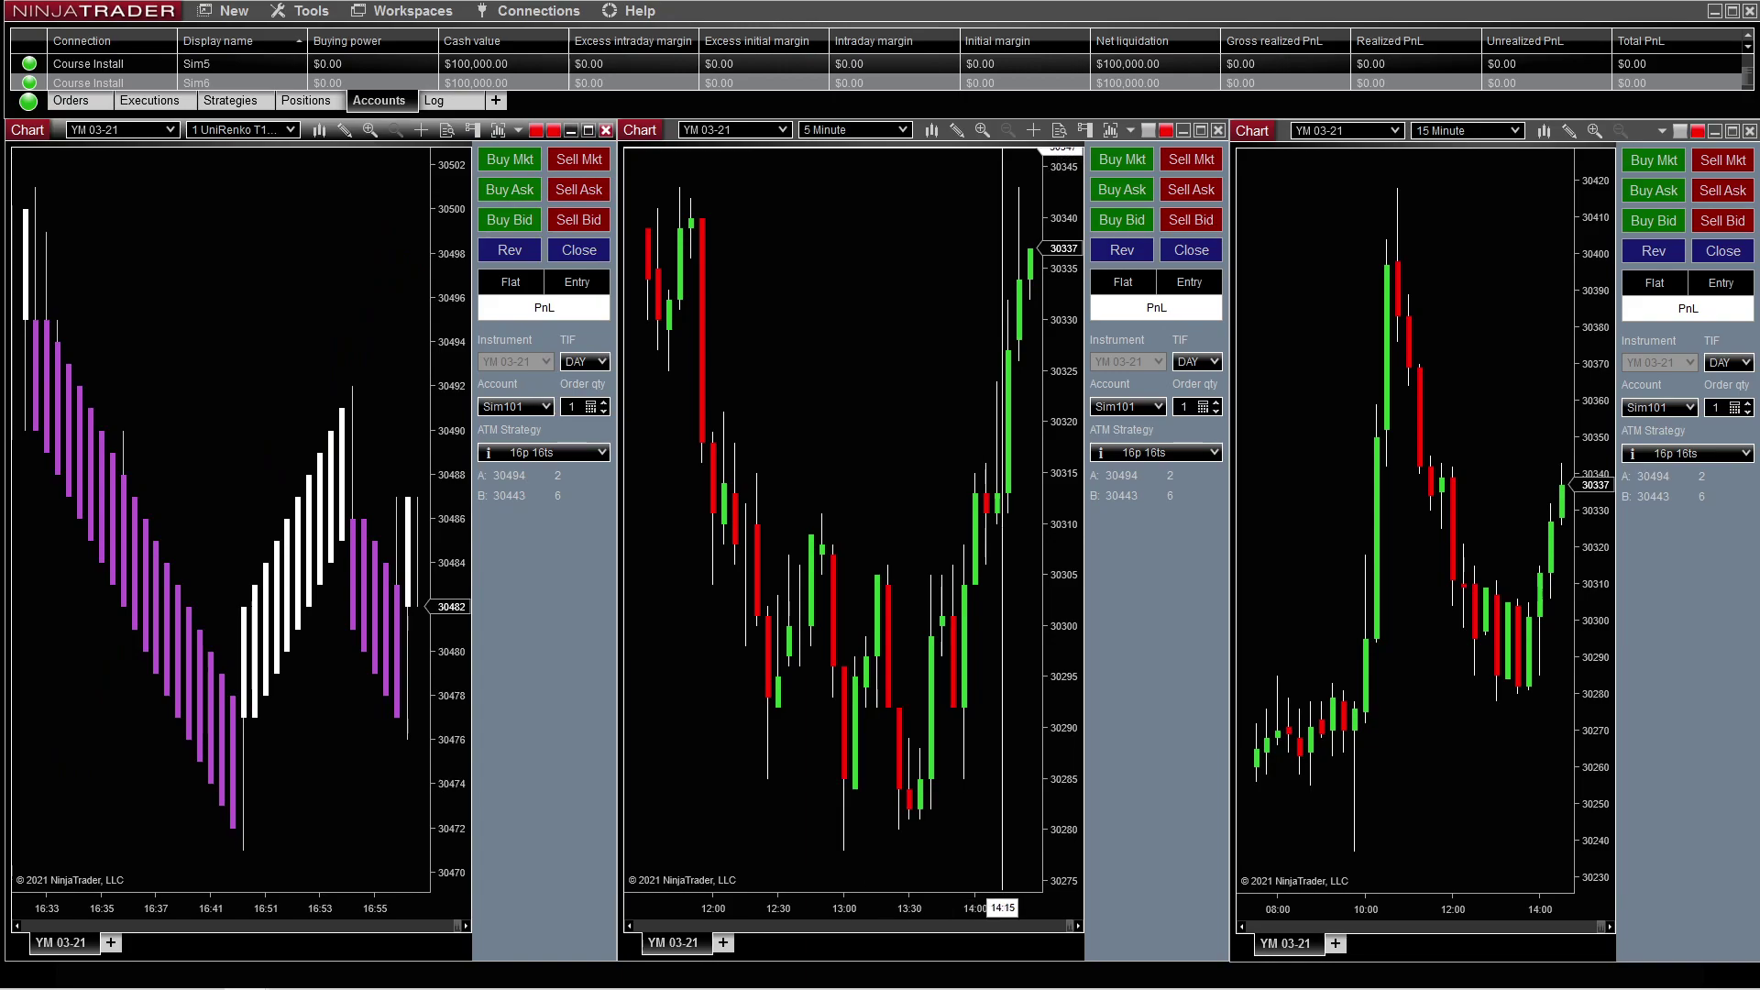
pyautogui.click(1153, 134)
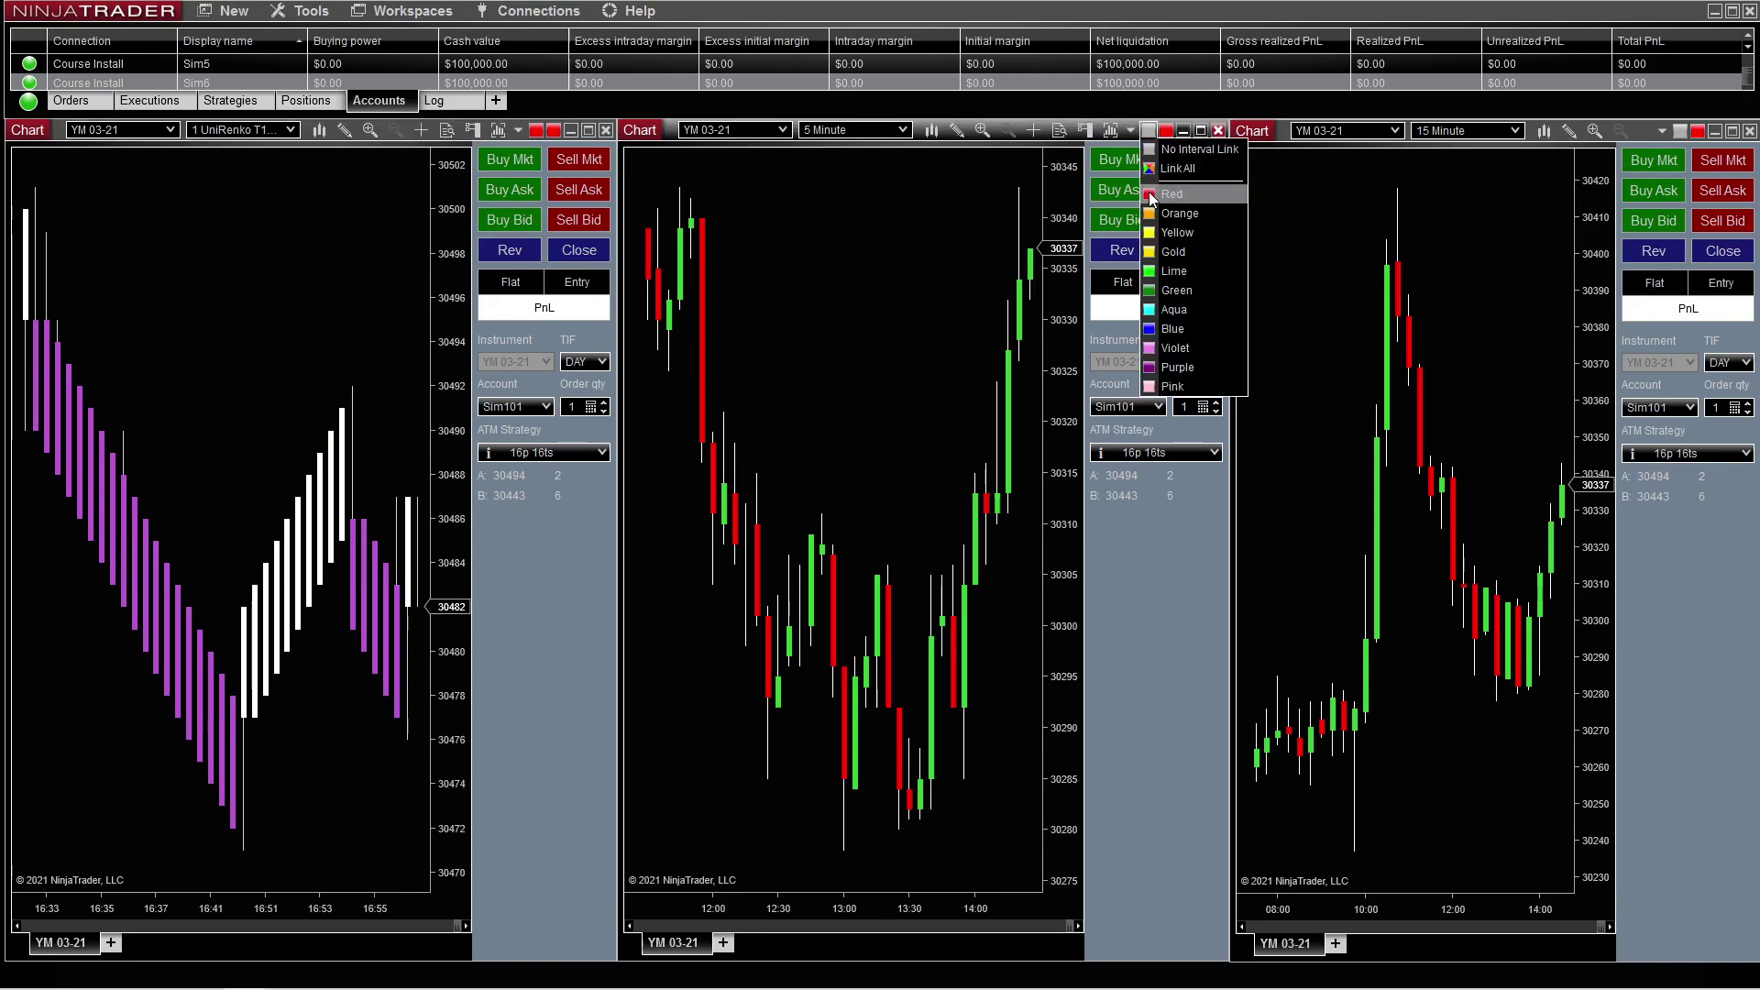
pyautogui.click(1153, 199)
pyautogui.click(1691, 133)
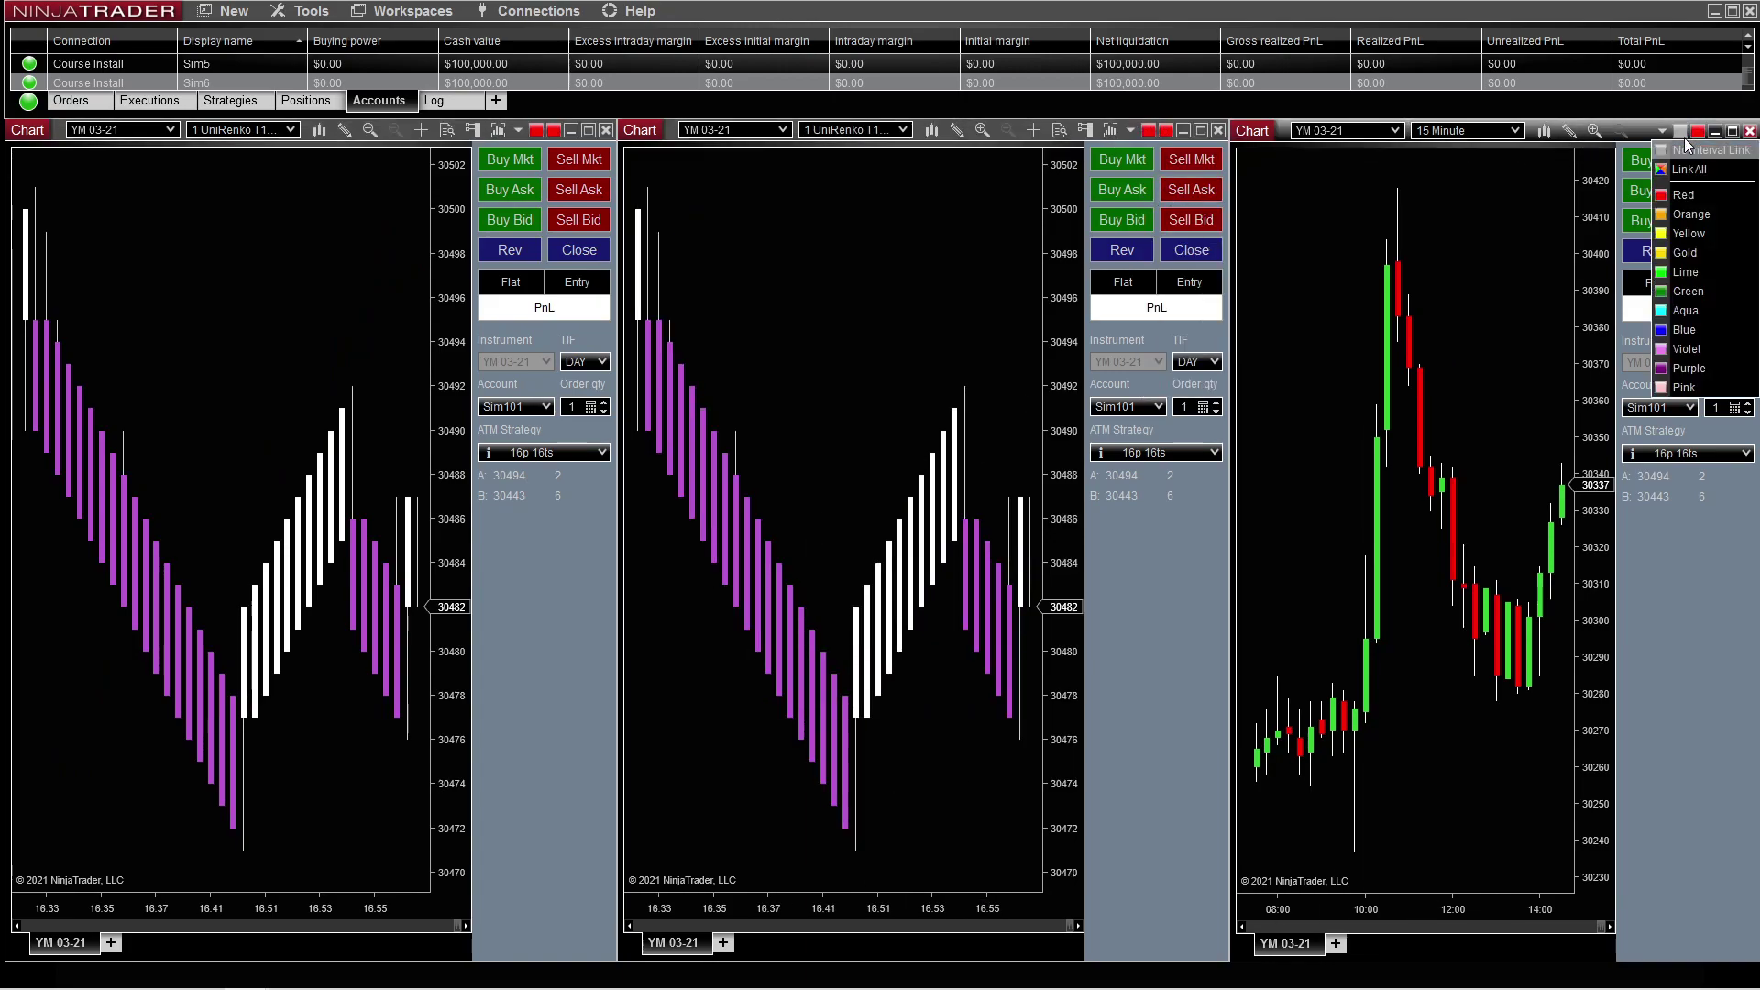
pyautogui.click(1670, 195)
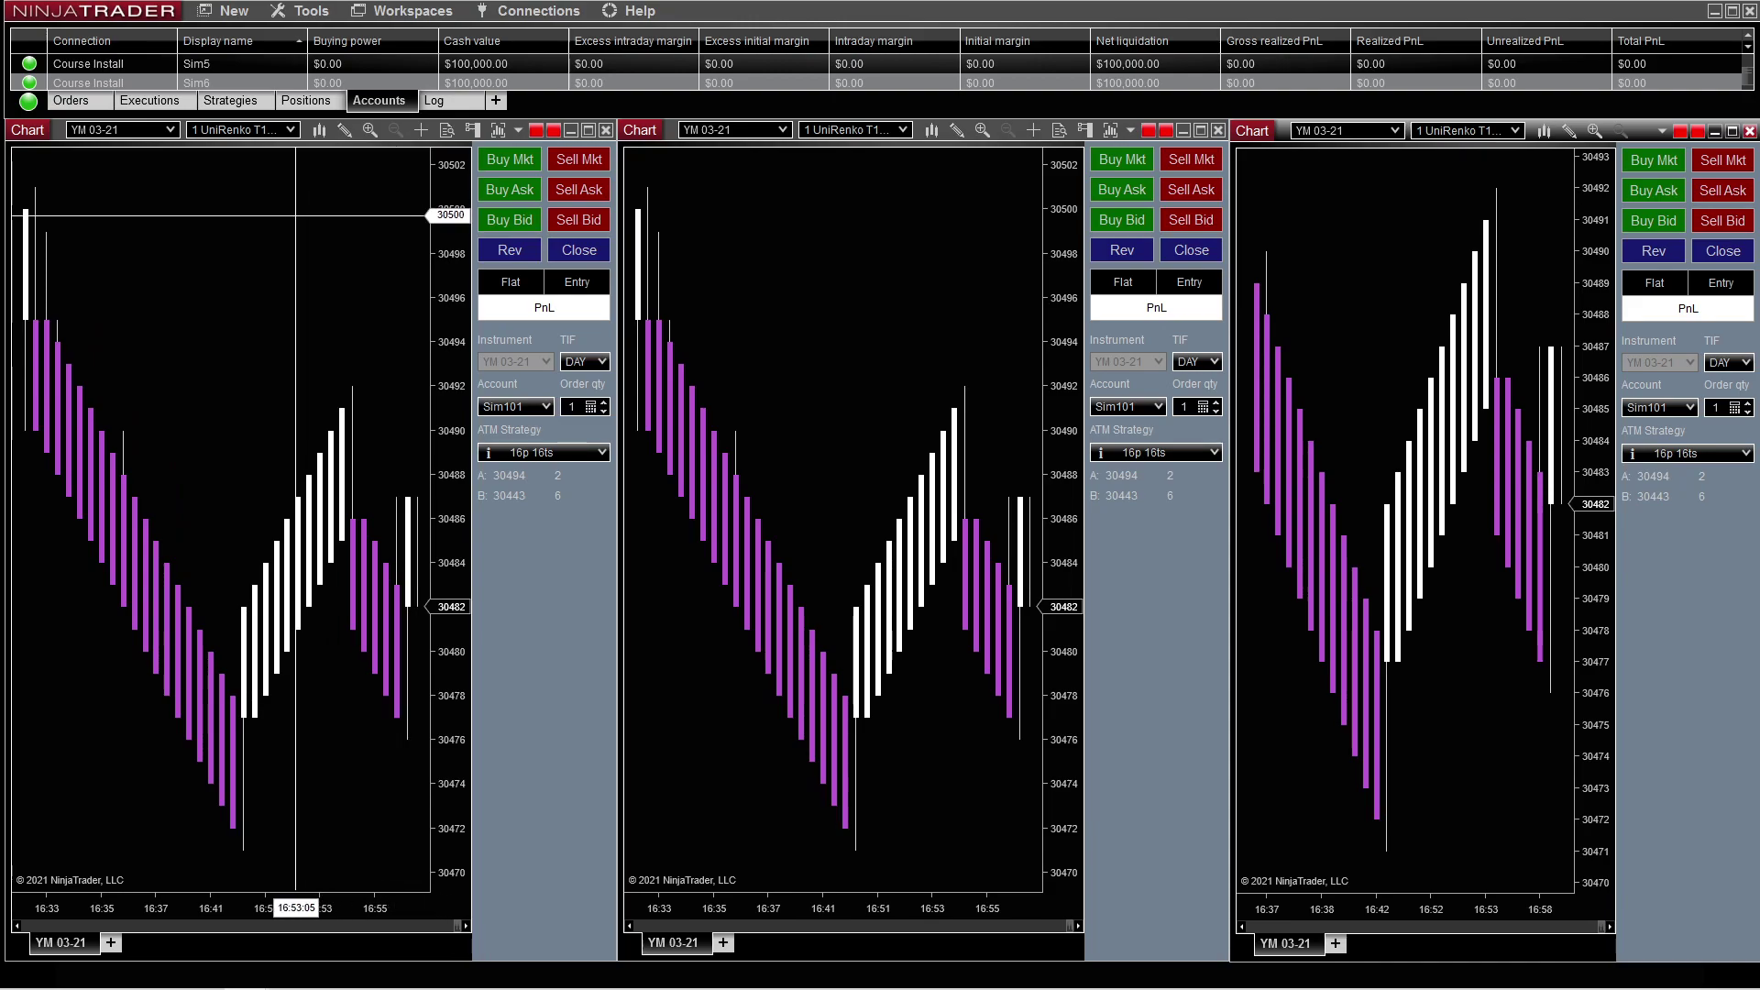
pyautogui.click(289, 131)
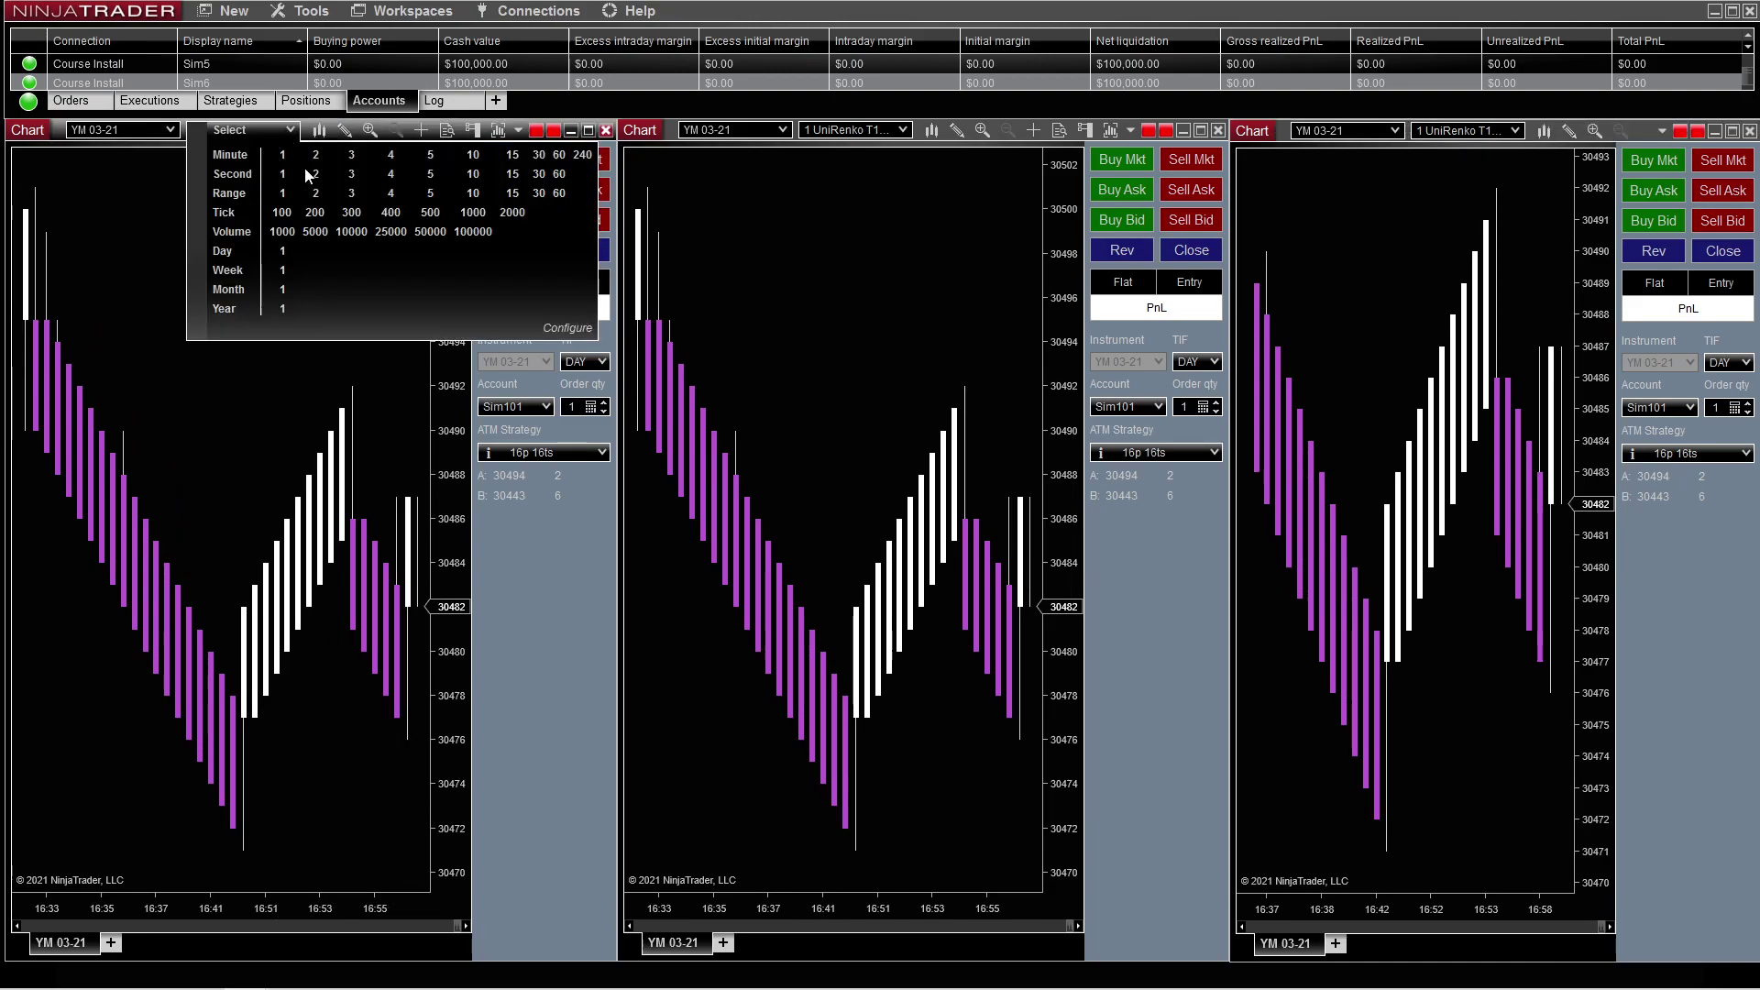
pyautogui.click(315, 155)
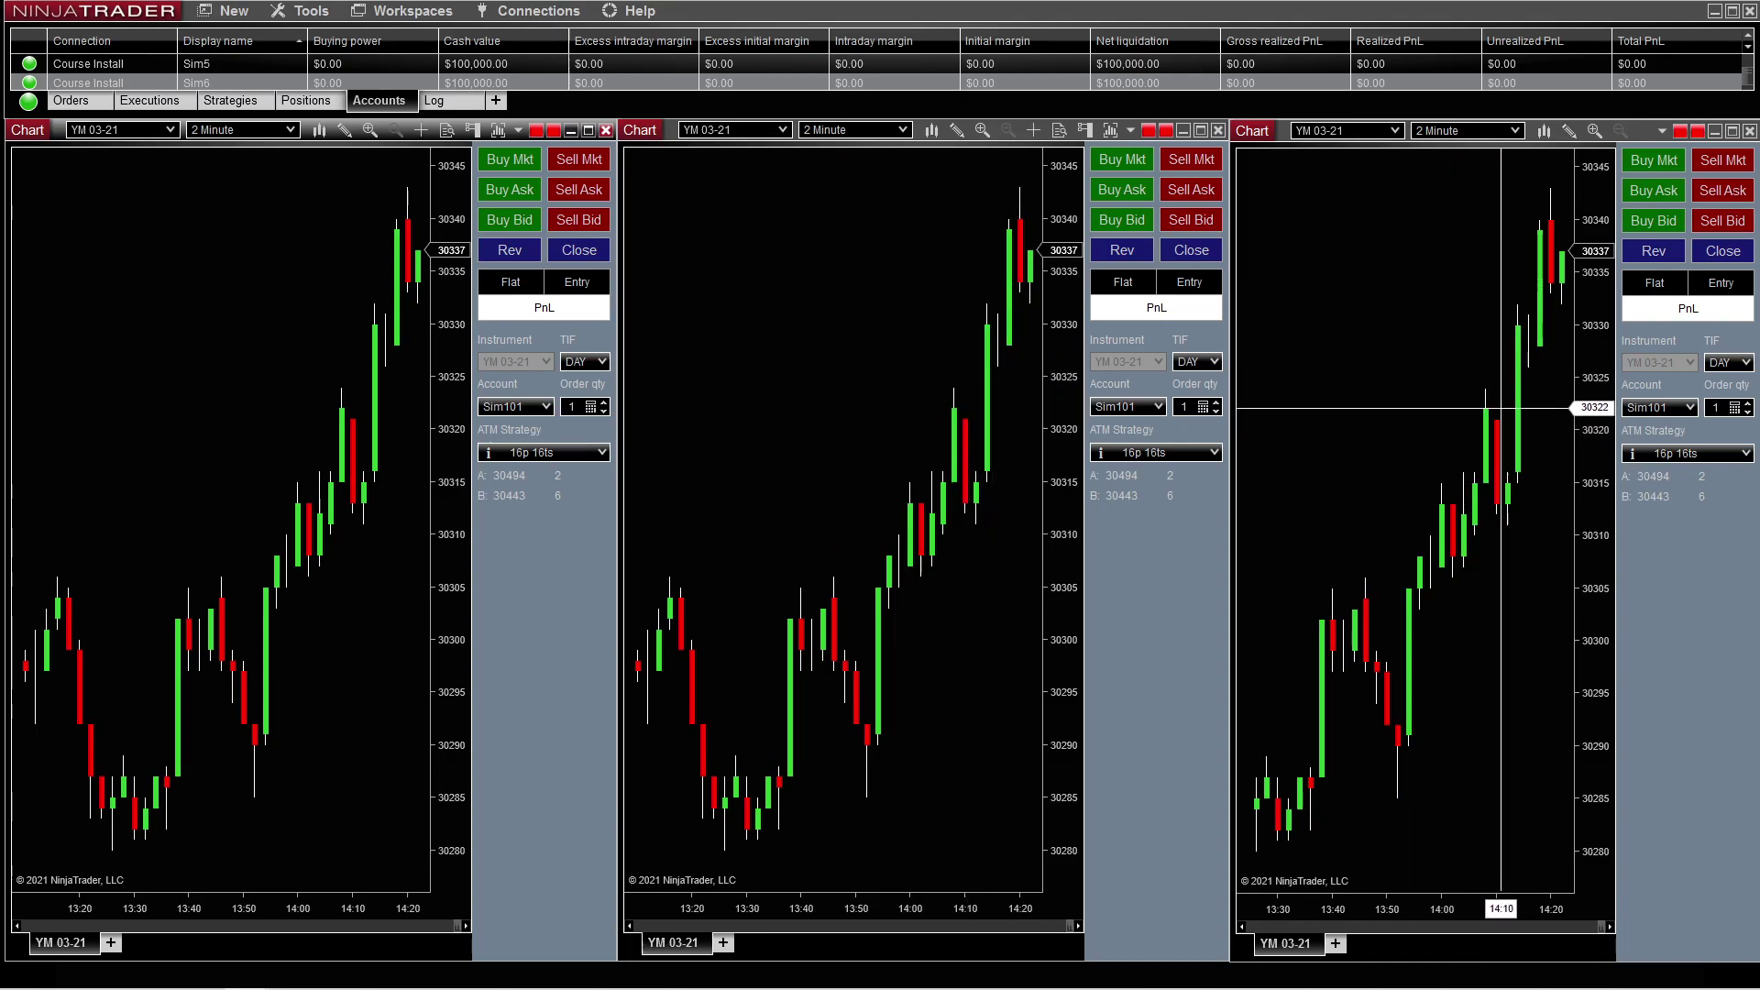
# Remove the interval link from all three YM 03-21 charts while keeping their instrument link
pyautogui.click(1661, 130)
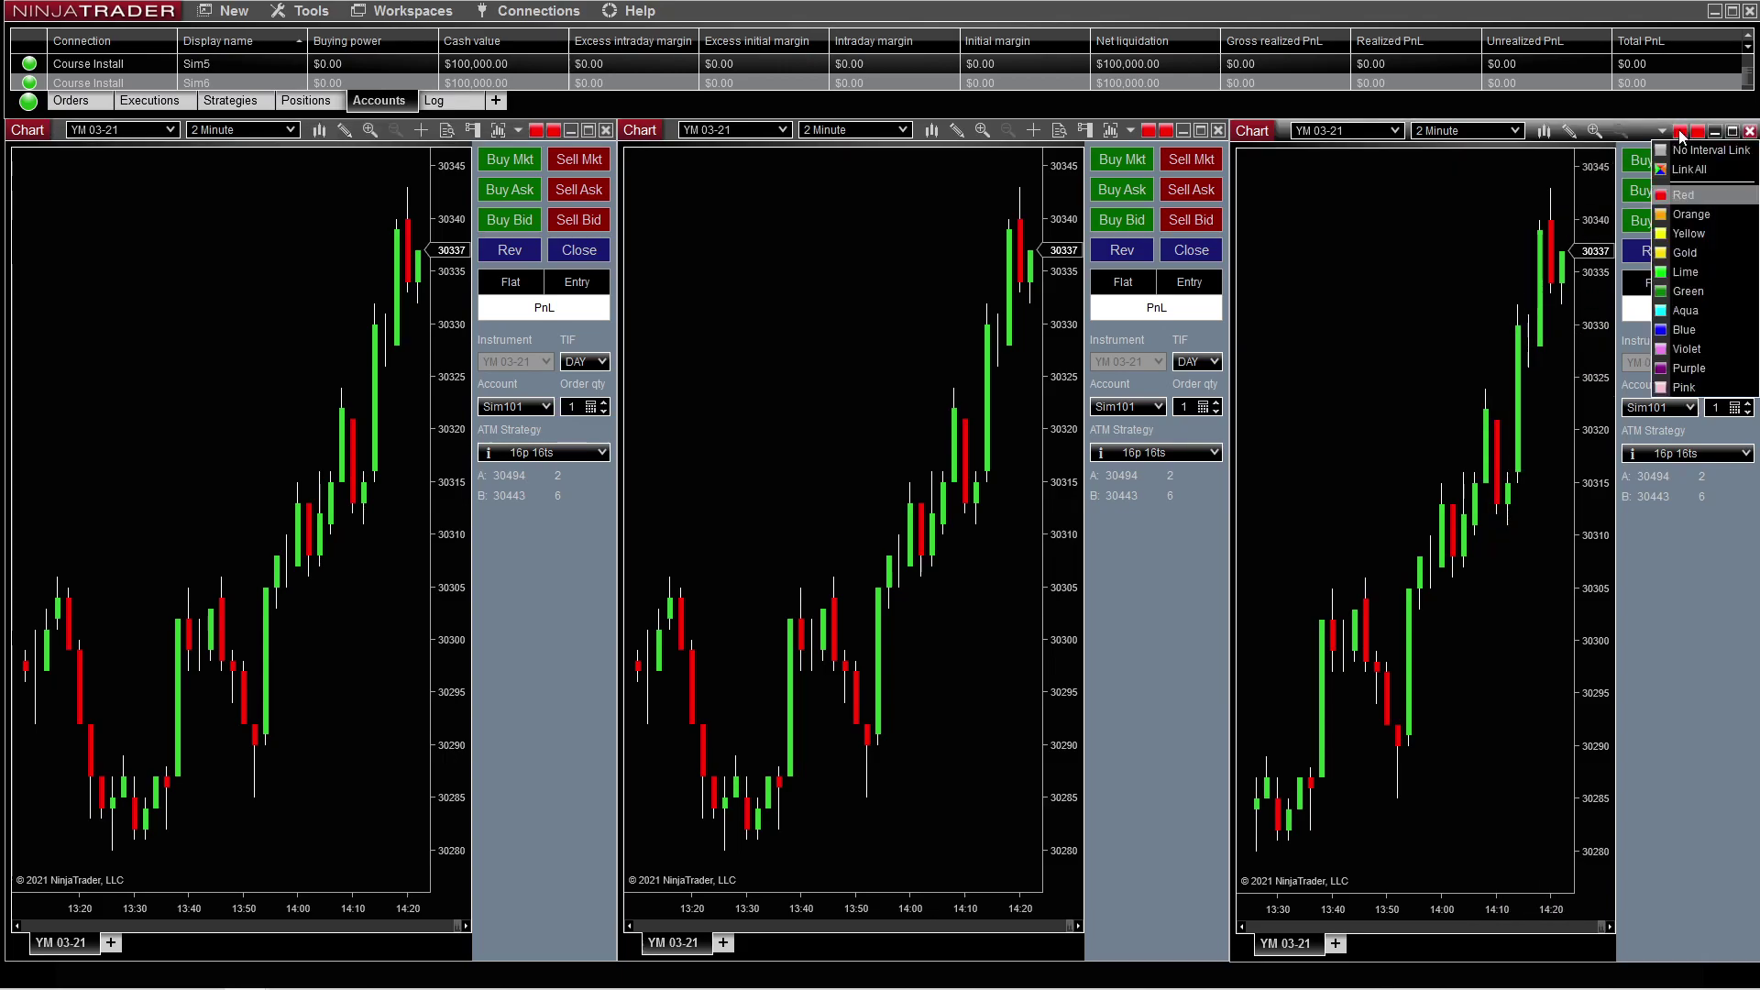
pyautogui.click(1672, 153)
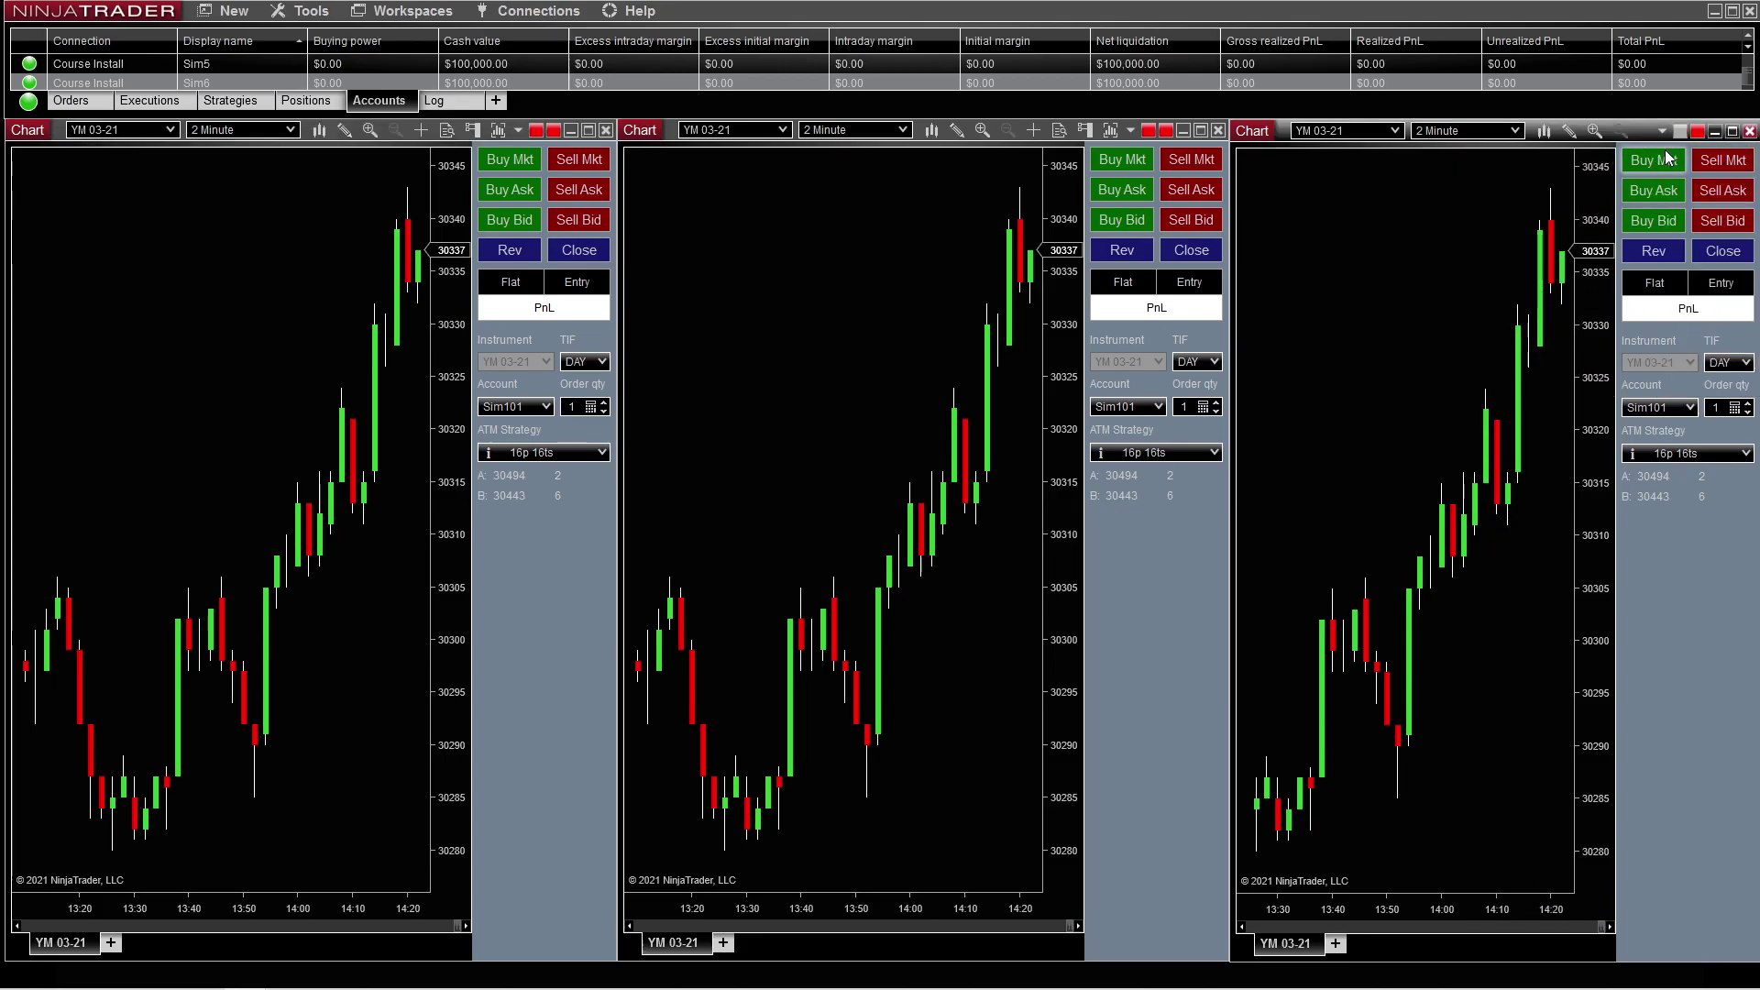
pyautogui.click(1155, 131)
pyautogui.click(1157, 152)
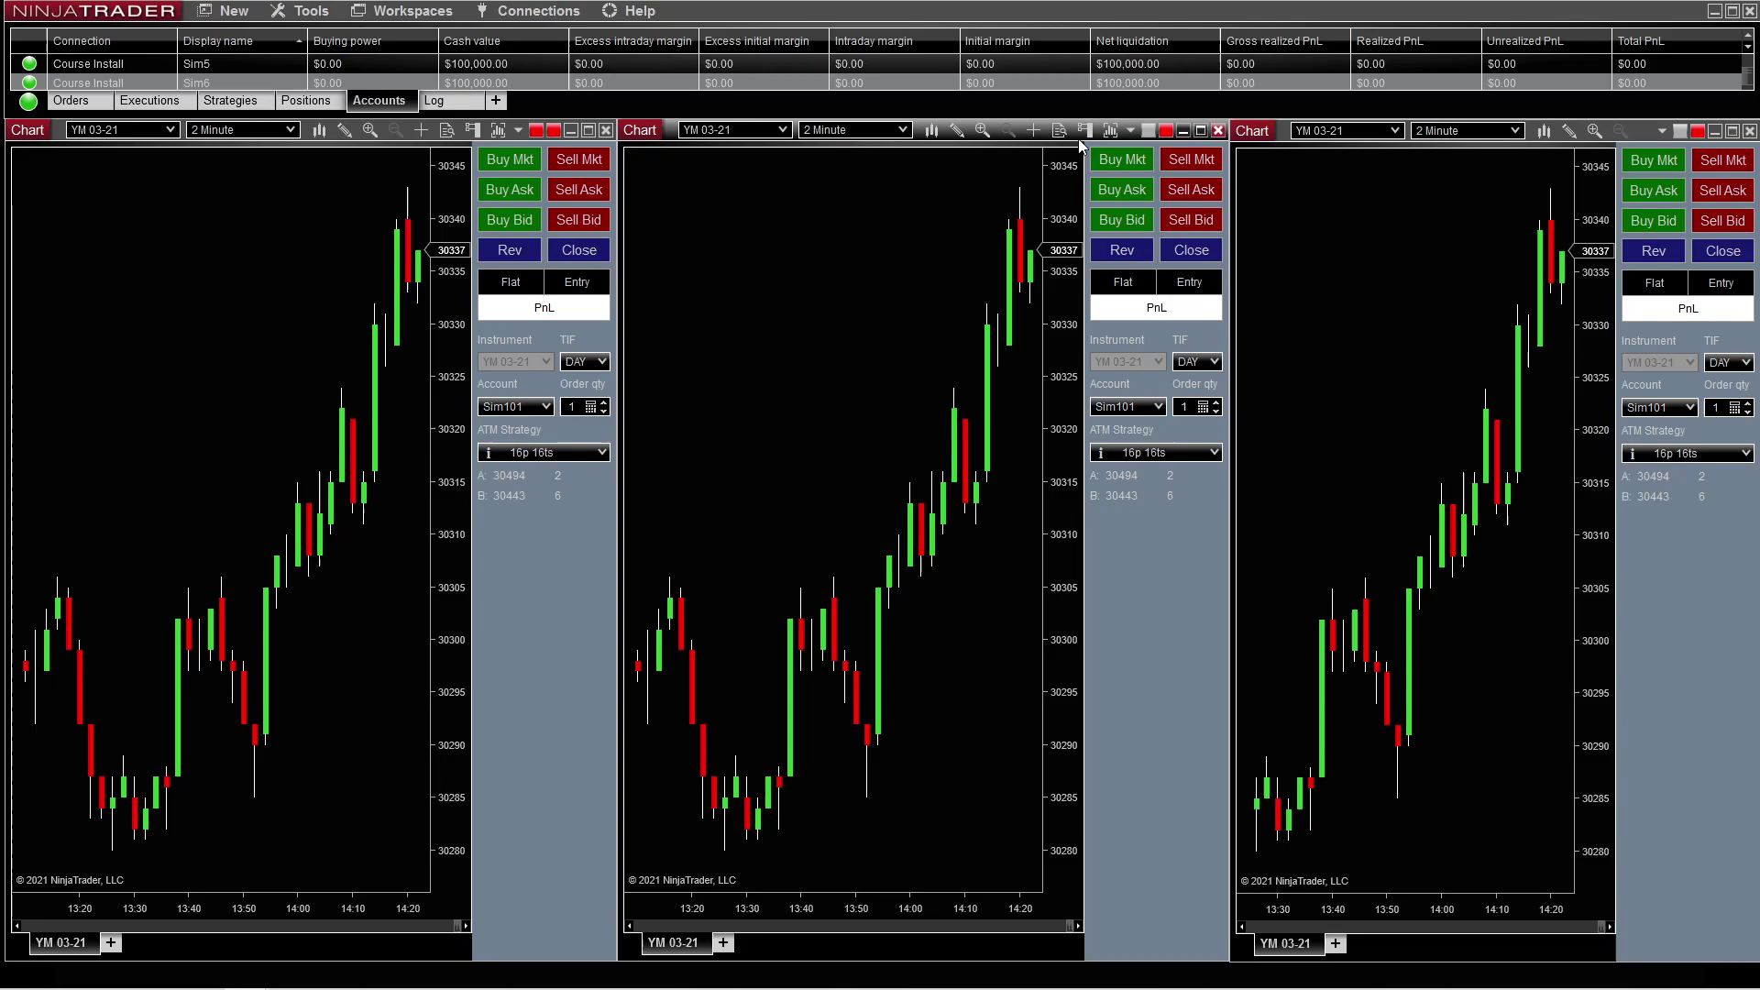
pyautogui.click(536, 131)
pyautogui.click(543, 153)
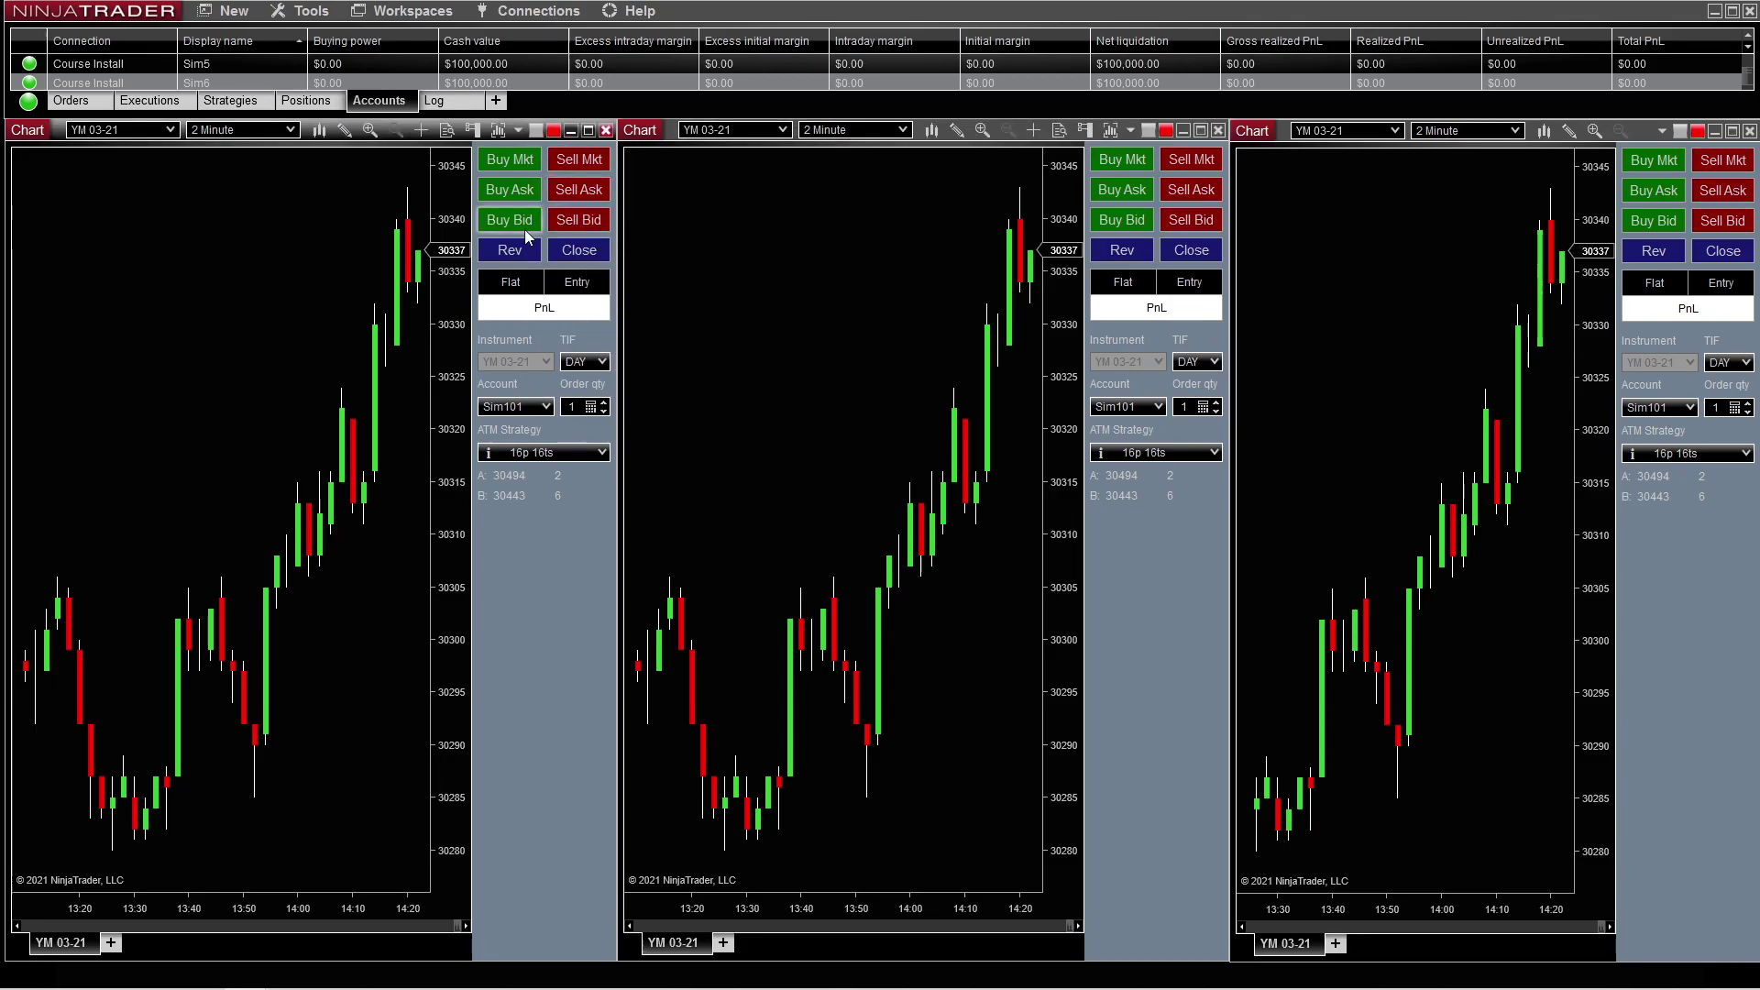
# Change the middle chart's data series type to UniRenko and apply it
pyautogui.rightClick(836, 225)
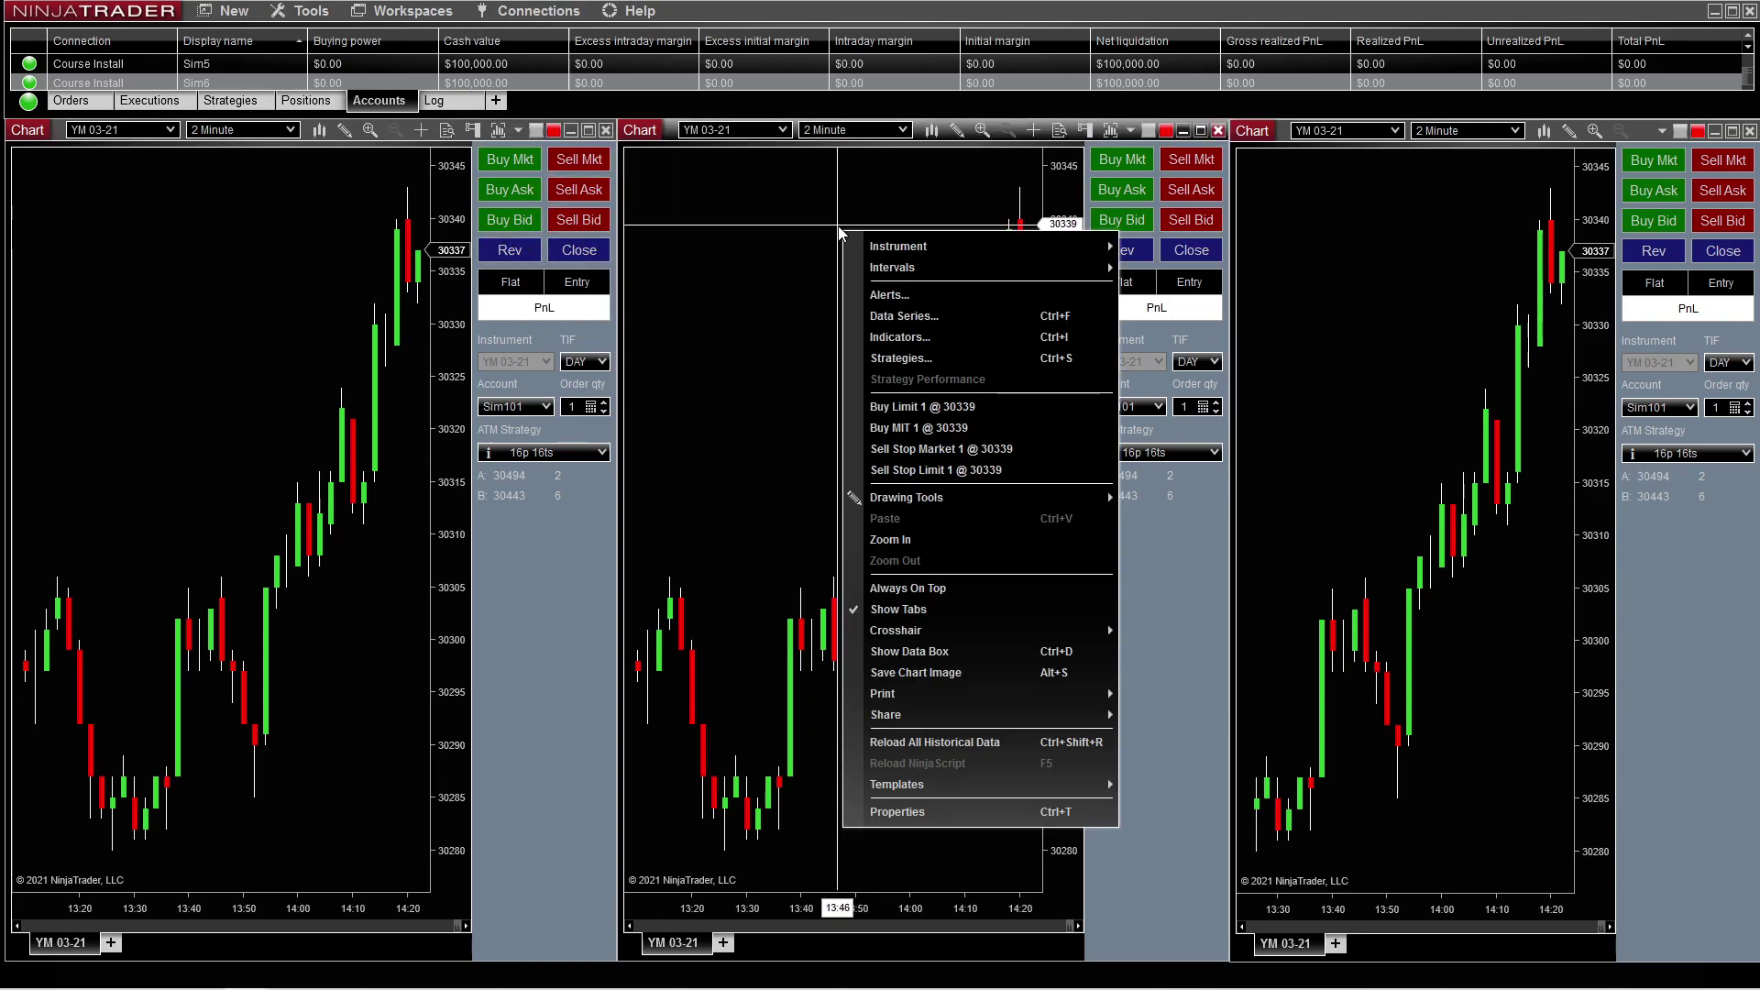
pyautogui.click(921, 317)
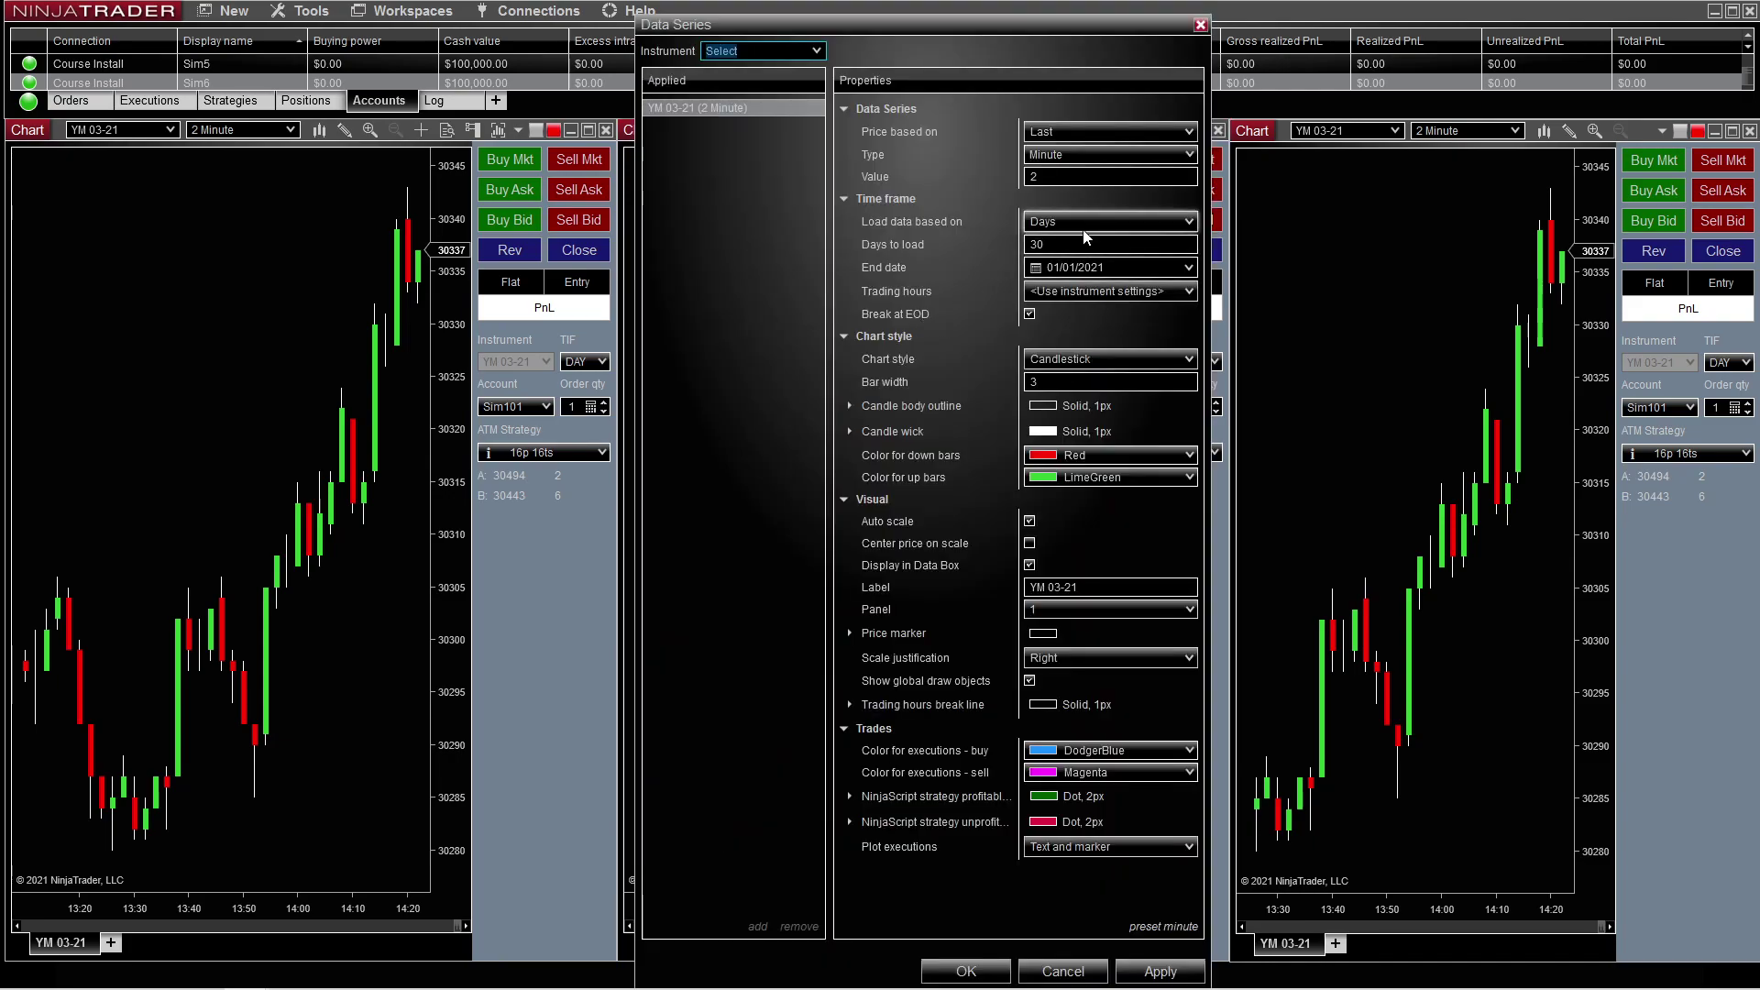
pyautogui.click(1083, 154)
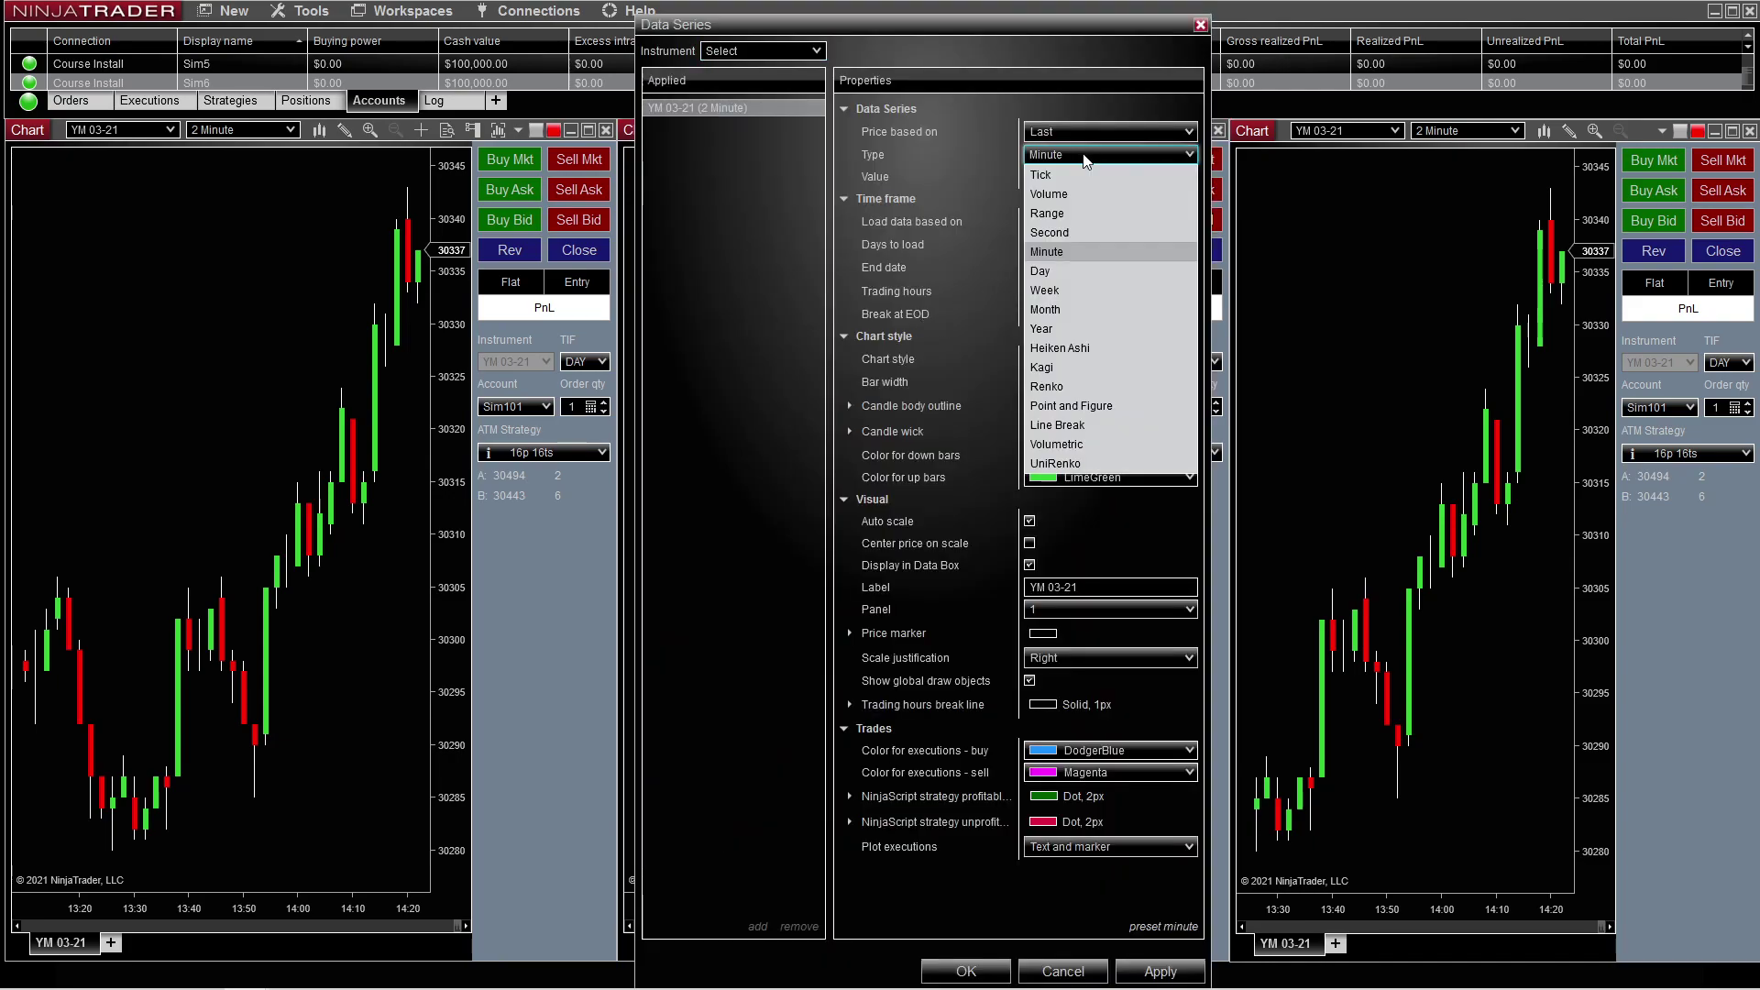
pyautogui.click(1061, 467)
pyautogui.click(967, 971)
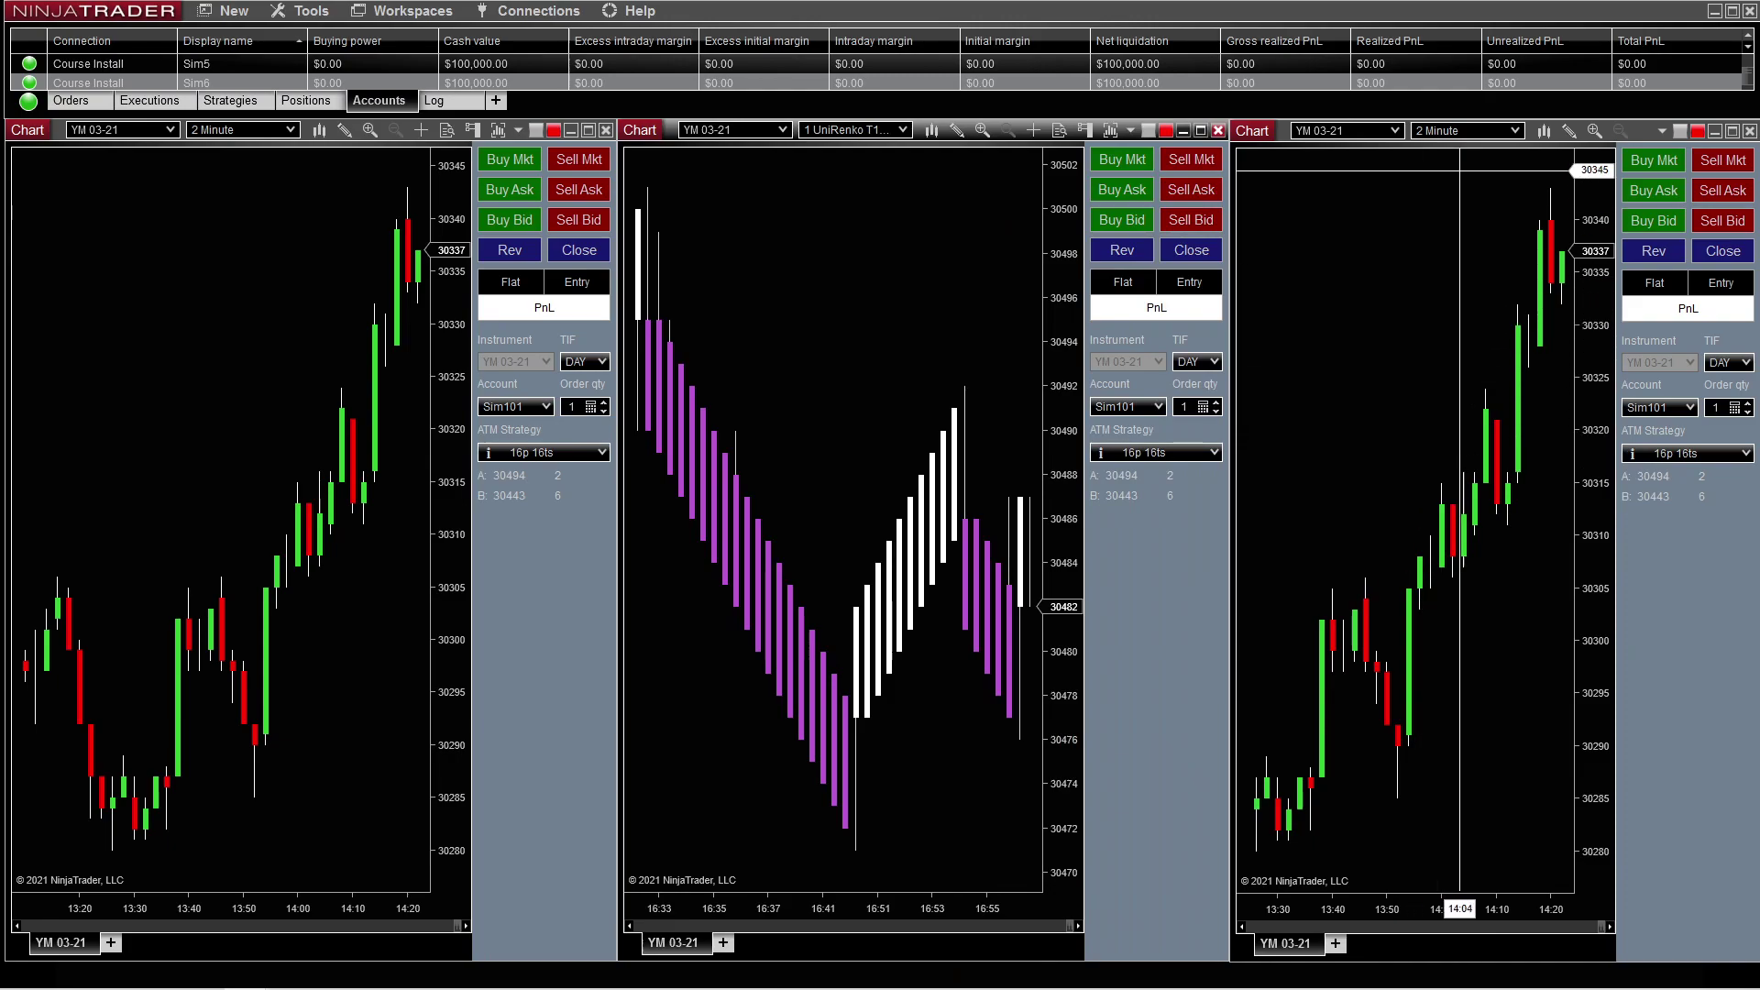
# Change the third chart's data series type to Point and Figure and apply it
pyautogui.rightClick(1462, 198)
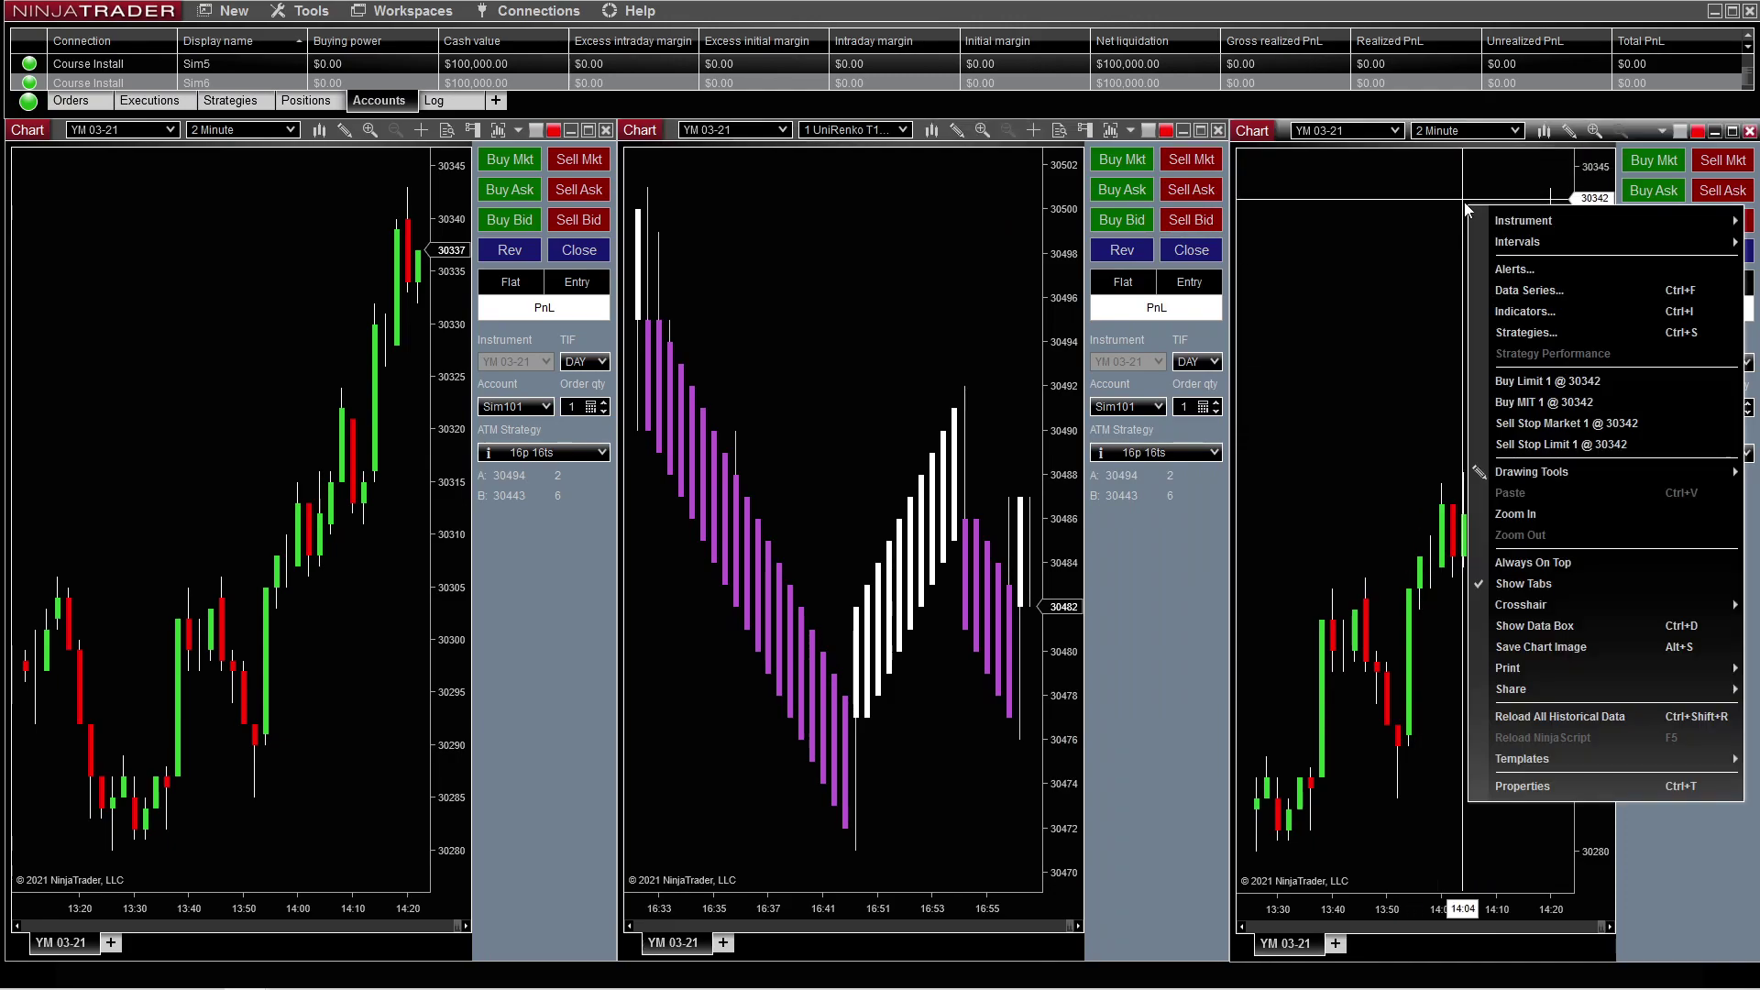
pyautogui.click(1516, 284)
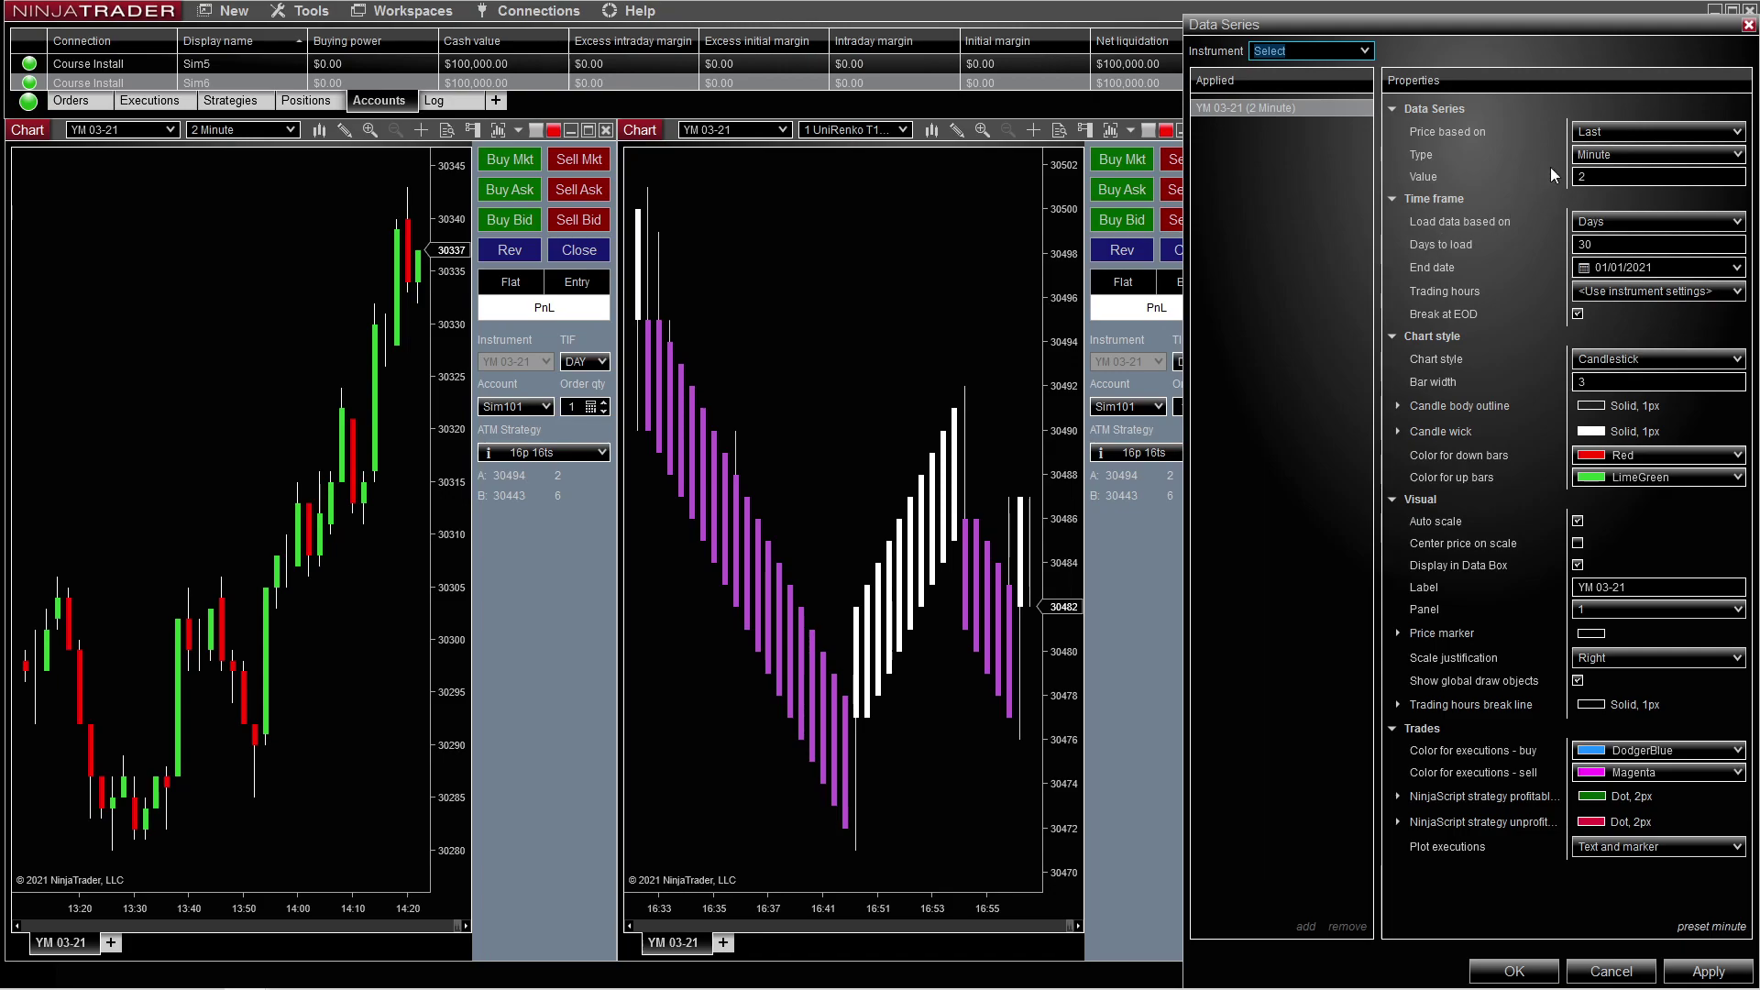
pyautogui.click(1613, 154)
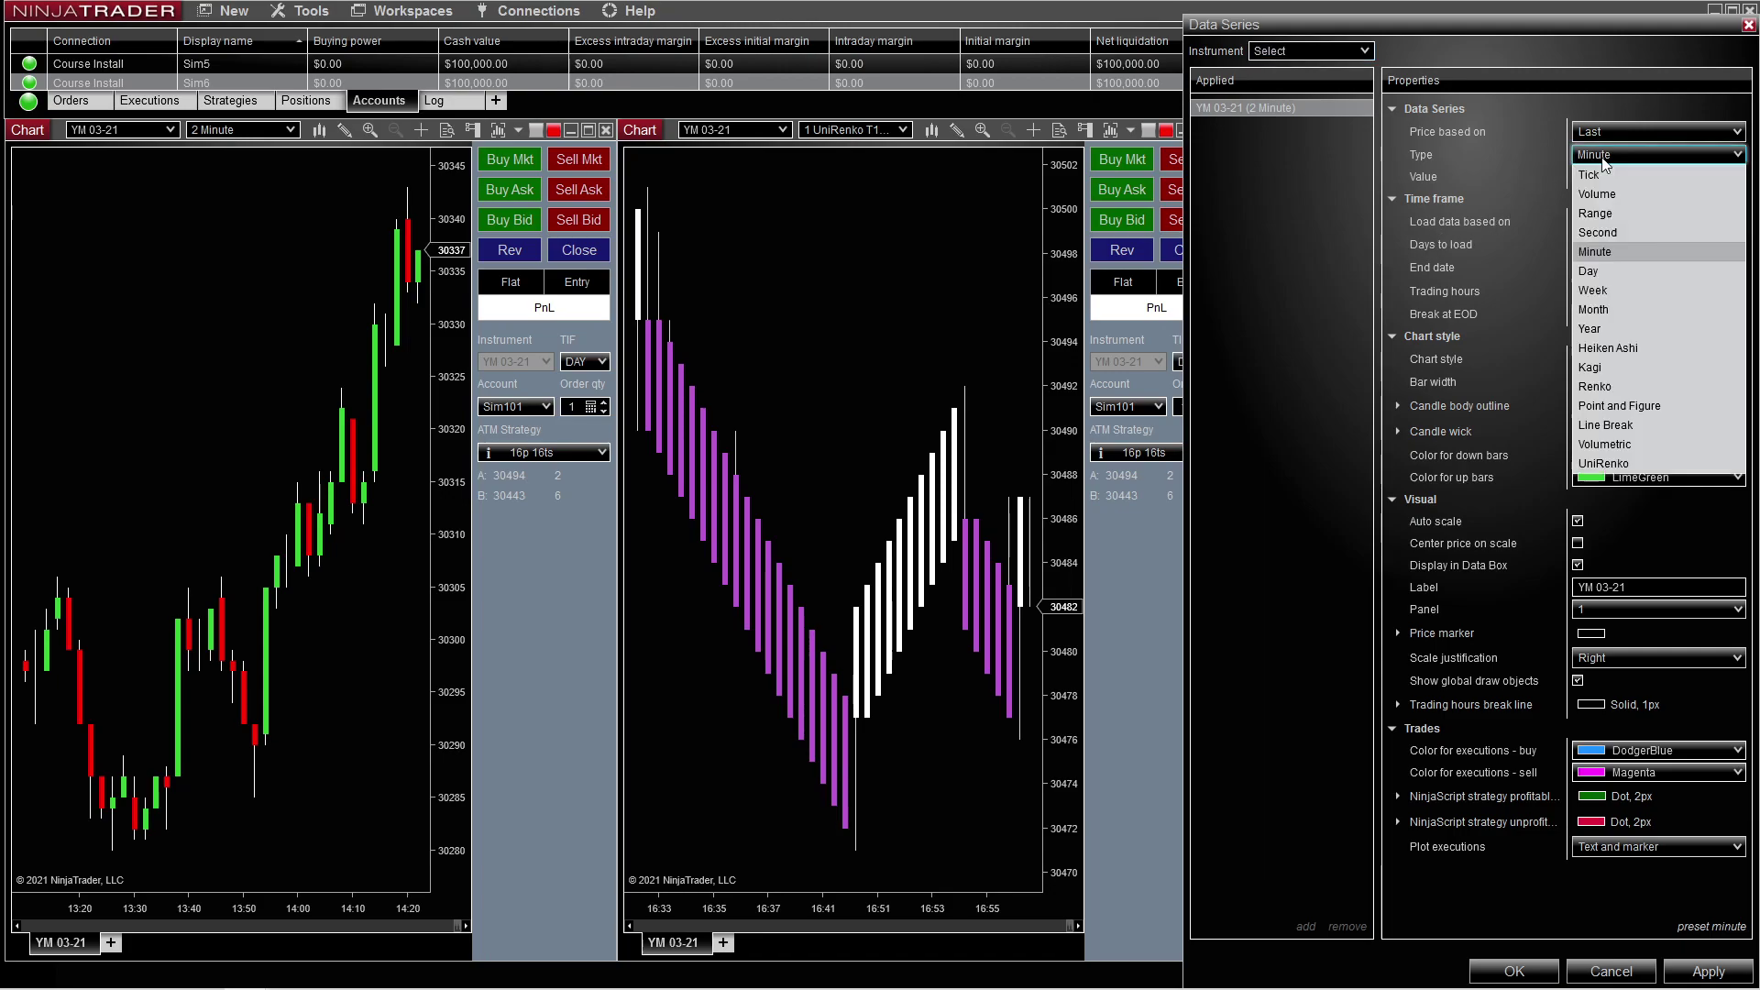
pyautogui.click(1652, 405)
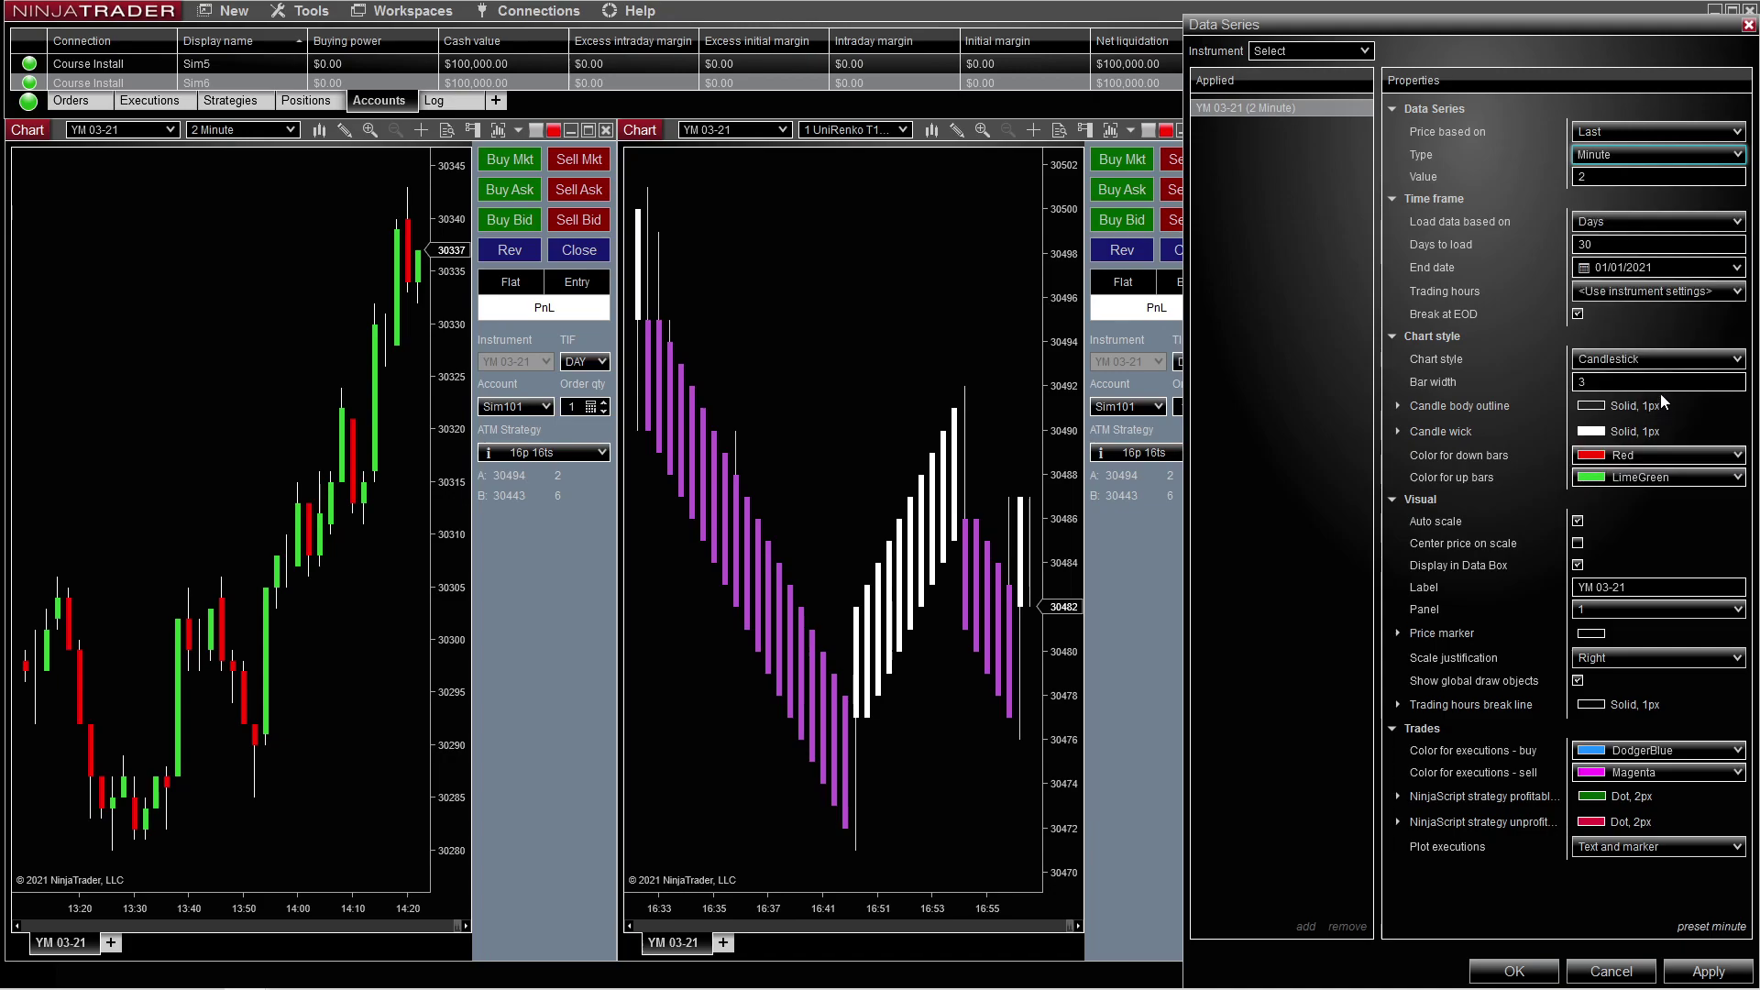
pyautogui.click(1537, 972)
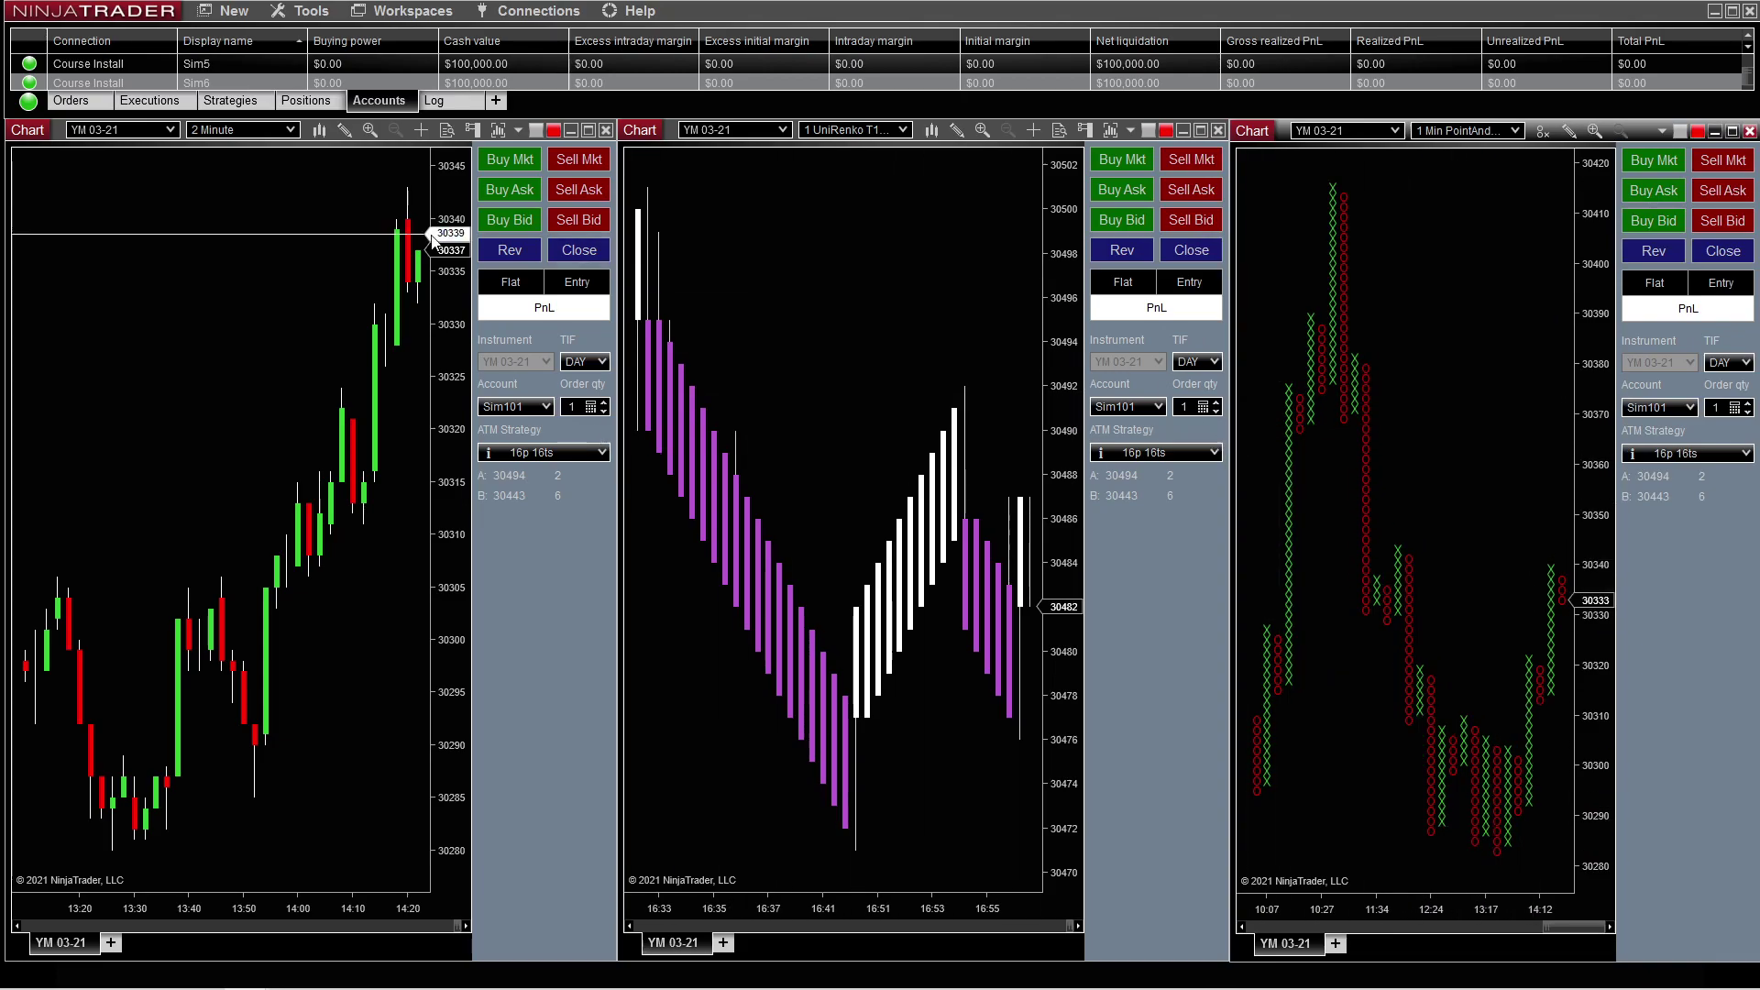
# Switch the instrument of the linked charts to ES 03-21 from the first chart
pyautogui.click(169, 130)
pyautogui.click(170, 133)
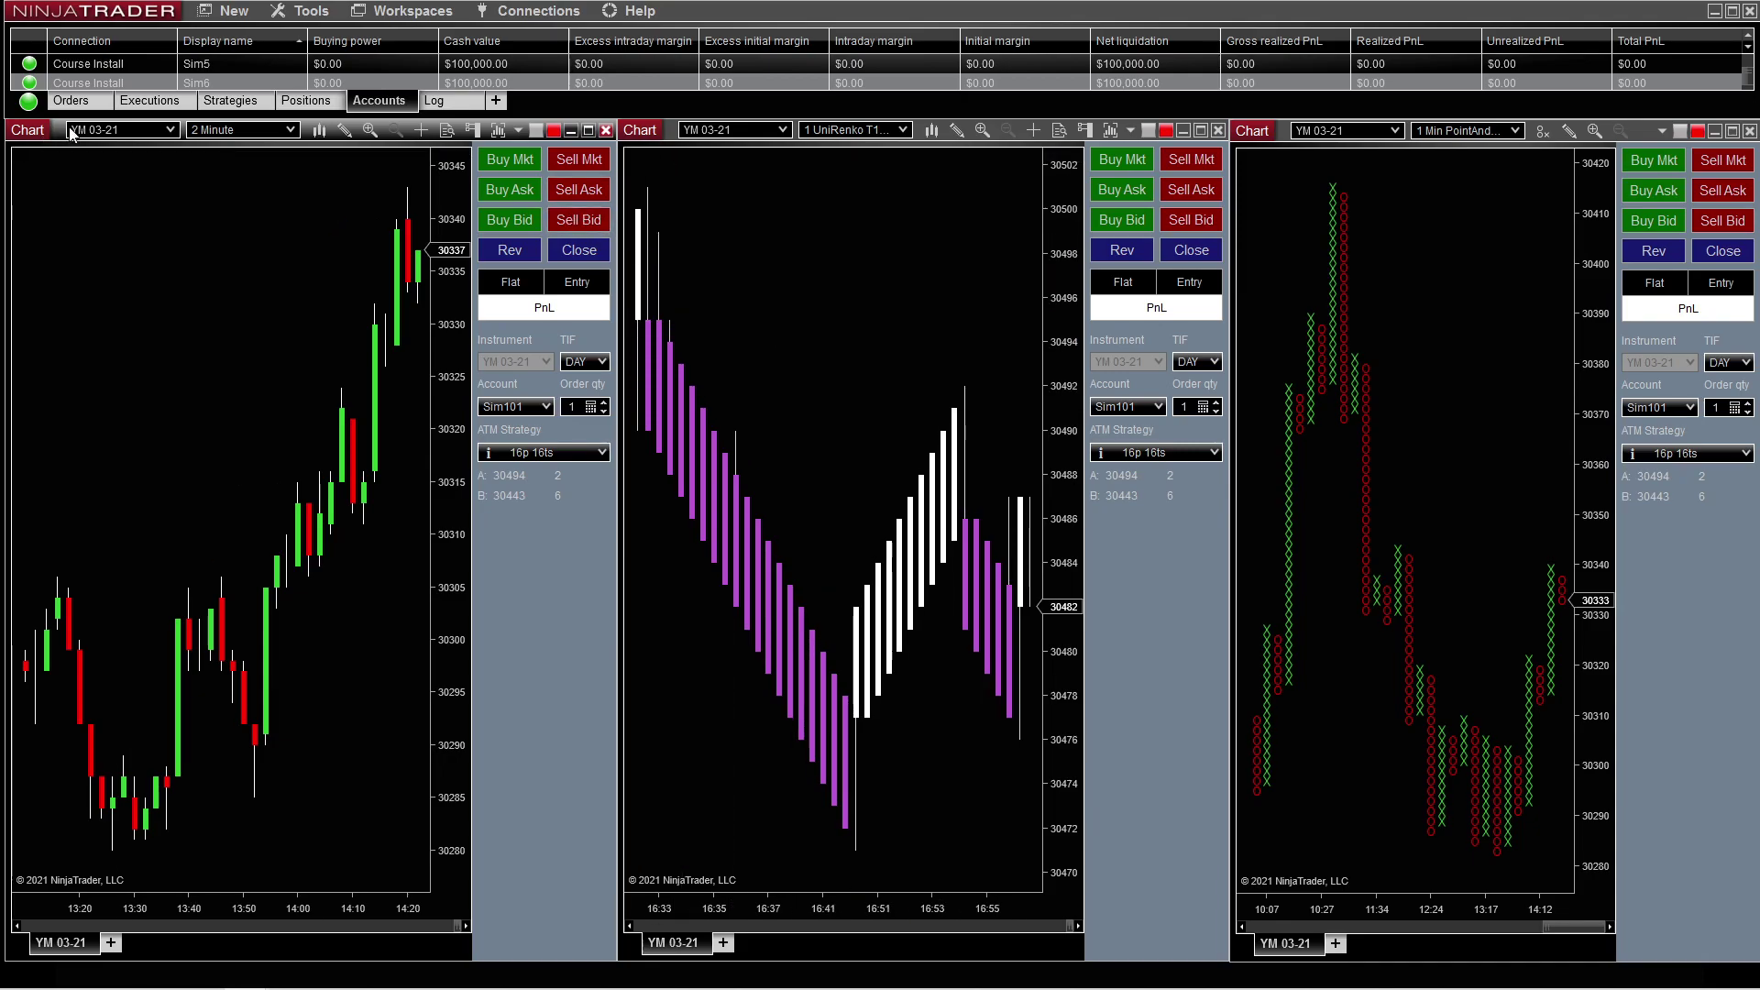
pyautogui.click(169, 132)
pyautogui.click(134, 171)
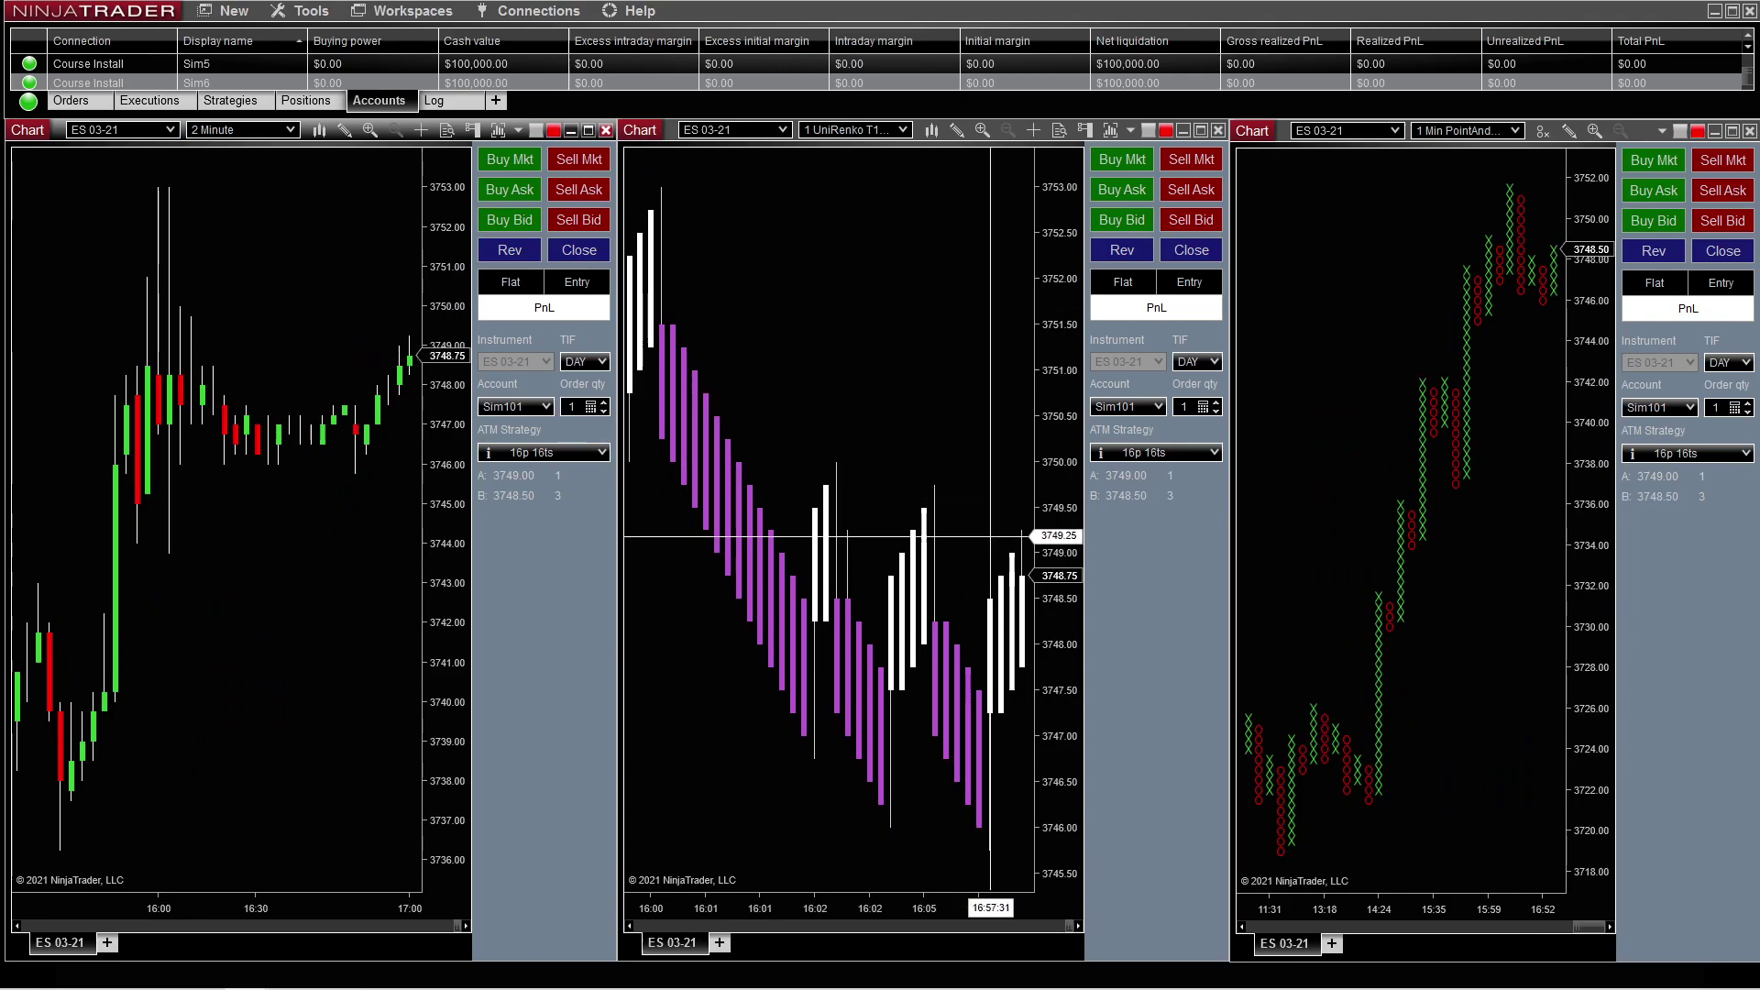
# Compress the bar spacing on the UniRenko, 2 Minute and Point and Figure charts to show more price history
pyautogui.moveTo(871, 906); pyautogui.dragTo(953, 903)
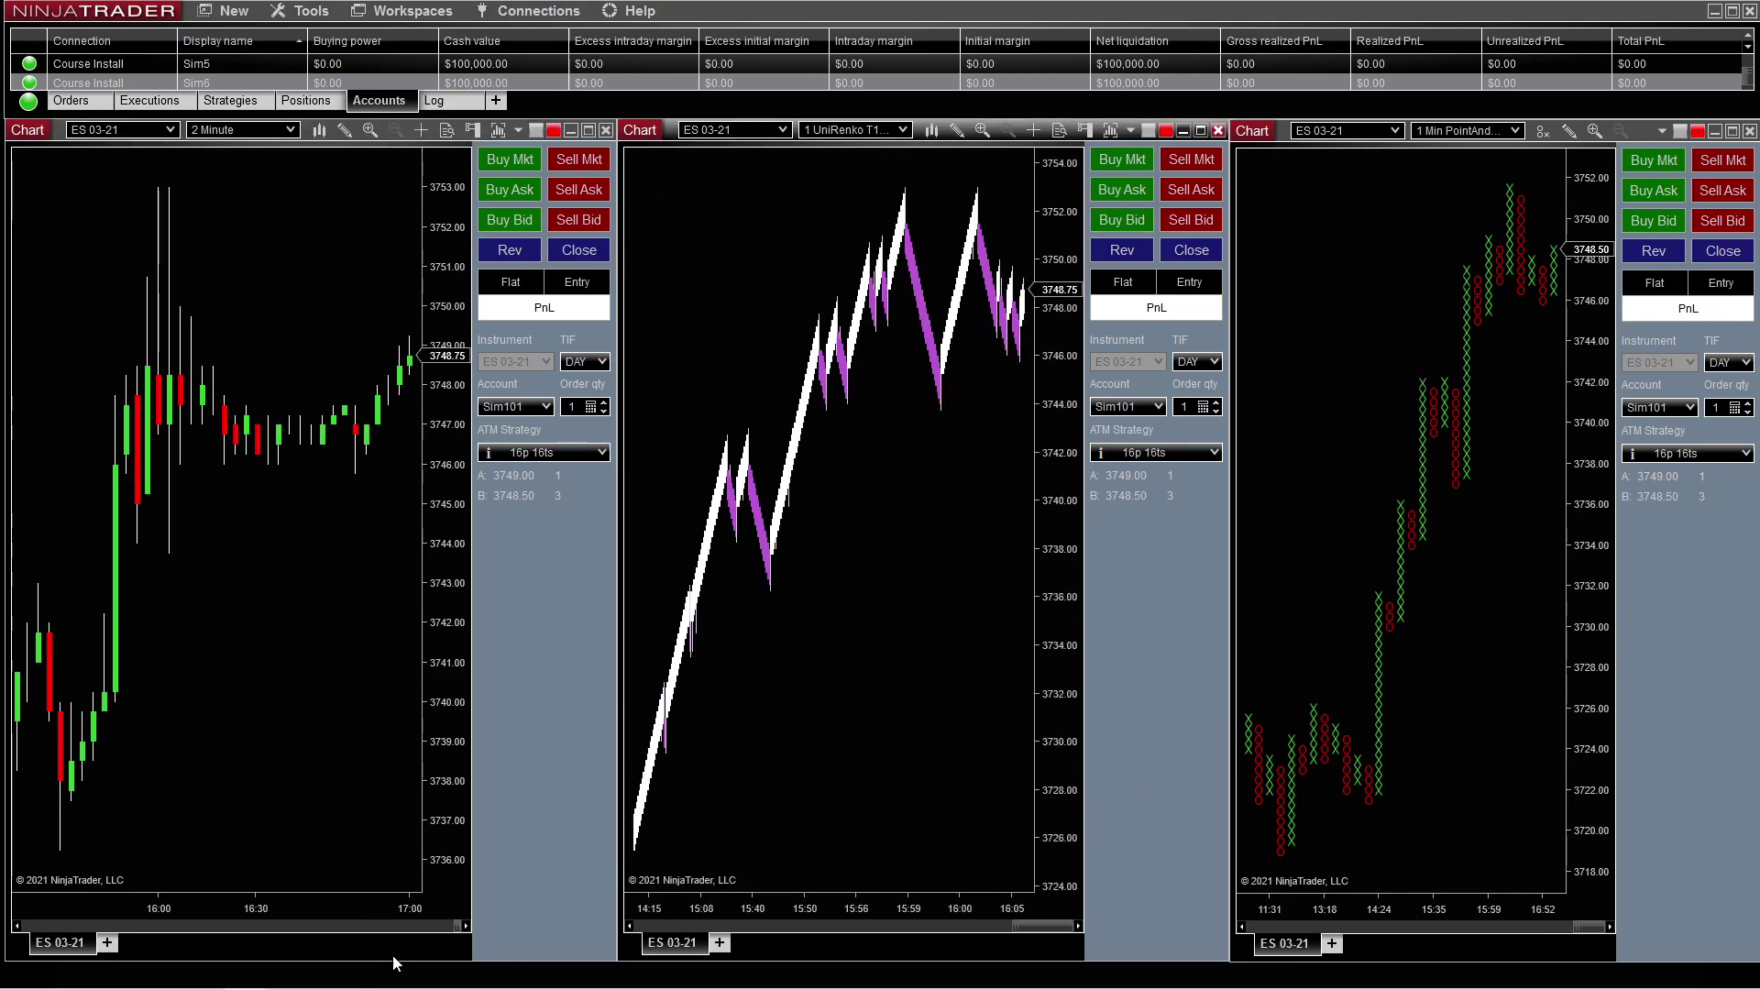
pyautogui.moveTo(198, 906); pyautogui.dragTo(244, 903)
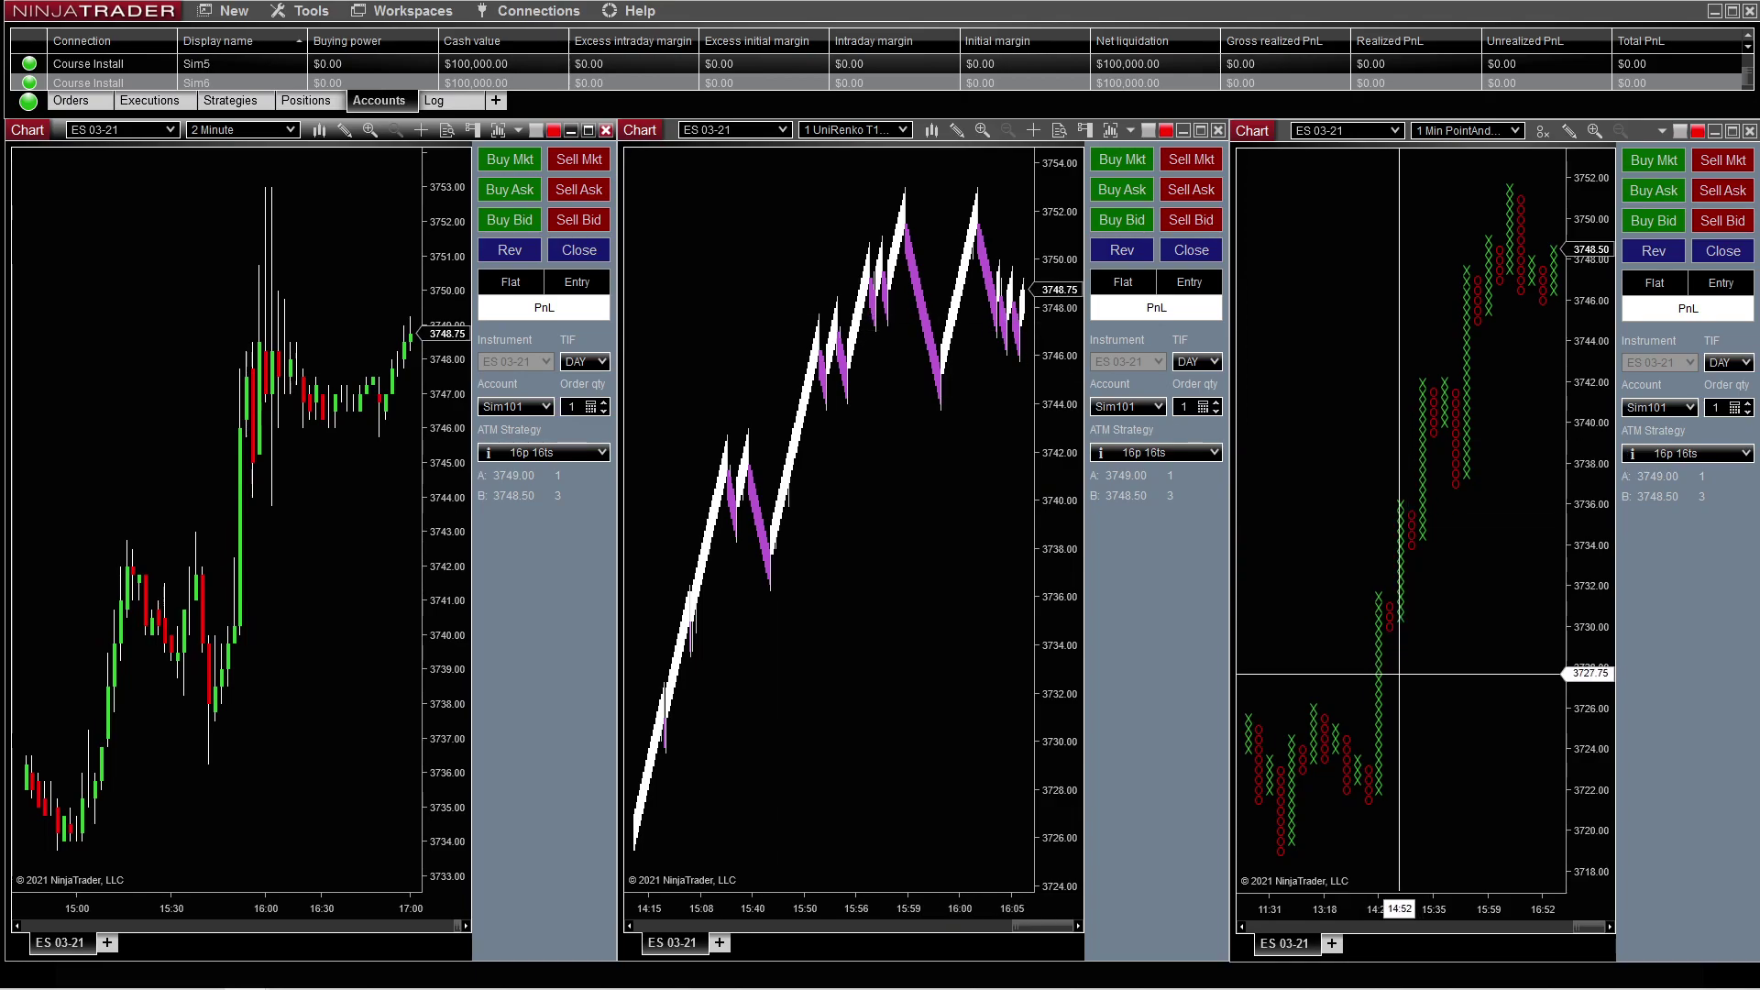
pyautogui.scroll(-5, 1393, 886)
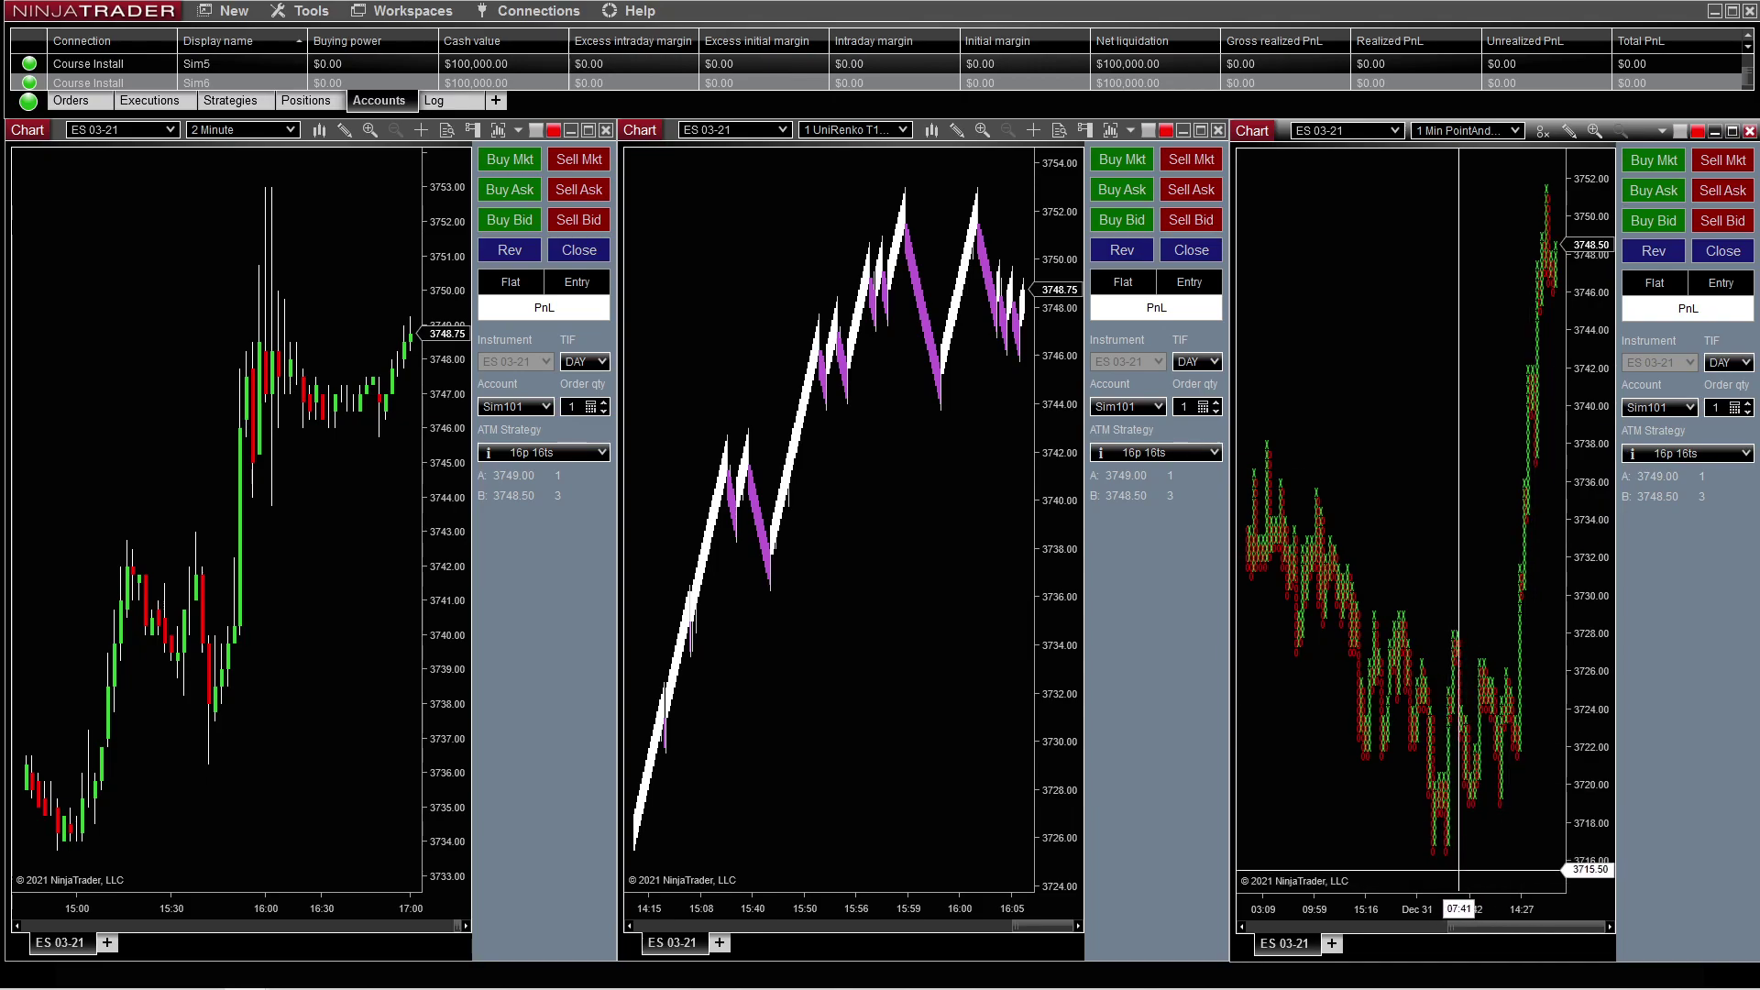
pyautogui.scroll(3, 1257, 915)
pyautogui.scroll(-2, 1257, 916)
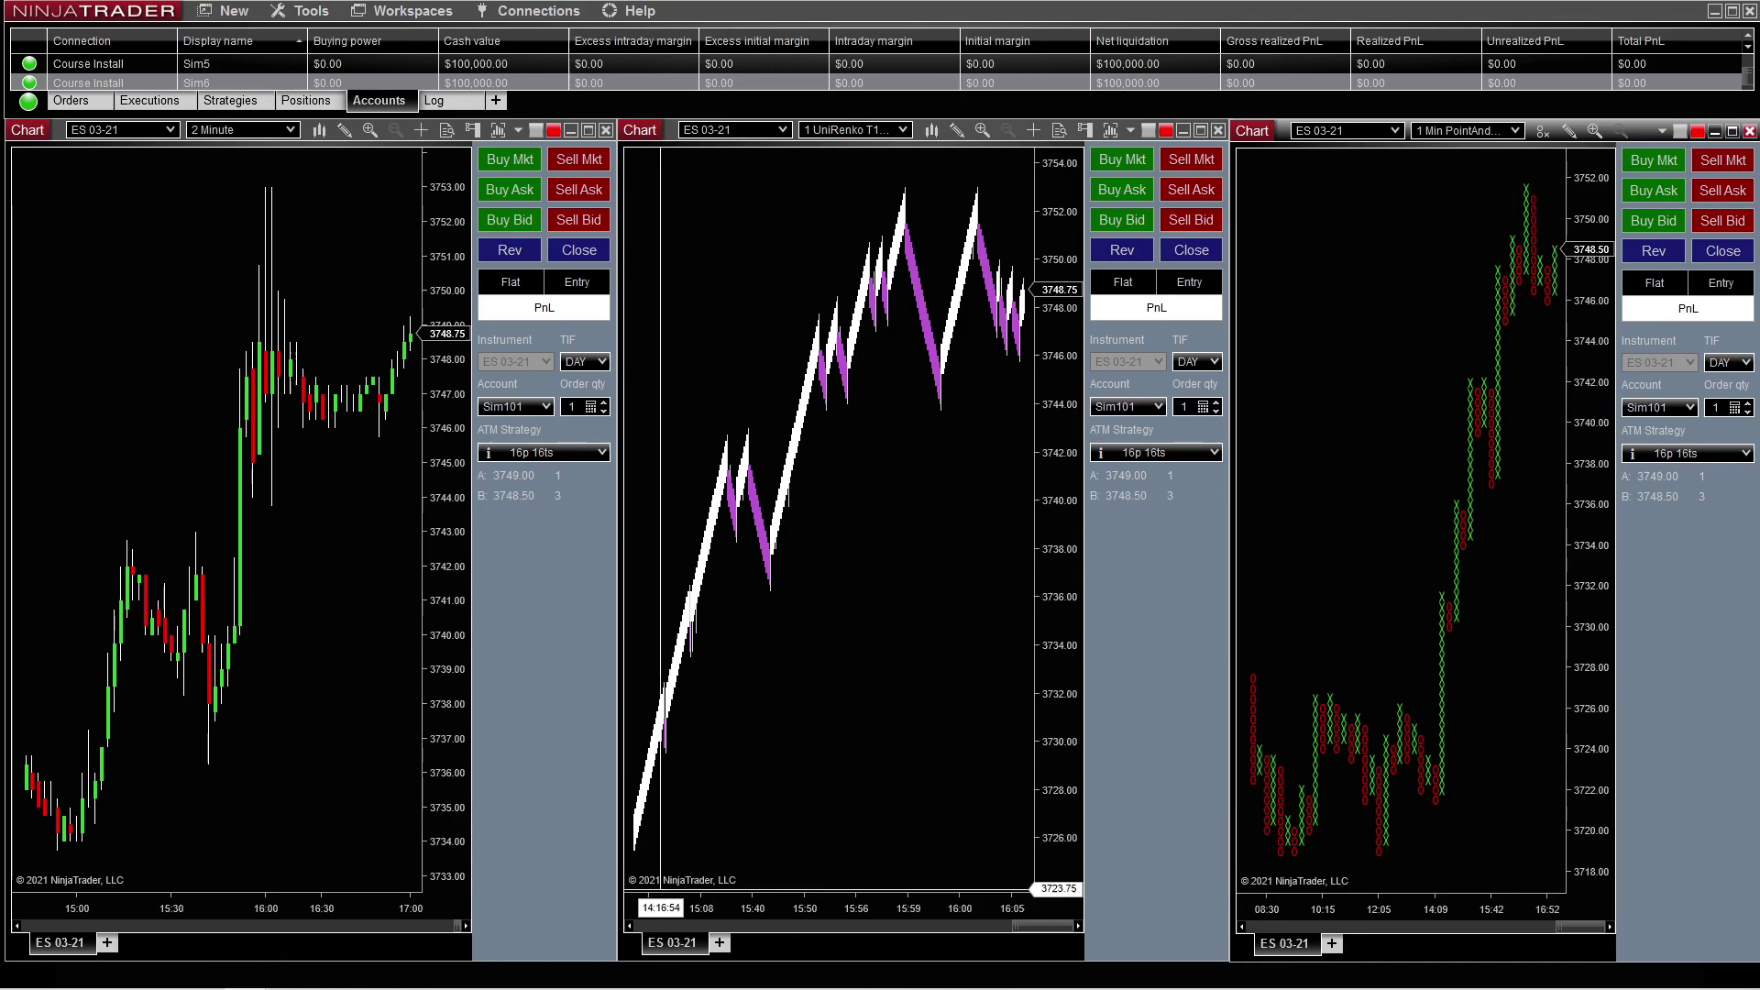
# Start adding a new tab to the first chart window and dismiss its data series setup
pyautogui.click(110, 944)
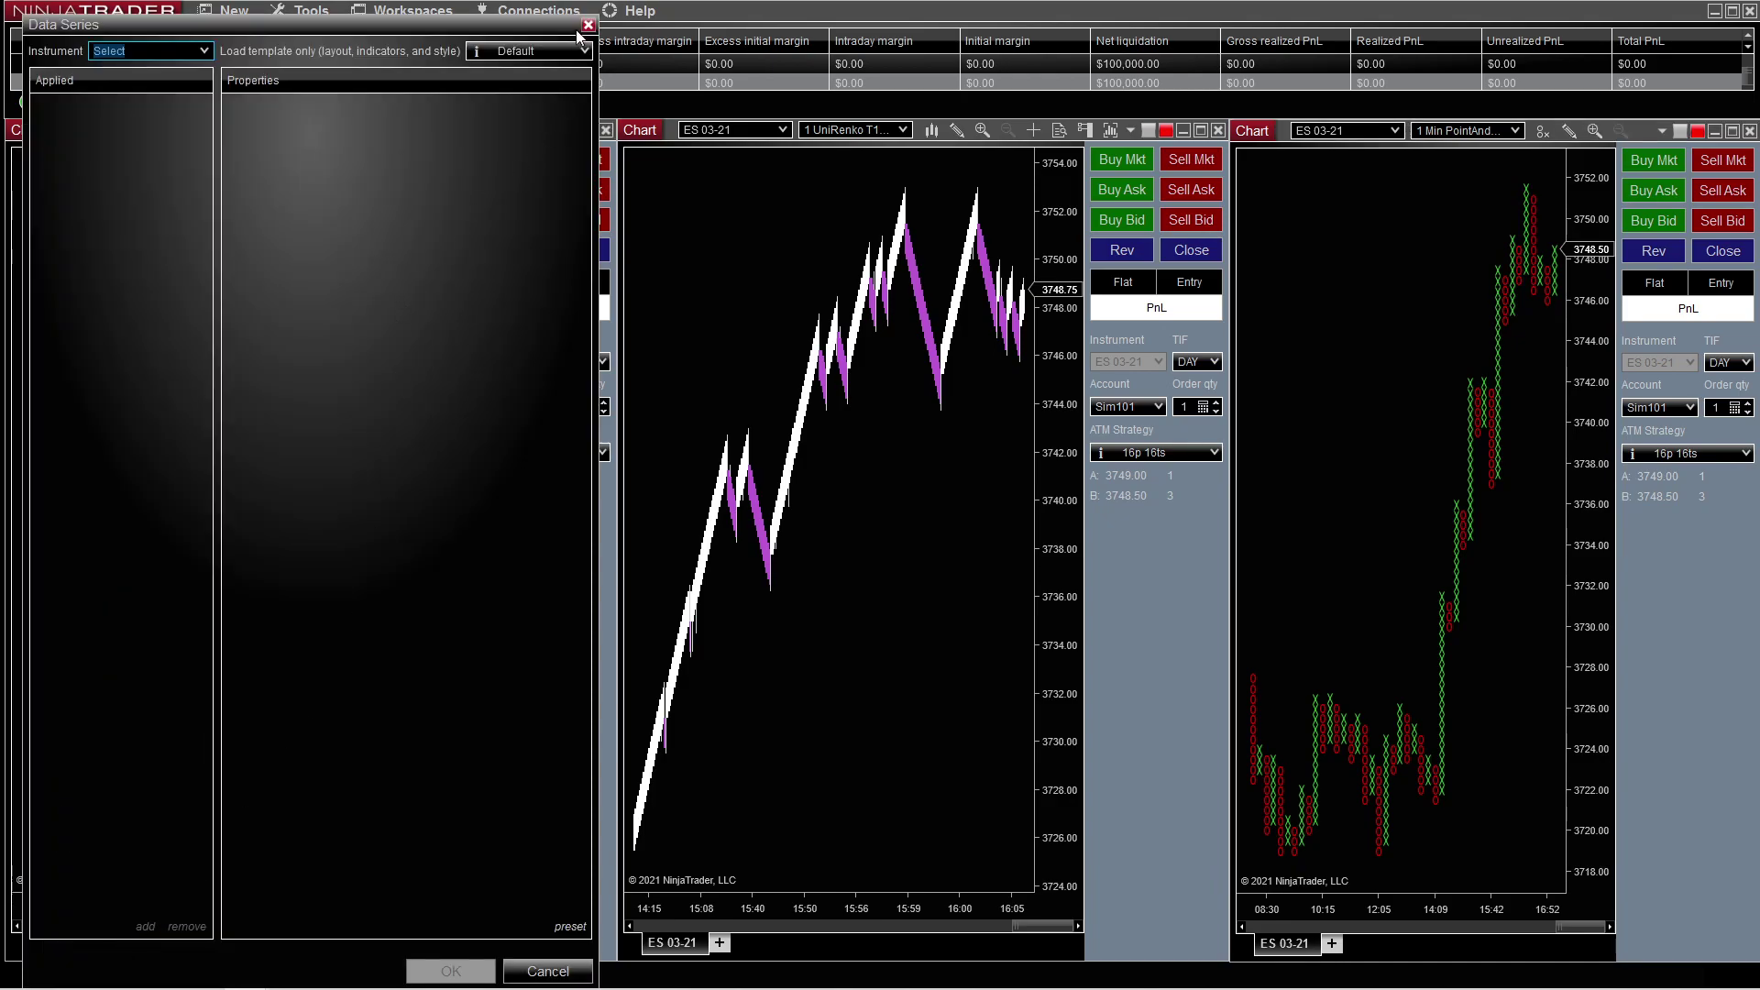
pyautogui.click(588, 24)
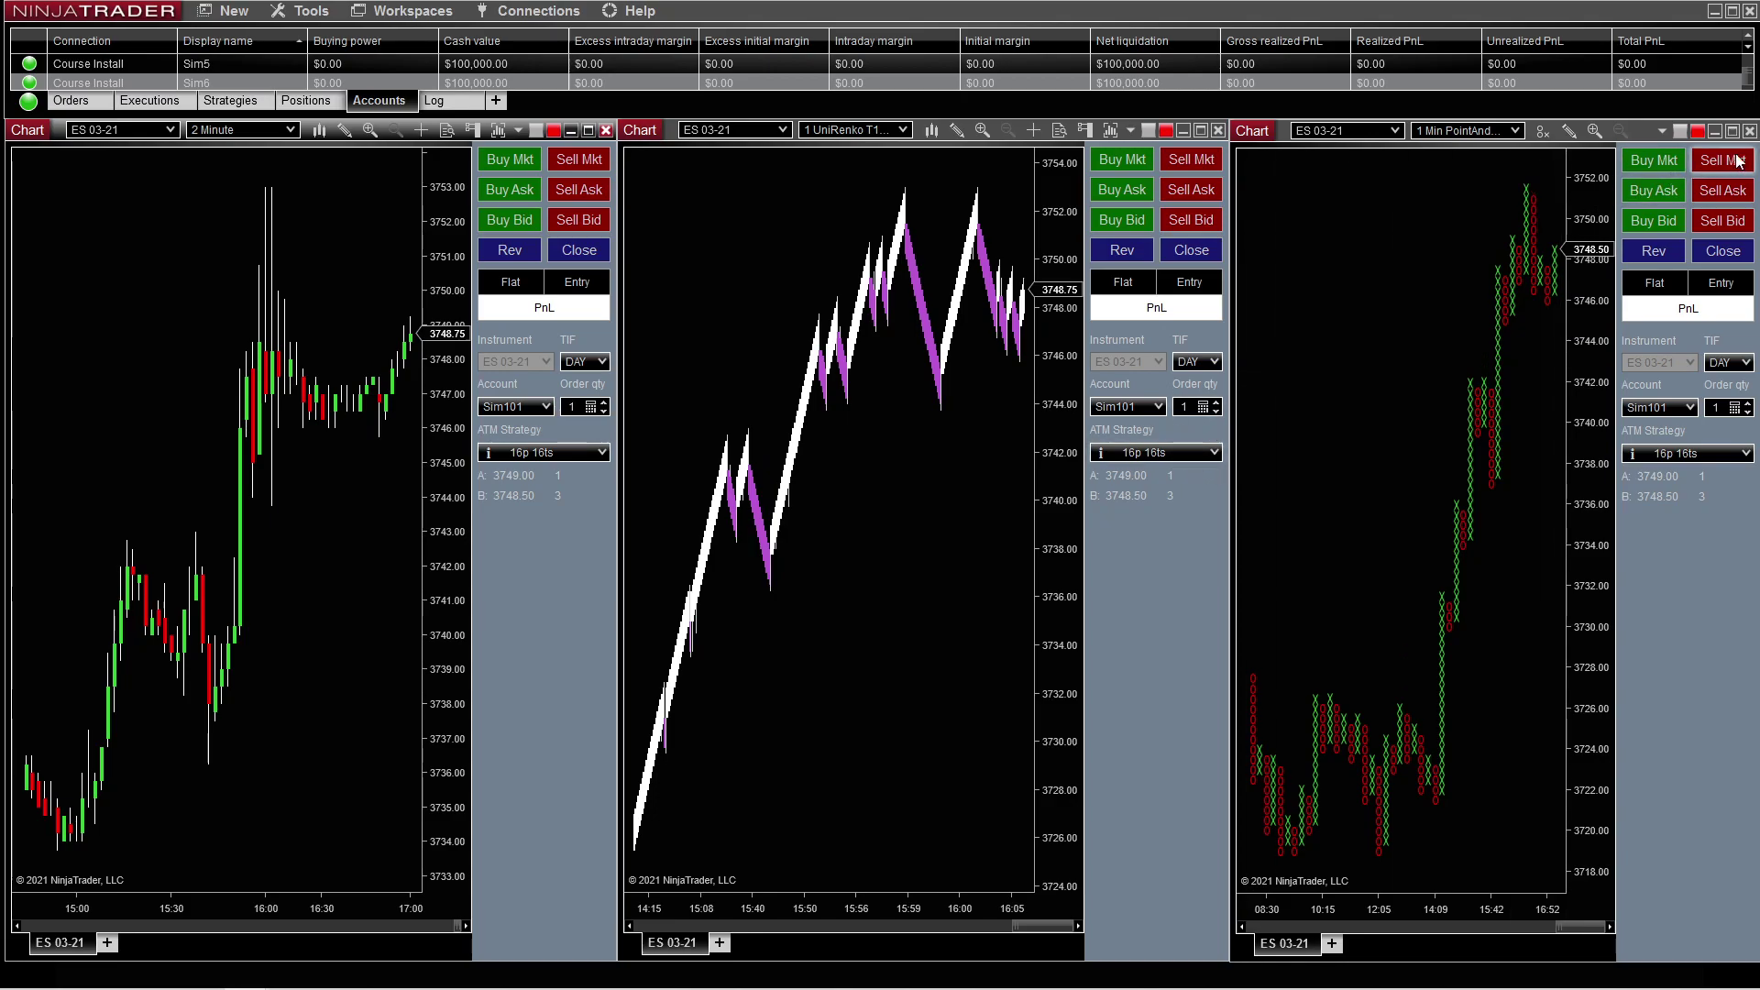
# Close the Point and Figure and UniRenko chart windows and widen the remaining 2 Minute ES 03-21 chart across the screen
pyautogui.click(1749, 130)
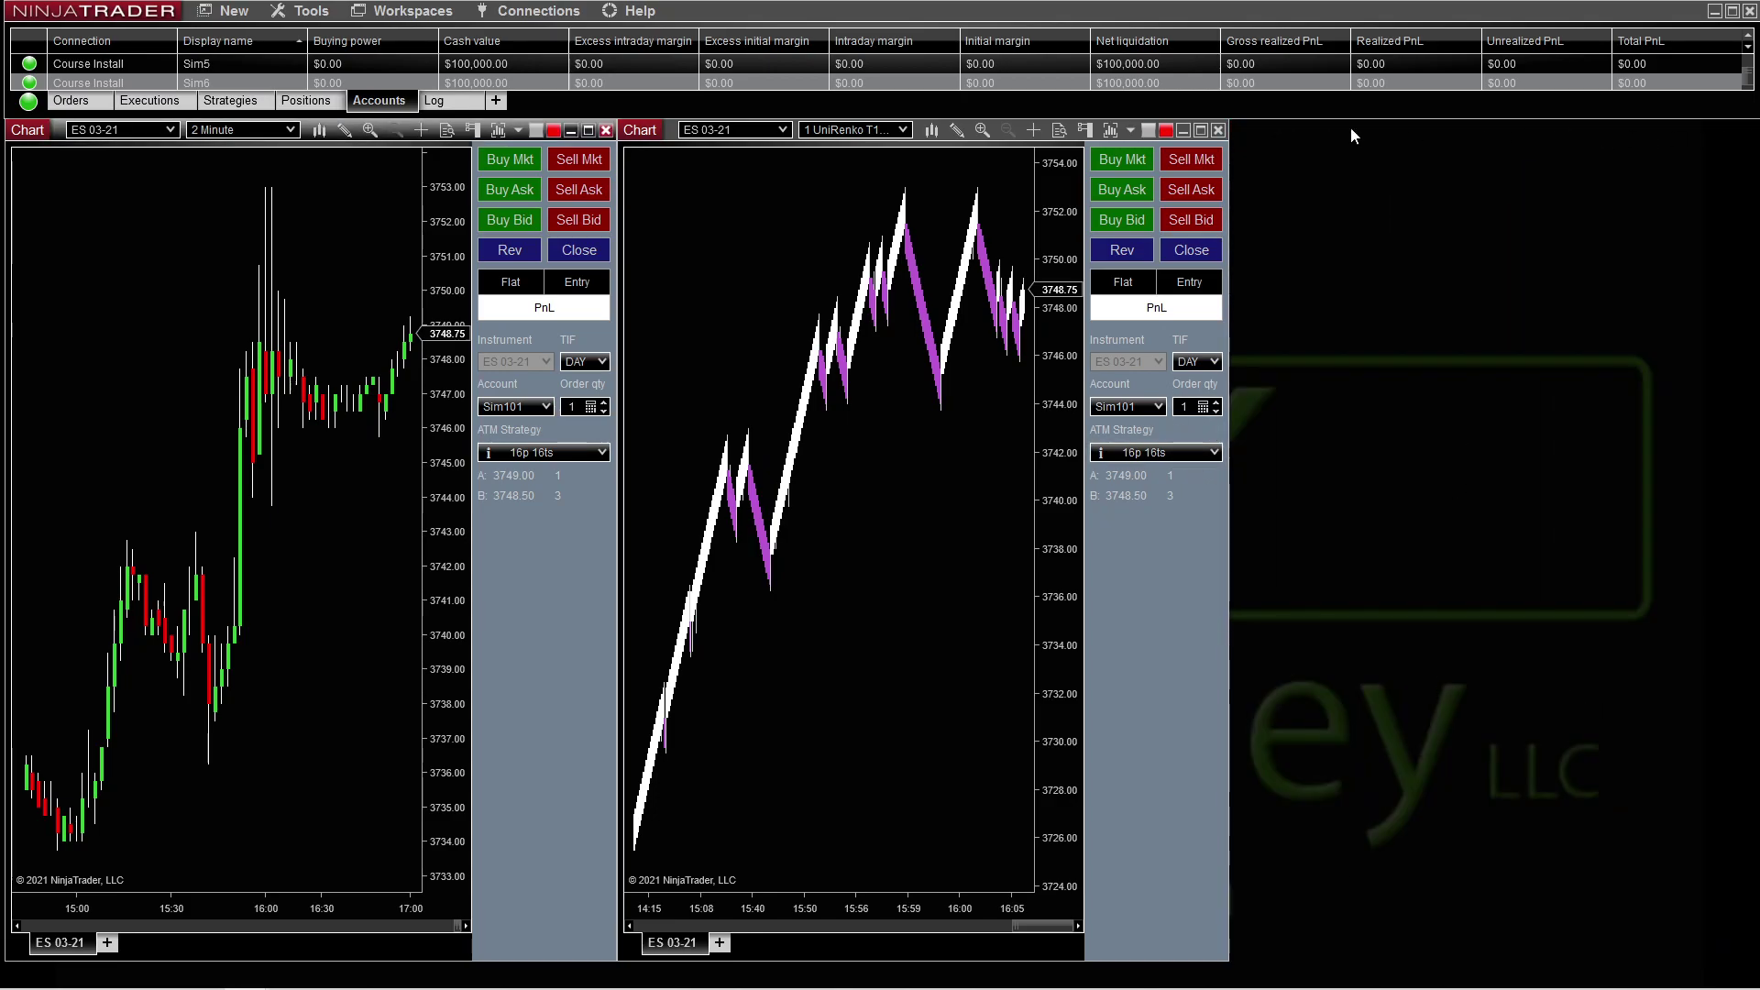
pyautogui.click(1216, 131)
pyautogui.moveTo(615, 265); pyautogui.dragTo(1740, 266)
pyautogui.moveTo(1393, 605); pyautogui.dragTo(1100, 581)
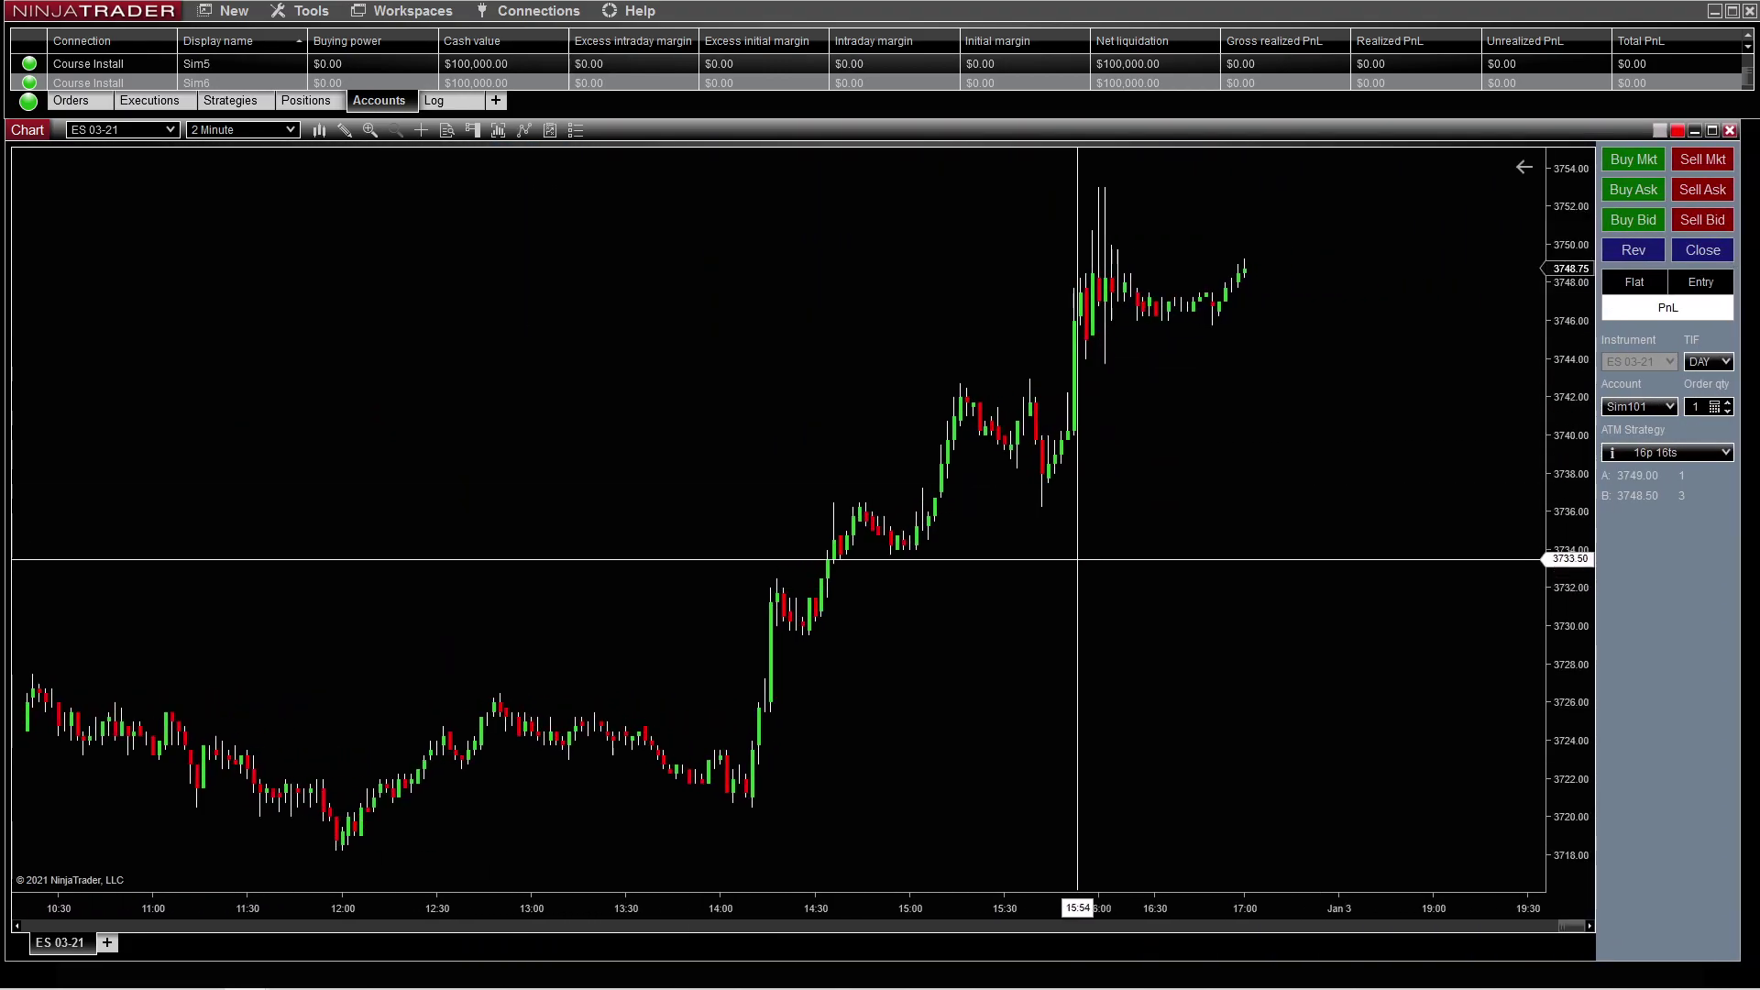